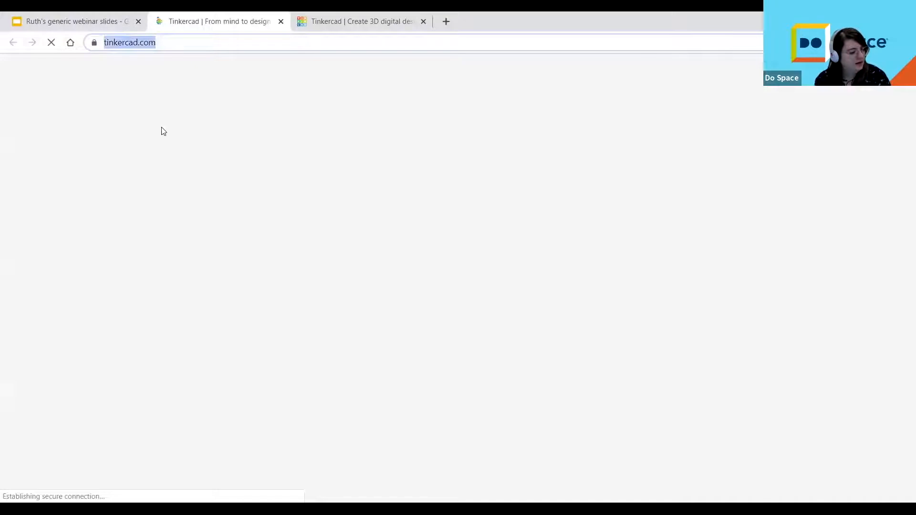
Step: Open the Tinkercad join page, choose to create a personal account, and sign up with email
{"action": "left_click", "coordinate": [311, 132]}
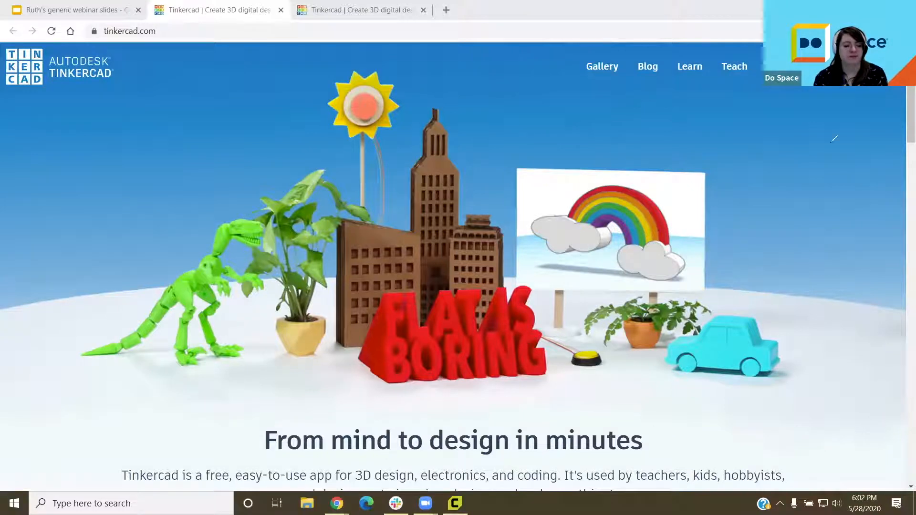
{"action": "mouse_move", "coordinate": [823, 89]}
{"action": "left_mouse_down"}
{"action": "mouse_move", "coordinate": [859, 122]}
{"action": "mouse_move", "coordinate": [899, 101]}
{"action": "left_mouse_up"}
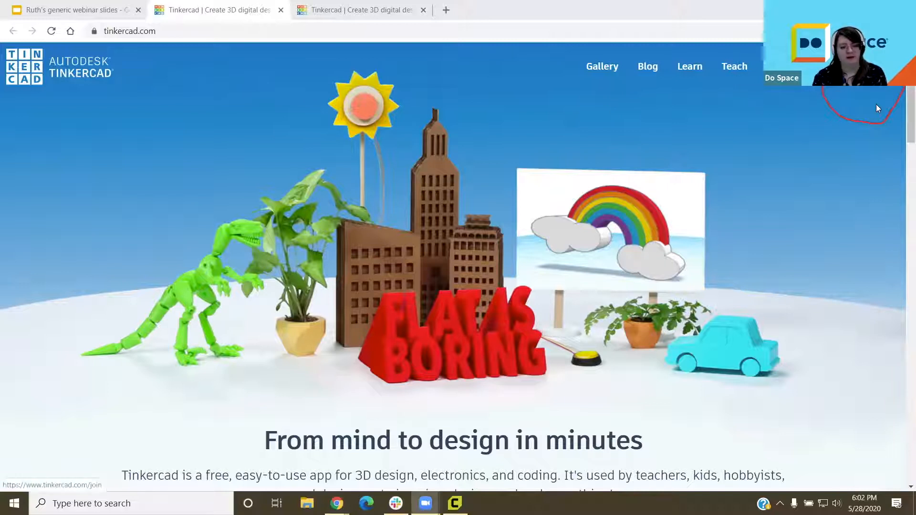
{"action": "left_click", "coordinate": [864, 66]}
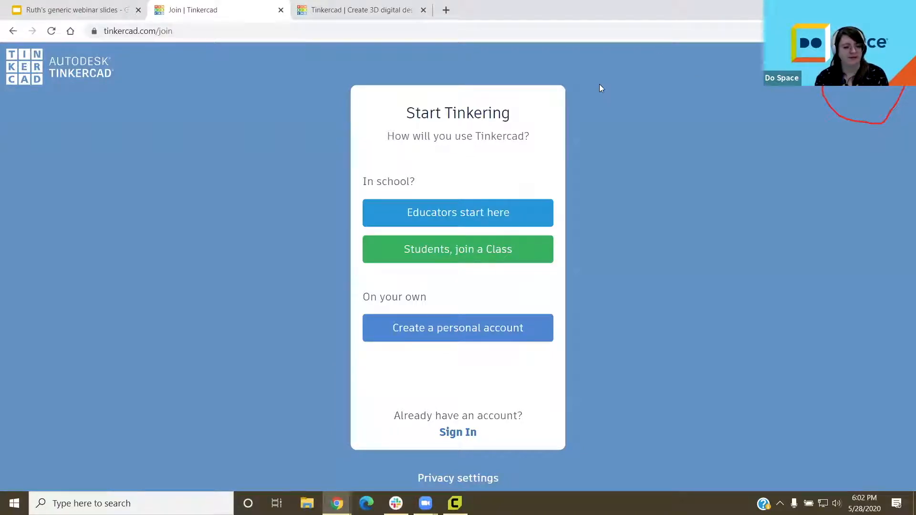
{"action": "mouse_move", "coordinate": [526, 374]}
{"action": "left_mouse_down"}
{"action": "mouse_move", "coordinate": [355, 334]}
{"action": "mouse_move", "coordinate": [527, 374]}
{"action": "left_mouse_up"}
{"action": "left_click_drag", "start_coordinate": [344, 315], "coordinate": [365, 342]}
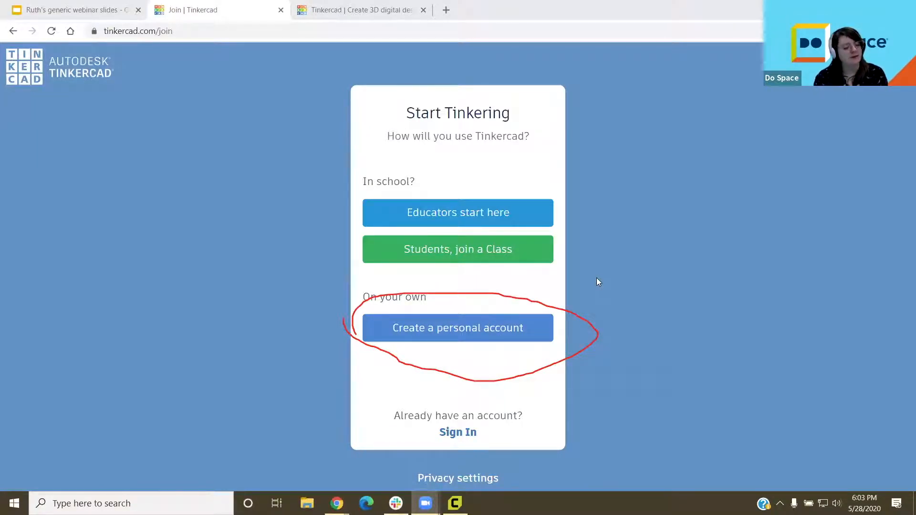
{"action": "left_click", "coordinate": [468, 327]}
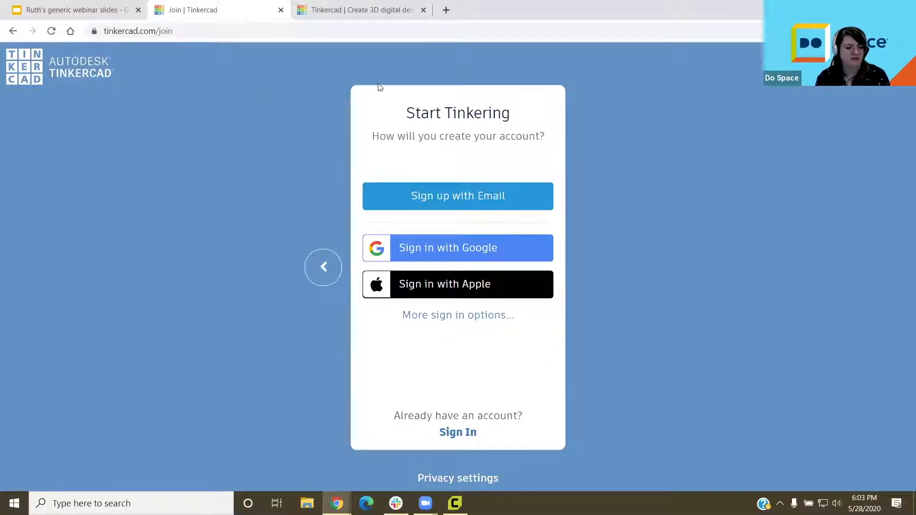
{"action": "mouse_move", "coordinate": [377, 170]}
{"action": "left_mouse_down"}
{"action": "mouse_move", "coordinate": [498, 168]}
{"action": "mouse_move", "coordinate": [600, 217]}
{"action": "mouse_move", "coordinate": [494, 227]}
{"action": "mouse_move", "coordinate": [432, 162]}
{"action": "left_mouse_up"}
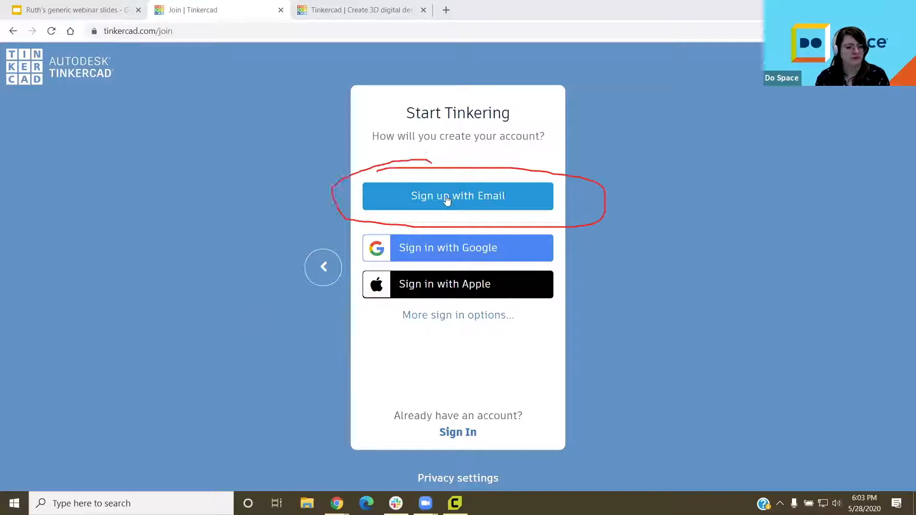
{"action": "left_click", "coordinate": [445, 199]}
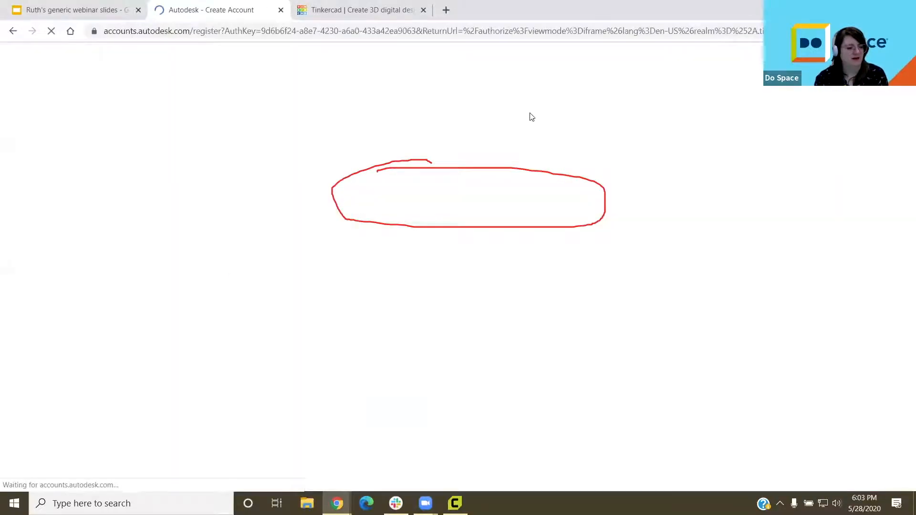
Step: Enter a birthday in the Autodesk account form and continue to the account details
{"action": "left_click", "coordinate": [470, 178]}
{"action": "left_click", "coordinate": [449, 308]}
{"action": "left_click", "coordinate": [549, 185]}
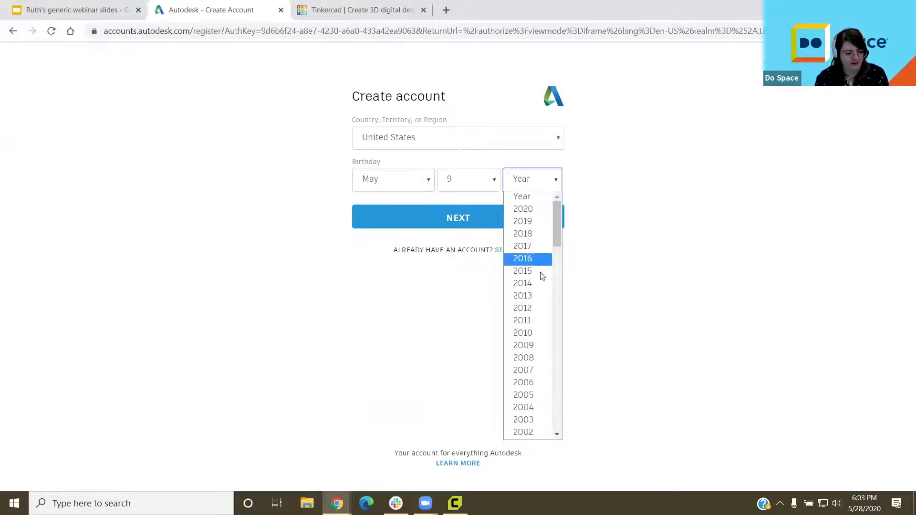
{"action": "left_click", "coordinate": [529, 333]}
{"action": "left_click", "coordinate": [449, 231]}
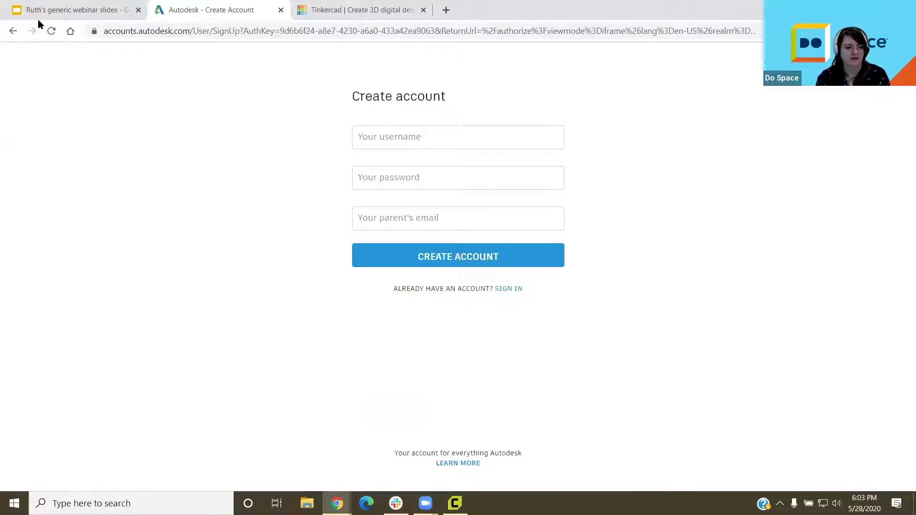
Step: Try to go back from the account details form to the birthday selection
{"action": "left_click", "coordinate": [13, 31]}
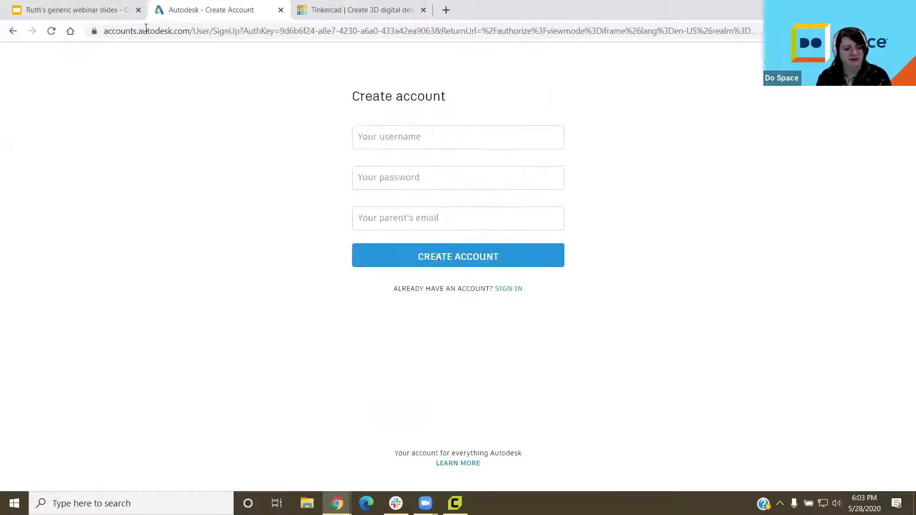
{"action": "left_click", "coordinate": [13, 32]}
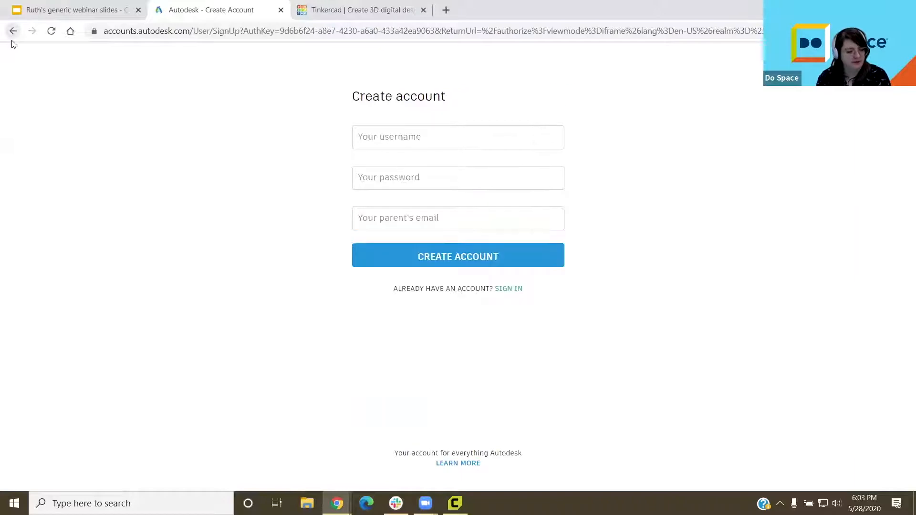
{"action": "left_click", "coordinate": [11, 32]}
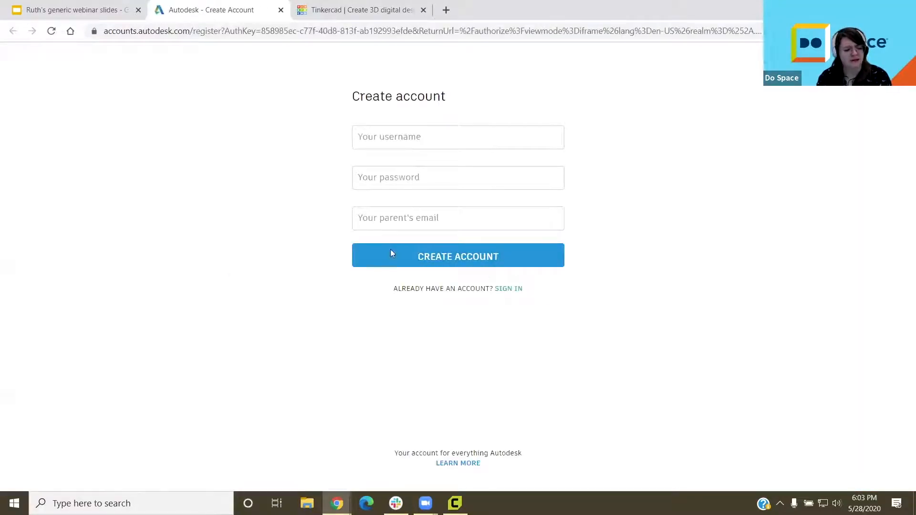
Step: Switch to the sign-in page, clear the prefilled email, and return to the account creation form
{"action": "left_click", "coordinate": [518, 289]}
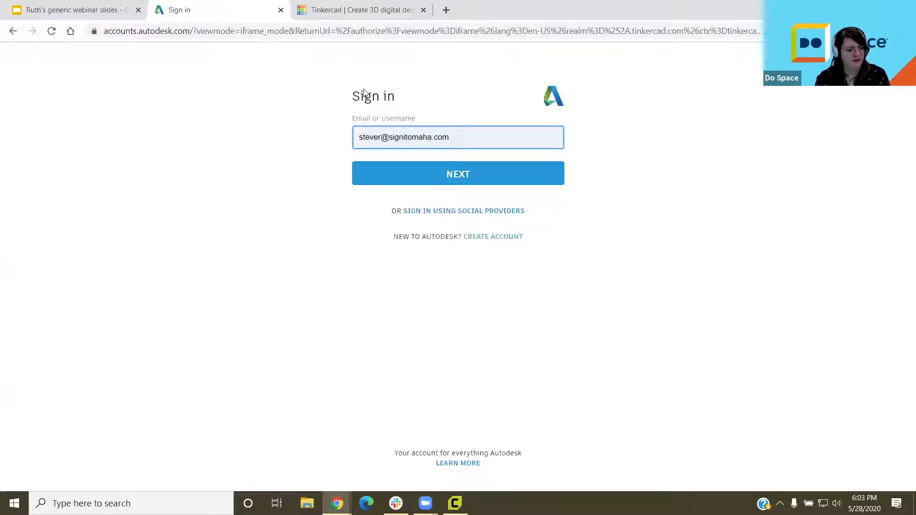
{"action": "key", "text": "ctrl+a"}
{"action": "key", "text": "BackSpace"}
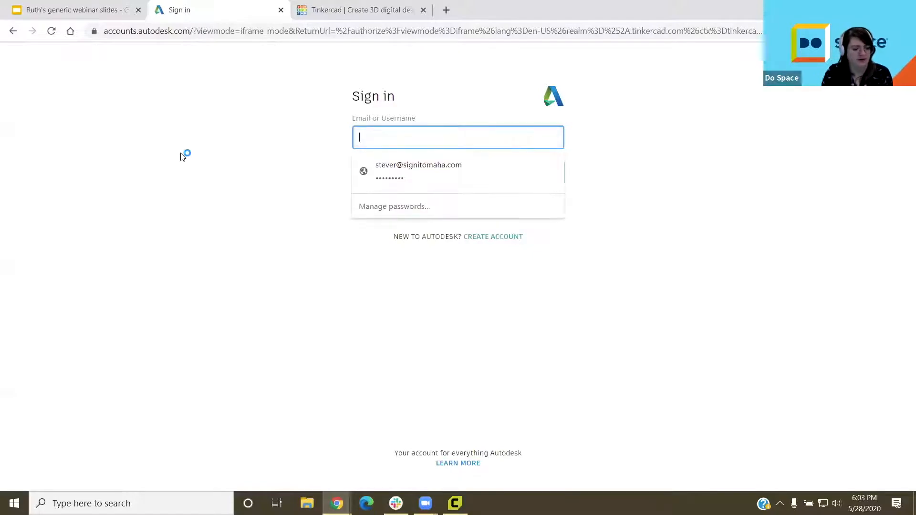
{"action": "left_click", "coordinate": [13, 31]}
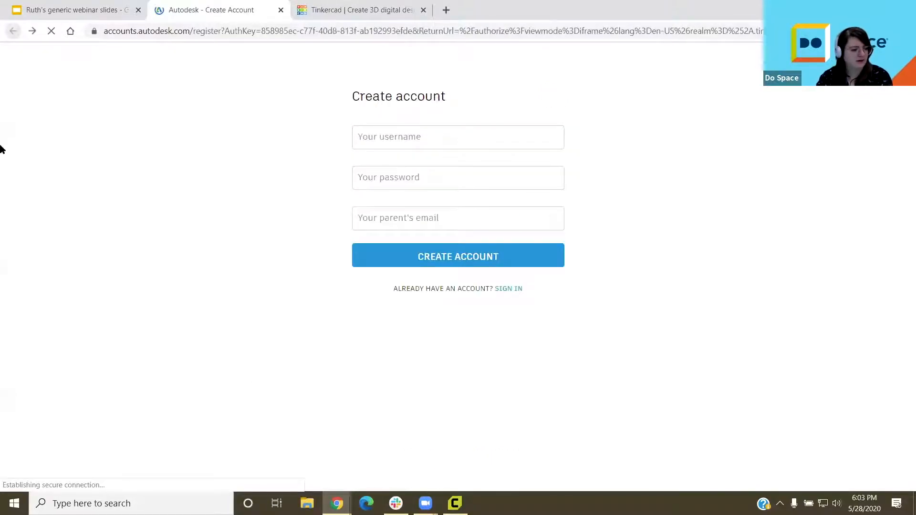
{"action": "left_click", "coordinate": [12, 32]}
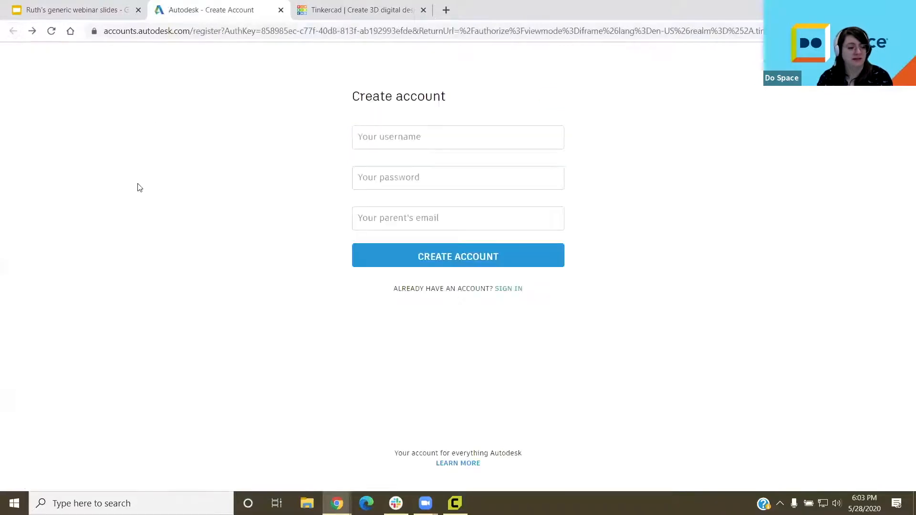
Step: Move the account creation page out of the browser window and show the Tinkercad home page maximized
{"action": "left_click_drag", "start_coordinate": [215, 9], "coordinate": [532, 91]}
{"action": "left_click", "coordinate": [138, 10]}
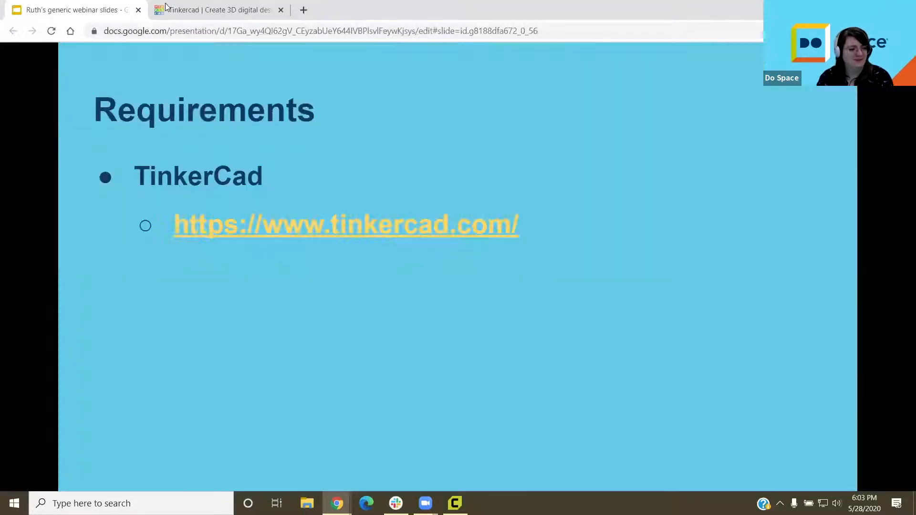
{"action": "left_click_drag", "start_coordinate": [552, 10], "coordinate": [602, 116]}
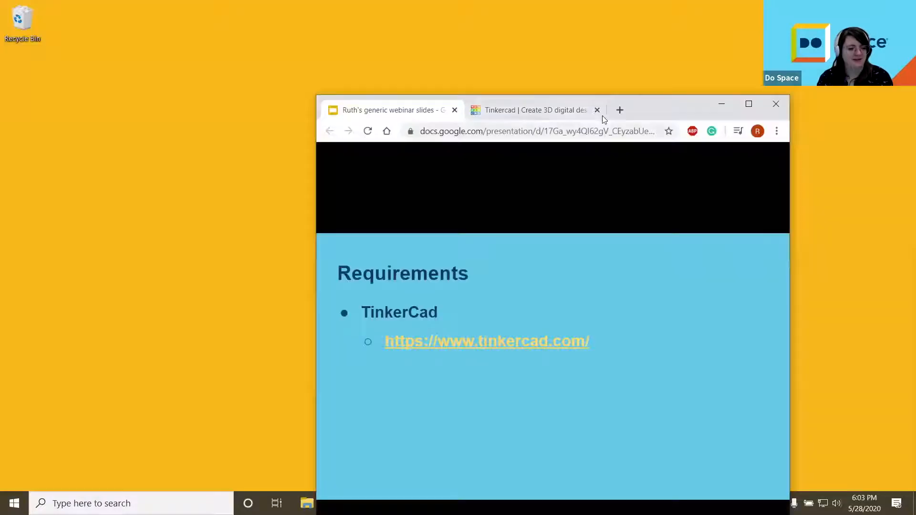
{"action": "left_click", "coordinate": [619, 110]}
{"action": "left_click", "coordinate": [647, 111]}
{"action": "left_click", "coordinate": [528, 112]}
{"action": "double_click", "coordinate": [572, 106]}
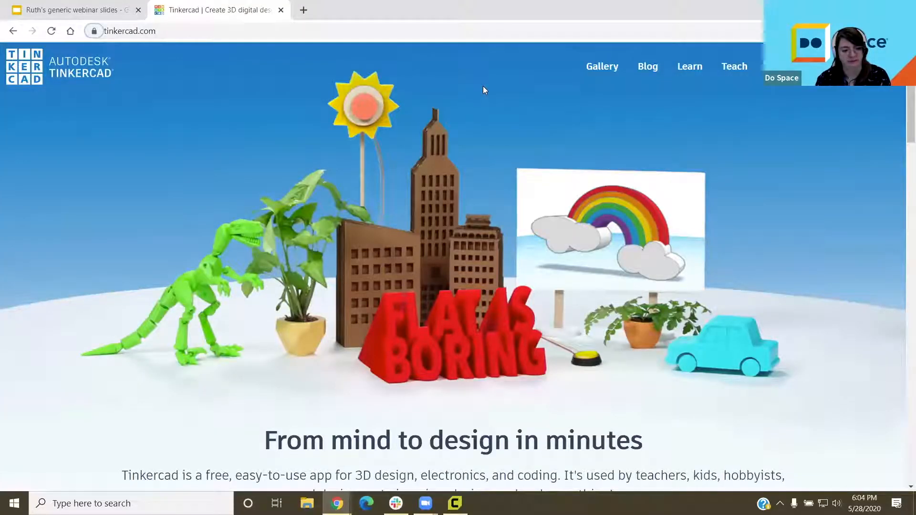
Step: Open the Tinkercad dashboard and look over the recent designs
{"action": "left_click", "coordinate": [451, 146]}
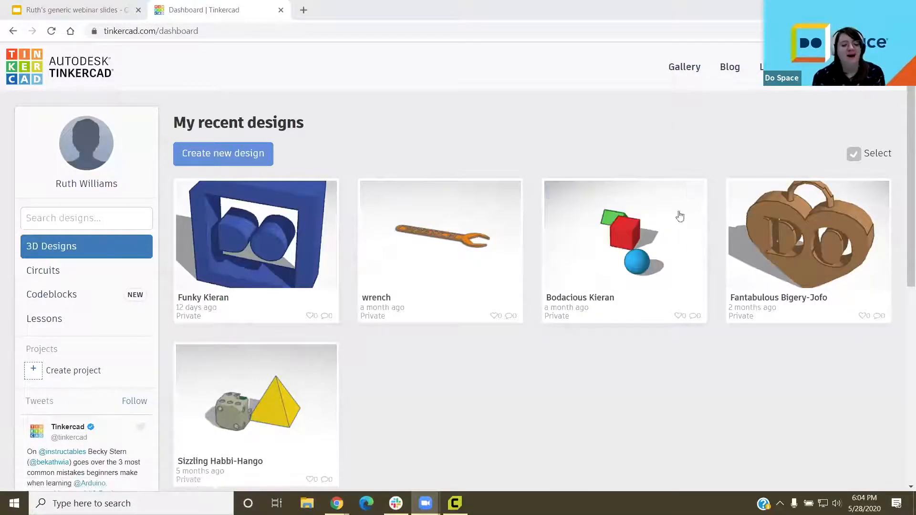
{"action": "mouse_move", "coordinate": [786, 258]}
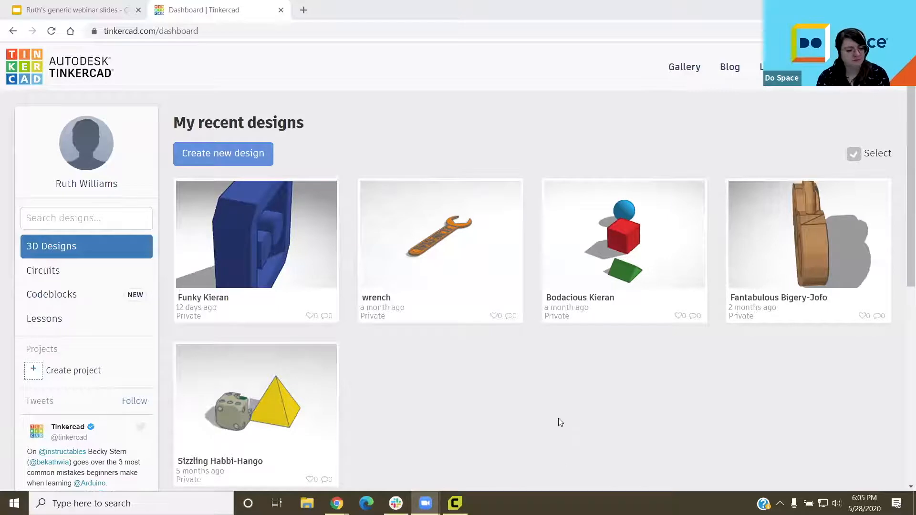
{"action": "scroll", "coordinate": [559, 405], "scroll_direction": "down", "scroll_amount": 5}
{"action": "scroll", "coordinate": [559, 405], "scroll_direction": "up", "scroll_amount": 5}
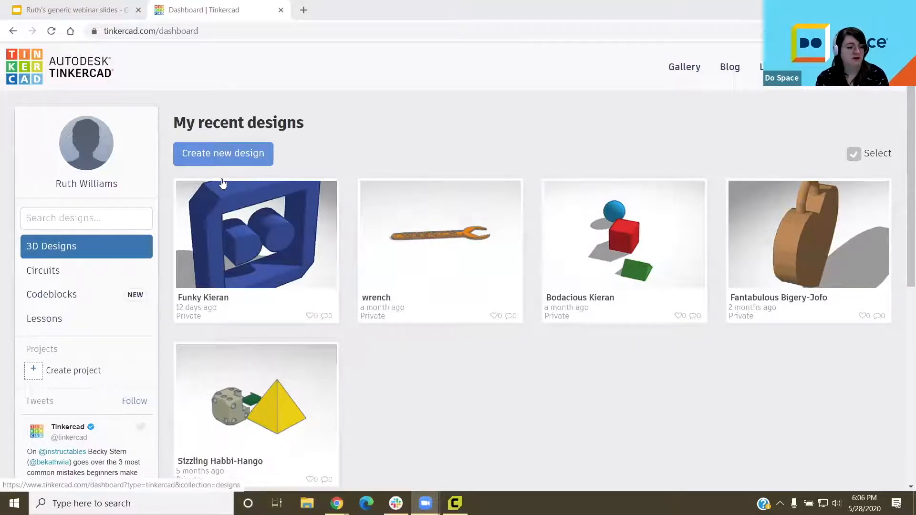
Step: Review the Circuits and Codeblocks sections of the dashboard
{"action": "mouse_move", "coordinate": [11, 280]}
{"action": "left_mouse_down"}
{"action": "mouse_move", "coordinate": [91, 207]}
{"action": "mouse_move", "coordinate": [174, 247]}
{"action": "mouse_move", "coordinate": [161, 306]}
{"action": "mouse_move", "coordinate": [17, 293]}
{"action": "mouse_move", "coordinate": [21, 269]}
{"action": "left_mouse_up"}
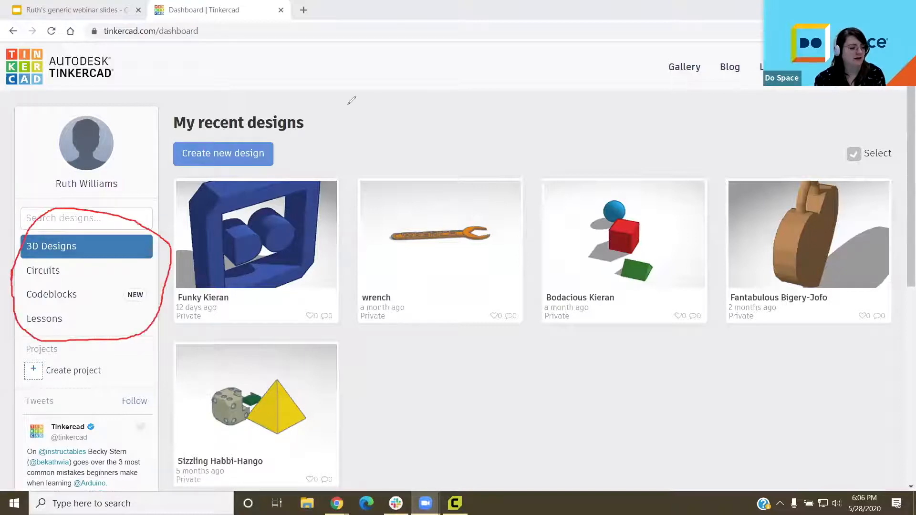
{"action": "left_click", "coordinate": [70, 271]}
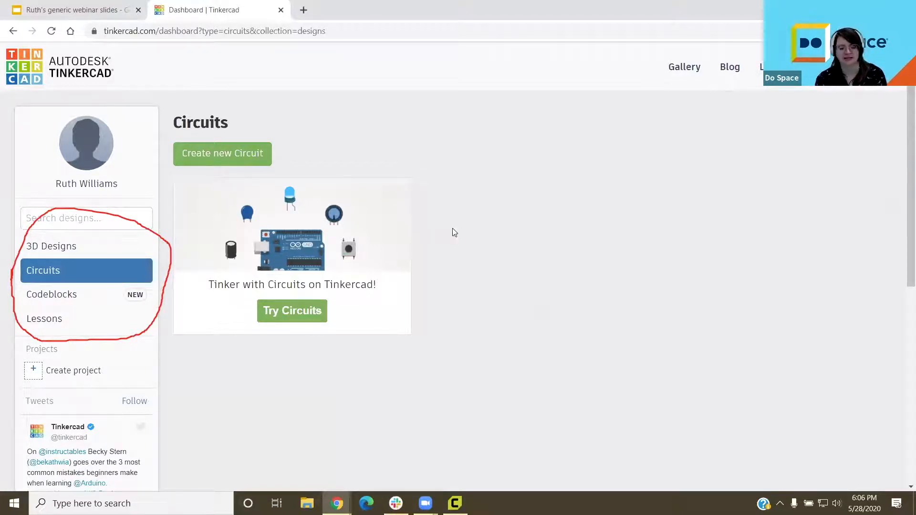
{"action": "left_click", "coordinate": [64, 295]}
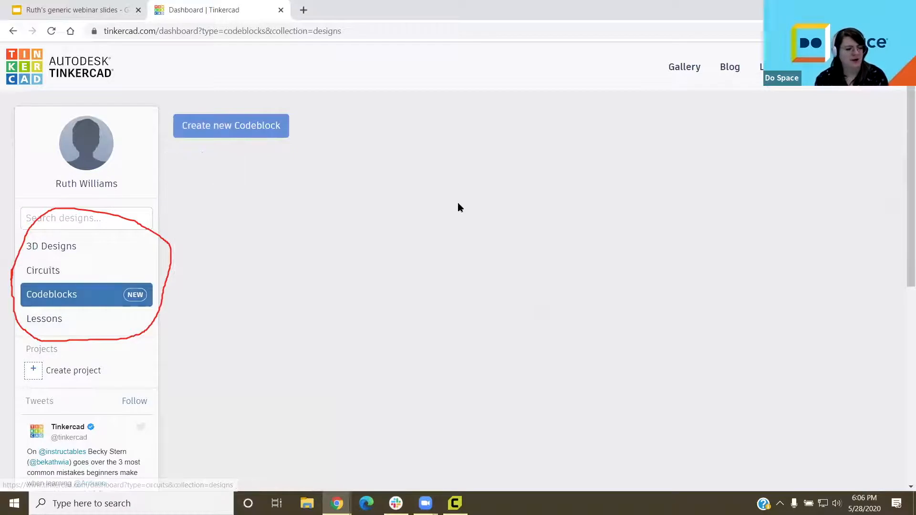
Step: Create a blank Codeblocks design without a starter and look through the available shape, modify and control blocks
{"action": "left_click", "coordinate": [233, 126]}
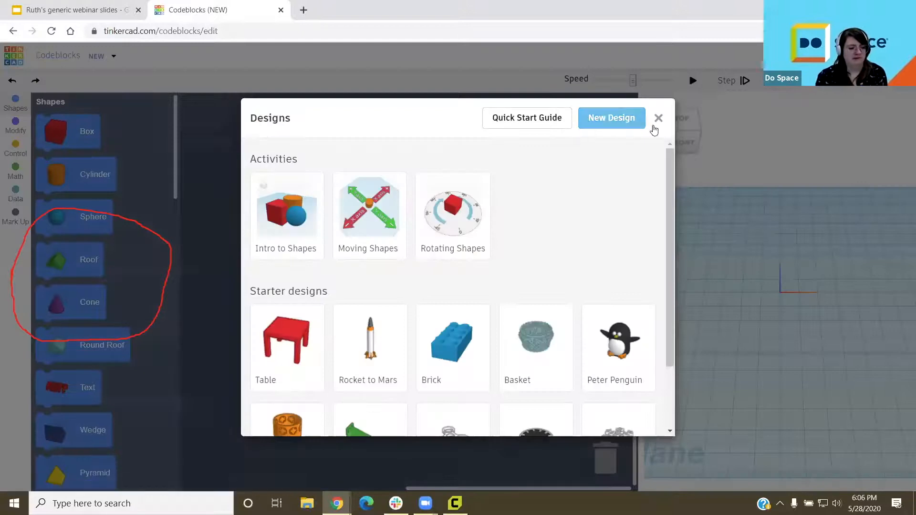
{"action": "left_click", "coordinate": [658, 118]}
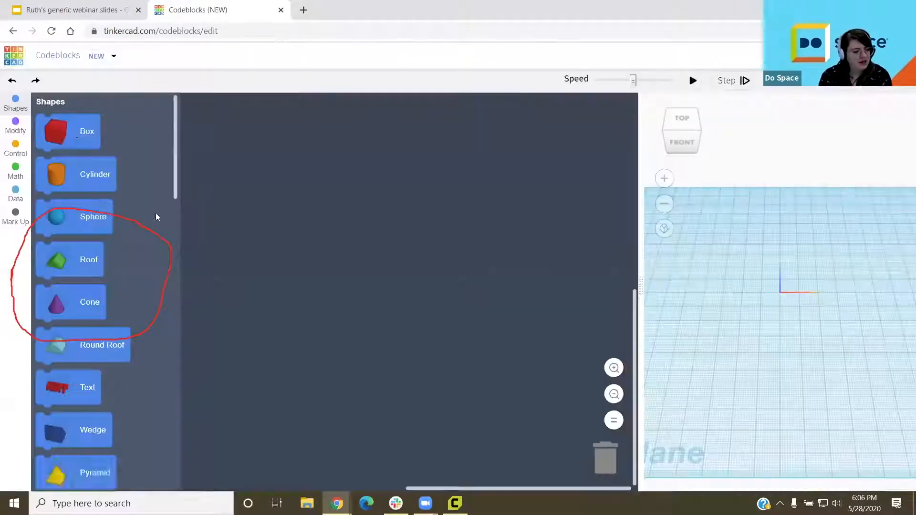
{"action": "scroll", "coordinate": [83, 353], "scroll_direction": "down", "scroll_amount": 15}
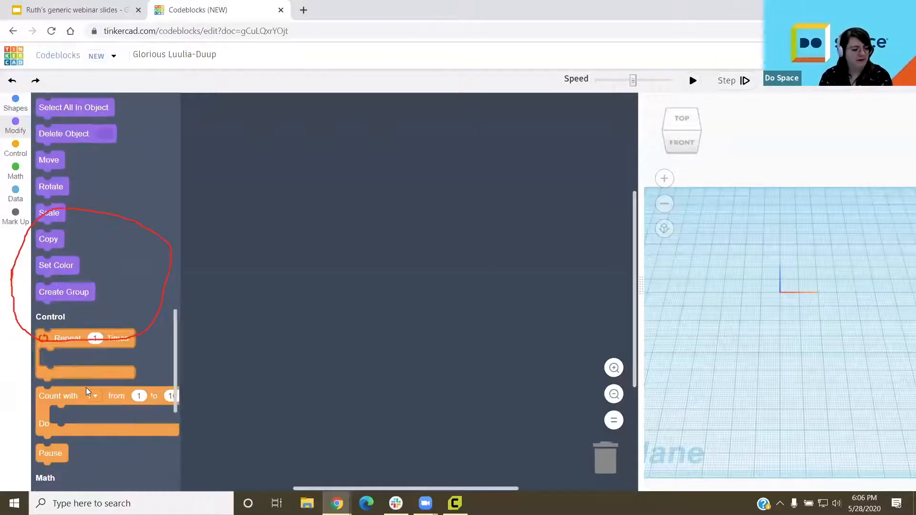
{"action": "scroll", "coordinate": [88, 392], "scroll_direction": "up", "scroll_amount": 15}
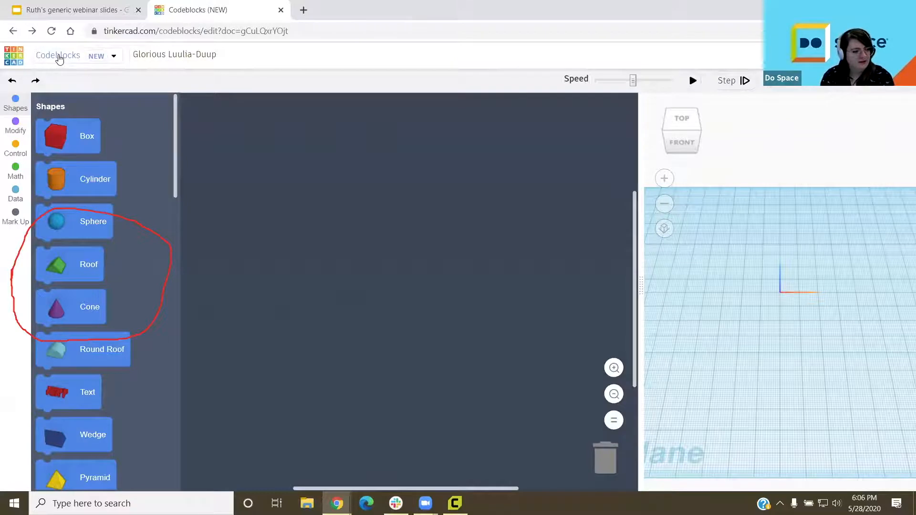
Step: Return to the dashboard's 3D Designs section and create a new design
{"action": "left_click", "coordinate": [59, 58]}
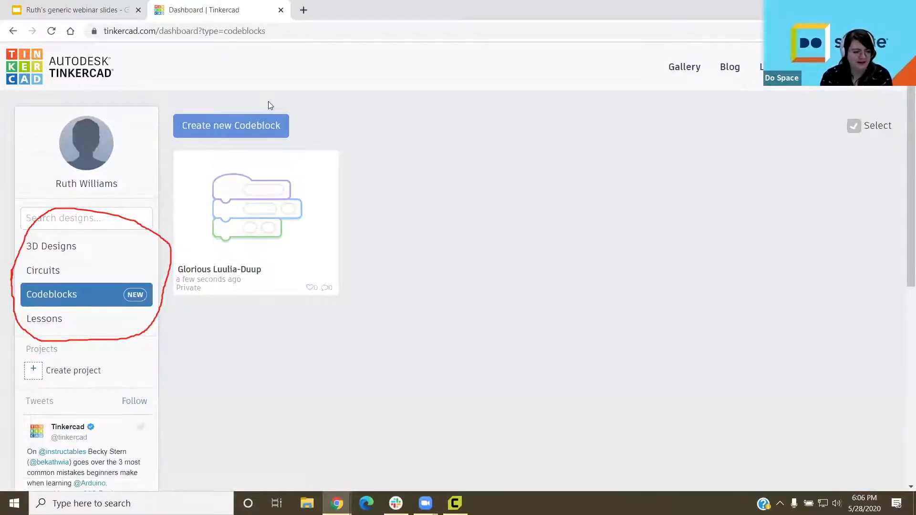
{"action": "left_click", "coordinate": [65, 256]}
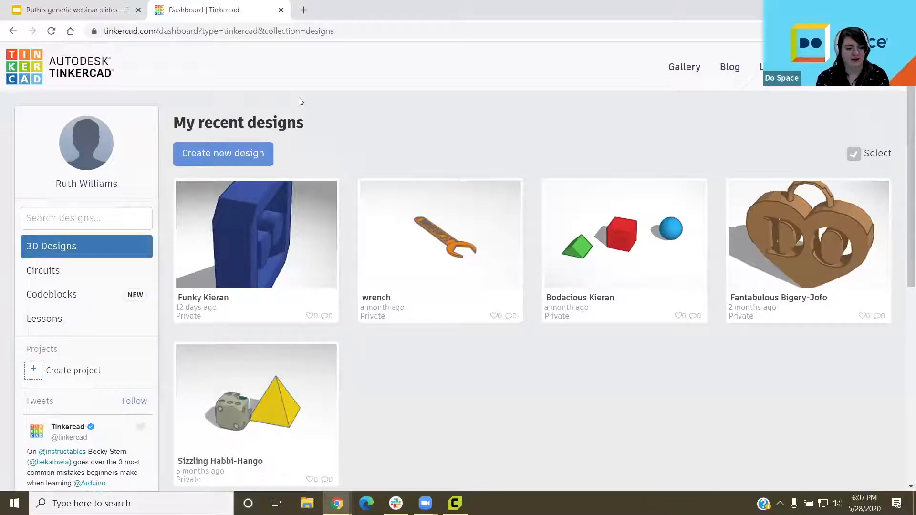
{"action": "mouse_move", "coordinate": [181, 170]}
{"action": "left_mouse_down"}
{"action": "mouse_move", "coordinate": [293, 145]}
{"action": "mouse_move", "coordinate": [221, 171]}
{"action": "mouse_move", "coordinate": [179, 168]}
{"action": "left_mouse_up"}
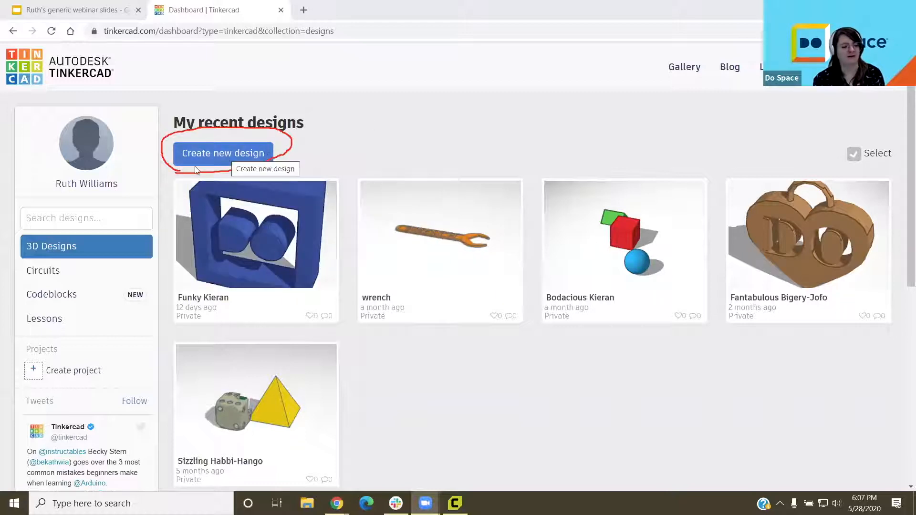
{"action": "mouse_move", "coordinate": [294, 211]}
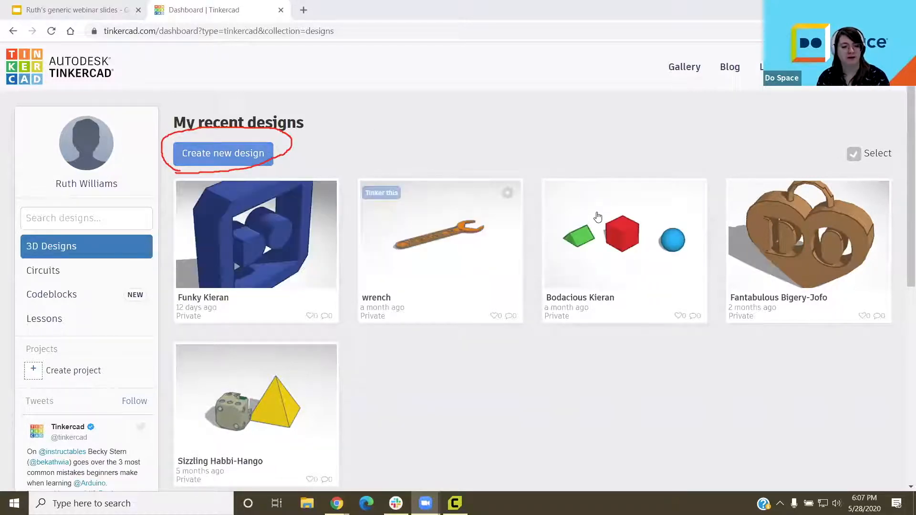
{"action": "left_click", "coordinate": [205, 157]}
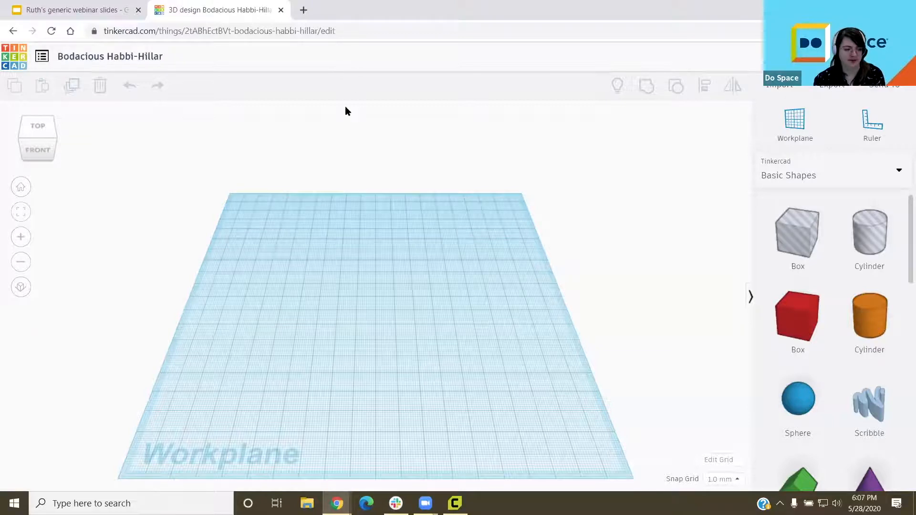
{"action": "mouse_move", "coordinate": [92, 67]}
{"action": "left_mouse_down"}
{"action": "mouse_move", "coordinate": [81, 36]}
{"action": "mouse_move", "coordinate": [182, 42]}
{"action": "mouse_move", "coordinate": [79, 68]}
{"action": "mouse_move", "coordinate": [65, 61]}
{"action": "left_mouse_up"}
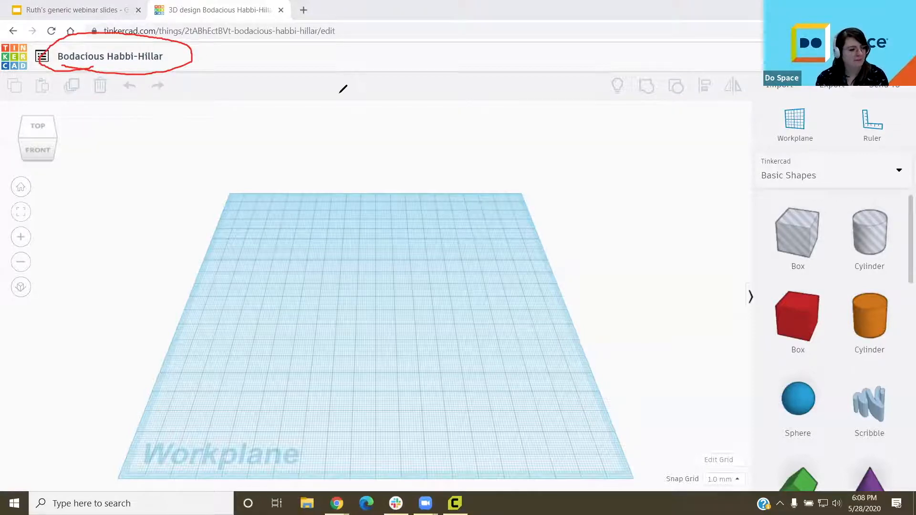
Step: Rename the design as Simple Wrench
{"action": "left_click", "coordinate": [145, 56]}
{"action": "left_click", "coordinate": [172, 57]}
{"action": "left_click", "coordinate": [334, 98]}
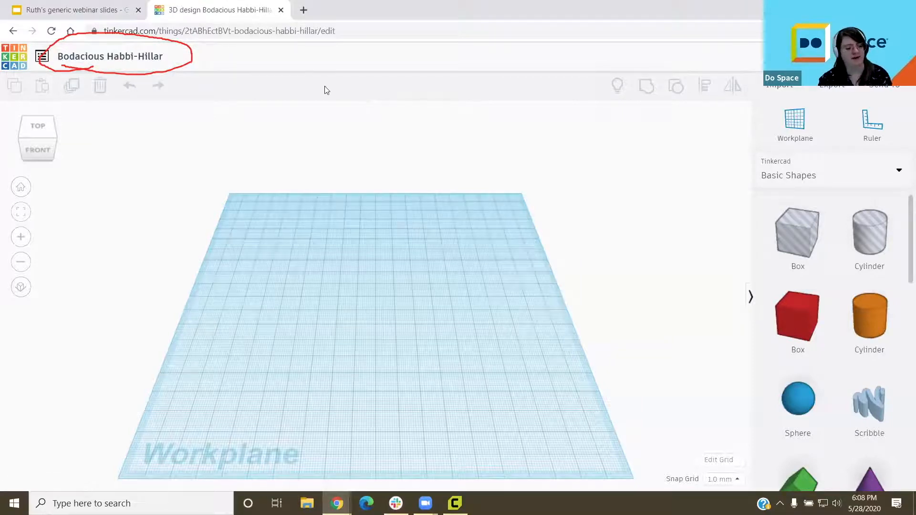
{"action": "left_click", "coordinate": [149, 60]}
{"action": "left_click", "coordinate": [164, 60]}
{"action": "key", "text": "BackSpace"}
{"action": "key", "text": "BackSpace"}
{"action": "key", "text": "BackSpace"}
{"action": "key", "text": "BackSpace"}
{"action": "key", "text": "BackSpace"}
{"action": "key", "text": "BackSpace"}
{"action": "key", "text": "BackSpace"}
{"action": "key", "text": "BackSpace"}
{"action": "key", "text": "BackSpace"}
{"action": "key", "text": "BackSpace"}
{"action": "key", "text": "BackSpace"}
{"action": "key", "text": "BackSpace"}
{"action": "key", "text": "BackSpace"}
{"action": "key", "text": "BackSpace"}
{"action": "key", "text": "BackSpace"}
{"action": "key", "text": "BackSpace"}
{"action": "key", "text": "BackSpace"}
{"action": "key", "text": "BackSpace"}
{"action": "key", "text": "BackSpace"}
{"action": "key", "text": "BackSpace"}
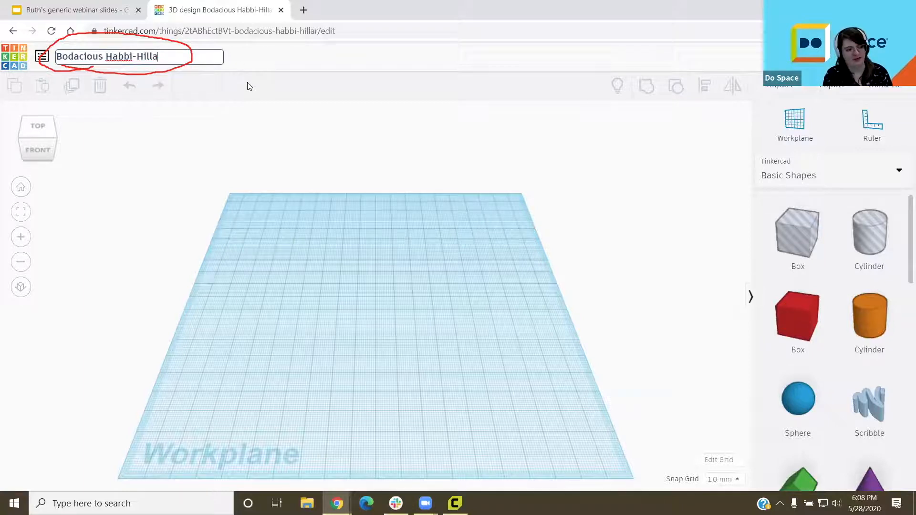
{"action": "type", "text": "Si"}
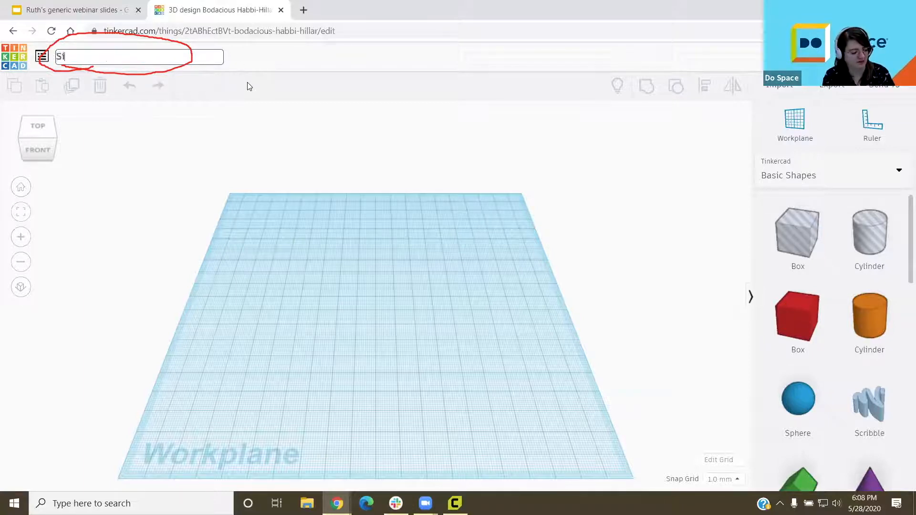
{"action": "type", "text": "mple Wrench"}
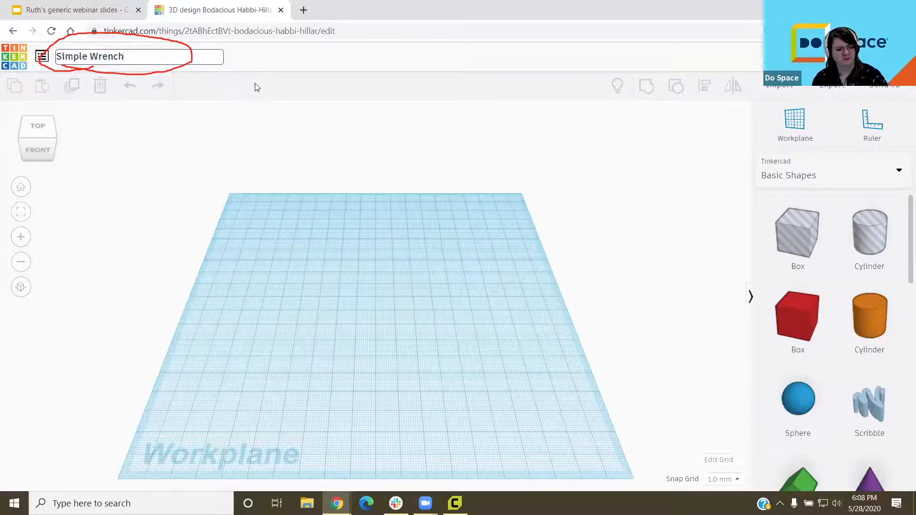
{"action": "key", "text": "Return"}
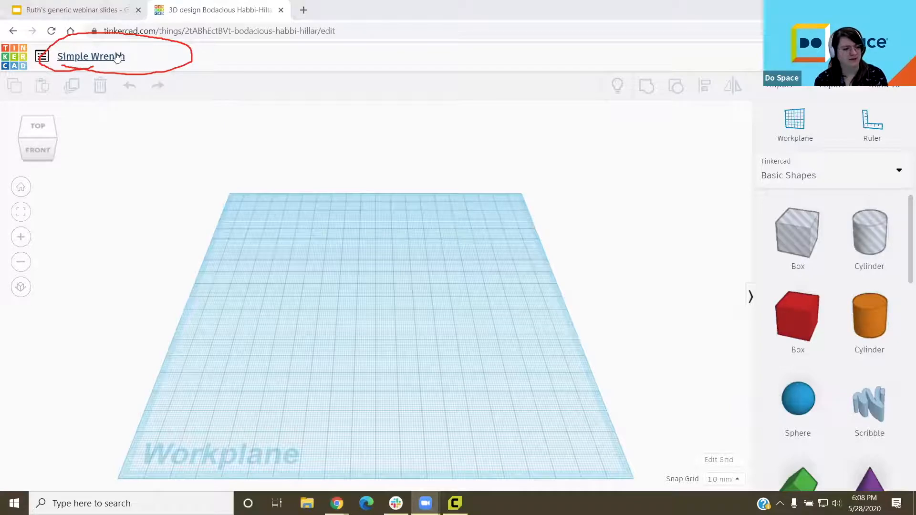
{"action": "left_click", "coordinate": [595, 88]}
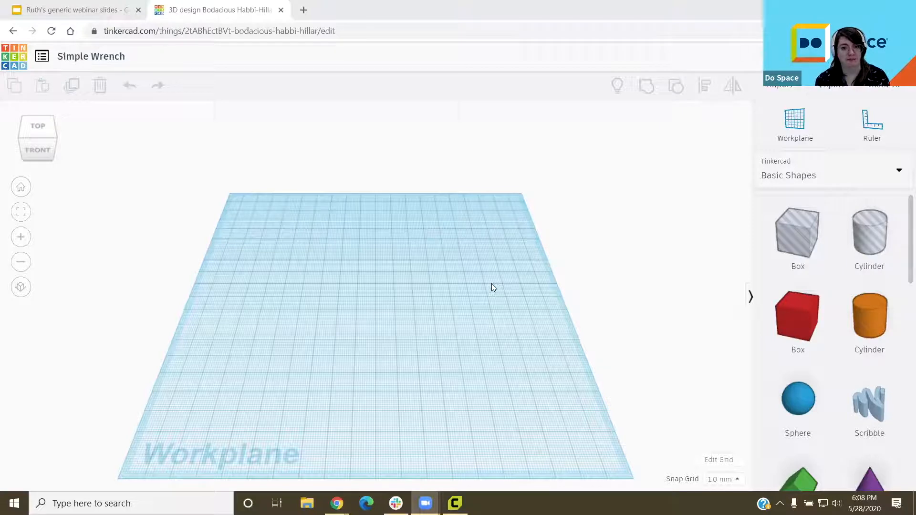
Step: Place a solid red box just outside the workplane's far left corner and delete it again
{"action": "right_click_drag", "start_coordinate": [407, 260], "coordinate": [443, 268]}
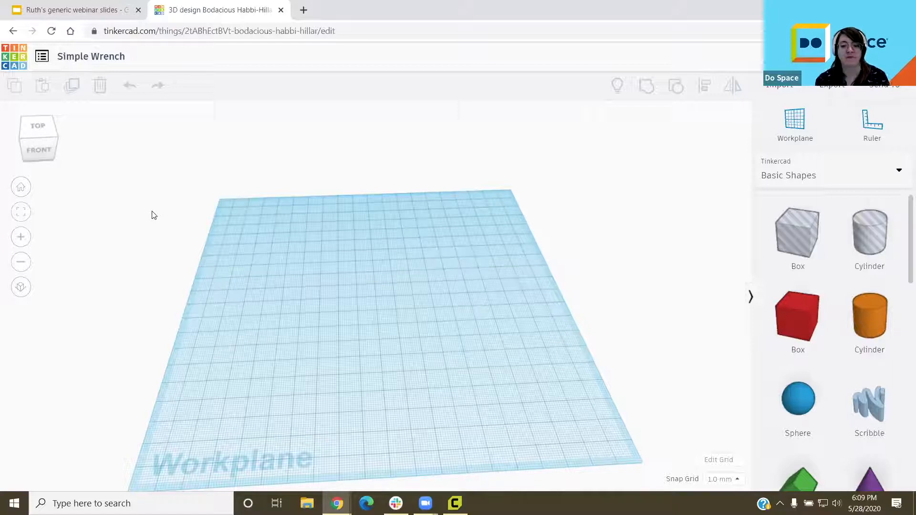
{"action": "right_click_drag", "start_coordinate": [389, 303], "coordinate": [389, 362]}
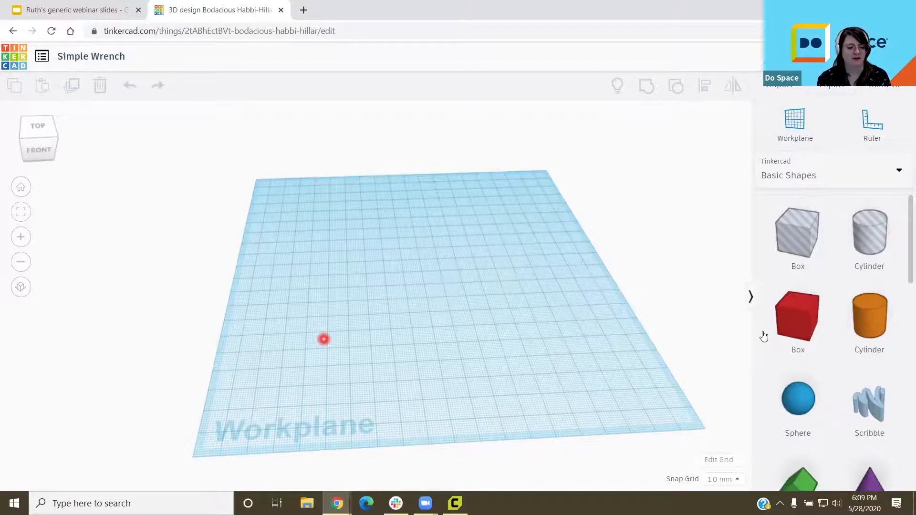
{"action": "left_click_drag", "start_coordinate": [797, 315], "coordinate": [241, 223]}
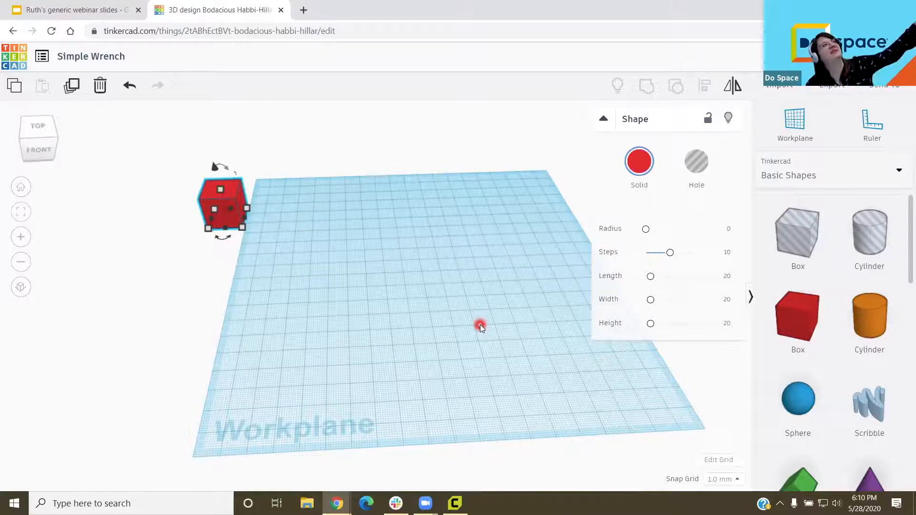
{"action": "mouse_move", "coordinate": [222, 198]}
{"action": "left_click", "coordinate": [183, 215]}
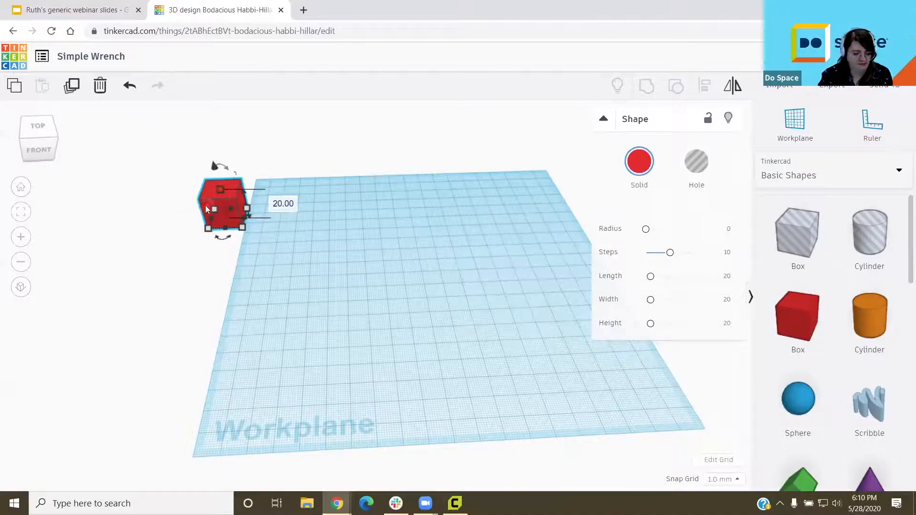
{"action": "key", "text": "Delete"}
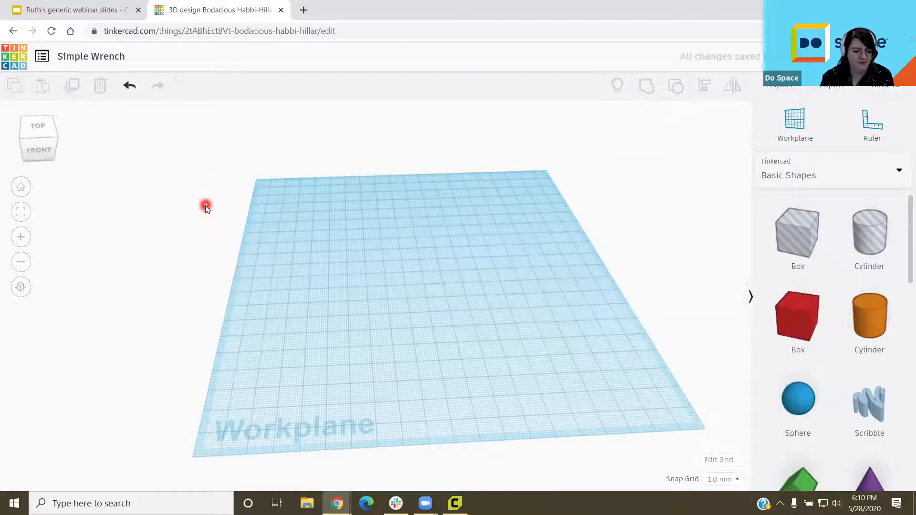
{"action": "left_click", "coordinate": [432, 350]}
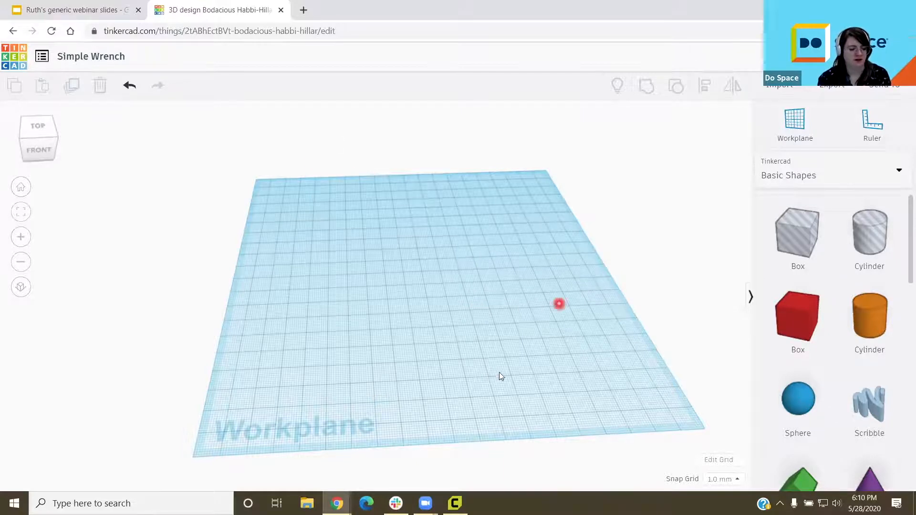
Step: Open the grid properties of the workplane and set the units to Inches
{"action": "scroll", "coordinate": [456, 363], "scroll_direction": "up", "scroll_amount": 3}
{"action": "scroll", "coordinate": [440, 319], "scroll_direction": "down", "scroll_amount": 3}
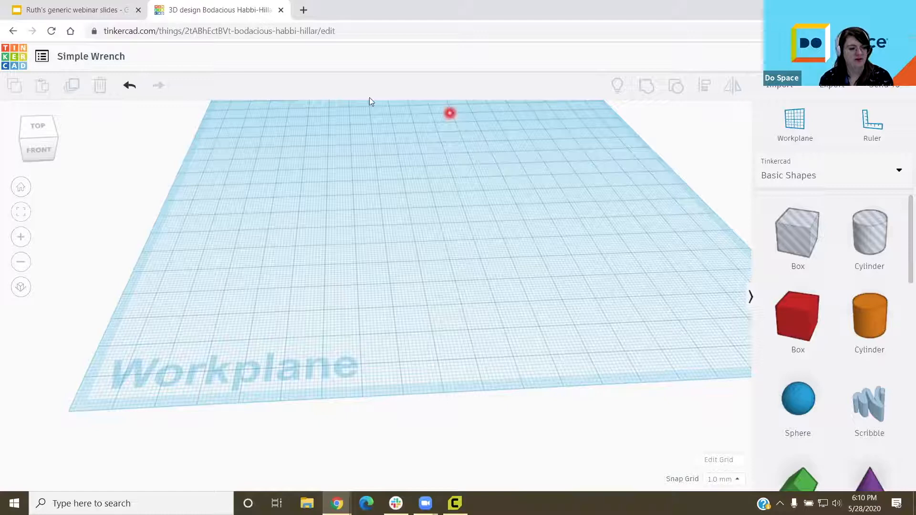
{"action": "mouse_move", "coordinate": [663, 458]}
{"action": "left_mouse_down"}
{"action": "mouse_move", "coordinate": [766, 489]}
{"action": "mouse_move", "coordinate": [701, 498]}
{"action": "mouse_move", "coordinate": [658, 461]}
{"action": "mouse_move", "coordinate": [676, 451]}
{"action": "mouse_move", "coordinate": [667, 469]}
{"action": "mouse_move", "coordinate": [674, 456]}
{"action": "left_mouse_up"}
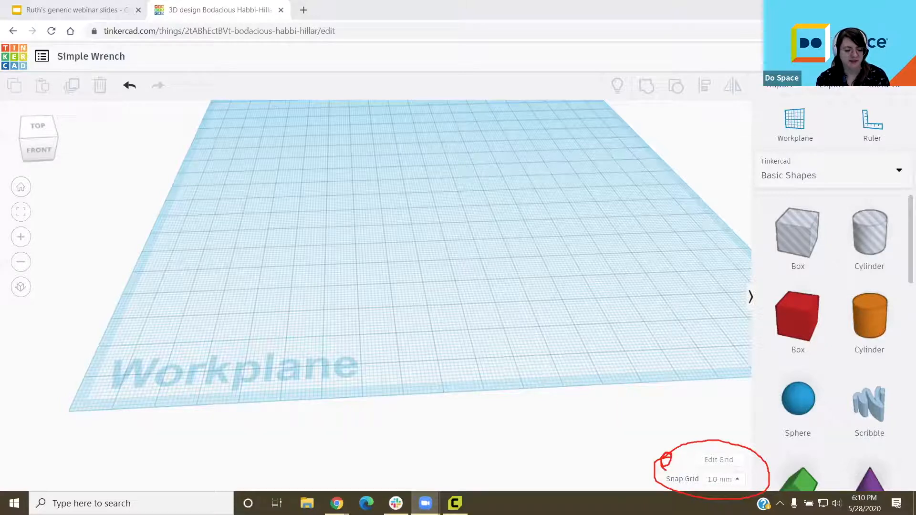
{"action": "left_click", "coordinate": [723, 465]}
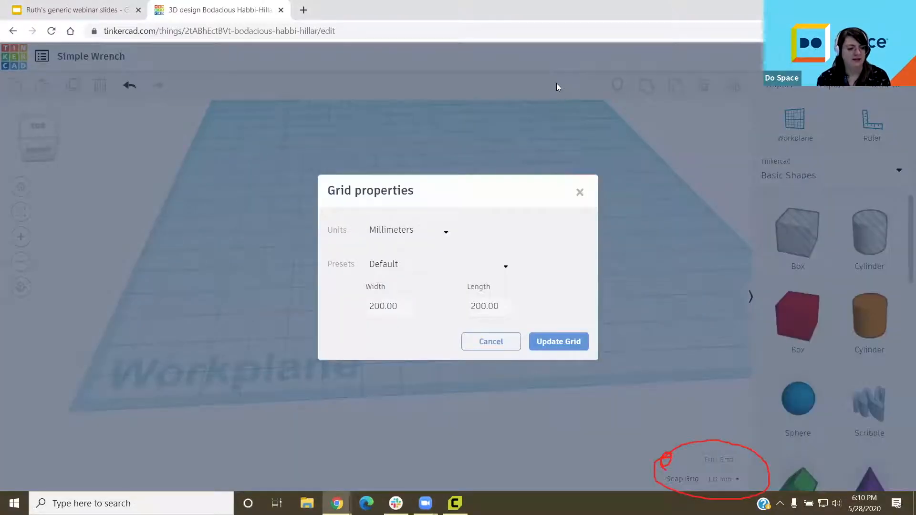
{"action": "left_click_drag", "start_coordinate": [383, 223], "coordinate": [348, 242]}
{"action": "mouse_move", "coordinate": [433, 247]}
{"action": "left_mouse_down"}
{"action": "mouse_move", "coordinate": [367, 245]}
{"action": "mouse_move", "coordinate": [353, 231]}
{"action": "left_mouse_up"}
{"action": "mouse_move", "coordinate": [366, 327]}
{"action": "left_mouse_down"}
{"action": "mouse_move", "coordinate": [382, 282]}
{"action": "mouse_move", "coordinate": [420, 293]}
{"action": "mouse_move", "coordinate": [367, 324]}
{"action": "mouse_move", "coordinate": [356, 312]}
{"action": "left_mouse_up"}
{"action": "mouse_move", "coordinate": [470, 321]}
{"action": "left_mouse_down"}
{"action": "mouse_move", "coordinate": [472, 293]}
{"action": "mouse_move", "coordinate": [505, 310]}
{"action": "mouse_move", "coordinate": [467, 329]}
{"action": "left_mouse_up"}
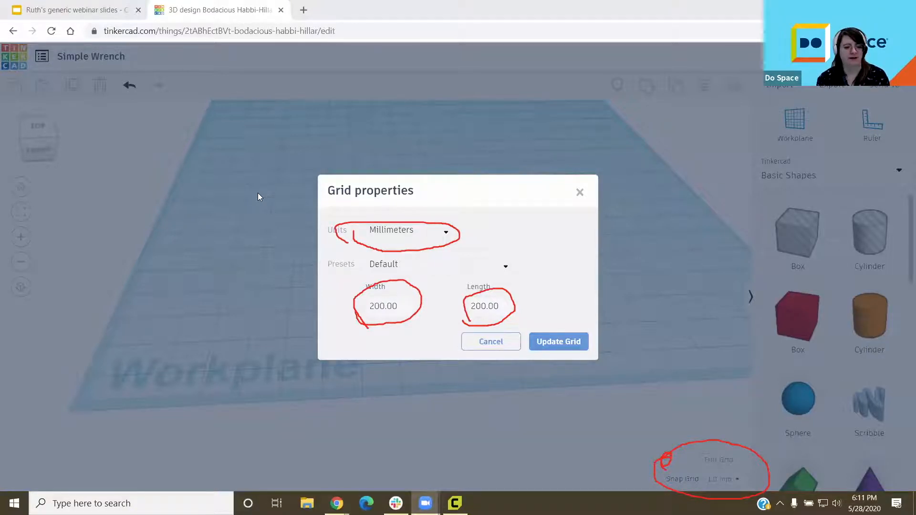
{"action": "left_click", "coordinate": [401, 234]}
{"action": "left_click", "coordinate": [396, 268]}
{"action": "left_click_drag", "start_coordinate": [387, 308], "coordinate": [302, 300]}
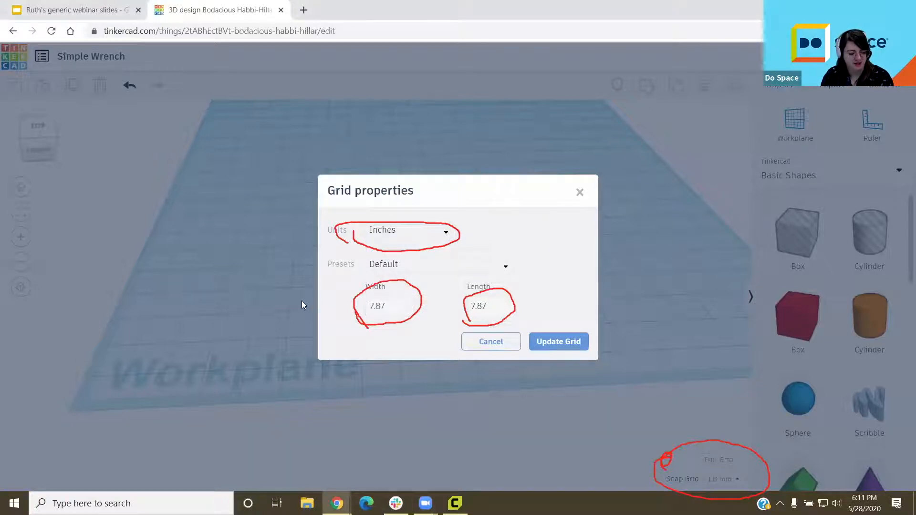
Step: Set the grid's width and length to 10 inches each and apply the update to the workplane
{"action": "left_click", "coordinate": [390, 309]}
{"action": "key", "text": "BackSpace"}
{"action": "key", "text": "BackSpace"}
{"action": "key", "text": "BackSpace"}
{"action": "key", "text": "BackSpace"}
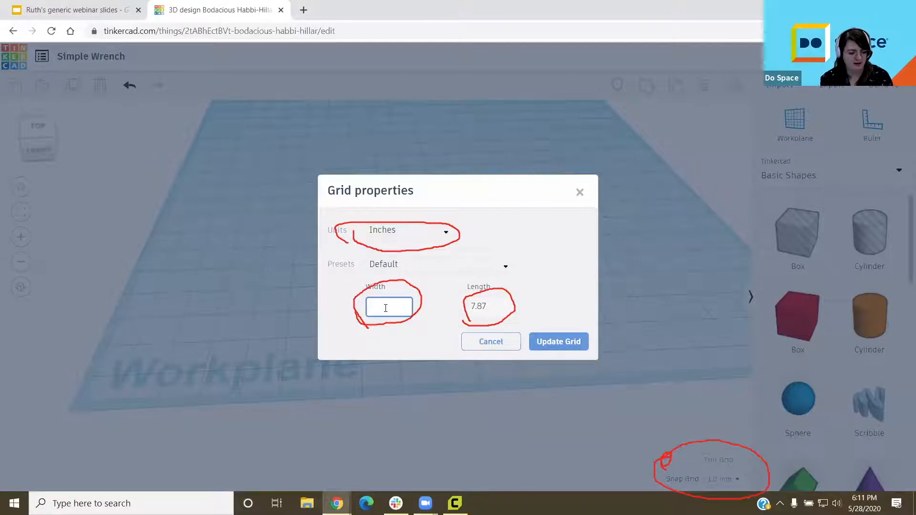
{"action": "type", "text": "10"}
{"action": "left_click", "coordinate": [479, 308]}
{"action": "left_click", "coordinate": [479, 308]}
{"action": "left_click", "coordinate": [453, 312]}
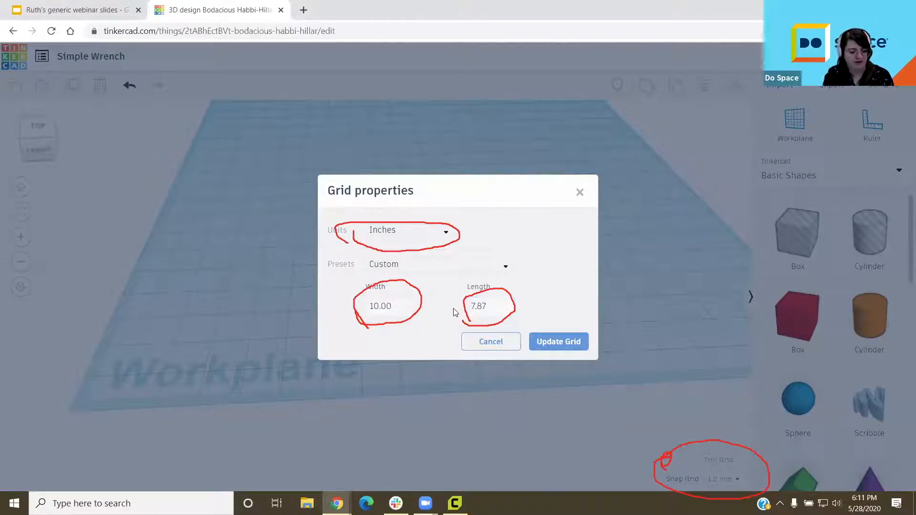
{"action": "left_click", "coordinate": [500, 314]}
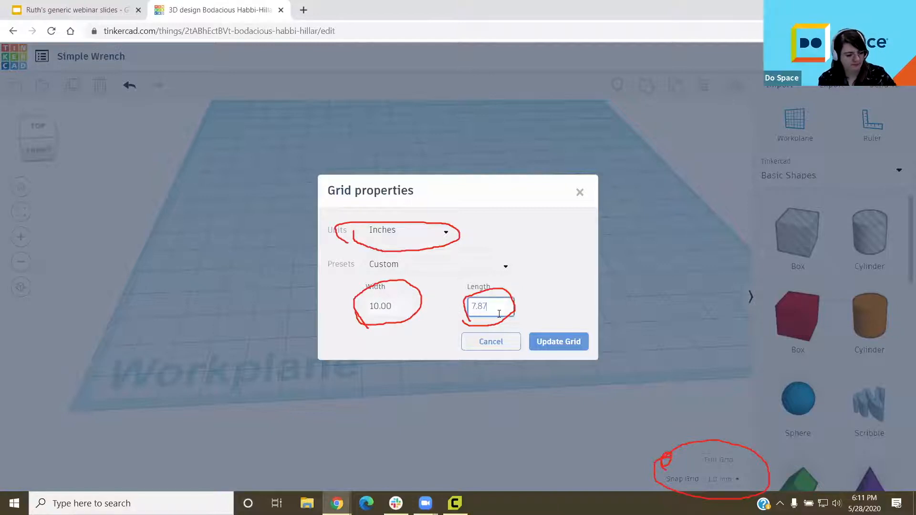
{"action": "key", "text": "BackSpace"}
{"action": "key", "text": "BackSpace"}
{"action": "key", "text": "BackSpace"}
{"action": "key", "text": "BackSpace"}
{"action": "type", "text": "10"}
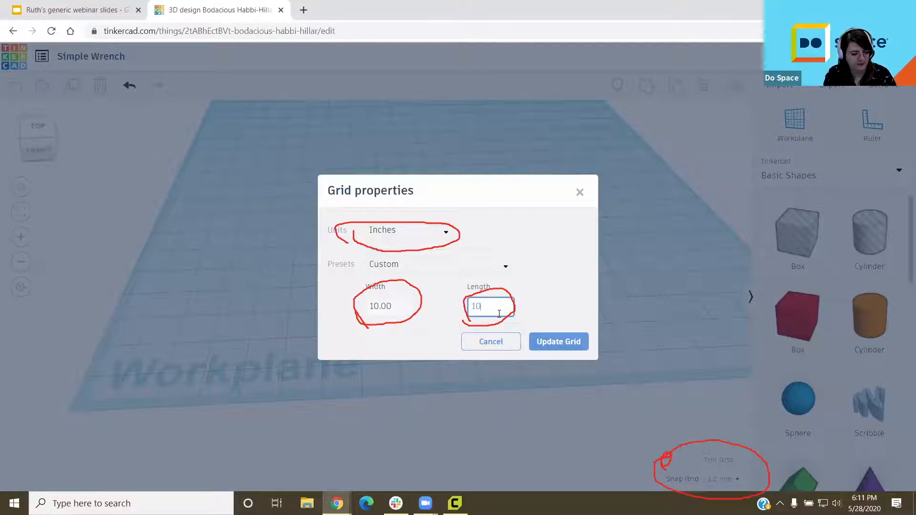
{"action": "left_click", "coordinate": [559, 290]}
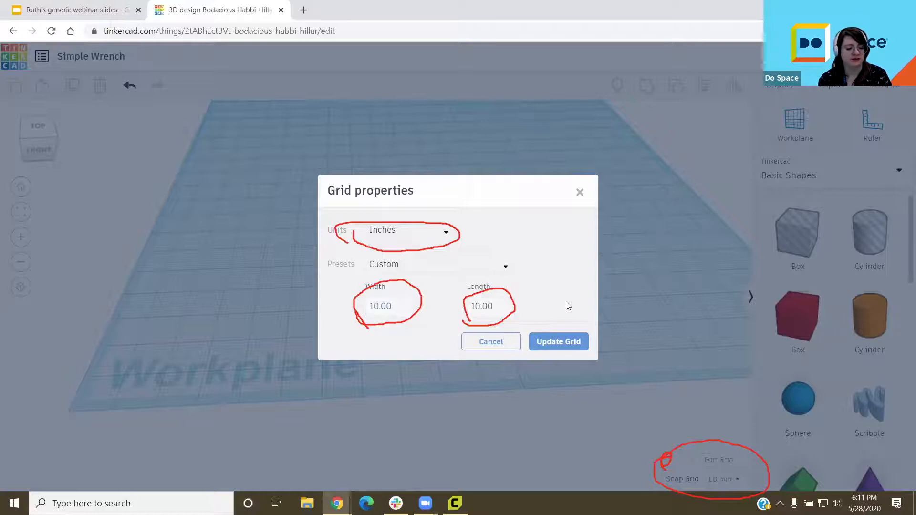
{"action": "left_click", "coordinate": [551, 341]}
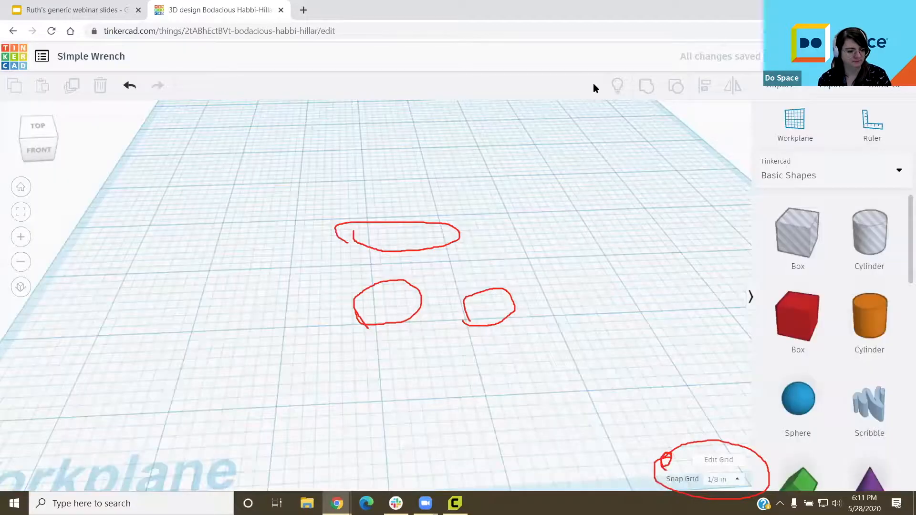
Step: Examine the workplane's inch grid, its small squares and the snap grid setting at different zoom levels
{"action": "scroll", "coordinate": [458, 343], "scroll_direction": "up", "scroll_amount": 2}
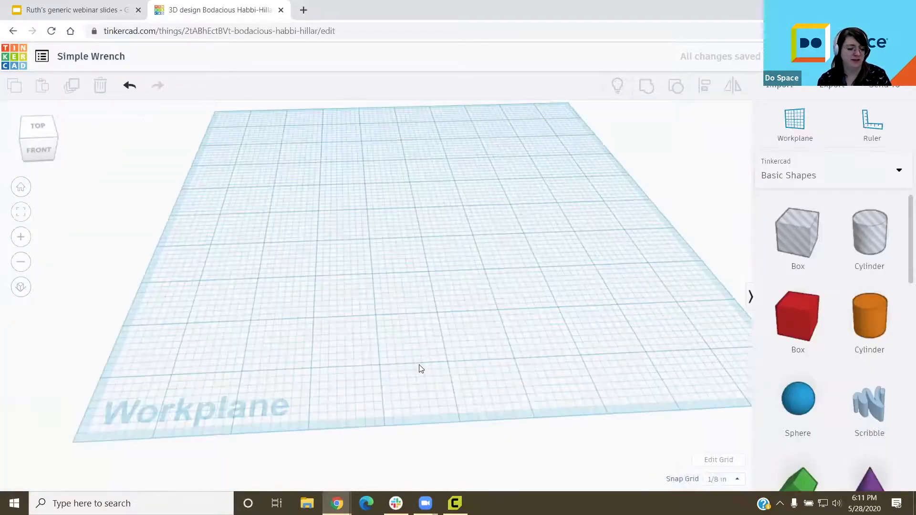
{"action": "scroll", "coordinate": [391, 363], "scroll_direction": "up", "scroll_amount": 2}
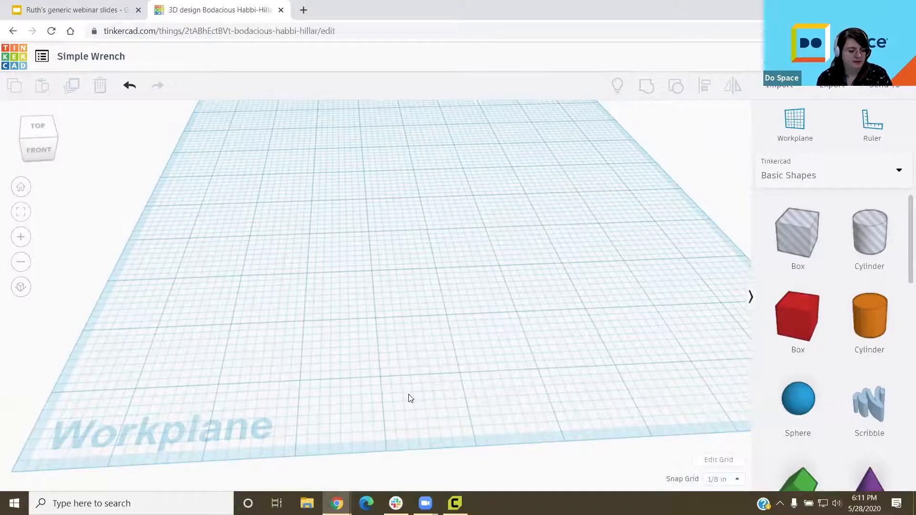
{"action": "scroll", "coordinate": [409, 394], "scroll_direction": "up", "scroll_amount": 5}
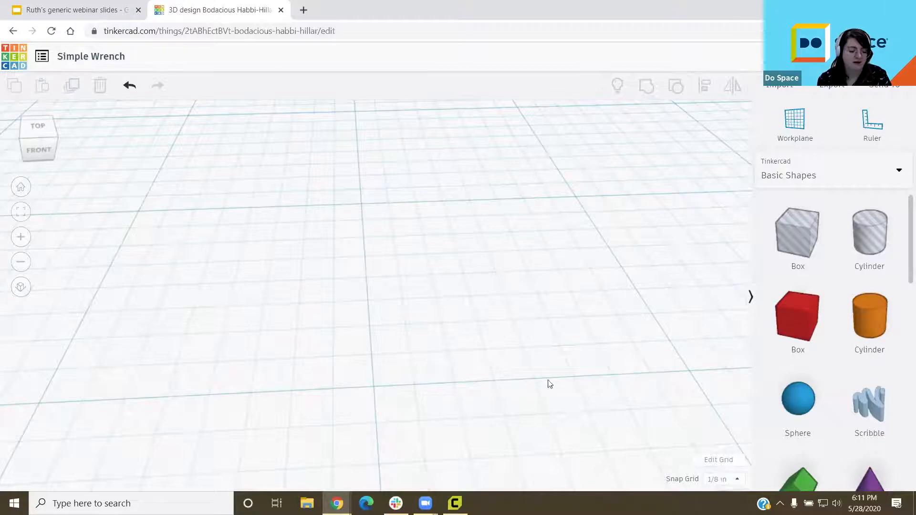
{"action": "scroll", "coordinate": [398, 376], "scroll_direction": "down", "scroll_amount": 2}
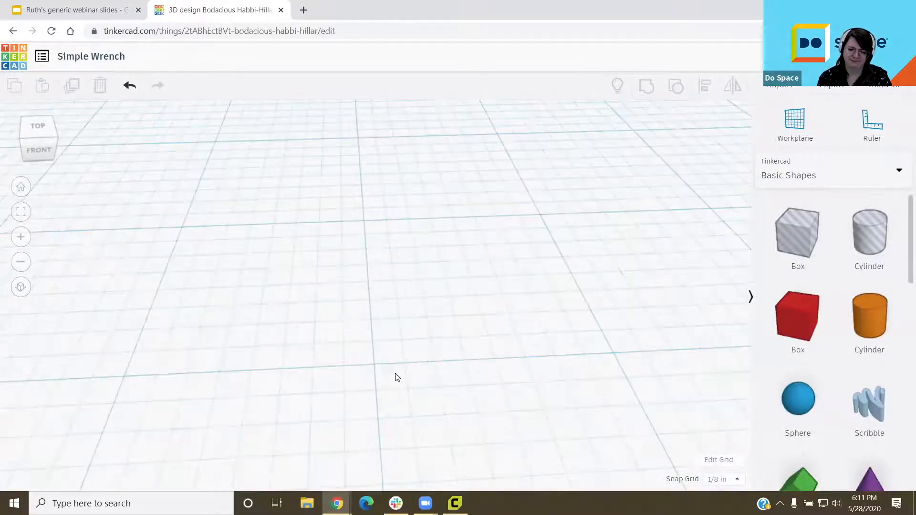
{"action": "scroll", "coordinate": [456, 387], "scroll_direction": "down", "scroll_amount": 1}
{"action": "scroll", "coordinate": [422, 369], "scroll_direction": "down", "scroll_amount": 3}
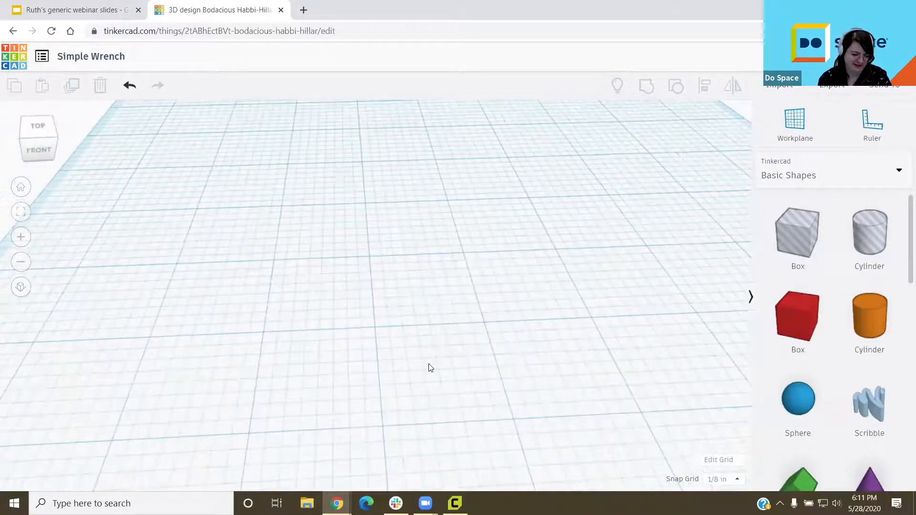
{"action": "scroll", "coordinate": [401, 320], "scroll_direction": "up", "scroll_amount": 5}
{"action": "scroll", "coordinate": [384, 341], "scroll_direction": "down", "scroll_amount": 3}
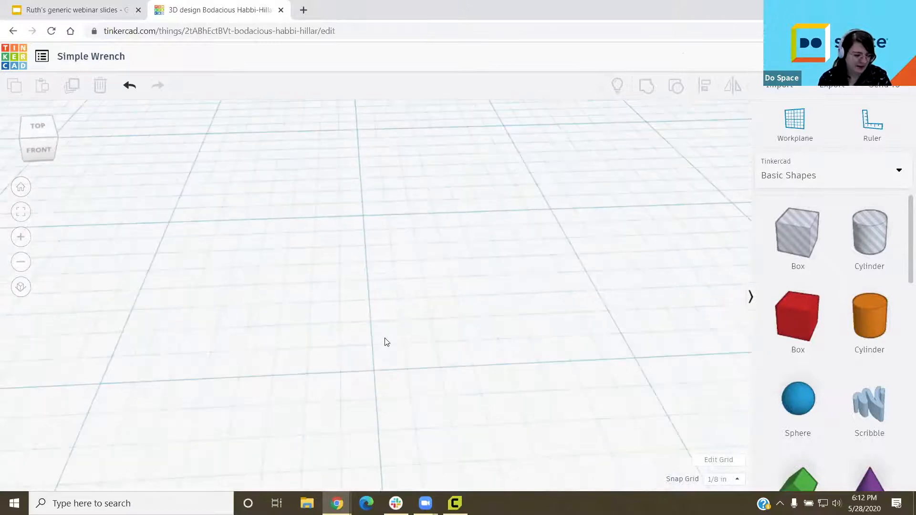
{"action": "scroll", "coordinate": [440, 138], "scroll_direction": "down", "scroll_amount": 2}
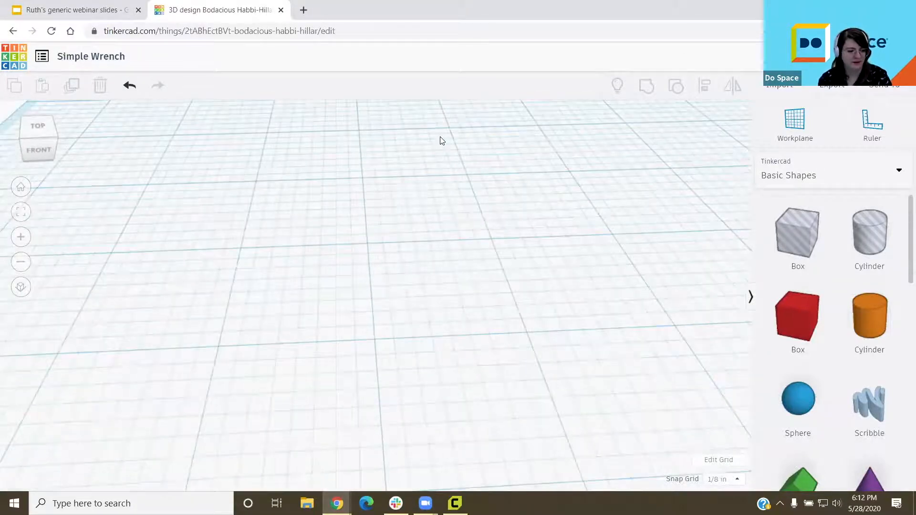
{"action": "scroll", "coordinate": [440, 137], "scroll_direction": "down", "scroll_amount": 1}
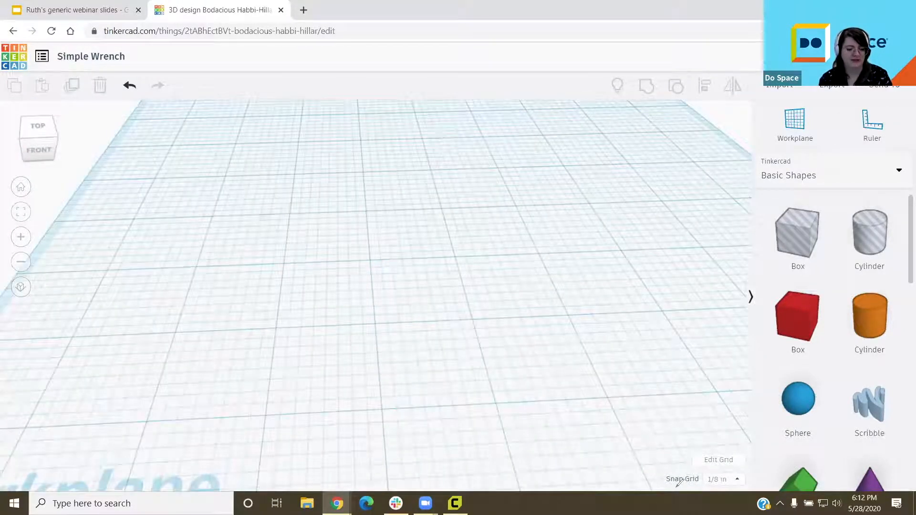
{"action": "left_click_drag", "start_coordinate": [726, 491], "coordinate": [658, 472]}
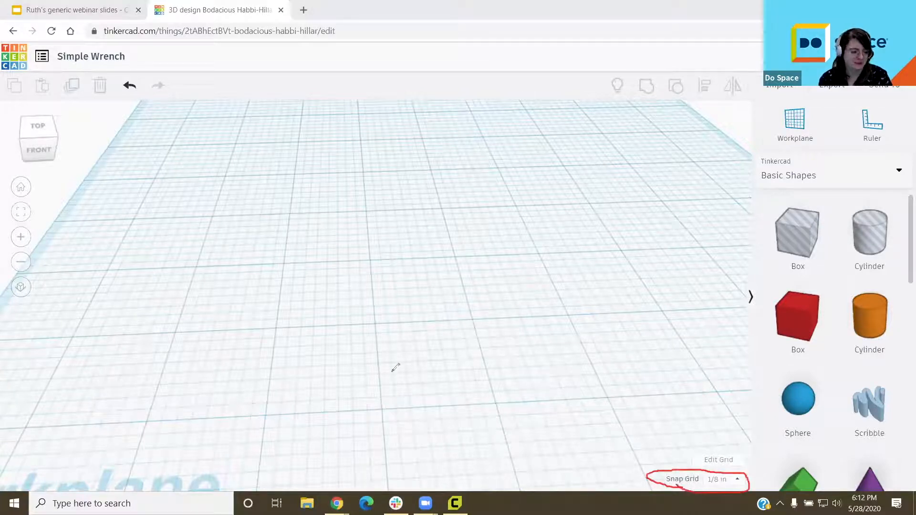
{"action": "left_click_drag", "start_coordinate": [413, 380], "coordinate": [394, 369]}
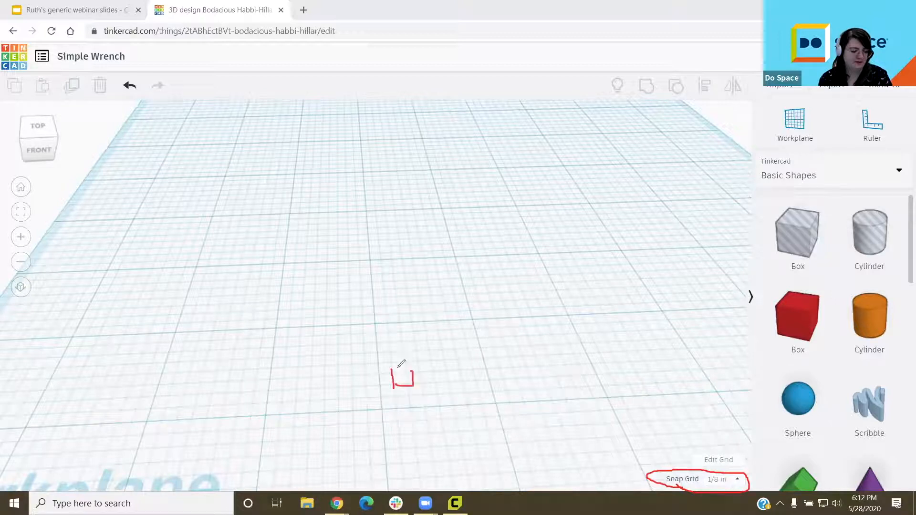
Step: Place a solid red box on the workplane and move it about 1/4 in left and 3/4 in toward the front
{"action": "left_click", "coordinate": [797, 316]}
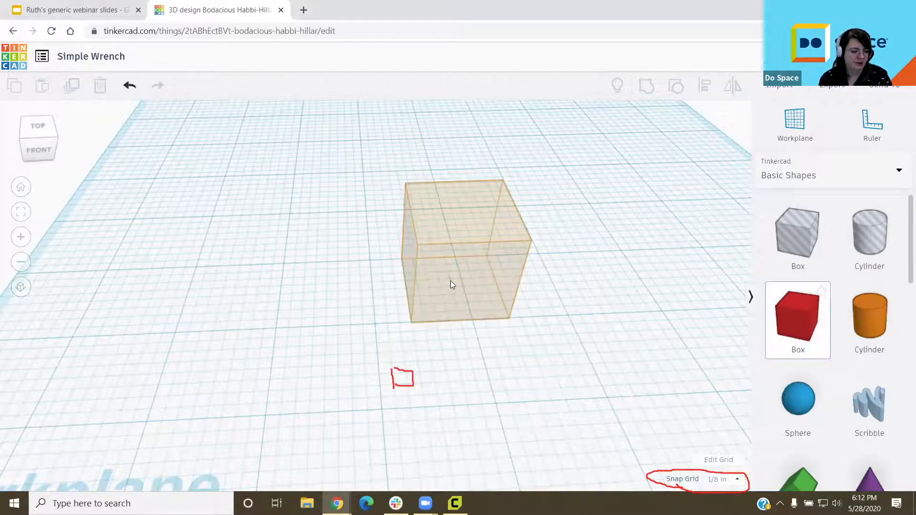
{"action": "left_click", "coordinate": [446, 281]}
{"action": "left_click_drag", "start_coordinate": [442, 283], "coordinate": [458, 348]}
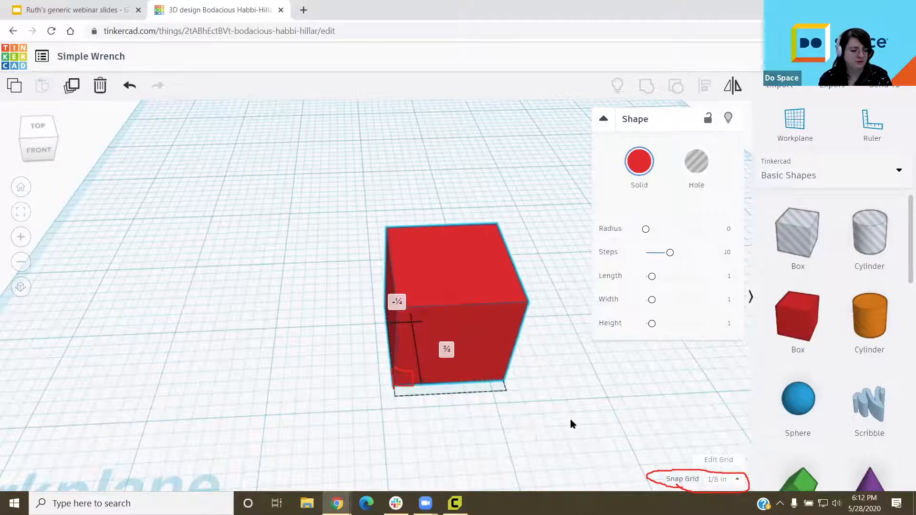
Step: Set the snap grid to 1/4 in and move the red box about 1/8 in to the right
{"action": "left_click", "coordinate": [726, 479]}
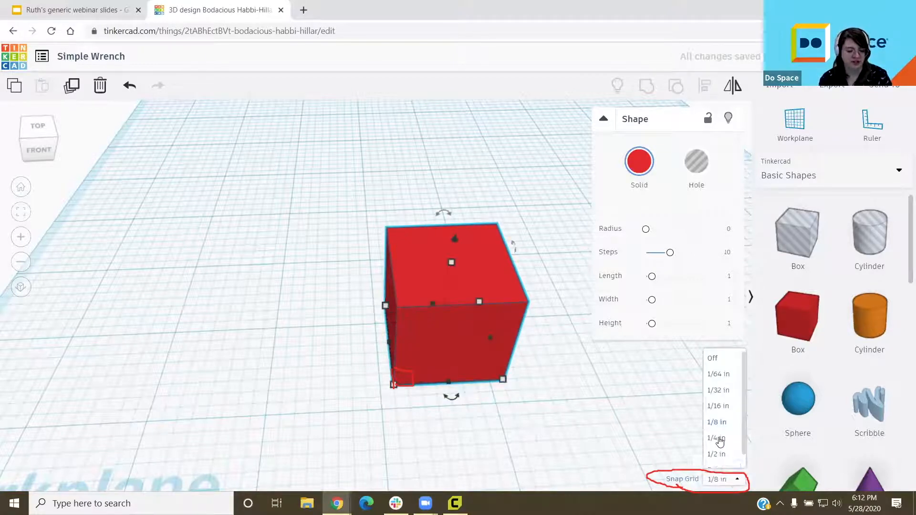
{"action": "left_click", "coordinate": [720, 439]}
{"action": "left_click_drag", "start_coordinate": [465, 328], "coordinate": [491, 345]}
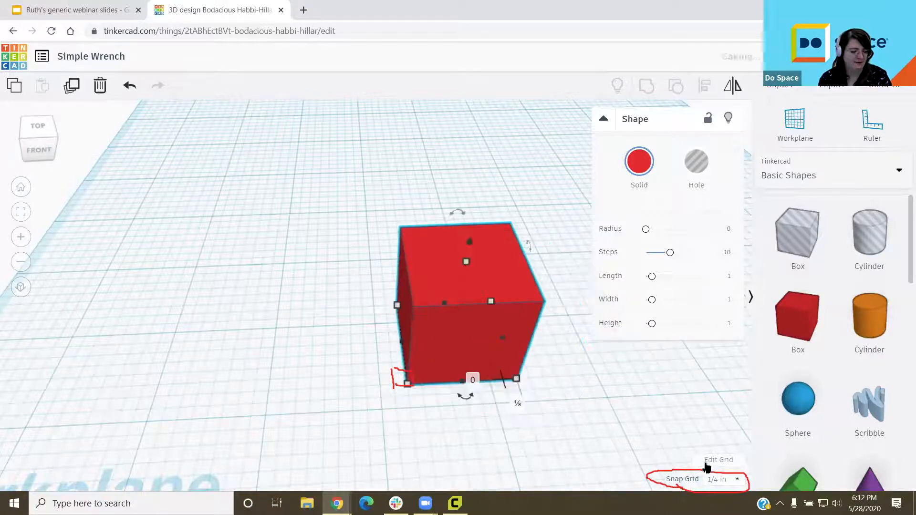
Step: Turn the snap grid off and nudge the red box freely about 0.05 in toward the back
{"action": "left_click", "coordinate": [715, 484]}
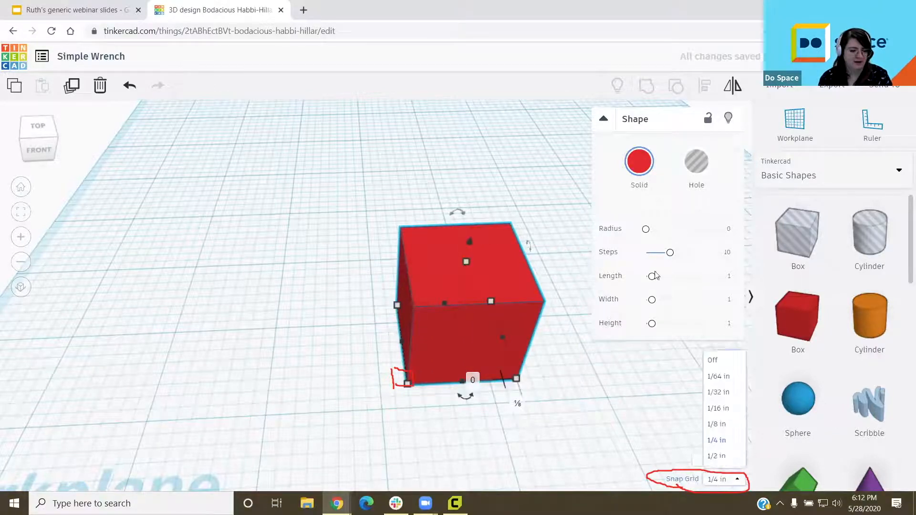
{"action": "left_click", "coordinate": [716, 363]}
{"action": "left_click_drag", "start_coordinate": [484, 325], "coordinate": [487, 317]}
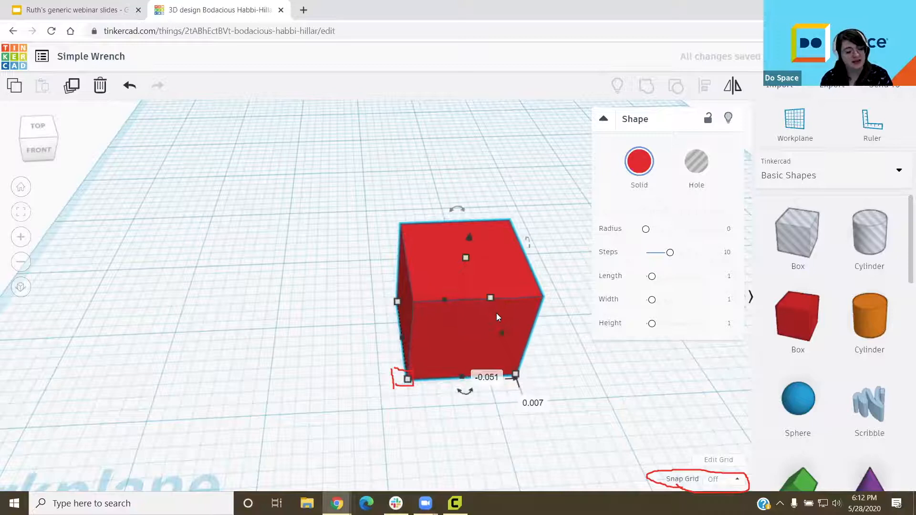
Step: Set the snap grid to 1/8 in and delete the red box from the workplane
{"action": "left_click", "coordinate": [724, 479]}
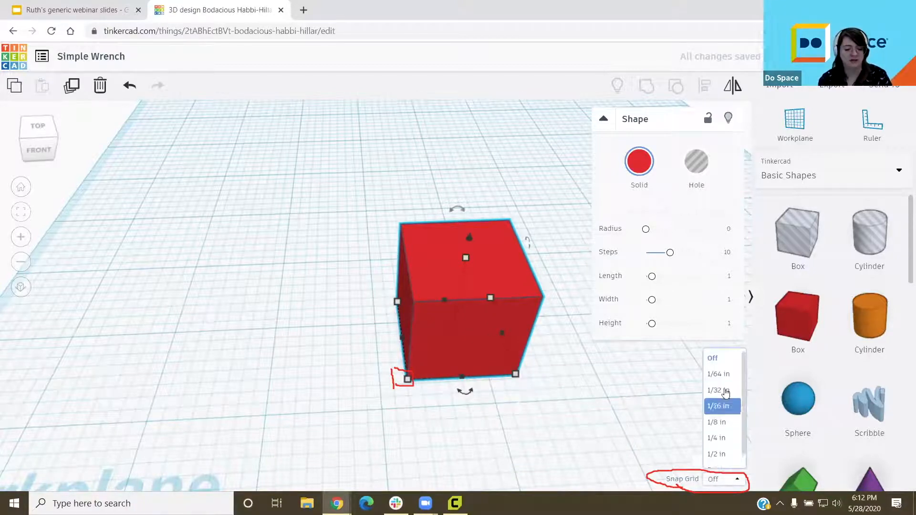
{"action": "left_click", "coordinate": [718, 422]}
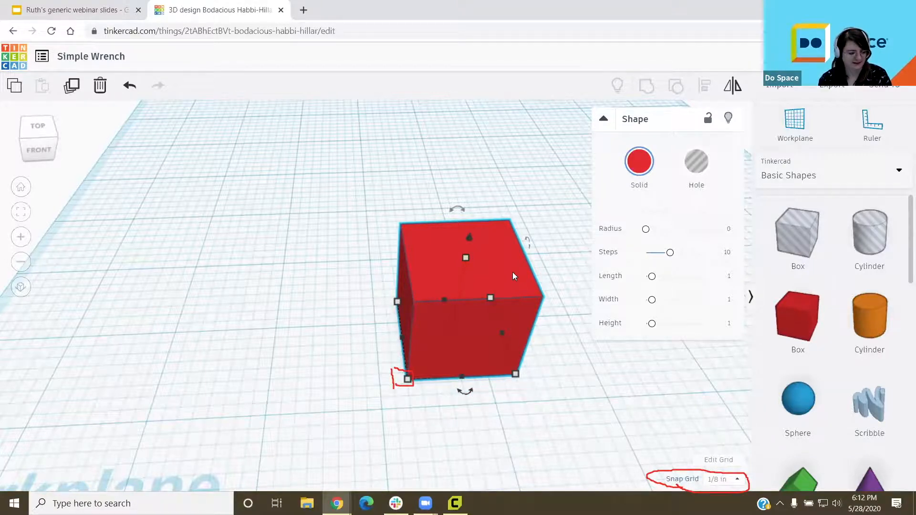
{"action": "key", "text": "Delete"}
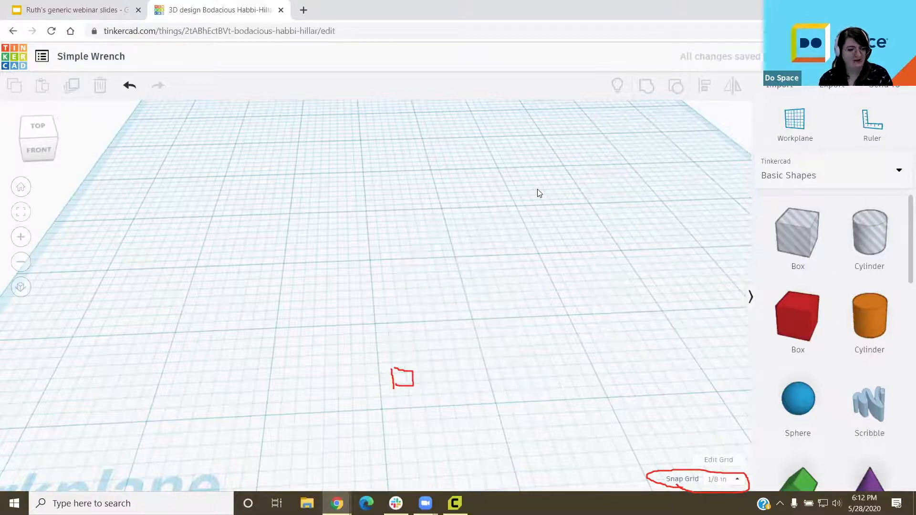
Step: Place a new red box on the workplane and move it about 3/4 in left and 5/8 in toward the front
{"action": "scroll", "coordinate": [569, 282], "scroll_direction": "down", "scroll_amount": 6}
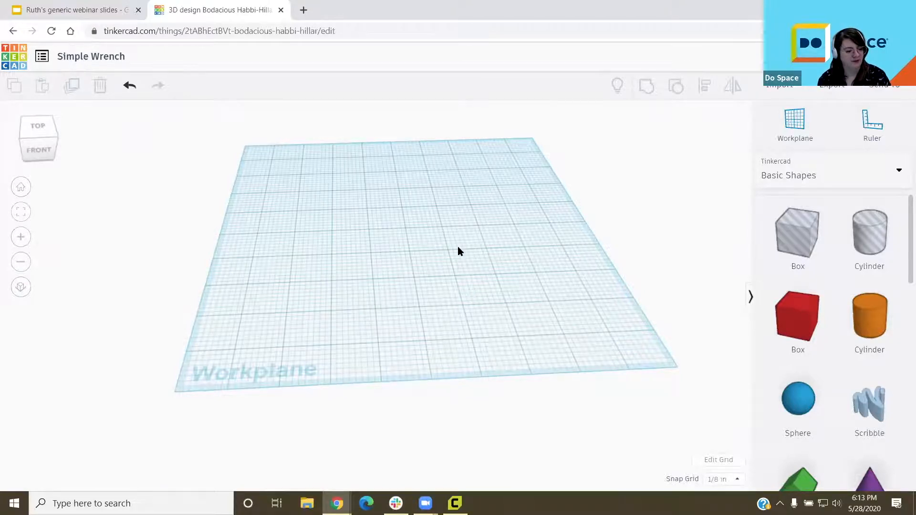
{"action": "scroll", "coordinate": [457, 246], "scroll_direction": "up", "scroll_amount": 3}
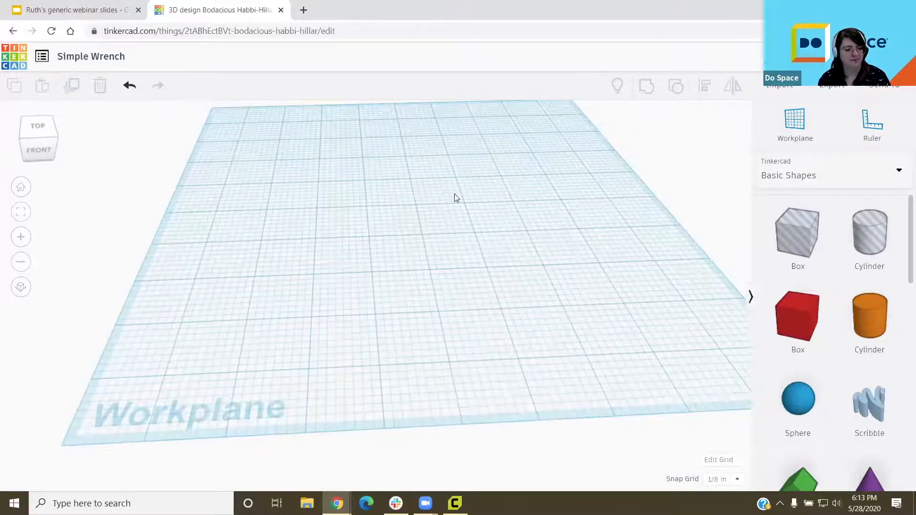
{"action": "left_click_drag", "start_coordinate": [438, 224], "coordinate": [300, 252]}
{"action": "left_click_drag", "start_coordinate": [323, 295], "coordinate": [320, 264]}
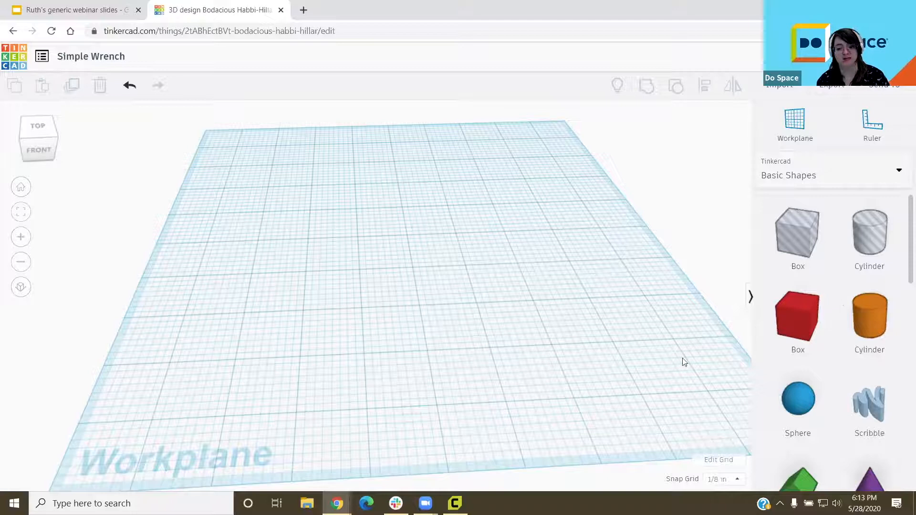
{"action": "left_click_drag", "start_coordinate": [797, 329], "coordinate": [478, 285]}
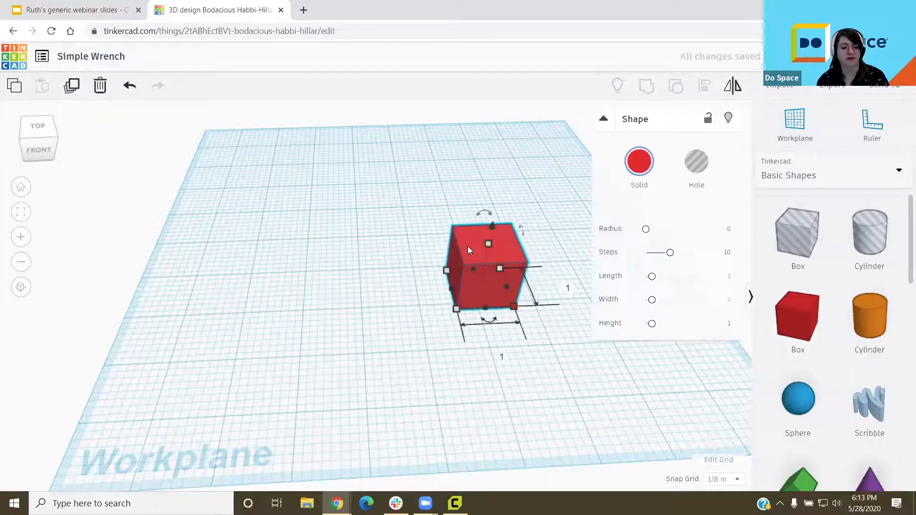
{"action": "left_click_drag", "start_coordinate": [457, 250], "coordinate": [427, 283]}
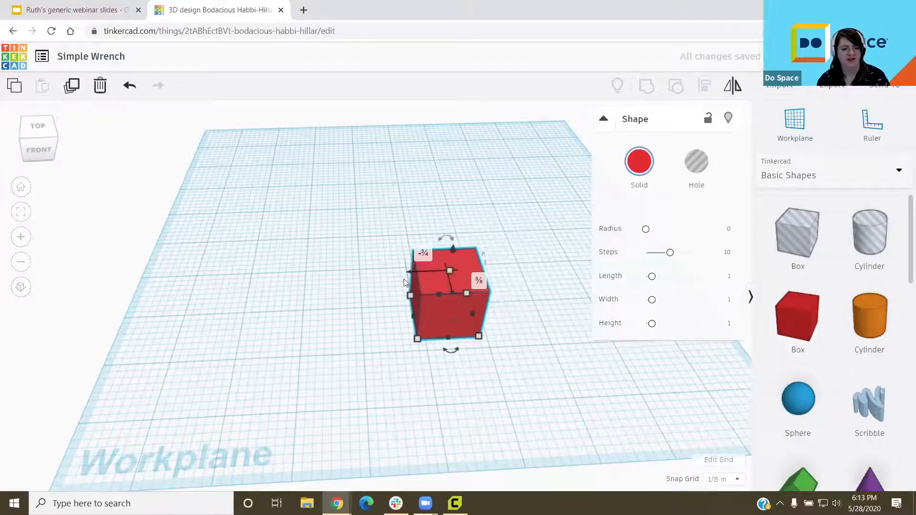
{"action": "left_click", "coordinate": [394, 310]}
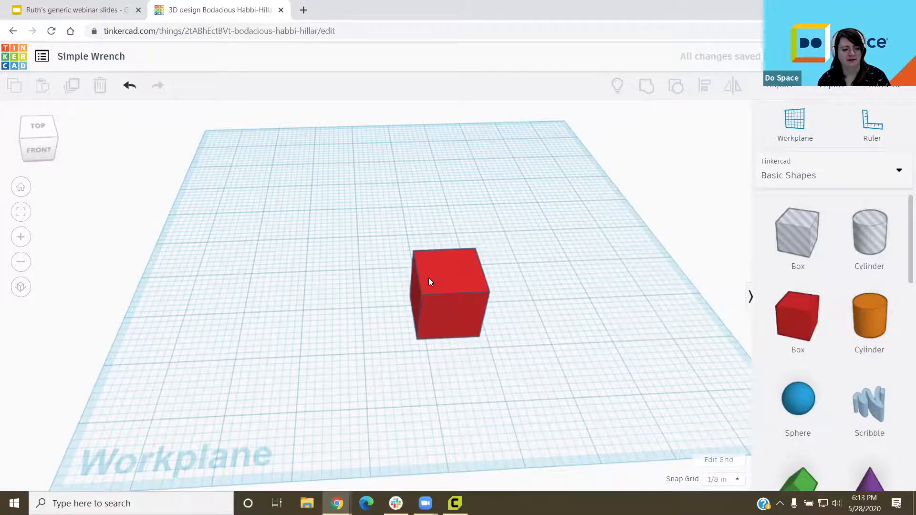
Step: Delete the red box, place another one further back on the workplane and delete that one as well
{"action": "left_click", "coordinate": [428, 282]}
{"action": "key", "text": "Delete"}
{"action": "left_click_drag", "start_coordinate": [782, 313], "coordinate": [374, 254]}
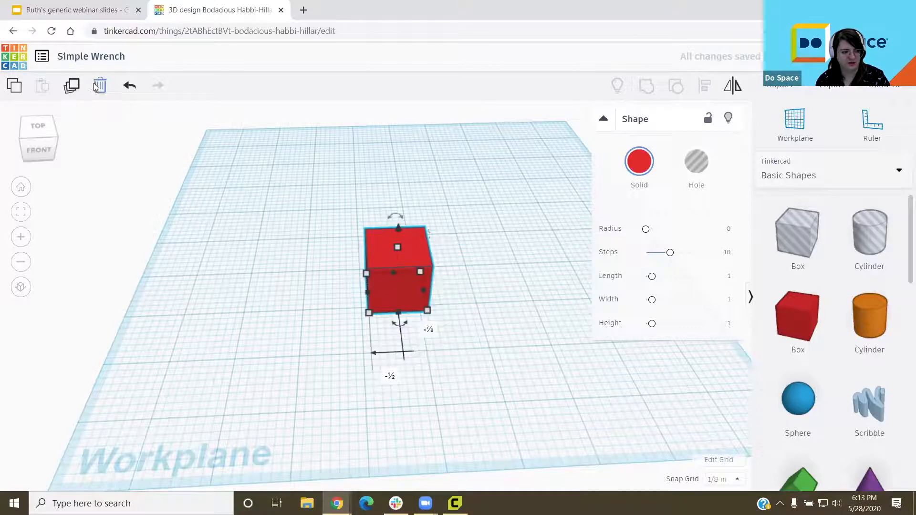
{"action": "left_click", "coordinate": [98, 86]}
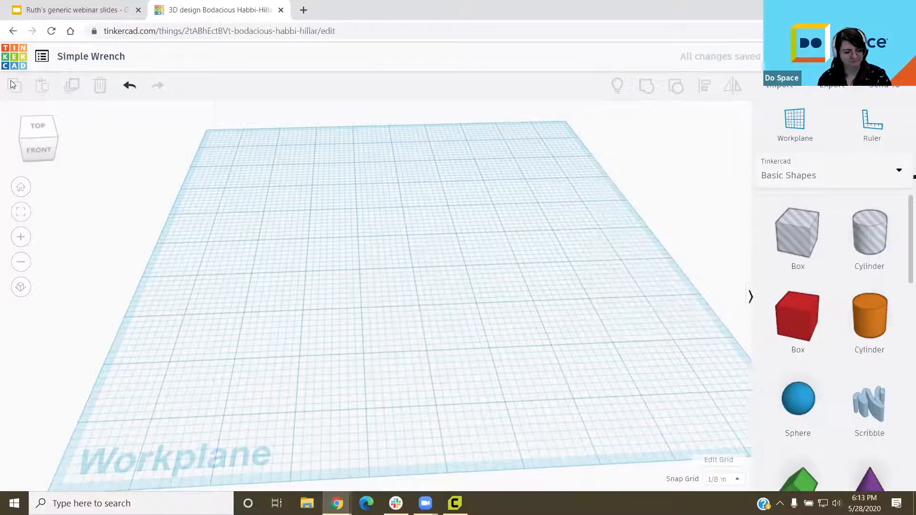
Step: Examine the empty workplane and its inch grid squares close up and from a distance
{"action": "scroll", "coordinate": [480, 327], "scroll_direction": "down", "scroll_amount": 5}
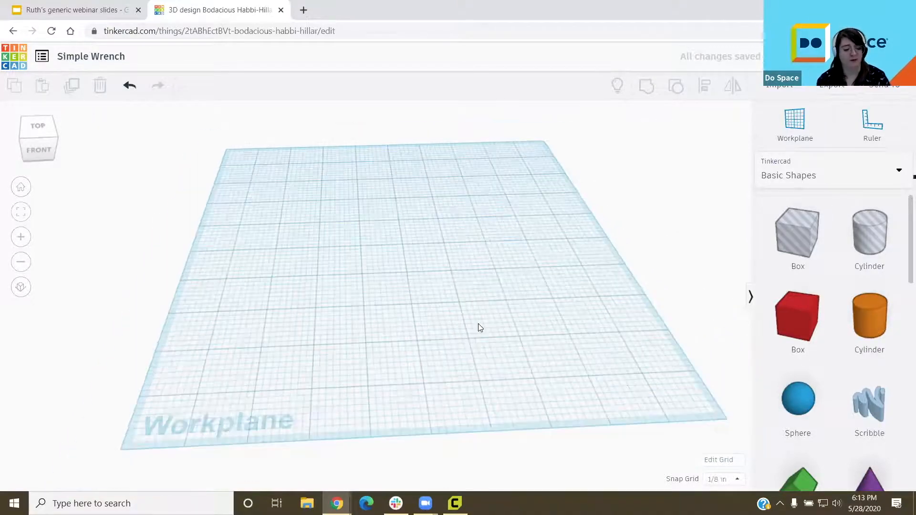
{"action": "scroll", "coordinate": [301, 205], "scroll_direction": "up", "scroll_amount": 2}
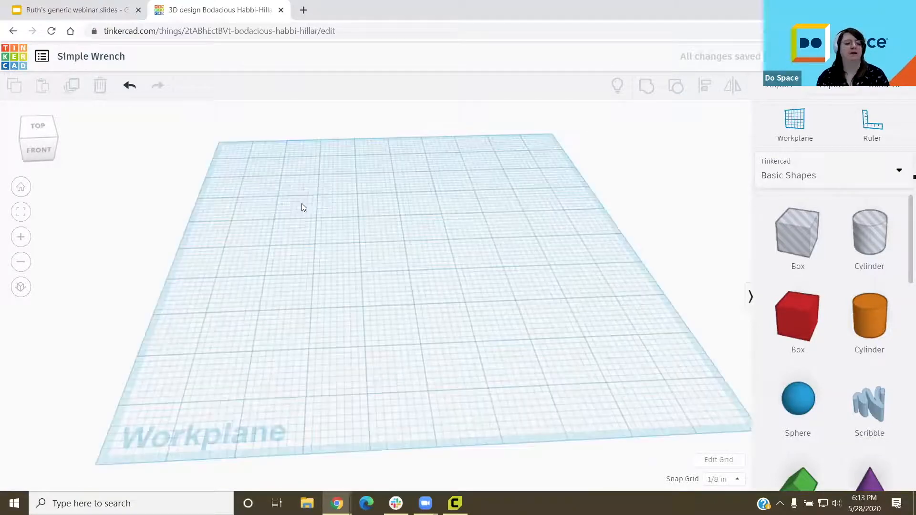
{"action": "scroll", "coordinate": [454, 309], "scroll_direction": "up", "scroll_amount": 2}
{"action": "scroll", "coordinate": [337, 222], "scroll_direction": "up", "scroll_amount": 2}
{"action": "left_click_drag", "start_coordinate": [291, 193], "coordinate": [503, 385]}
{"action": "left_click_drag", "start_coordinate": [233, 124], "coordinate": [572, 325]}
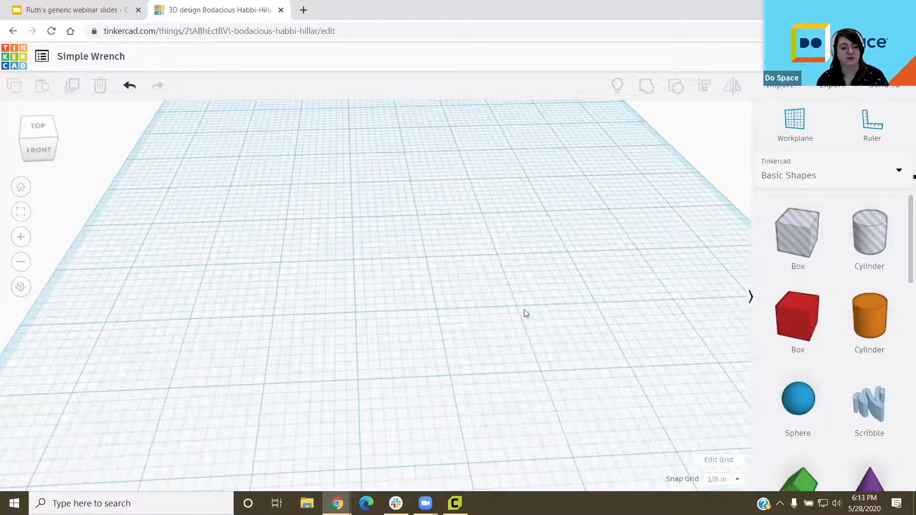
{"action": "left_click_drag", "start_coordinate": [241, 137], "coordinate": [599, 382]}
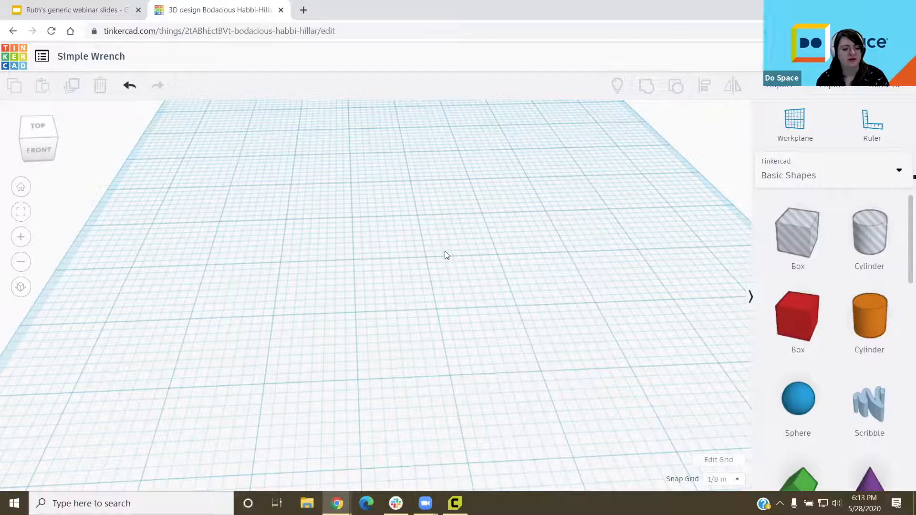
{"action": "scroll", "coordinate": [447, 254], "scroll_direction": "down", "scroll_amount": 5}
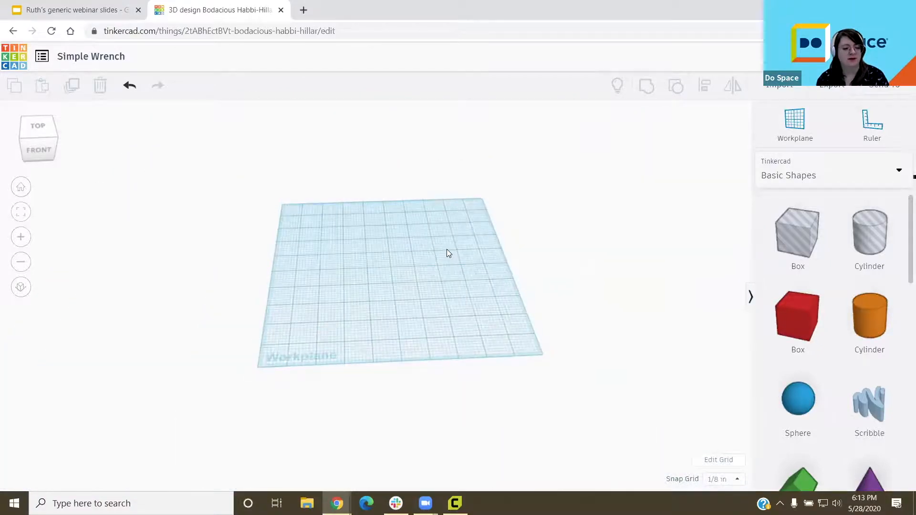
{"action": "scroll", "coordinate": [447, 249], "scroll_direction": "up", "scroll_amount": 5}
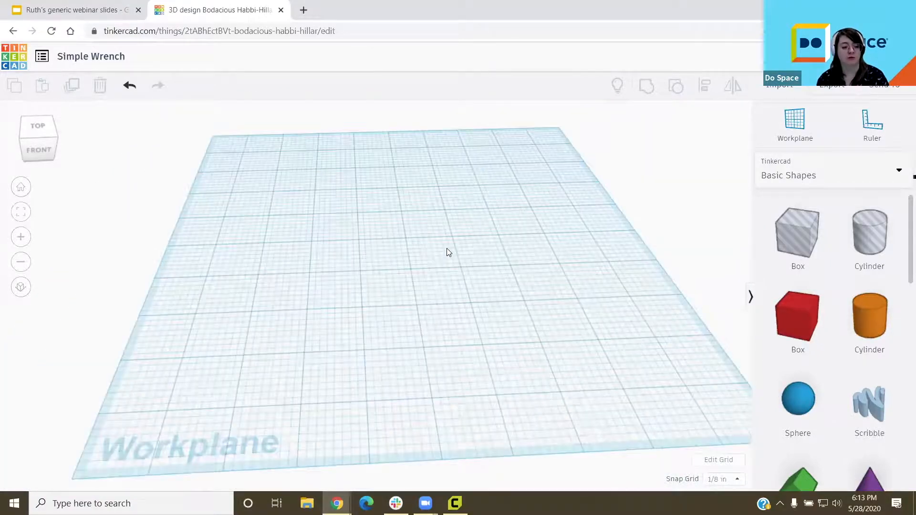
{"action": "scroll", "coordinate": [446, 249], "scroll_direction": "down", "scroll_amount": 2}
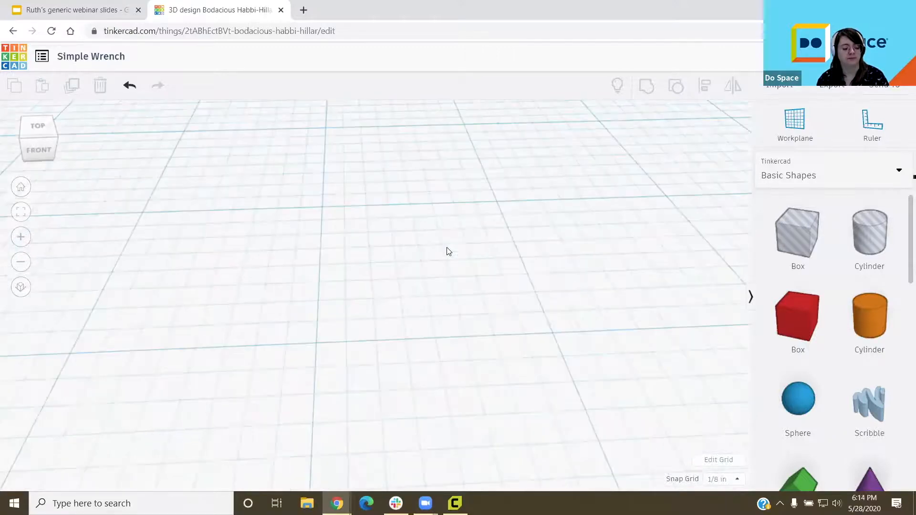
{"action": "scroll", "coordinate": [447, 248], "scroll_direction": "down", "scroll_amount": 2}
{"action": "scroll", "coordinate": [391, 254], "scroll_direction": "down", "scroll_amount": 3}
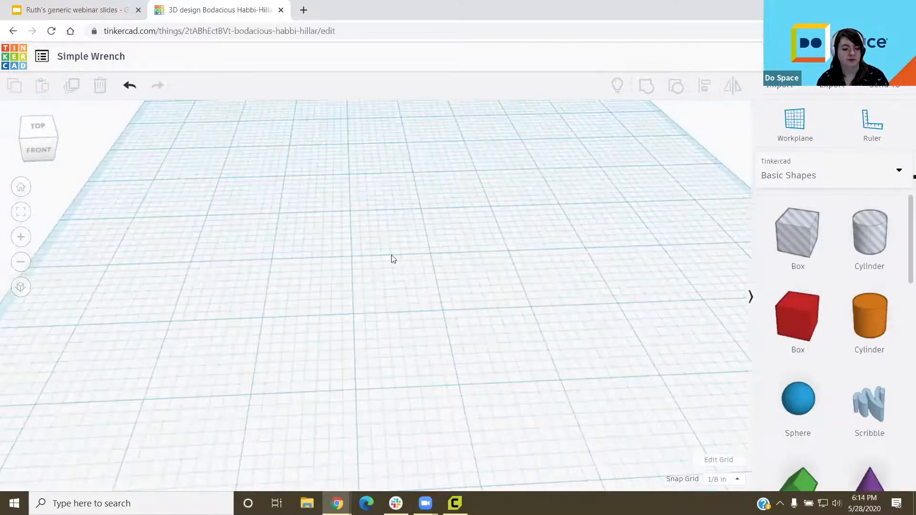
Step: Place a solid red 1 in box near the middle of the workplane and clear the selection
{"action": "scroll", "coordinate": [496, 314], "scroll_direction": "up", "scroll_amount": 2}
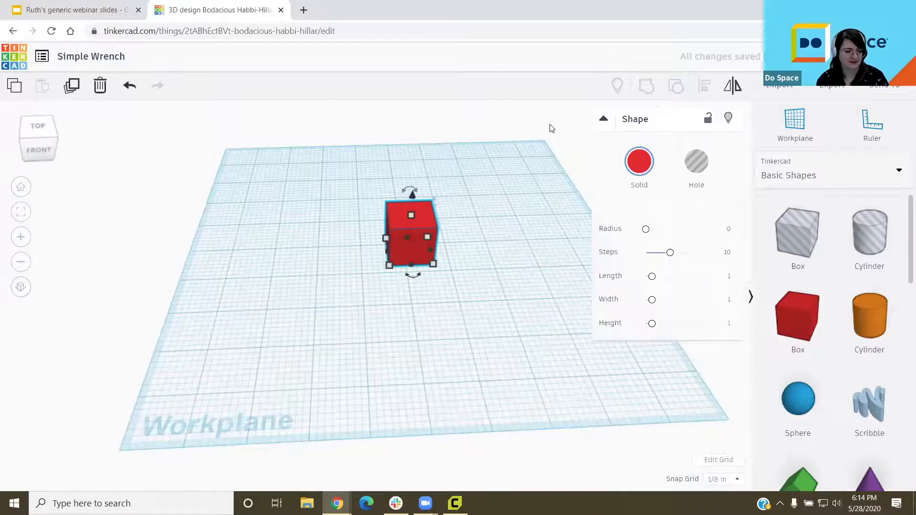
{"action": "left_click", "coordinate": [550, 126]}
{"action": "scroll", "coordinate": [448, 233], "scroll_direction": "up", "scroll_amount": 1}
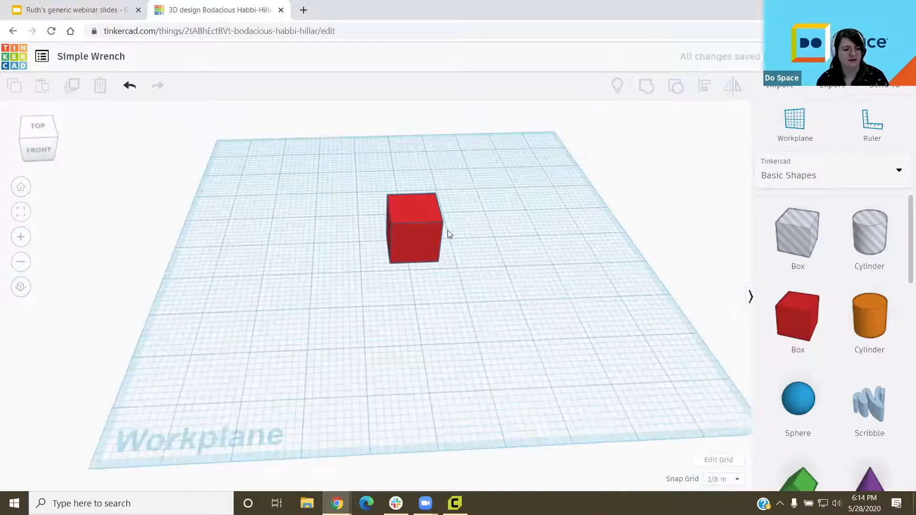
Step: Examine the red box against the workplane grid at close and distant zoom levels
{"action": "scroll", "coordinate": [448, 231], "scroll_direction": "up", "scroll_amount": 1}
{"action": "scroll", "coordinate": [452, 159], "scroll_direction": "up", "scroll_amount": 3}
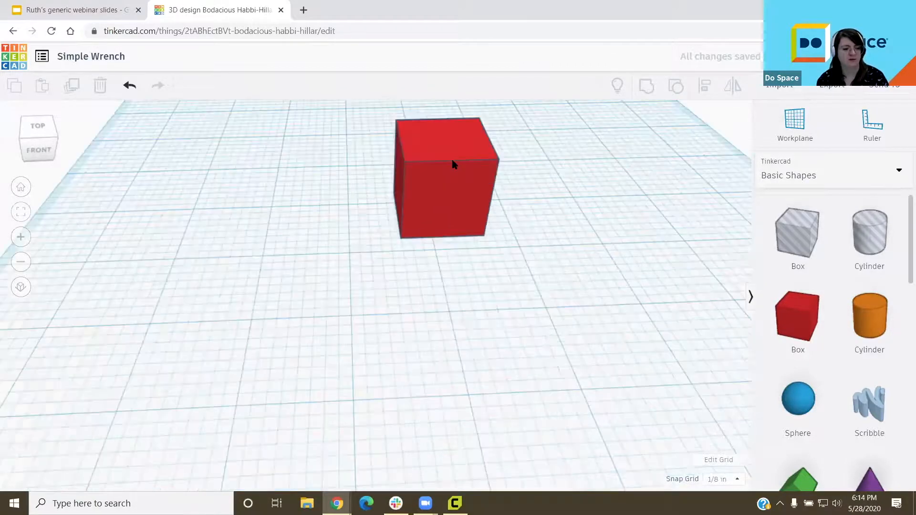
{"action": "scroll", "coordinate": [453, 164], "scroll_direction": "up", "scroll_amount": 3}
{"action": "scroll", "coordinate": [446, 184], "scroll_direction": "down", "scroll_amount": 2}
{"action": "scroll", "coordinate": [448, 195], "scroll_direction": "down", "scroll_amount": 1}
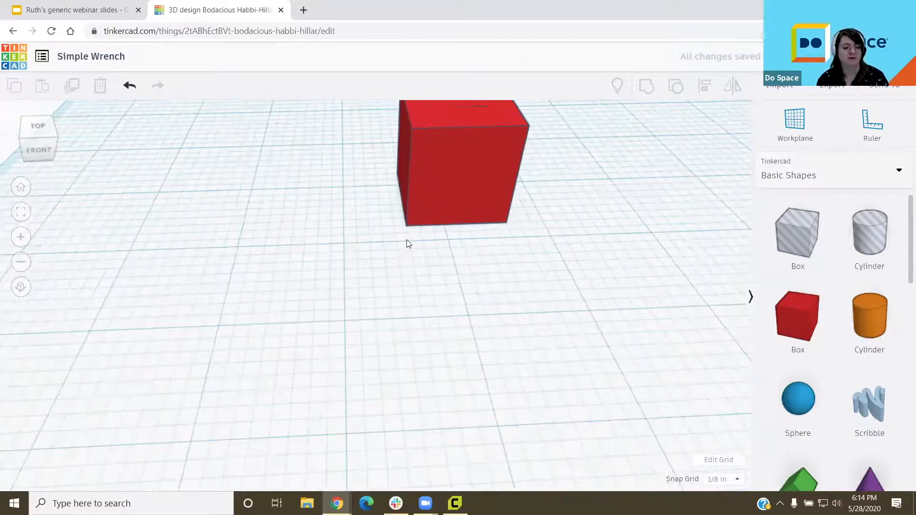
{"action": "scroll", "coordinate": [407, 241], "scroll_direction": "down", "scroll_amount": 8}
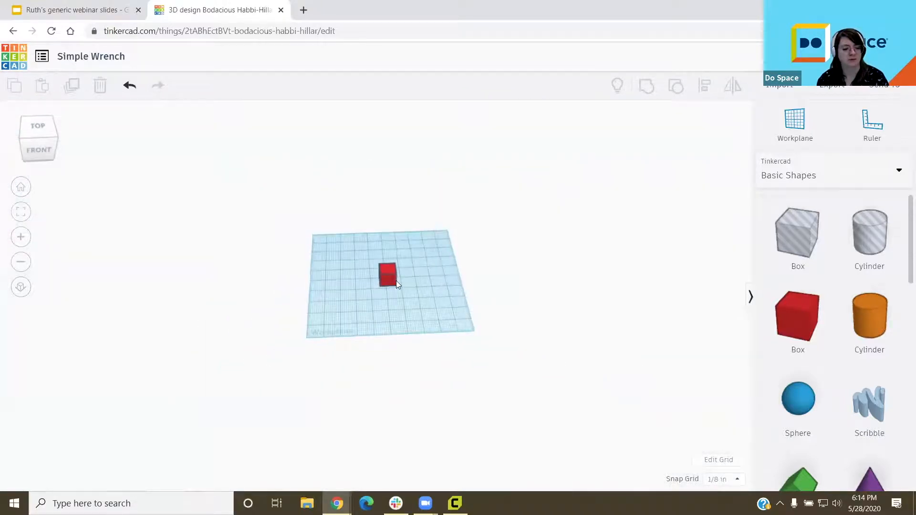
{"action": "scroll", "coordinate": [396, 281], "scroll_direction": "down", "scroll_amount": 2}
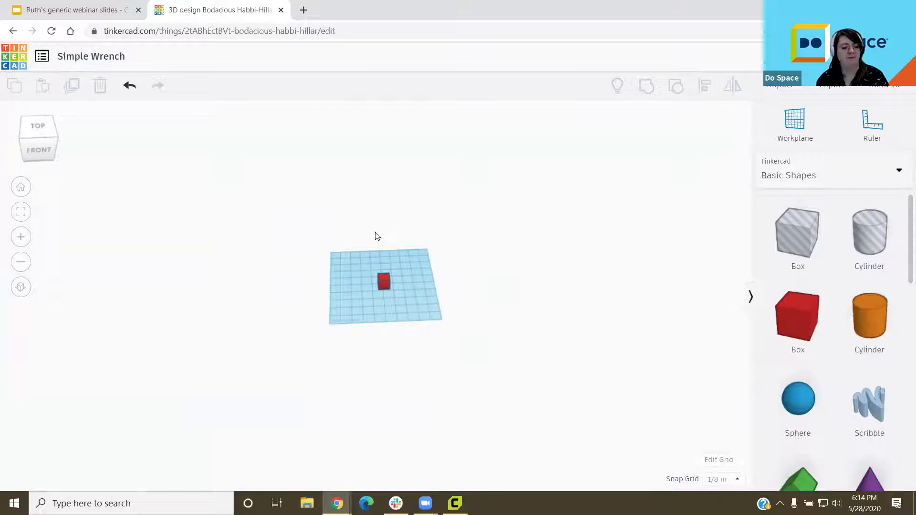
{"action": "scroll", "coordinate": [346, 285], "scroll_direction": "up", "scroll_amount": 5}
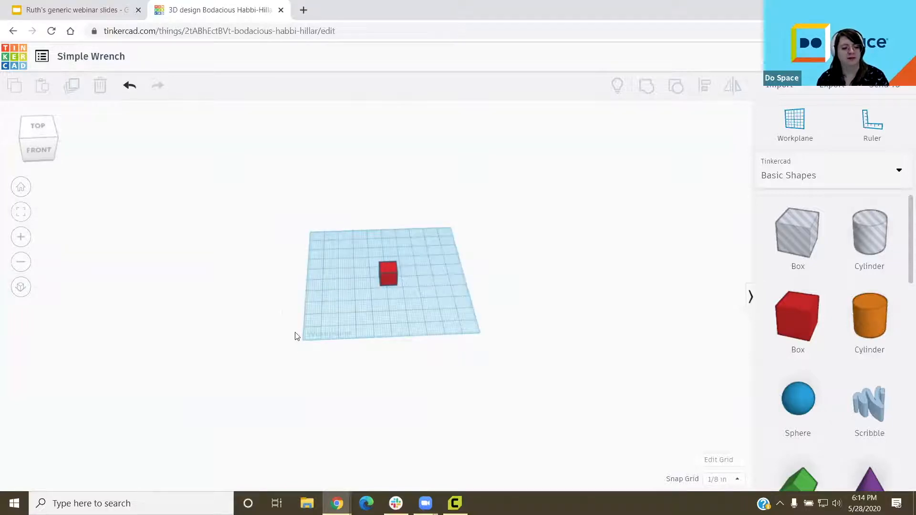
{"action": "scroll", "coordinate": [416, 169], "scroll_direction": "up", "scroll_amount": 2}
{"action": "scroll", "coordinate": [416, 170], "scroll_direction": "down", "scroll_amount": 3}
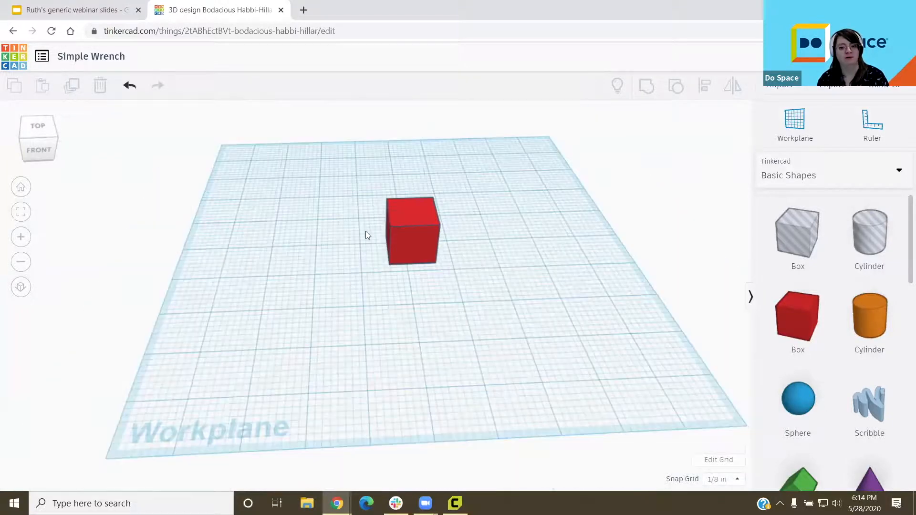
{"action": "scroll", "coordinate": [443, 270], "scroll_direction": "down", "scroll_amount": 3}
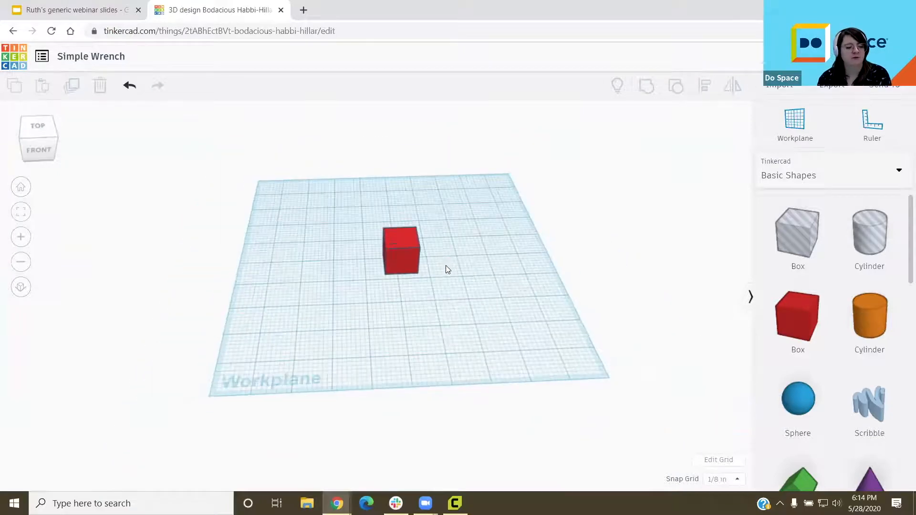
{"action": "scroll", "coordinate": [445, 268], "scroll_direction": "up", "scroll_amount": 3}
{"action": "scroll", "coordinate": [410, 283], "scroll_direction": "up", "scroll_amount": 1}
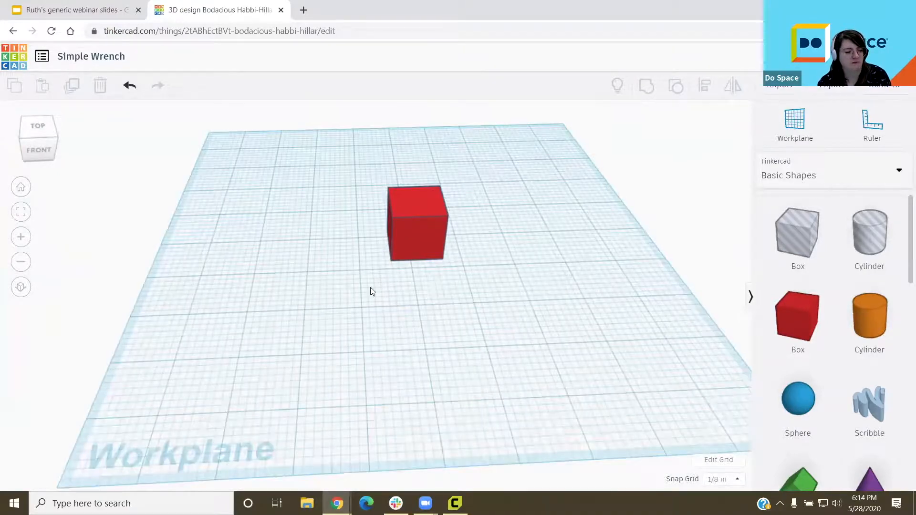
{"action": "scroll", "coordinate": [377, 282], "scroll_direction": "up", "scroll_amount": 3}
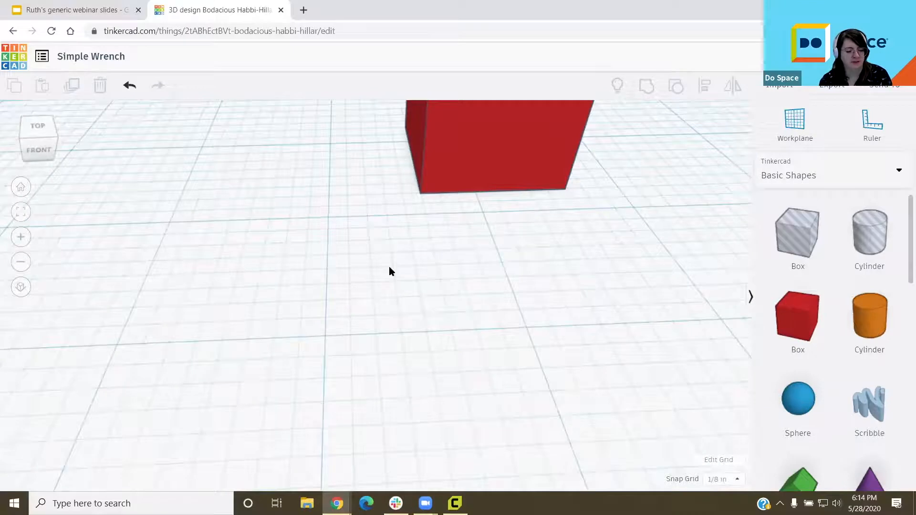
{"action": "scroll", "coordinate": [389, 266], "scroll_direction": "down", "scroll_amount": 5}
{"action": "scroll", "coordinate": [391, 265], "scroll_direction": "up", "scroll_amount": 1}
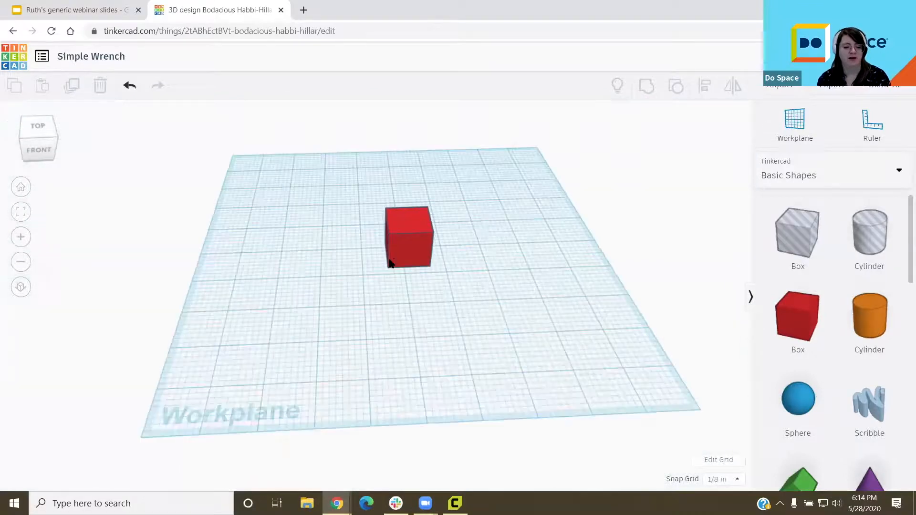
Step: Examine the red box and its workplane up close, off to the side and from a distance
{"action": "scroll", "coordinate": [390, 264], "scroll_direction": "up", "scroll_amount": 1}
{"action": "scroll", "coordinate": [390, 264], "scroll_direction": "up", "scroll_amount": 2}
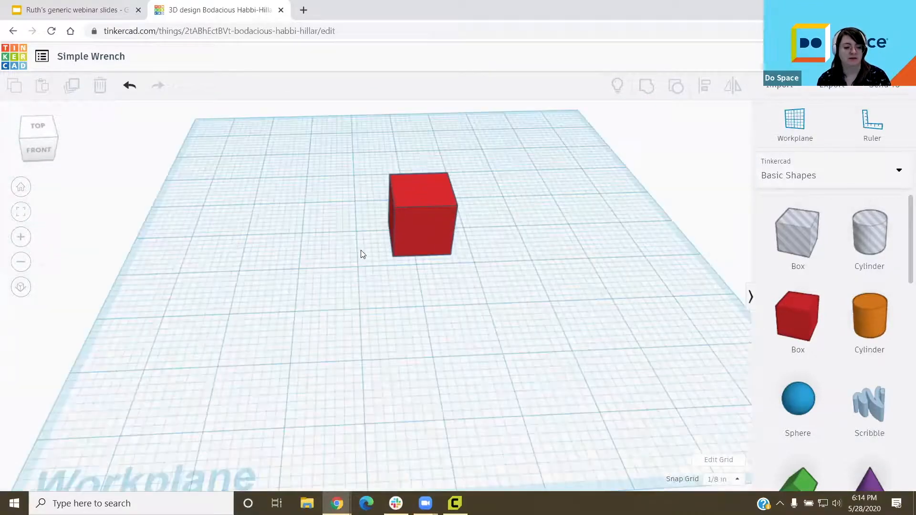
{"action": "scroll", "coordinate": [360, 249], "scroll_direction": "up", "scroll_amount": 1}
{"action": "scroll", "coordinate": [348, 229], "scroll_direction": "down", "scroll_amount": 1}
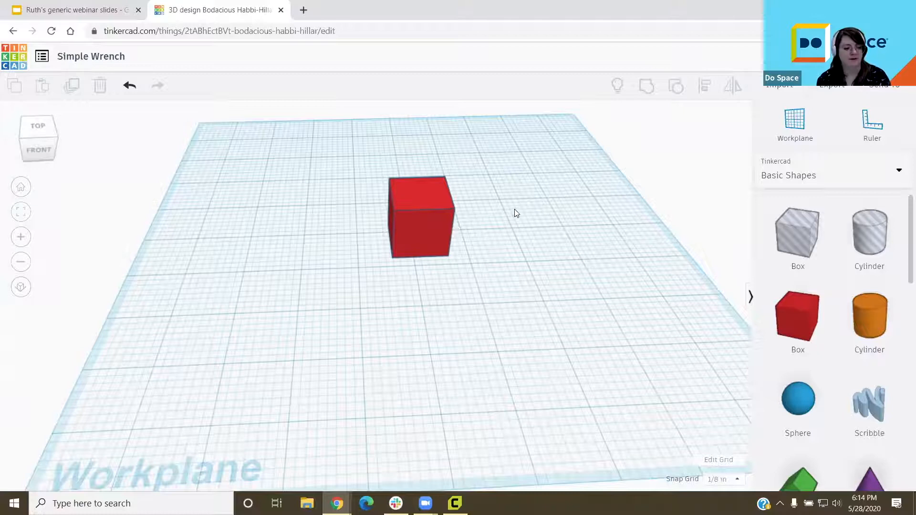
{"action": "scroll", "coordinate": [372, 195], "scroll_direction": "up", "scroll_amount": 1}
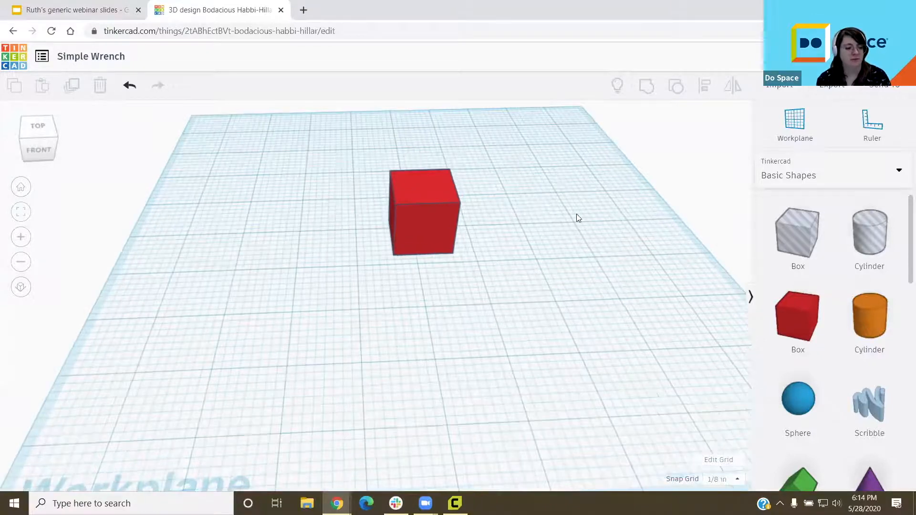
{"action": "right_click_drag", "start_coordinate": [578, 217], "coordinate": [610, 301]}
{"action": "middle_click_drag", "start_coordinate": [414, 313], "coordinate": [350, 291]}
{"action": "middle_click_drag", "start_coordinate": [356, 259], "coordinate": [304, 138]}
{"action": "middle_click_drag", "start_coordinate": [397, 270], "coordinate": [411, 307]}
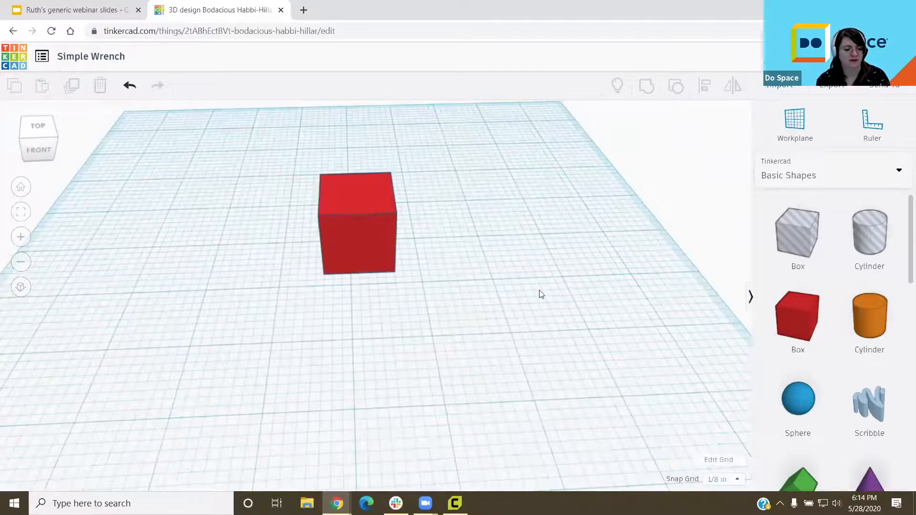
{"action": "scroll", "coordinate": [541, 294], "scroll_direction": "down", "scroll_amount": 5}
{"action": "middle_click_drag", "start_coordinate": [173, 311], "coordinate": [328, 306]}
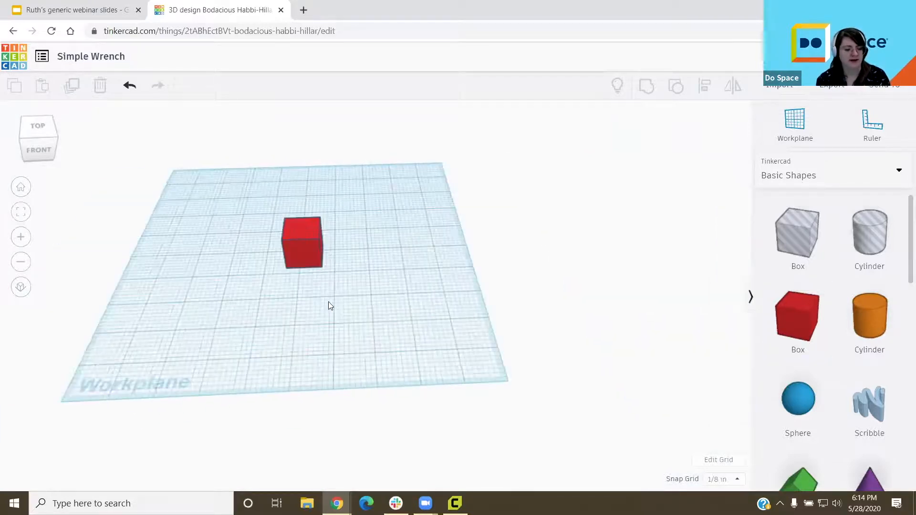
Step: Inspect the red box's top and front faces at very close range, centred, and in the wider context of the workplane
{"action": "scroll", "coordinate": [372, 281], "scroll_direction": "up", "scroll_amount": 2}
{"action": "scroll", "coordinate": [368, 356], "scroll_direction": "up", "scroll_amount": 3}
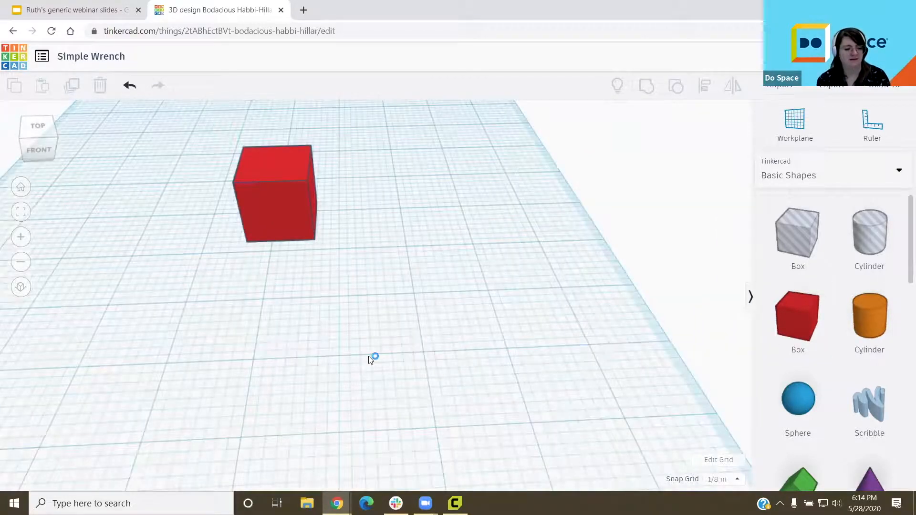
{"action": "scroll", "coordinate": [178, 283], "scroll_direction": "up", "scroll_amount": 5}
{"action": "scroll", "coordinate": [228, 265], "scroll_direction": "down", "scroll_amount": 5}
{"action": "scroll", "coordinate": [274, 286], "scroll_direction": "up", "scroll_amount": 5}
{"action": "mouse_move", "coordinate": [299, 203]}
{"action": "middle_mouse_down"}
{"action": "mouse_move", "coordinate": [391, 212]}
{"action": "mouse_move", "coordinate": [468, 238]}
{"action": "middle_mouse_up"}
{"action": "mouse_move", "coordinate": [303, 238]}
{"action": "middle_mouse_down"}
{"action": "mouse_move", "coordinate": [391, 241]}
{"action": "mouse_move", "coordinate": [348, 240]}
{"action": "mouse_move", "coordinate": [310, 257]}
{"action": "mouse_move", "coordinate": [212, 258]}
{"action": "mouse_move", "coordinate": [455, 289]}
{"action": "mouse_move", "coordinate": [319, 291]}
{"action": "mouse_move", "coordinate": [329, 293]}
{"action": "mouse_move", "coordinate": [567, 289]}
{"action": "mouse_move", "coordinate": [415, 307]}
{"action": "mouse_move", "coordinate": [215, 309]}
{"action": "mouse_move", "coordinate": [489, 280]}
{"action": "mouse_move", "coordinate": [385, 299]}
{"action": "middle_mouse_up"}
{"action": "scroll", "coordinate": [382, 295], "scroll_direction": "down", "scroll_amount": 6}
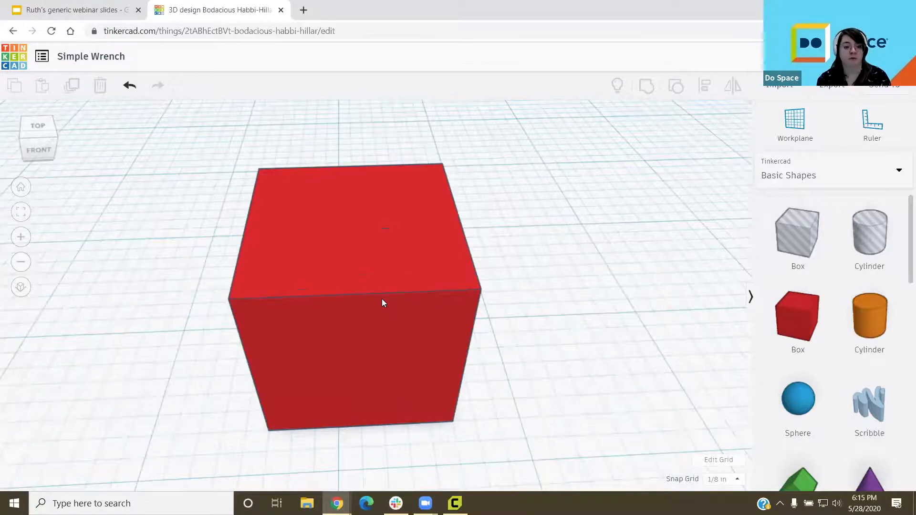
{"action": "scroll", "coordinate": [382, 298], "scroll_direction": "down", "scroll_amount": 6}
{"action": "scroll", "coordinate": [471, 216], "scroll_direction": "down", "scroll_amount": 3}
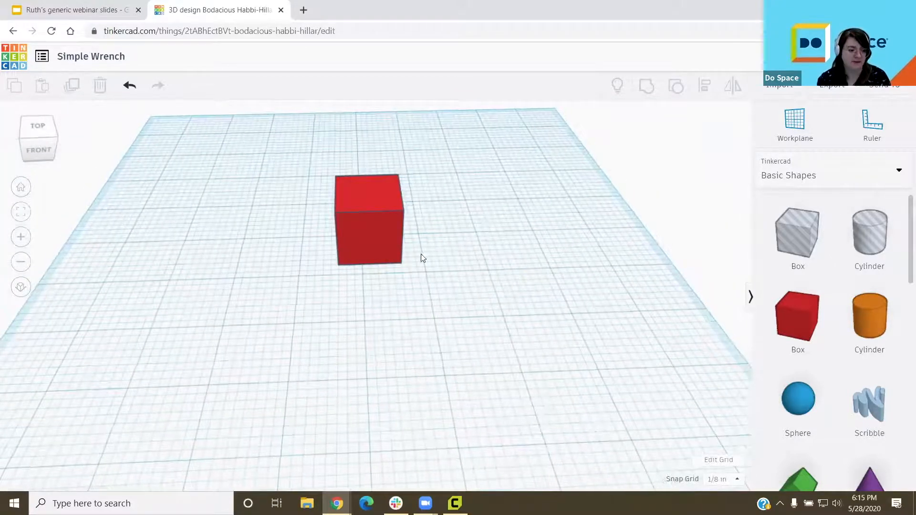
Step: Inspect the red box all round, from its right side, at ground level from the front, and from above the front
{"action": "right_click_drag", "start_coordinate": [395, 260], "coordinate": [199, 221]}
{"action": "right_click_drag", "start_coordinate": [223, 253], "coordinate": [313, 275]}
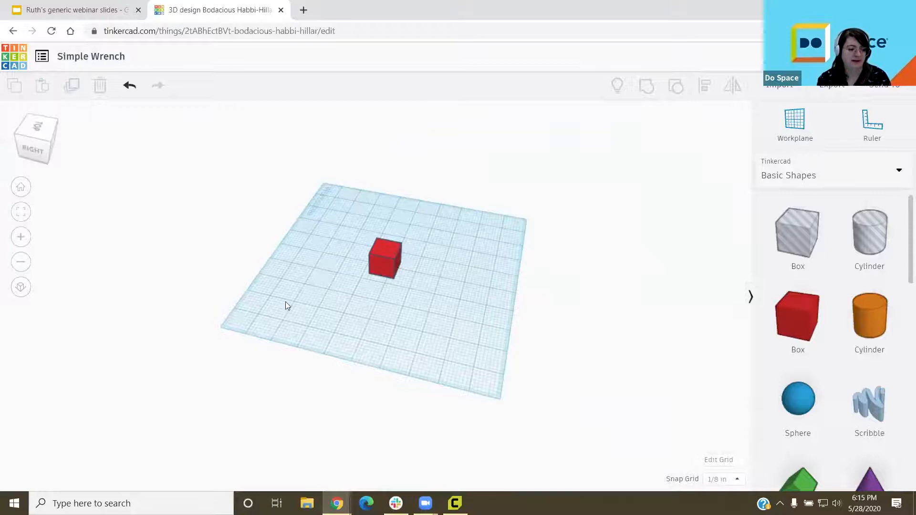
{"action": "right_click_drag", "start_coordinate": [490, 267], "coordinate": [446, 265]}
{"action": "right_click_drag", "start_coordinate": [402, 285], "coordinate": [442, 327]}
{"action": "scroll", "coordinate": [441, 323], "scroll_direction": "up", "scroll_amount": 5}
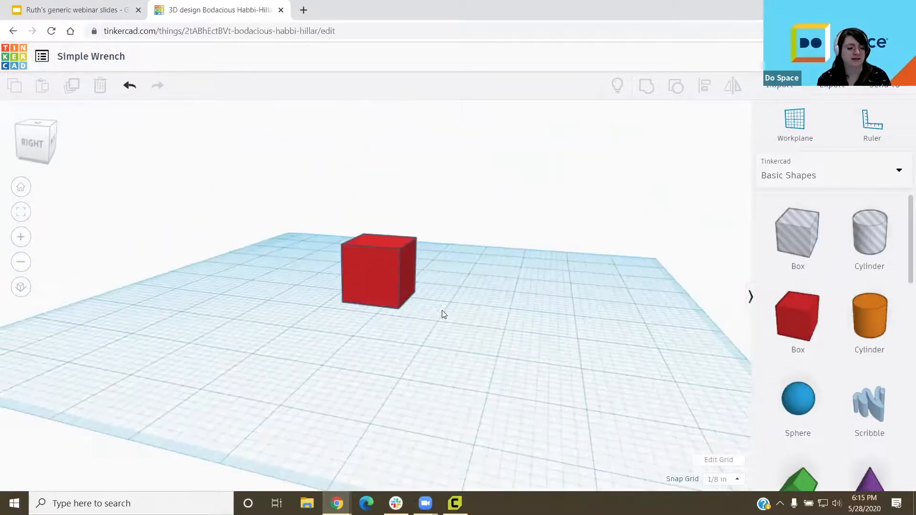
{"action": "right_click_drag", "start_coordinate": [235, 250], "coordinate": [149, 202]}
{"action": "right_click_drag", "start_coordinate": [210, 174], "coordinate": [502, 244]}
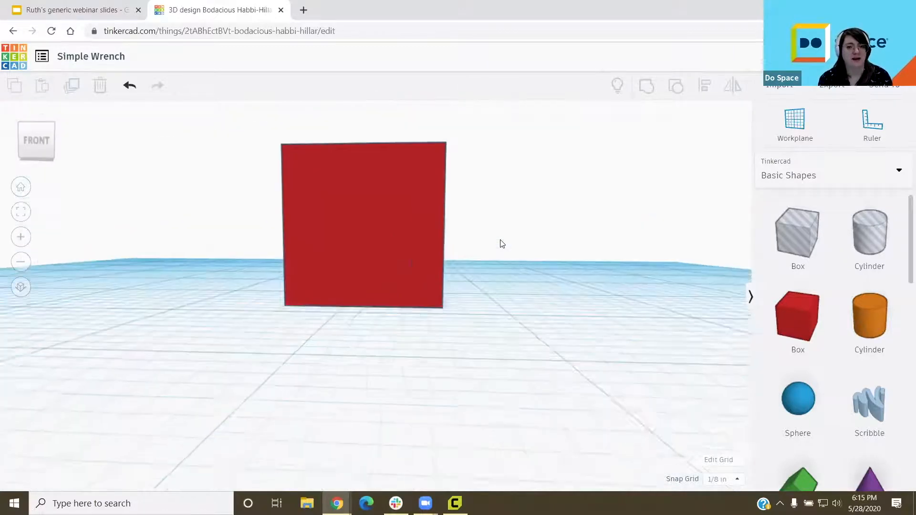
{"action": "right_click_drag", "start_coordinate": [489, 254], "coordinate": [448, 254]}
{"action": "right_click_drag", "start_coordinate": [538, 207], "coordinate": [657, 241]}
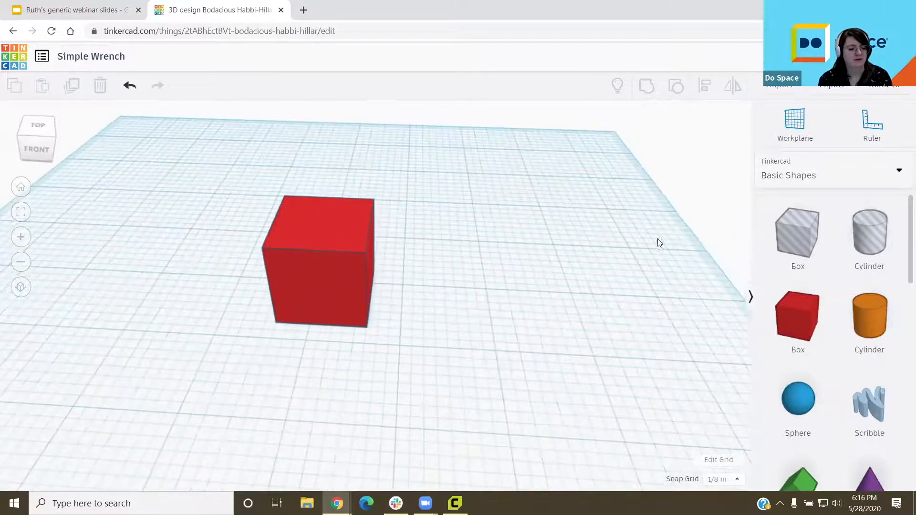
Step: Examine the red box centred in view from steeper and shallower angles above its front face
{"action": "right_click_drag", "start_coordinate": [672, 200], "coordinate": [368, 215]}
{"action": "right_click_drag", "start_coordinate": [376, 266], "coordinate": [420, 273]}
{"action": "scroll", "coordinate": [419, 273], "scroll_direction": "up", "scroll_amount": 3}
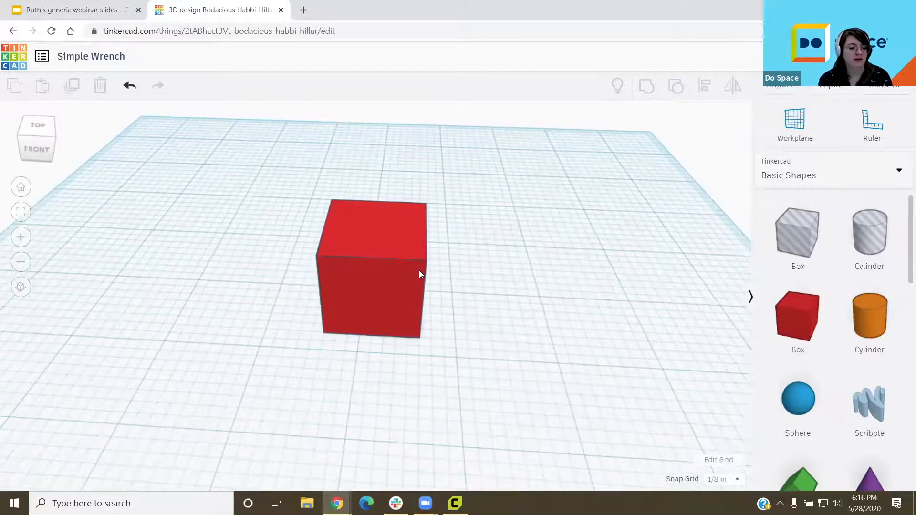
{"action": "scroll", "coordinate": [420, 273], "scroll_direction": "down", "scroll_amount": 2}
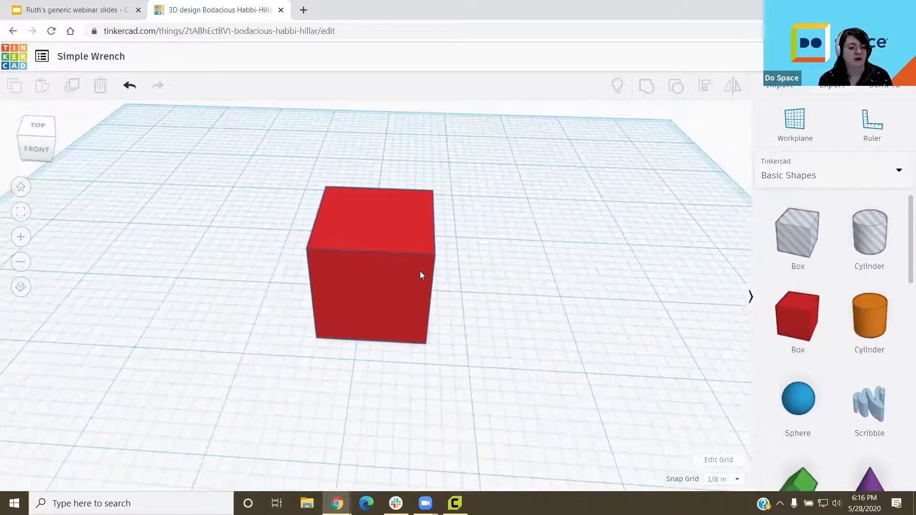
{"action": "scroll", "coordinate": [529, 202], "scroll_direction": "down", "scroll_amount": 2}
{"action": "scroll", "coordinate": [507, 256], "scroll_direction": "up", "scroll_amount": 2}
{"action": "right_click_drag", "start_coordinate": [508, 254], "coordinate": [504, 144]}
{"action": "right_click_drag", "start_coordinate": [690, 167], "coordinate": [524, 284]}
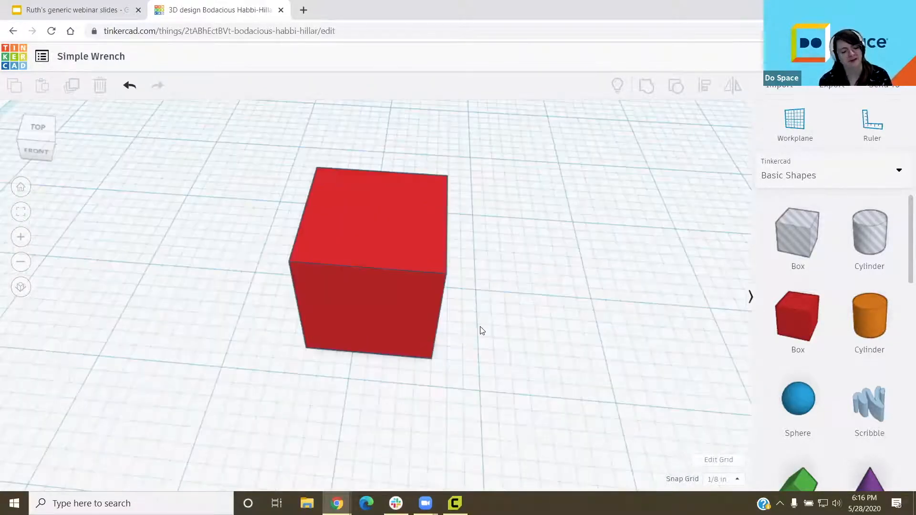
{"action": "scroll", "coordinate": [319, 344], "scroll_direction": "down", "scroll_amount": 3}
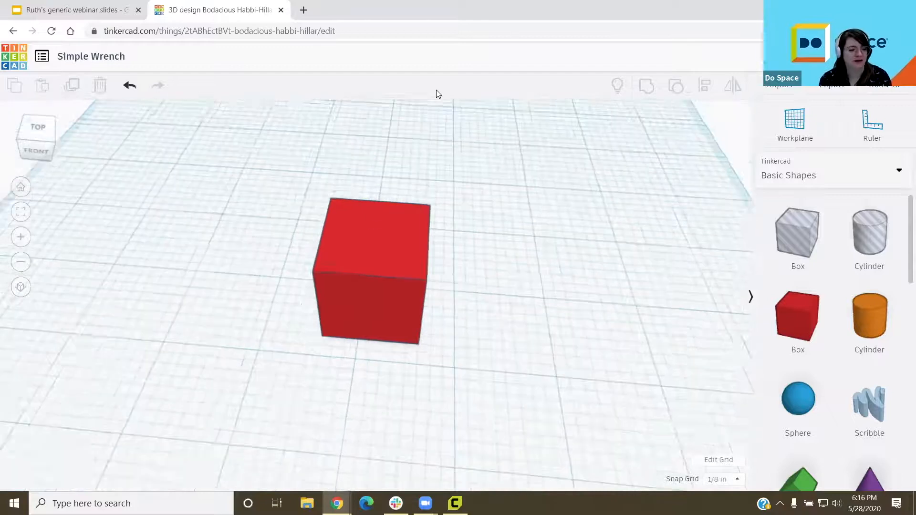
Step: Turn the view cube to look straight down on the red box and then squarely at its front
{"action": "mouse_move", "coordinate": [39, 173]}
{"action": "left_mouse_down"}
{"action": "mouse_move", "coordinate": [8, 125]}
{"action": "mouse_move", "coordinate": [51, 103]}
{"action": "left_mouse_up"}
{"action": "left_click_drag", "start_coordinate": [75, 145], "coordinate": [27, 173]}
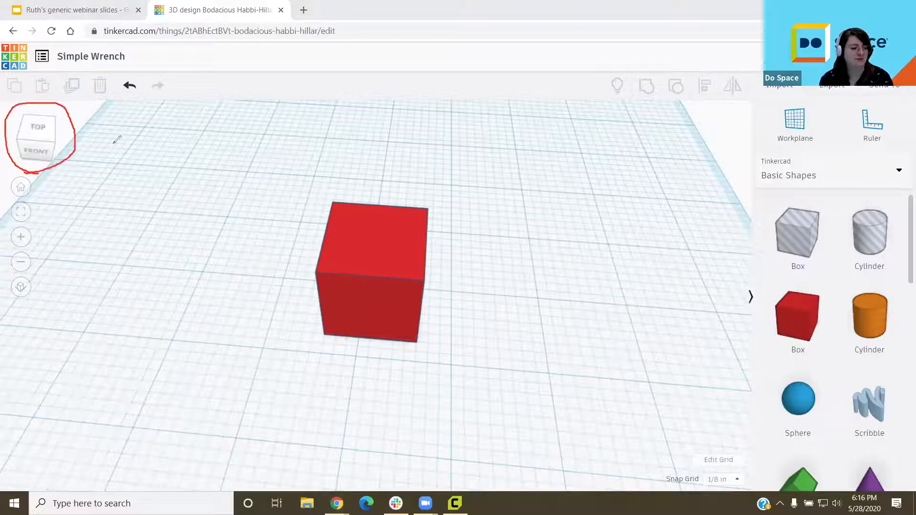
{"action": "left_click_drag", "start_coordinate": [17, 135], "coordinate": [94, 157]}
{"action": "left_click", "coordinate": [31, 132]}
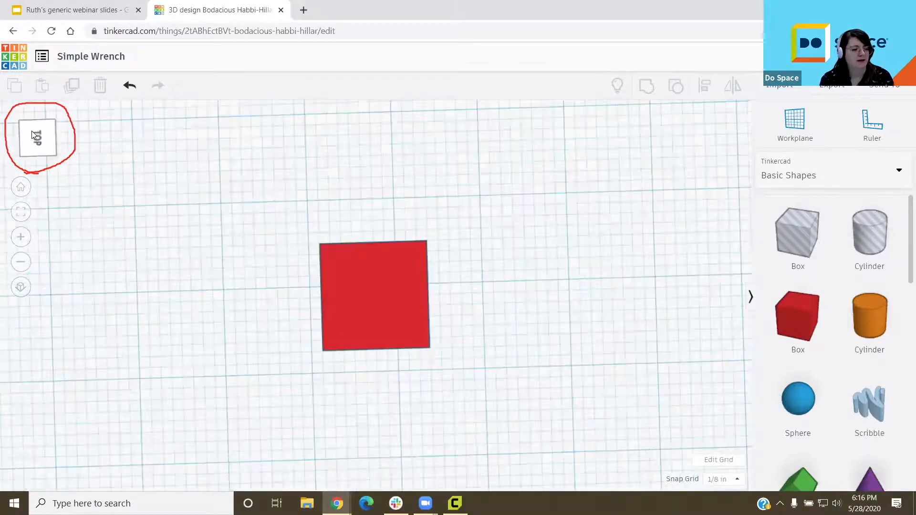
{"action": "left_click_drag", "start_coordinate": [28, 146], "coordinate": [24, 127]}
{"action": "left_click", "coordinate": [35, 143]}
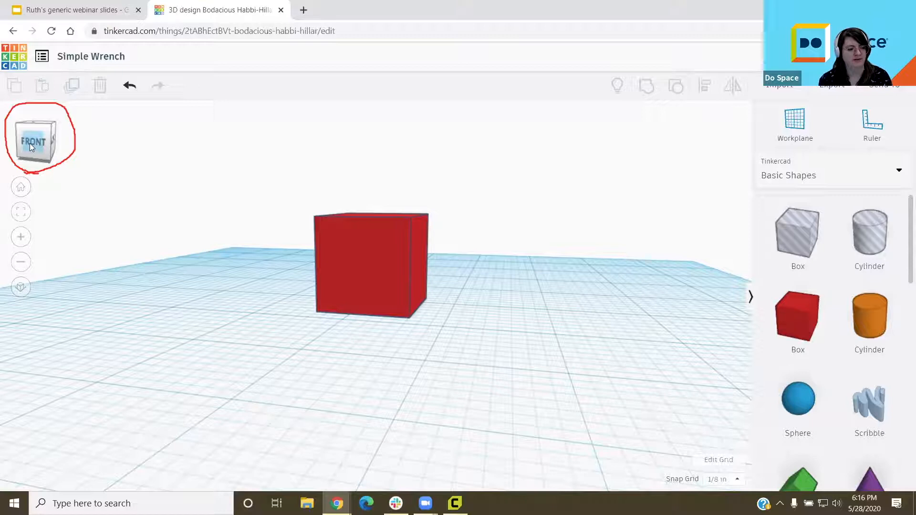
{"action": "left_click", "coordinate": [30, 143]}
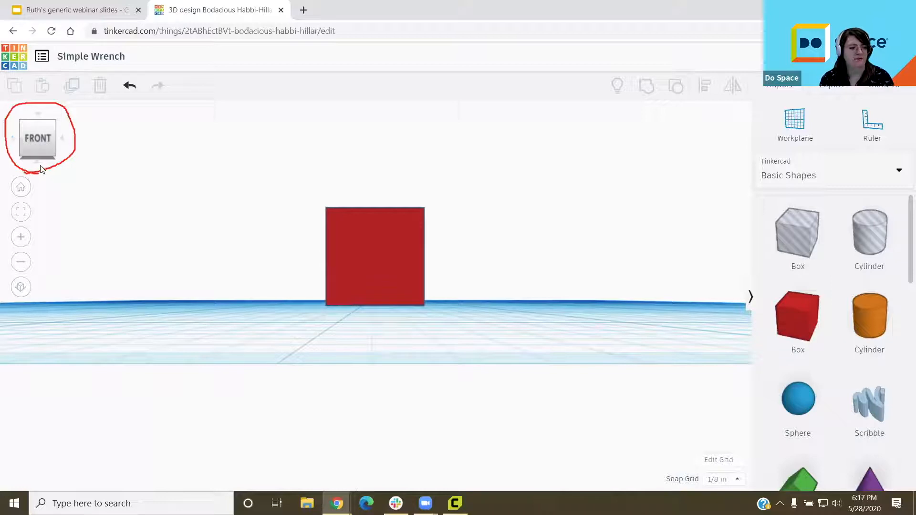
Step: View the red box obliquely from above its front and then squarely from the top
{"action": "left_click", "coordinate": [41, 119]}
{"action": "right_click_drag", "start_coordinate": [468, 316], "coordinate": [366, 281]}
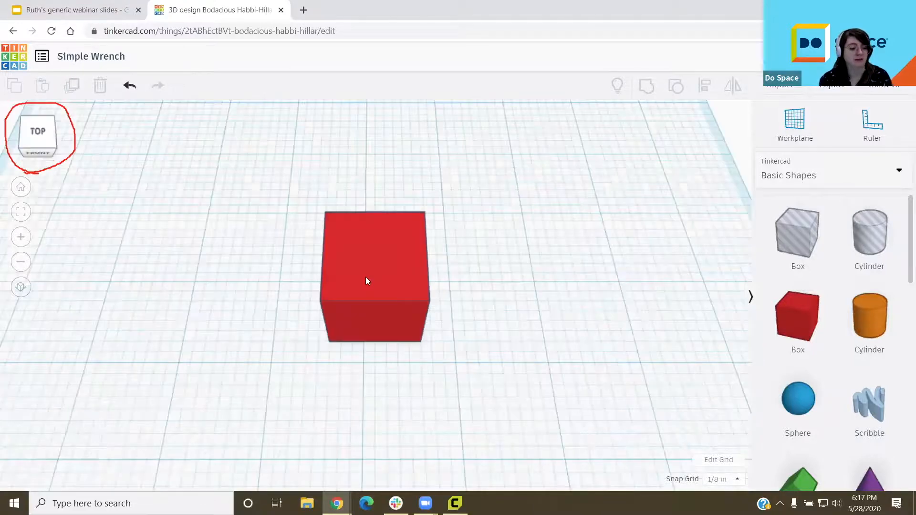
{"action": "left_click", "coordinate": [37, 131]}
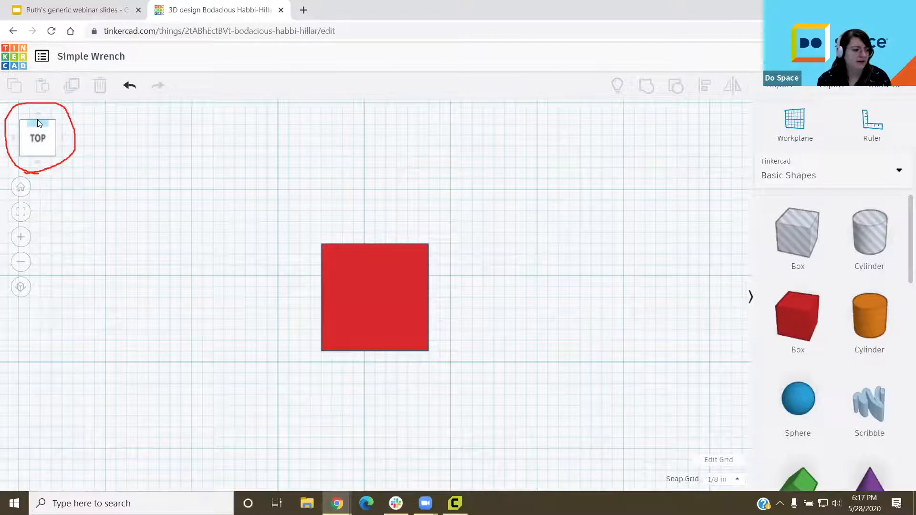
Step: View the red box from above the back, from below the back and from the left-front corner
{"action": "left_click_drag", "start_coordinate": [38, 125], "coordinate": [39, 141]}
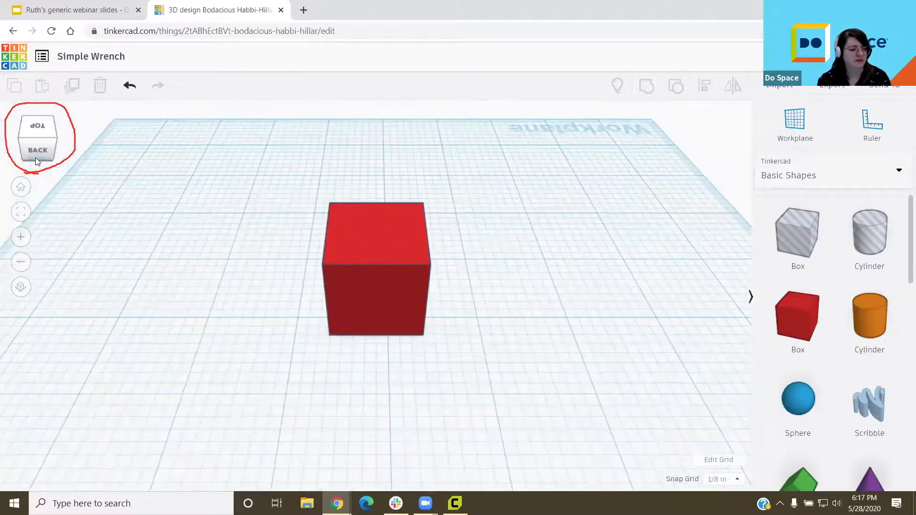
{"action": "left_click", "coordinate": [36, 157]}
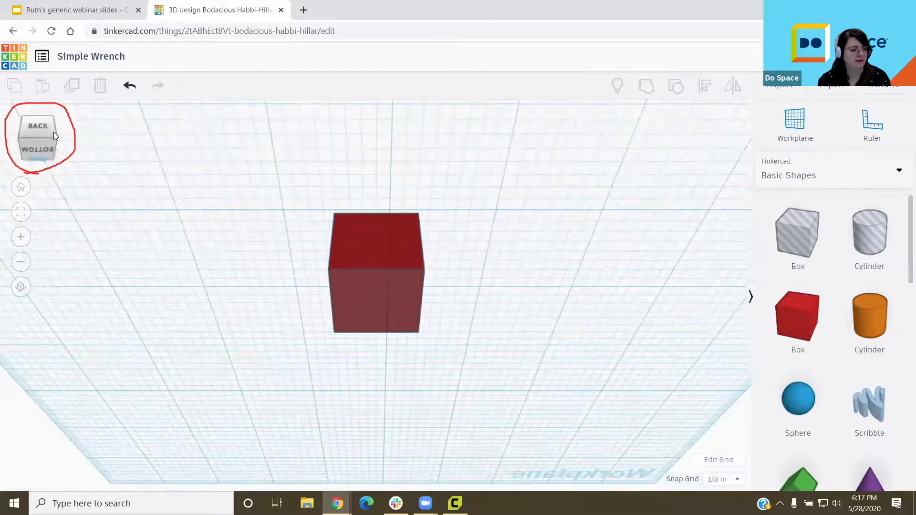
{"action": "left_click", "coordinate": [54, 132]}
{"action": "left_click", "coordinate": [58, 135]}
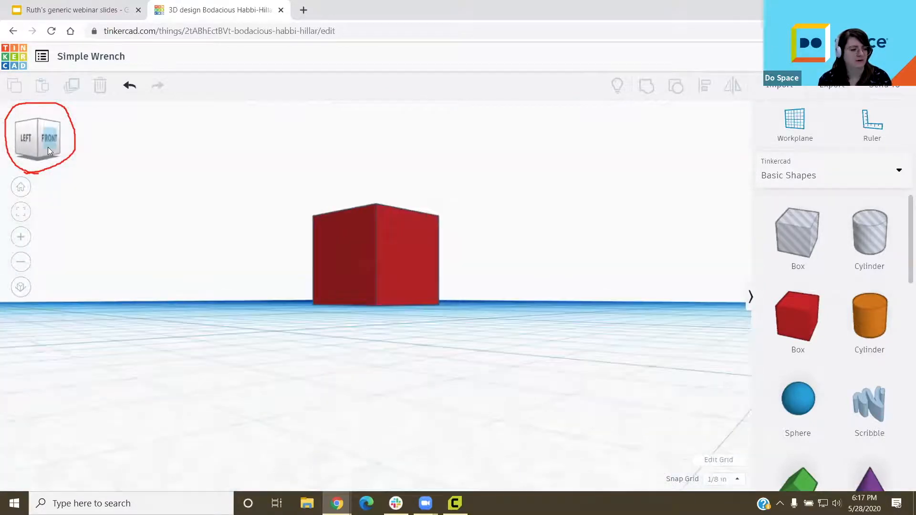
Step: Pan the workplane out of sight and look at the scene from the right, upper-right and lower-right orientations
{"action": "middle_click_drag", "start_coordinate": [481, 241], "coordinate": [36, 265]}
{"action": "middle_click_drag", "start_coordinate": [353, 244], "coordinate": [33, 365]}
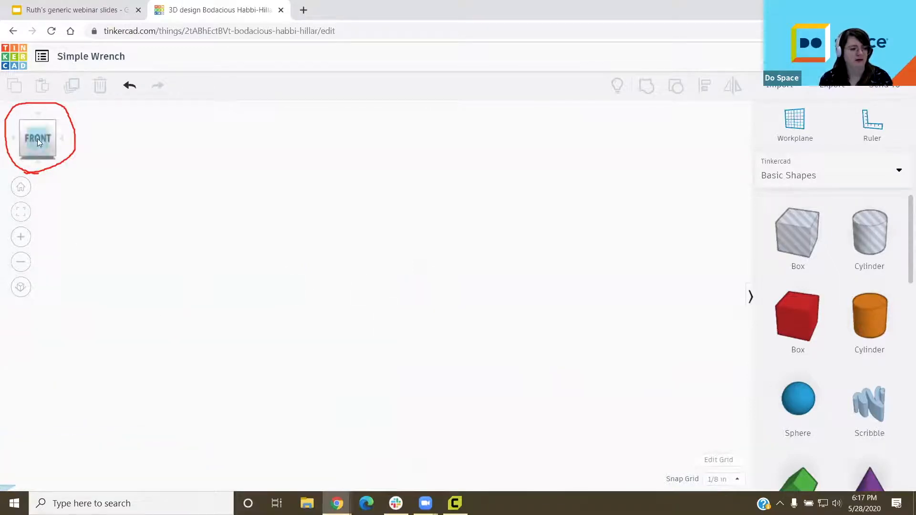
{"action": "left_click", "coordinate": [61, 139]}
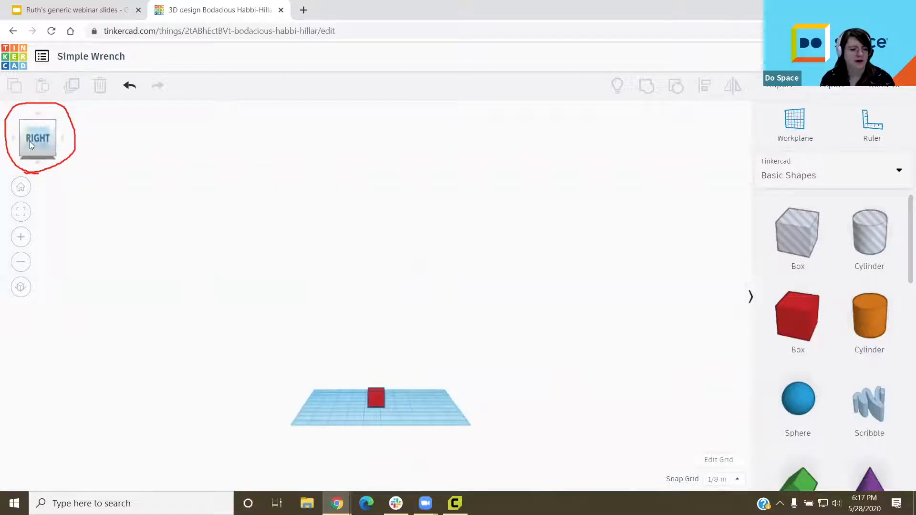
{"action": "left_click", "coordinate": [40, 119]}
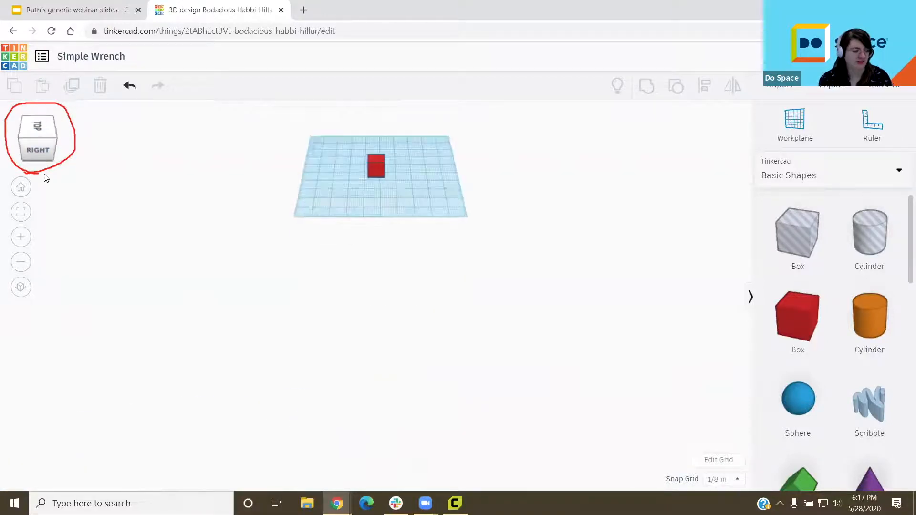
{"action": "left_click", "coordinate": [40, 159]}
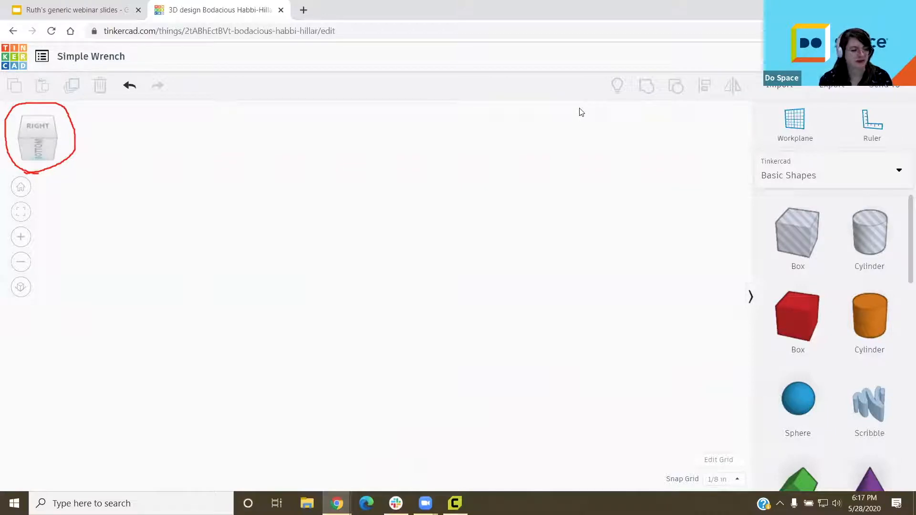
Step: Restore the home view, pan the red box off centre and restore the home view again
{"action": "mouse_move", "coordinate": [16, 204]}
{"action": "left_mouse_down"}
{"action": "mouse_move", "coordinate": [6, 199]}
{"action": "mouse_move", "coordinate": [38, 185]}
{"action": "mouse_move", "coordinate": [17, 193]}
{"action": "left_mouse_up"}
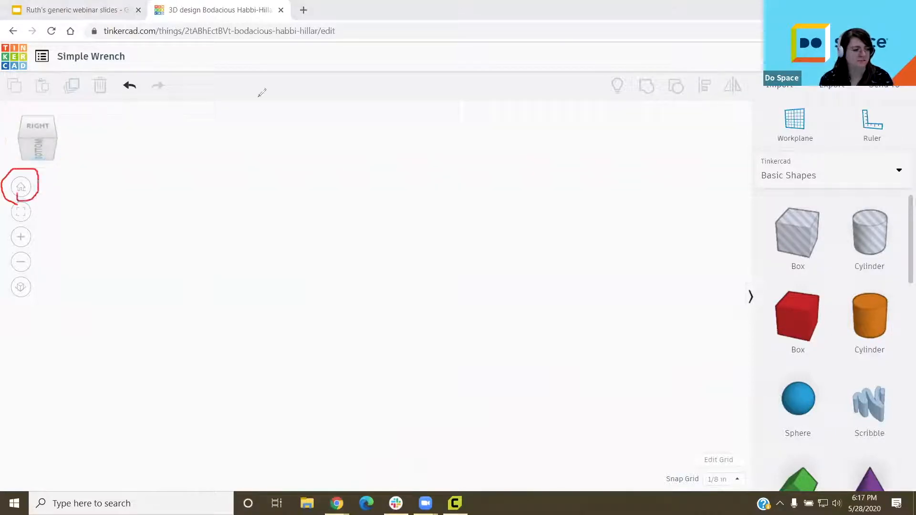
{"action": "left_click", "coordinate": [21, 187]}
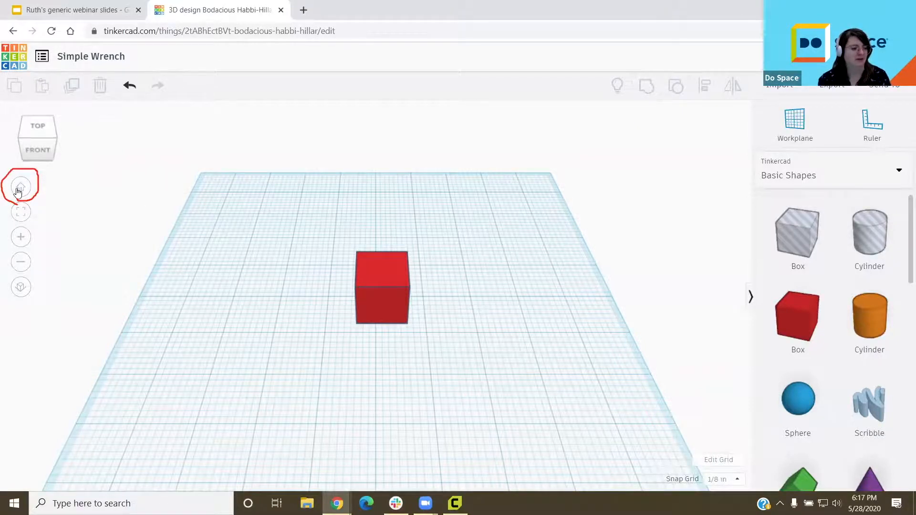
{"action": "middle_click_drag", "start_coordinate": [368, 313], "coordinate": [187, 368]}
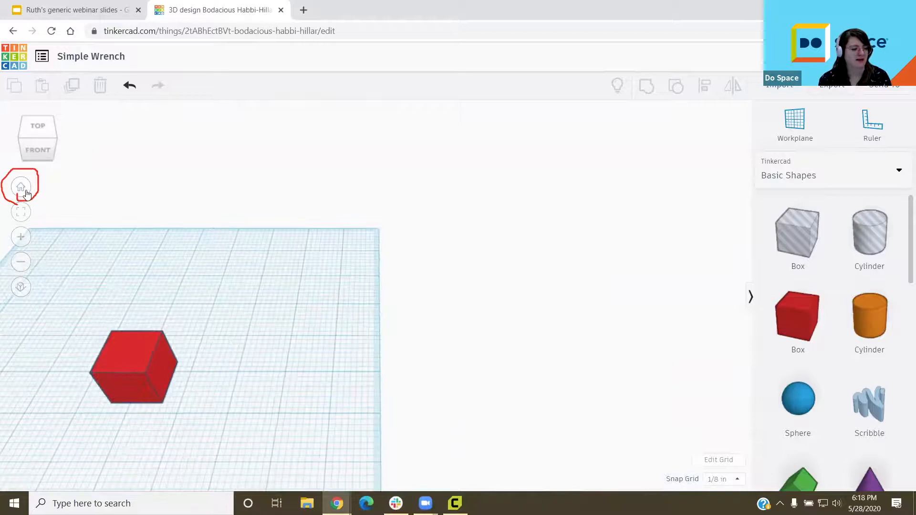
{"action": "left_click", "coordinate": [20, 187]}
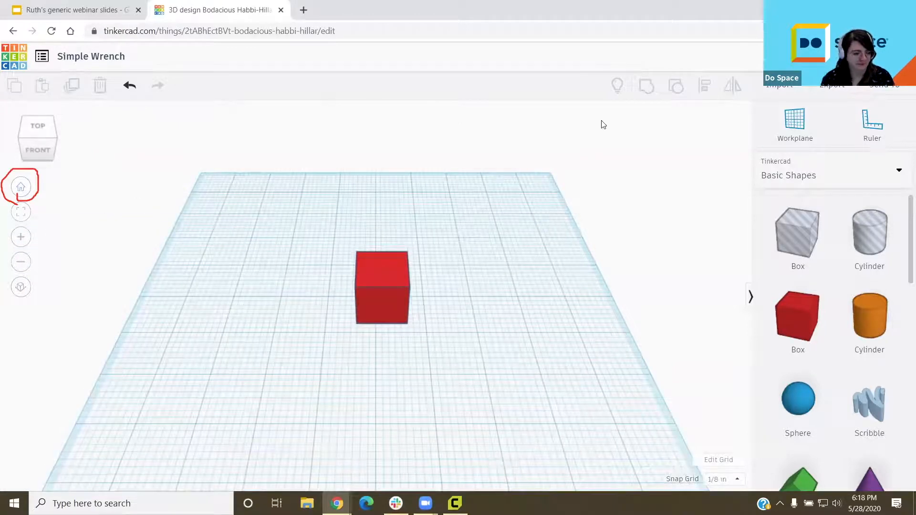
Step: Fit the red box to the view and examine it close up at different sideways positions
{"action": "left_click", "coordinate": [24, 217]}
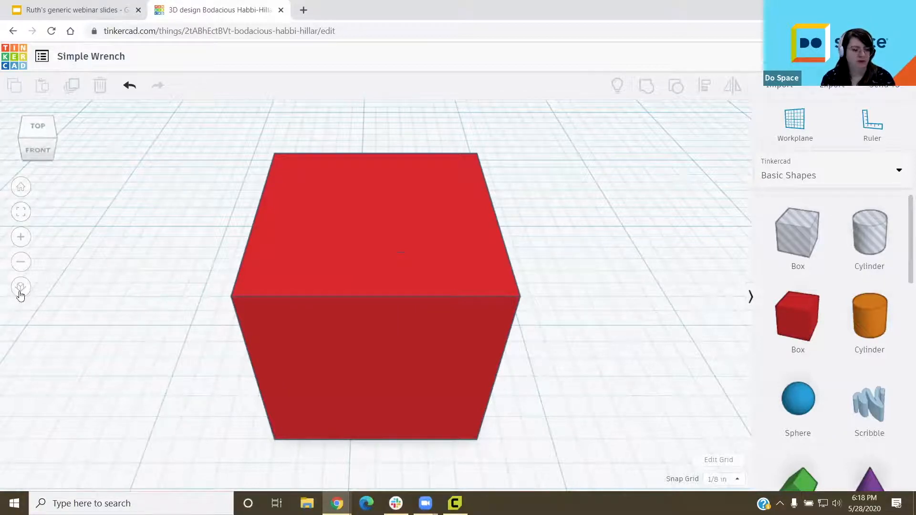
{"action": "right_click_drag", "start_coordinate": [534, 214], "coordinate": [527, 237]}
{"action": "middle_click_drag", "start_coordinate": [526, 234], "coordinate": [272, 258]}
{"action": "middle_click_drag", "start_coordinate": [329, 267], "coordinate": [496, 262]}
{"action": "middle_click_drag", "start_coordinate": [358, 276], "coordinate": [502, 279]}
{"action": "middle_click_drag", "start_coordinate": [148, 295], "coordinate": [462, 255]}
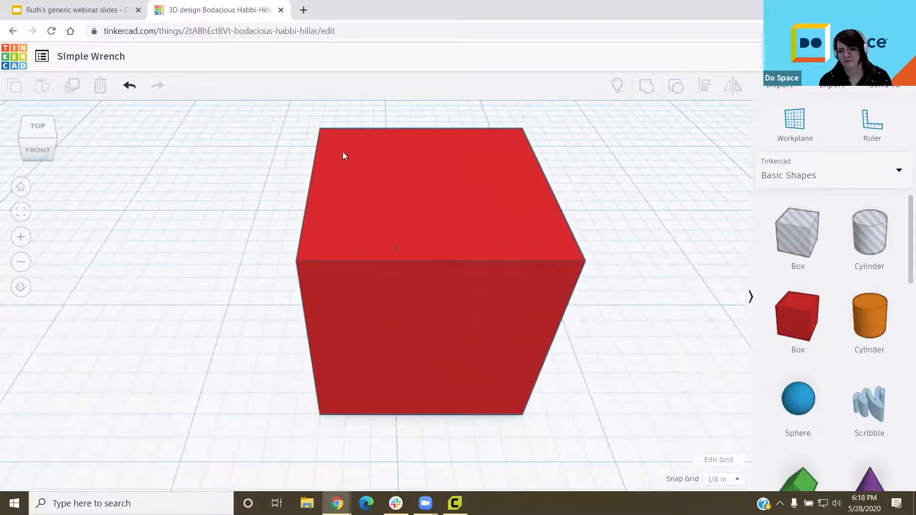
Step: Orbit around the red box to see its top and front faces and its right-back corner
{"action": "right_click_drag", "start_coordinate": [384, 223], "coordinate": [455, 193]}
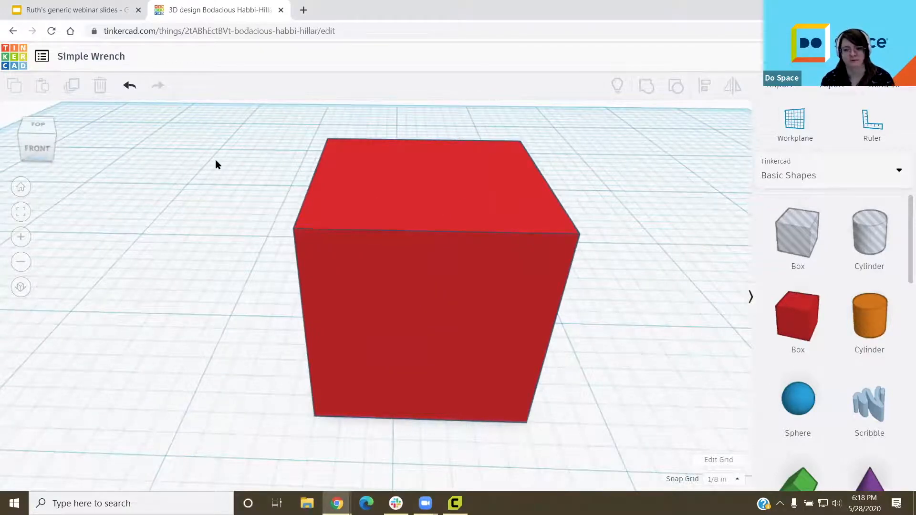
{"action": "left_click", "coordinate": [41, 132]}
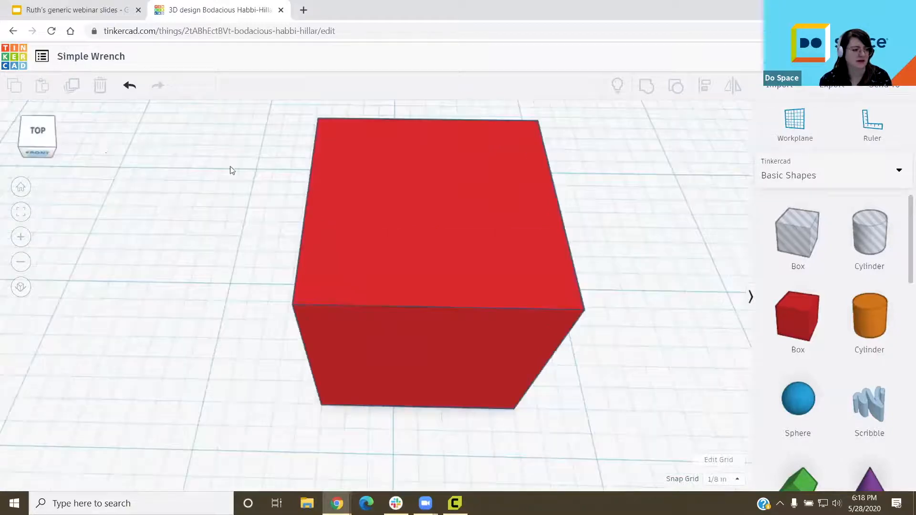
{"action": "right_click_drag", "start_coordinate": [432, 186], "coordinate": [1, 185]}
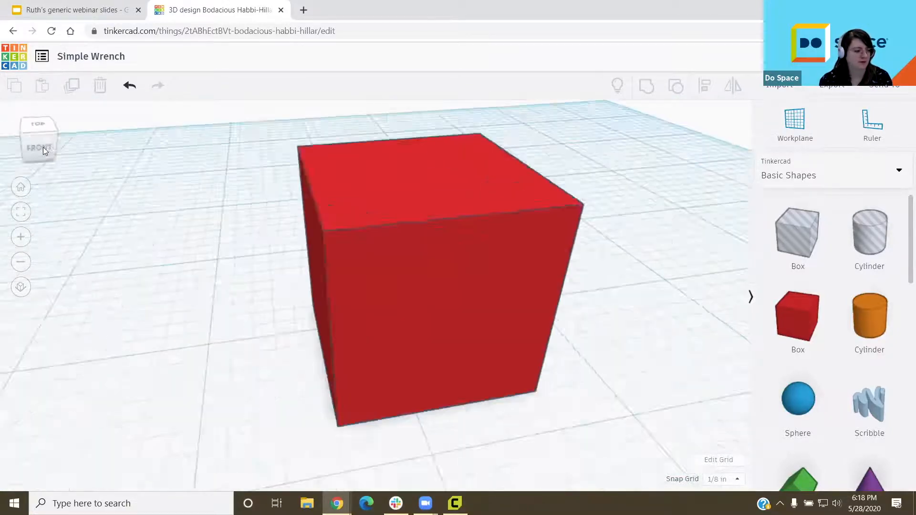
{"action": "left_click", "coordinate": [46, 136]}
{"action": "left_click_drag", "start_coordinate": [43, 134], "coordinate": [48, 156]}
{"action": "left_click", "coordinate": [49, 140]}
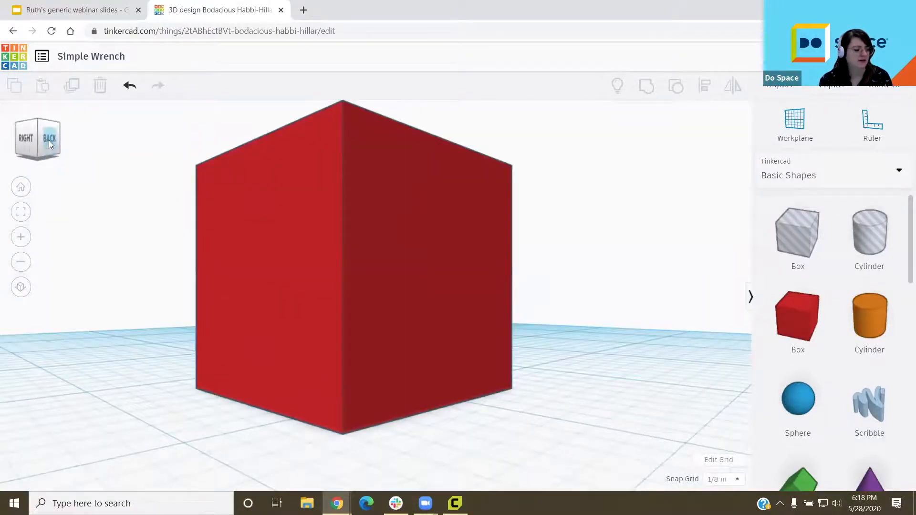
Step: View the red box from the bottom, from the front and from the top
{"action": "left_click", "coordinate": [38, 158]}
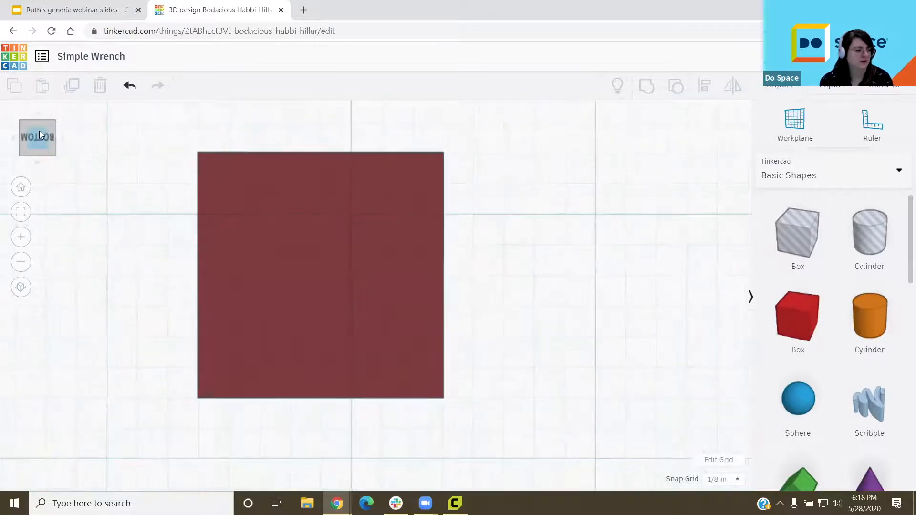
{"action": "left_click_drag", "start_coordinate": [31, 144], "coordinate": [38, 139]}
{"action": "left_click", "coordinate": [37, 138]}
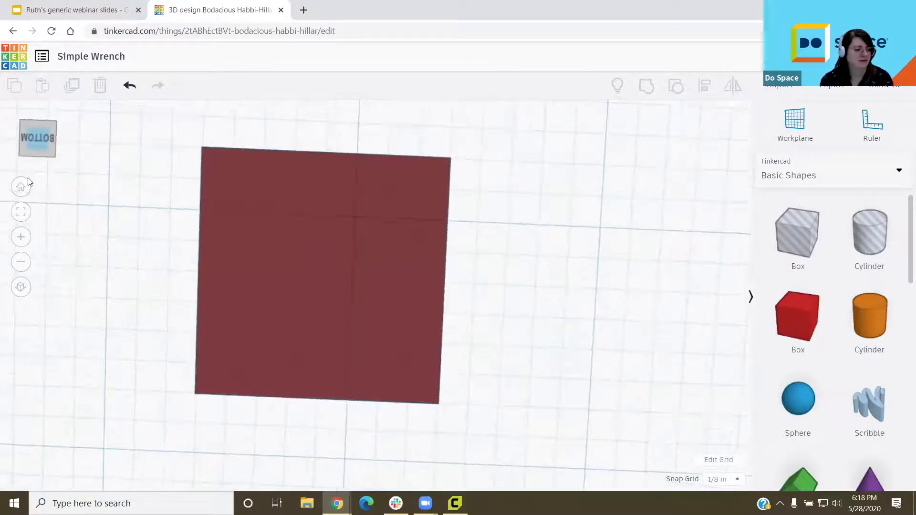
{"action": "left_click", "coordinate": [38, 164]}
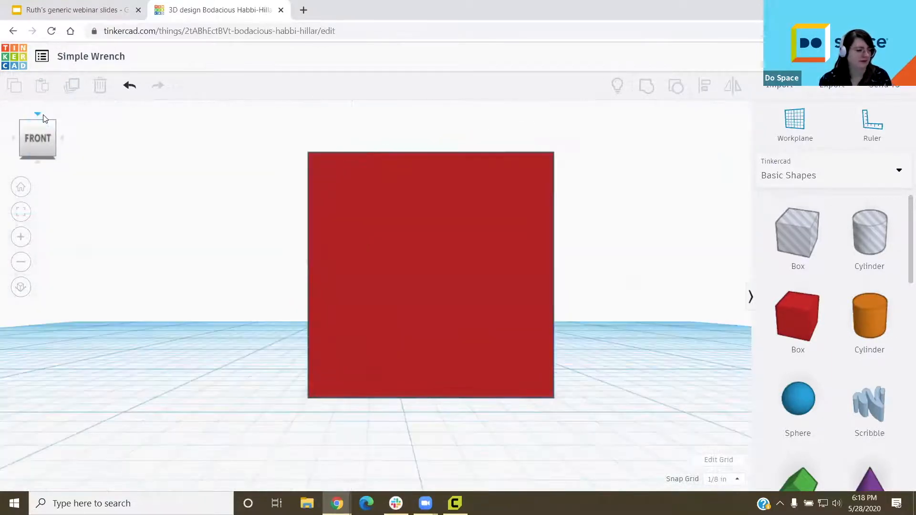
{"action": "left_click", "coordinate": [44, 118]}
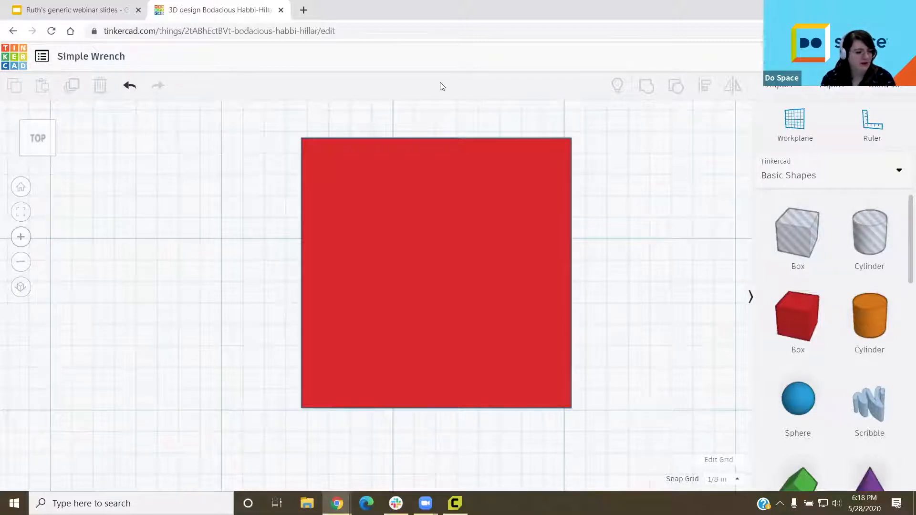
Step: Circle the zoom controls in red, zoom in on the top view of the red box and zoom back out
{"action": "mouse_move", "coordinate": [32, 221]}
{"action": "left_mouse_down"}
{"action": "mouse_move", "coordinate": [6, 258]}
{"action": "mouse_move", "coordinate": [33, 275]}
{"action": "mouse_move", "coordinate": [45, 222]}
{"action": "mouse_move", "coordinate": [32, 220]}
{"action": "left_mouse_up"}
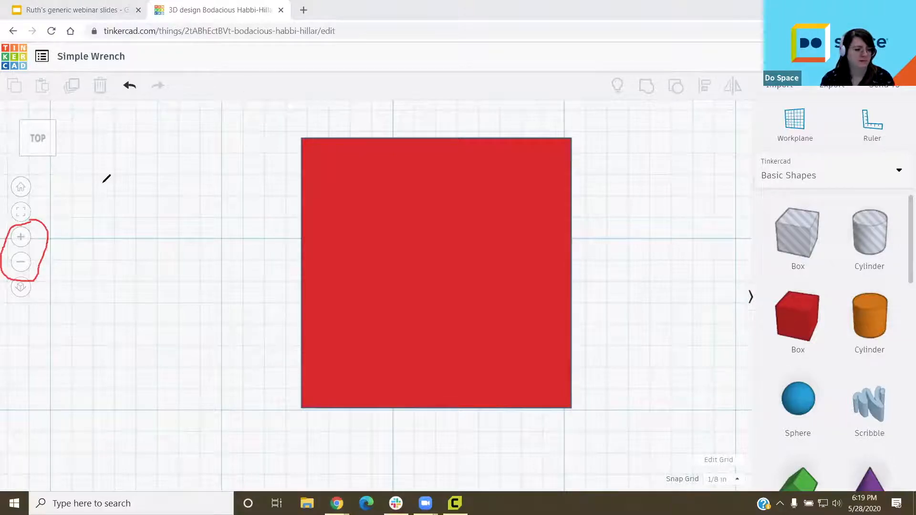
{"action": "left_click", "coordinate": [21, 246]}
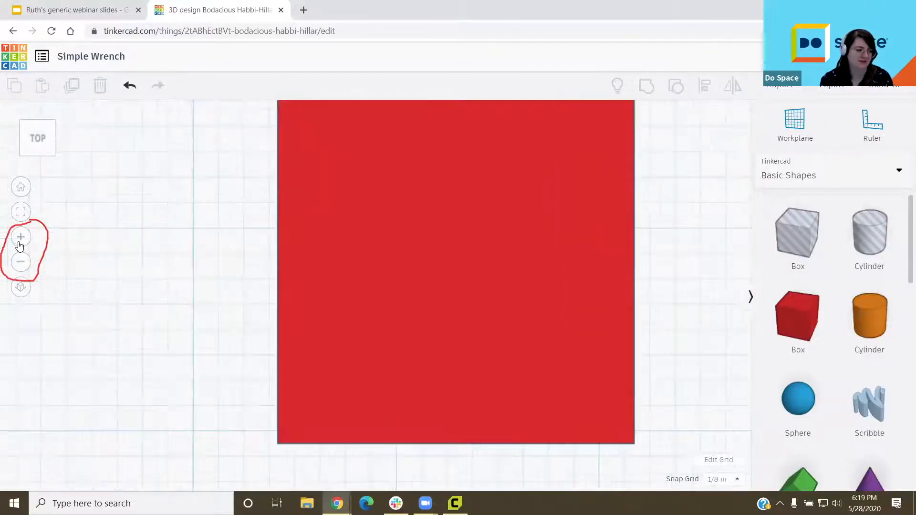
{"action": "left_click", "coordinate": [21, 245]}
{"action": "left_click", "coordinate": [20, 245]}
{"action": "left_click", "coordinate": [20, 261]}
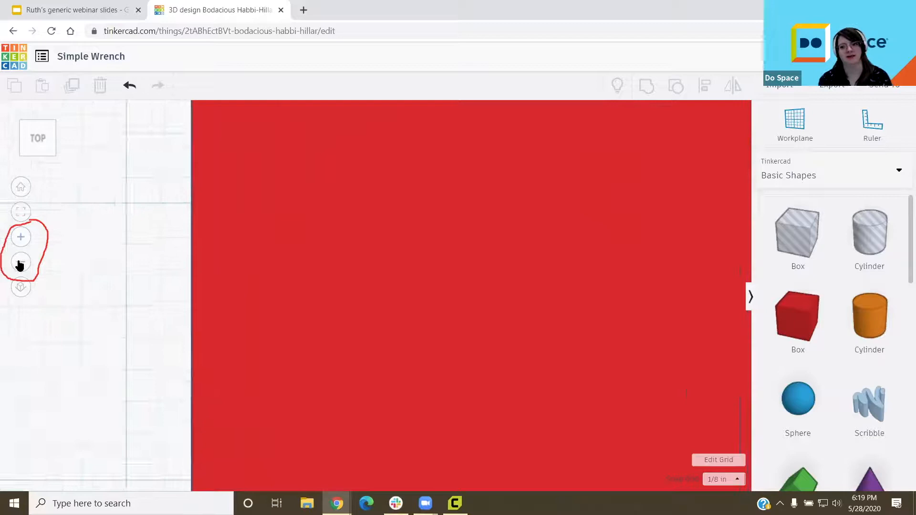
{"action": "left_click", "coordinate": [21, 262]}
{"action": "left_click", "coordinate": [21, 262]}
{"action": "left_click", "coordinate": [21, 262]}
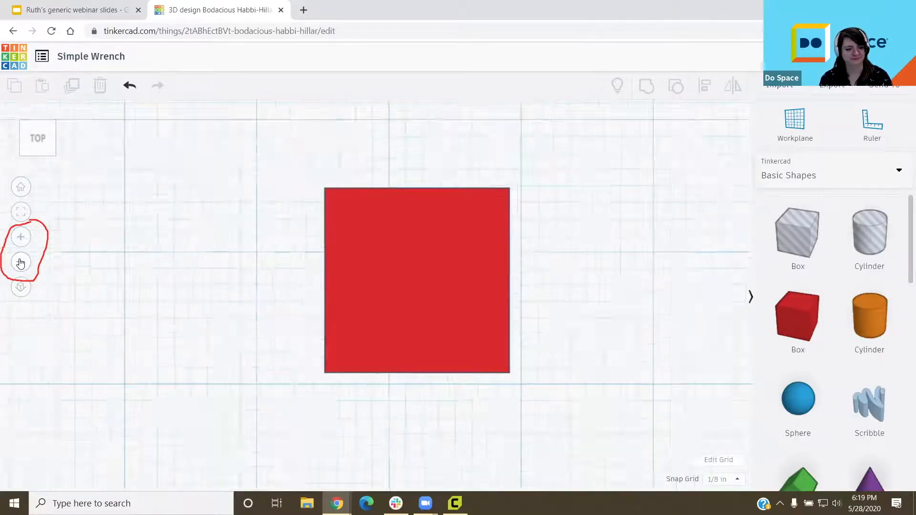
Step: Orbit the red box to a front view, zoom in on it and zoom out again
{"action": "right_click_drag", "start_coordinate": [302, 331], "coordinate": [280, 215]}
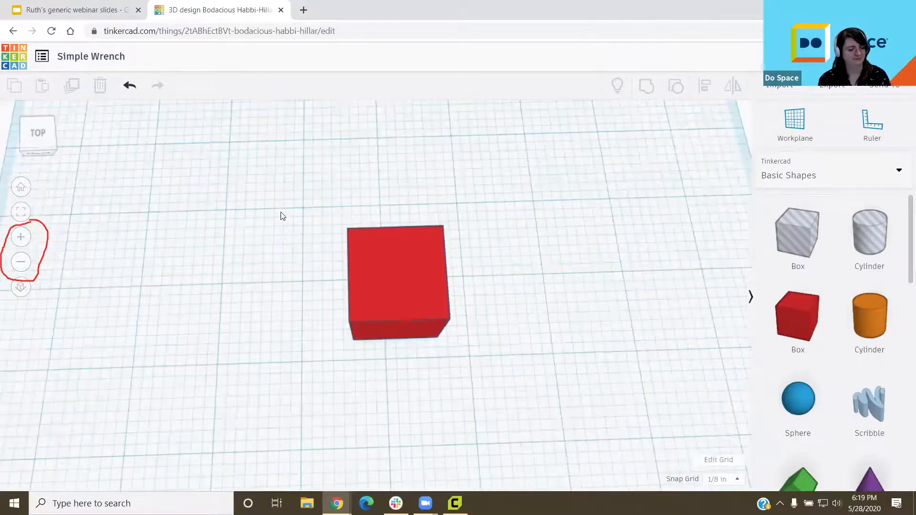
{"action": "left_click", "coordinate": [21, 242]}
{"action": "left_click", "coordinate": [21, 242]}
{"action": "left_click", "coordinate": [21, 242]}
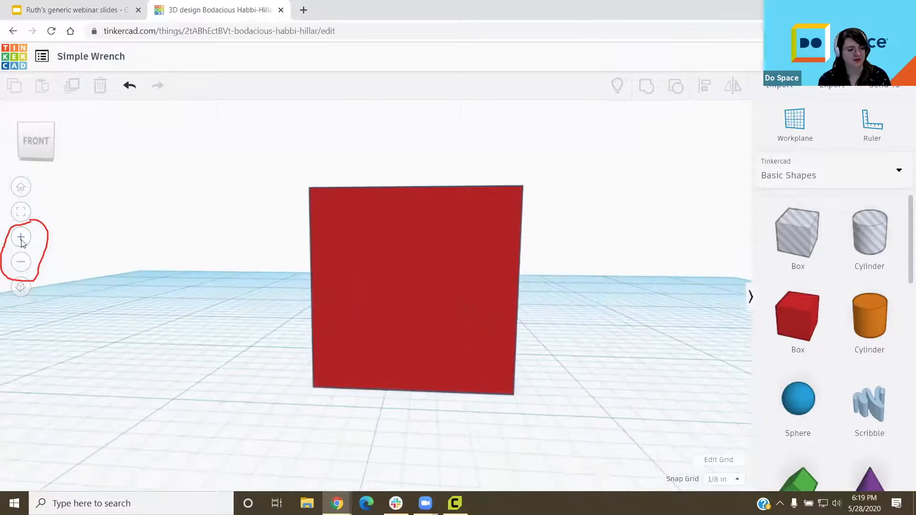
{"action": "left_click", "coordinate": [21, 261]}
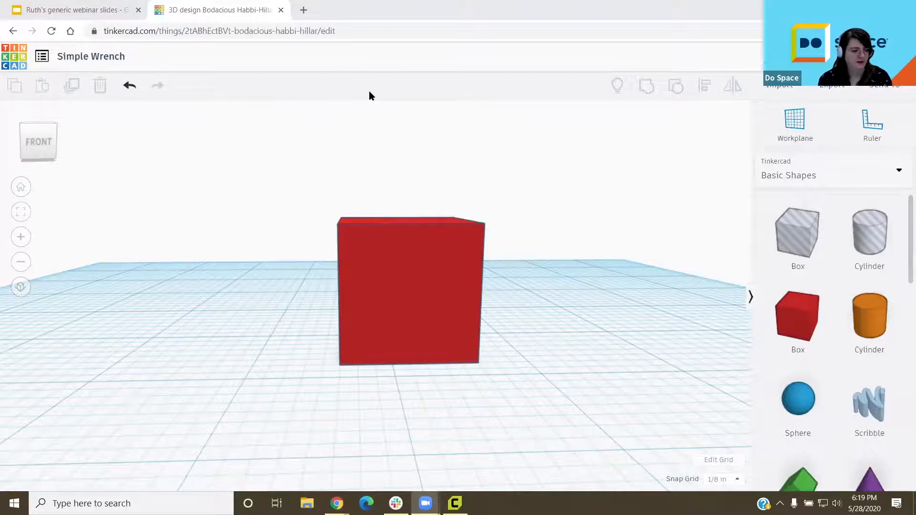
Step: Circle the projection control in red and switch the front view to flat (Orthographic) and back to perspective
{"action": "mouse_move", "coordinate": [25, 300]}
{"action": "left_mouse_down"}
{"action": "mouse_move", "coordinate": [20, 276]}
{"action": "mouse_move", "coordinate": [30, 297]}
{"action": "left_mouse_up"}
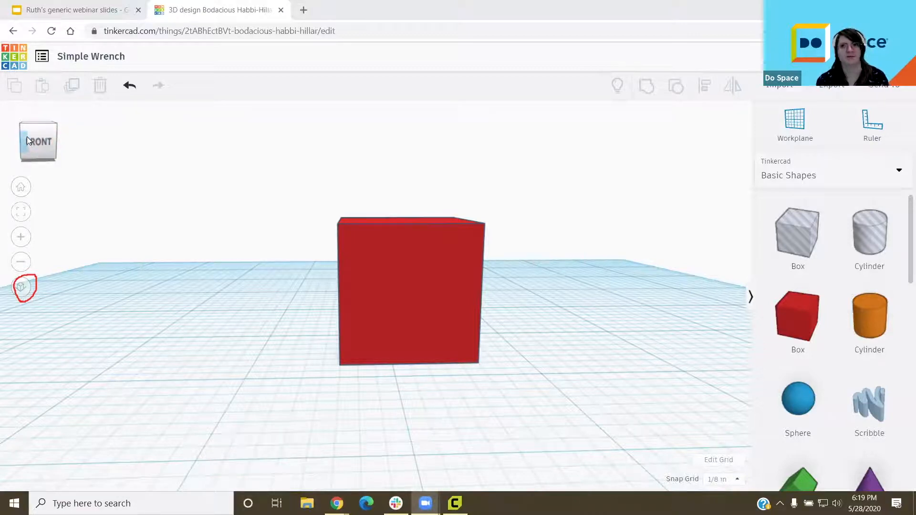
{"action": "left_click", "coordinate": [21, 288]}
{"action": "left_click", "coordinate": [22, 287]}
{"action": "left_click", "coordinate": [21, 288]}
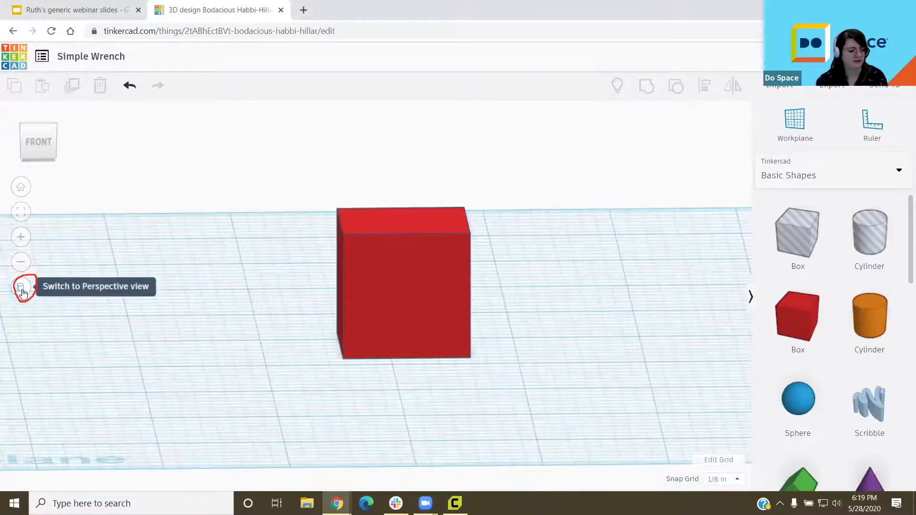
{"action": "left_click", "coordinate": [21, 287]}
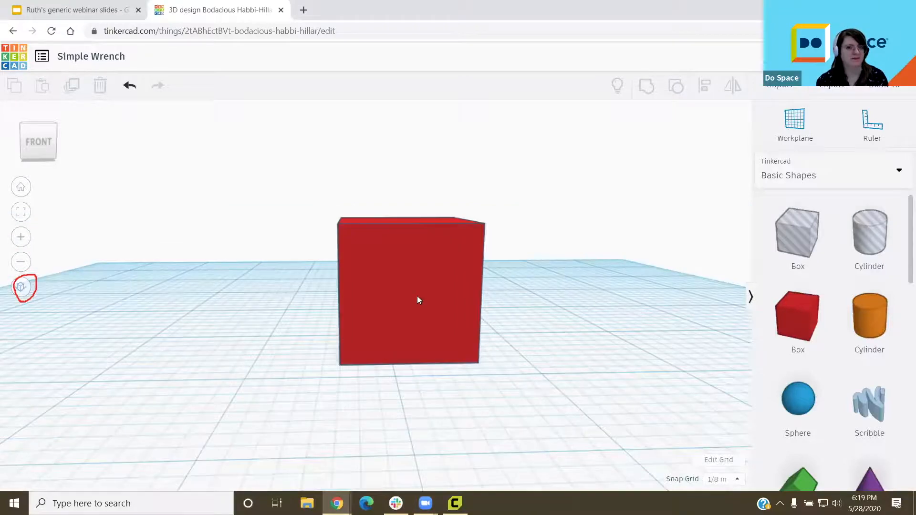
Step: Orbit the red box in perspective, switch to the flat view and examine the box from the left-front corner and the front
{"action": "right_click_drag", "start_coordinate": [417, 296], "coordinate": [403, 302]}
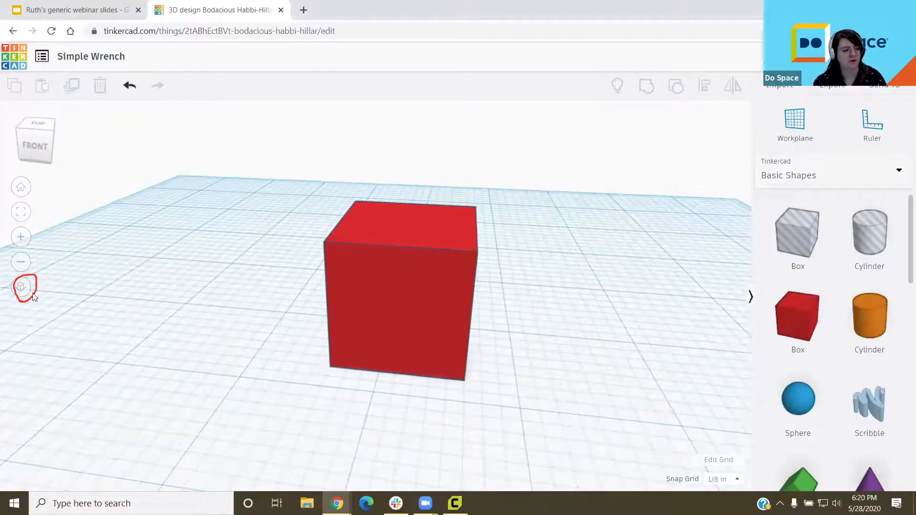
{"action": "left_click", "coordinate": [21, 288]}
{"action": "right_click_drag", "start_coordinate": [267, 318], "coordinate": [382, 342]}
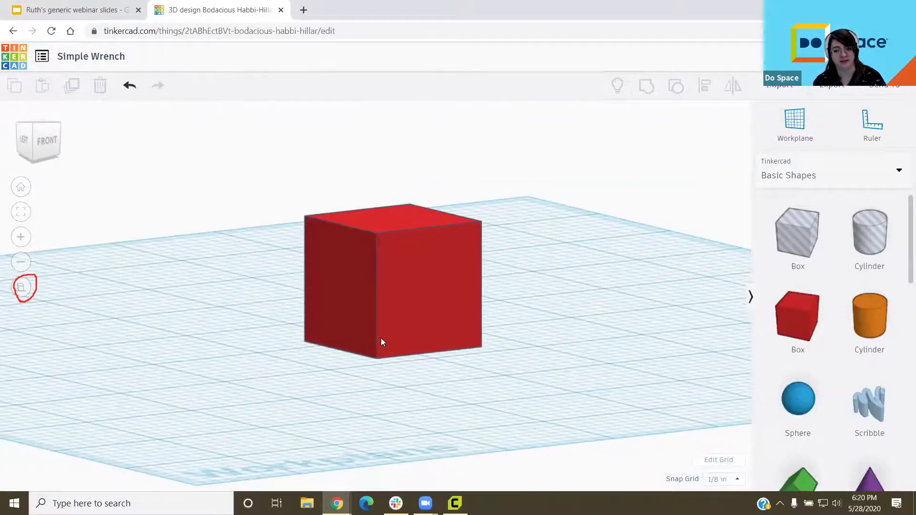
{"action": "scroll", "coordinate": [441, 352], "scroll_direction": "up", "scroll_amount": 5}
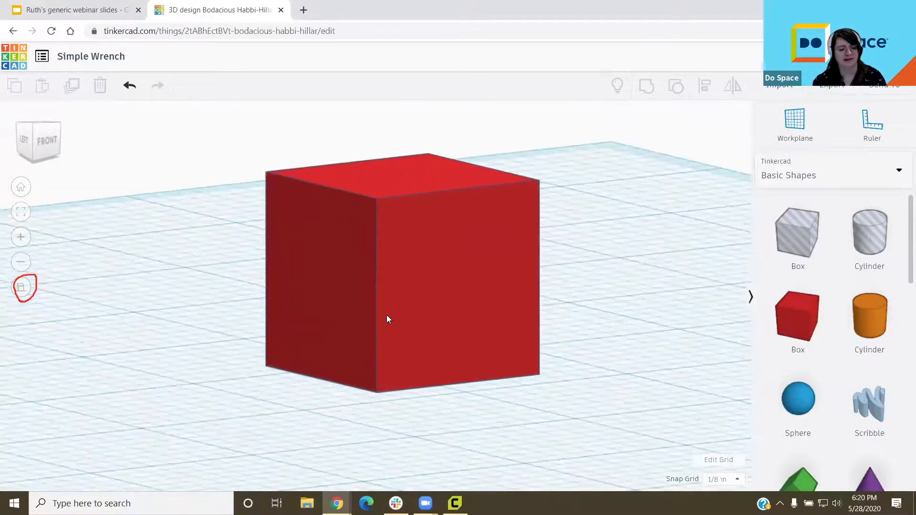
{"action": "scroll", "coordinate": [400, 400], "scroll_direction": "down", "scroll_amount": 3}
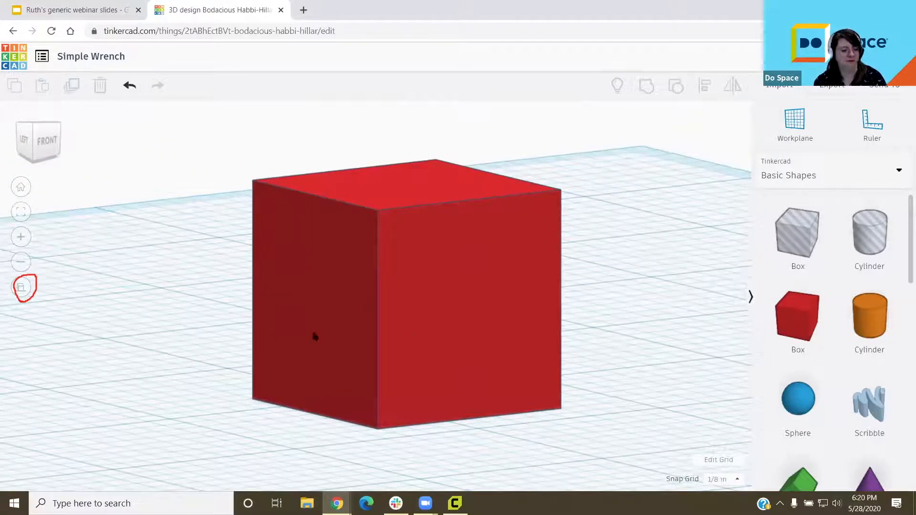
{"action": "right_click_drag", "start_coordinate": [560, 291], "coordinate": [491, 328]}
Step: Compare the front view of the red box repeatedly in perspective and flat (Orthographic) projection, ending in perspective
{"action": "left_click", "coordinate": [21, 287]}
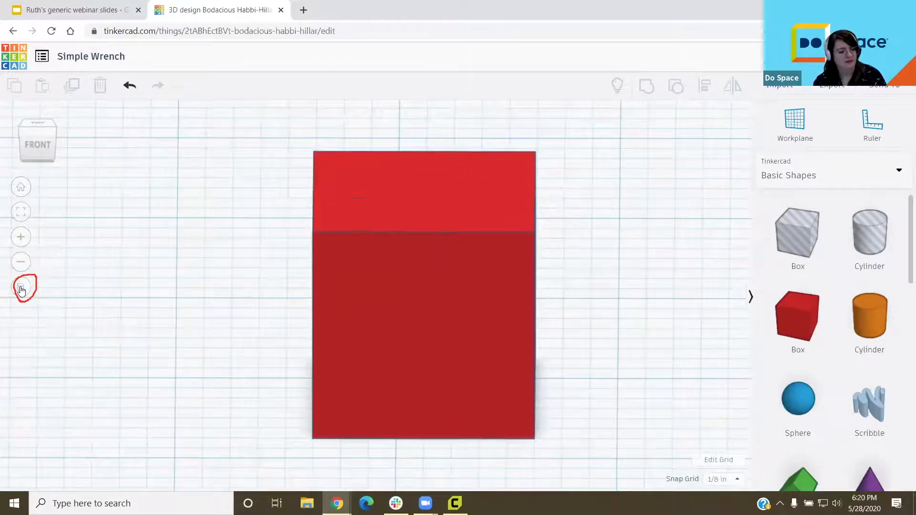
{"action": "left_click", "coordinate": [21, 287]}
{"action": "left_click", "coordinate": [21, 287]}
{"action": "left_click", "coordinate": [21, 287]}
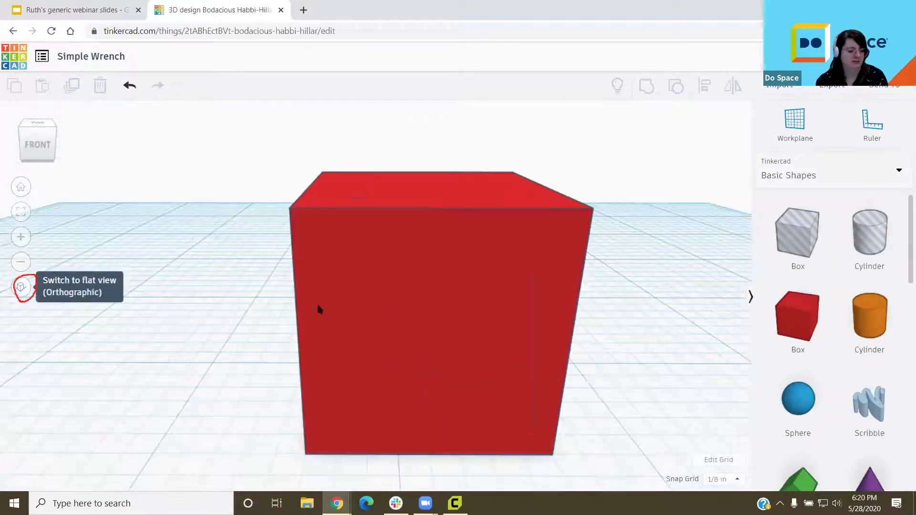
{"action": "left_click", "coordinate": [21, 289]}
{"action": "left_click", "coordinate": [20, 289]}
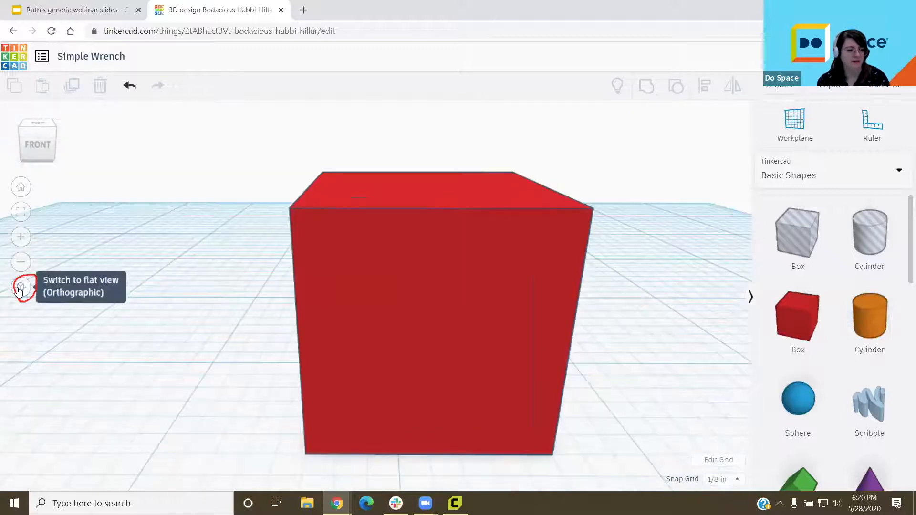
{"action": "left_click", "coordinate": [21, 288]}
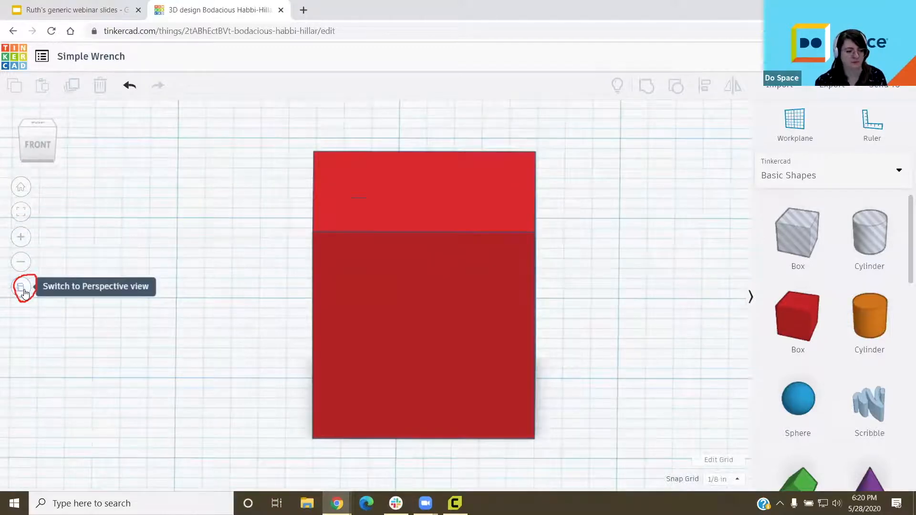
{"action": "left_click", "coordinate": [21, 289]}
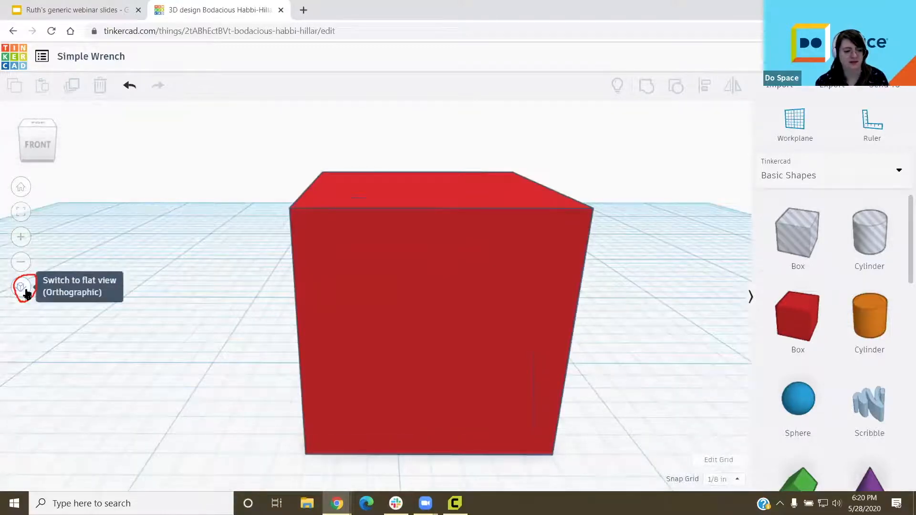
{"action": "left_click", "coordinate": [21, 289]}
{"action": "left_click", "coordinate": [21, 288]}
{"action": "left_click", "coordinate": [21, 288]}
{"action": "left_click", "coordinate": [21, 288]}
{"action": "left_click", "coordinate": [21, 289]}
{"action": "left_click", "coordinate": [21, 288]}
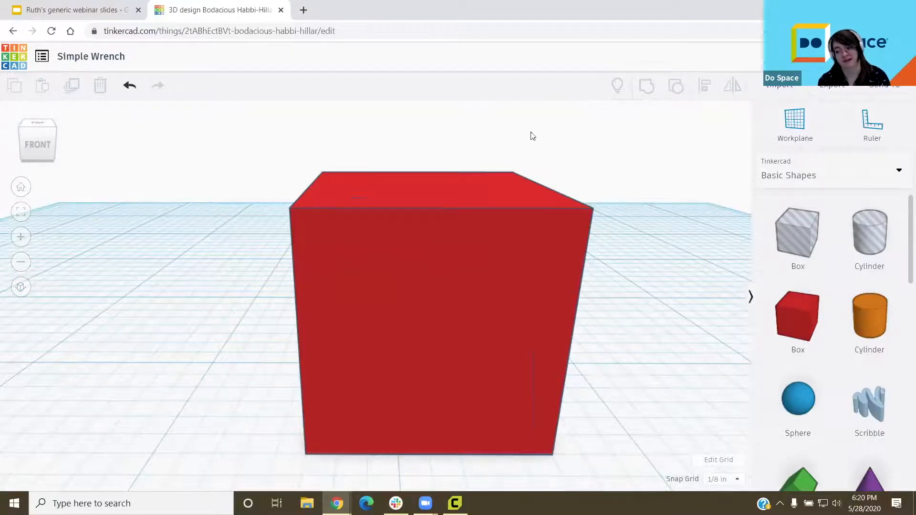
Step: Delete the red box from the workplane
{"action": "scroll", "coordinate": [476, 278], "scroll_direction": "down", "scroll_amount": 3}
{"action": "left_click", "coordinate": [469, 281]}
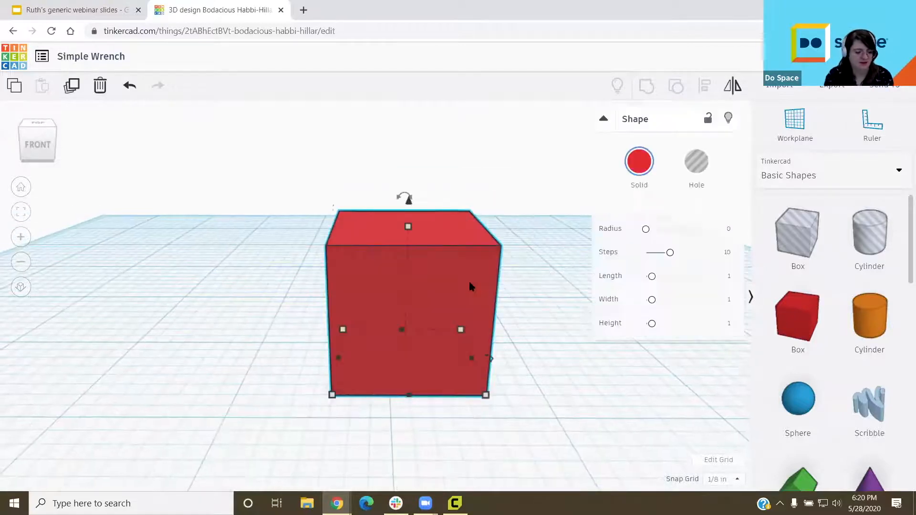
{"action": "key", "text": "Delete"}
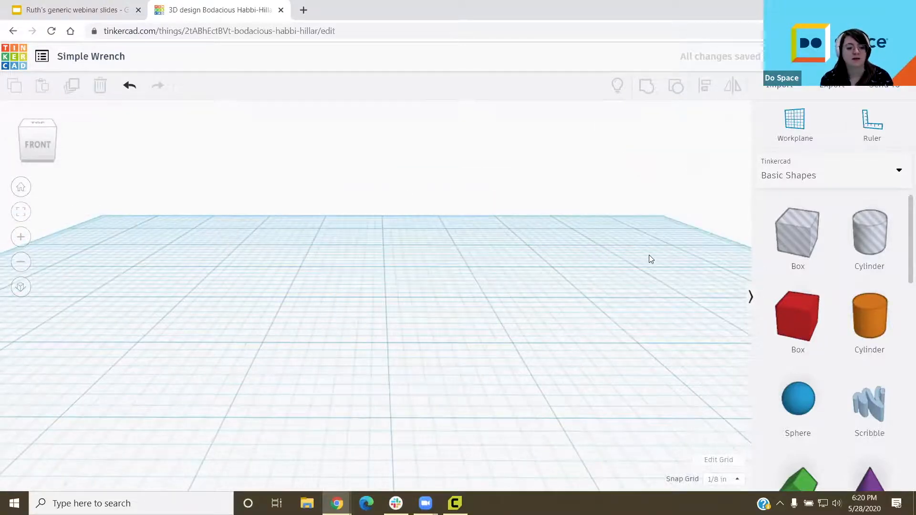
{"action": "scroll", "coordinate": [649, 255], "scroll_direction": "up", "scroll_amount": 2}
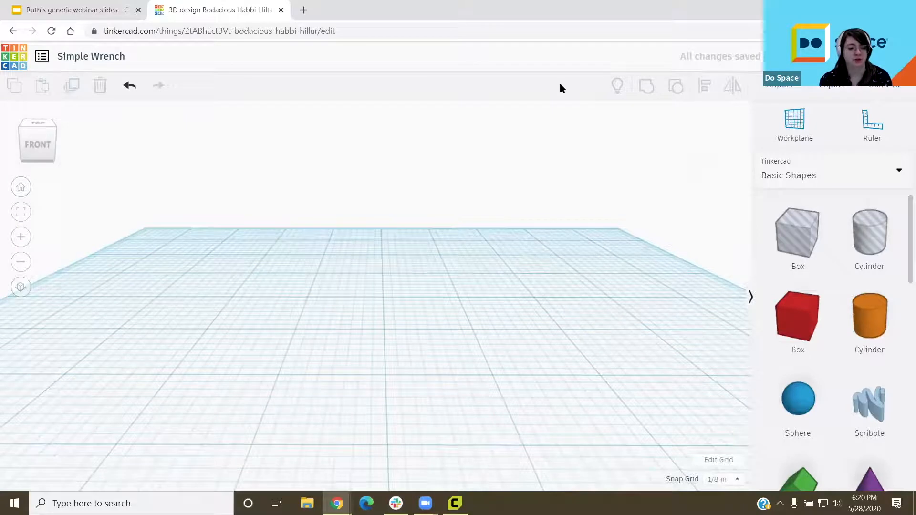
Step: Circle the shape library in red and browse the Basic Shapes collection
{"action": "mouse_move", "coordinate": [779, 101]}
{"action": "left_mouse_down"}
{"action": "mouse_move", "coordinate": [724, 148]}
{"action": "mouse_move", "coordinate": [716, 397]}
{"action": "mouse_move", "coordinate": [752, 442]}
{"action": "left_mouse_up"}
{"action": "mouse_move", "coordinate": [878, 480]}
{"action": "left_mouse_down"}
{"action": "mouse_move", "coordinate": [913, 465]}
{"action": "mouse_move", "coordinate": [785, 103]}
{"action": "left_mouse_up"}
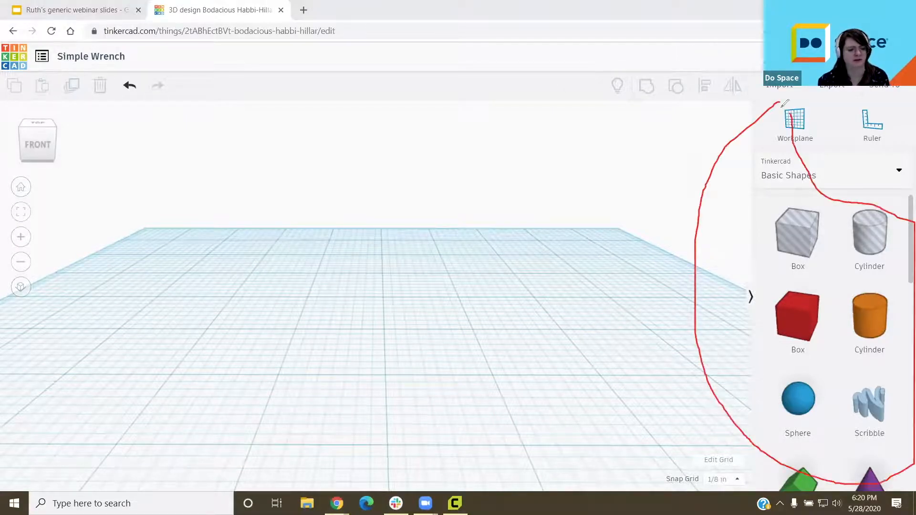
{"action": "mouse_move", "coordinate": [905, 248]}
{"action": "left_mouse_down"}
{"action": "mouse_move", "coordinate": [889, 402]}
{"action": "mouse_move", "coordinate": [855, 421]}
{"action": "left_mouse_up"}
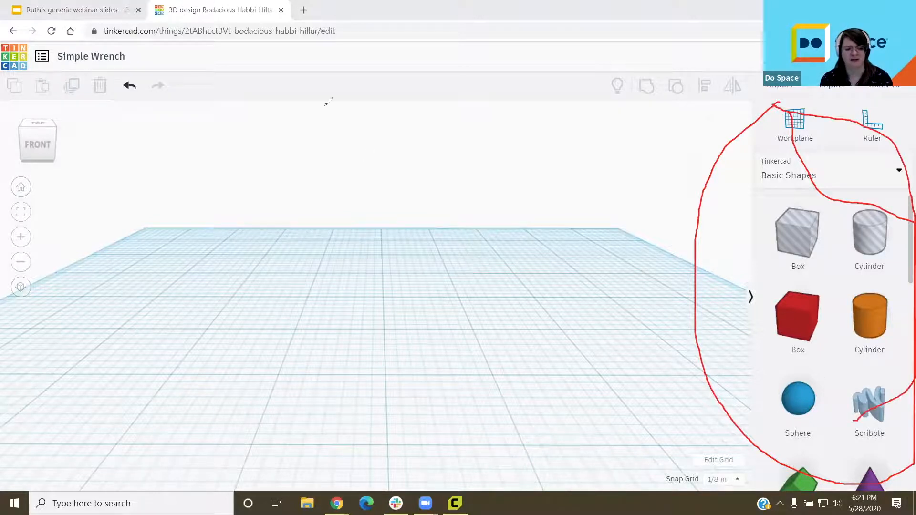
{"action": "scroll", "coordinate": [492, 231], "scroll_direction": "down", "scroll_amount": 3}
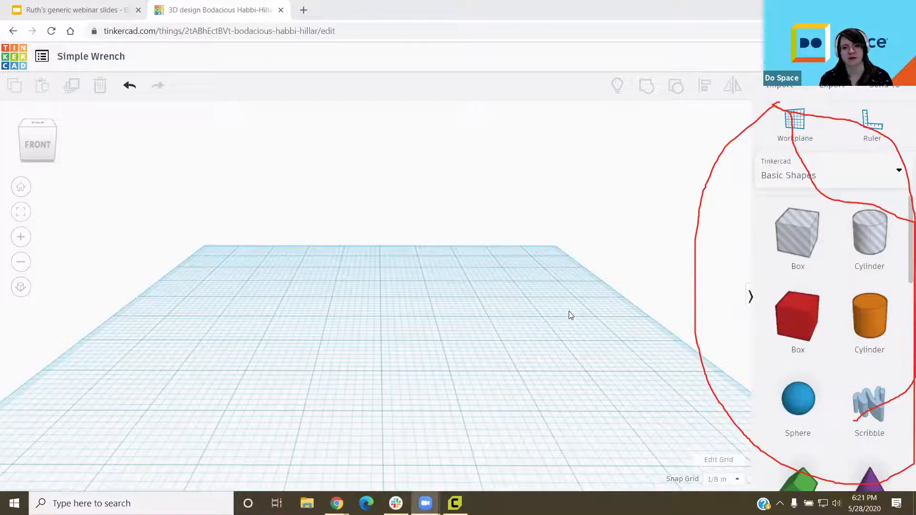
{"action": "scroll", "coordinate": [822, 354], "scroll_direction": "down", "scroll_amount": 3}
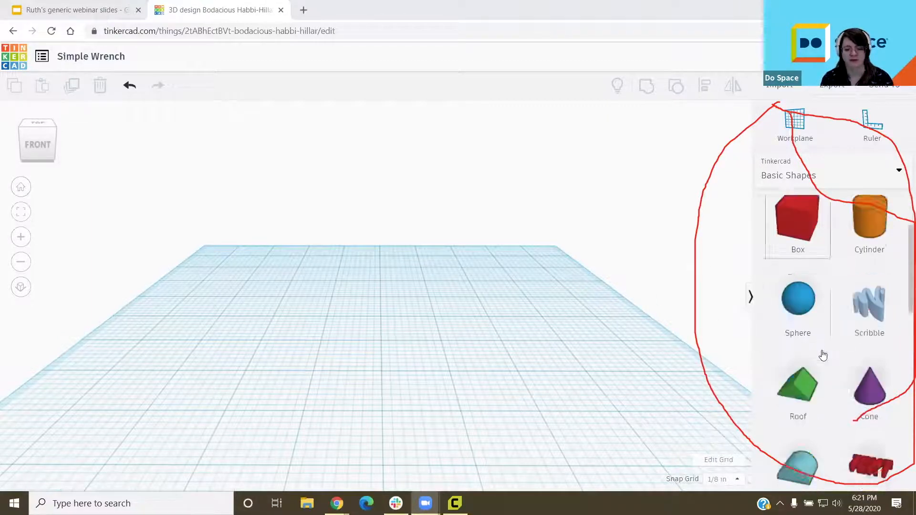
Step: Return to the start of the Basic Shapes collection and clear the red annotation around the shape library
{"action": "scroll", "coordinate": [818, 250], "scroll_direction": "up", "scroll_amount": 4}
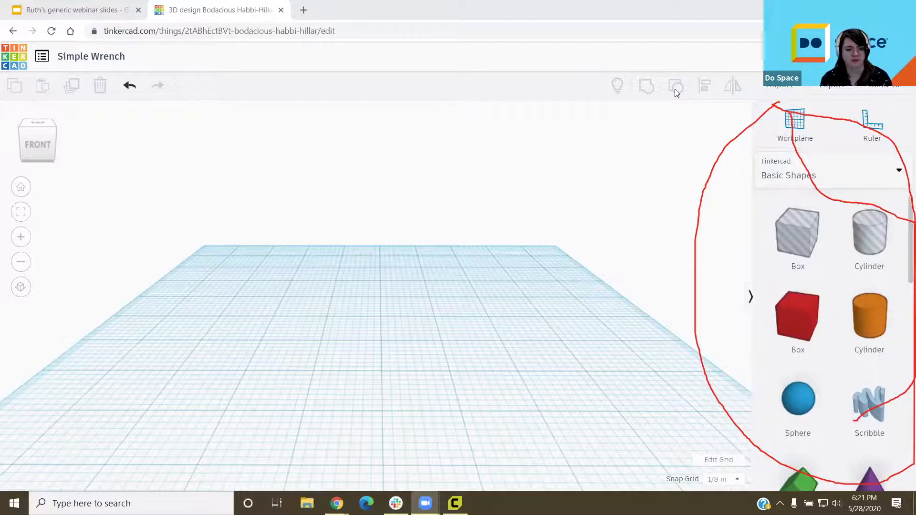
{"action": "left_click", "coordinate": [599, 99]}
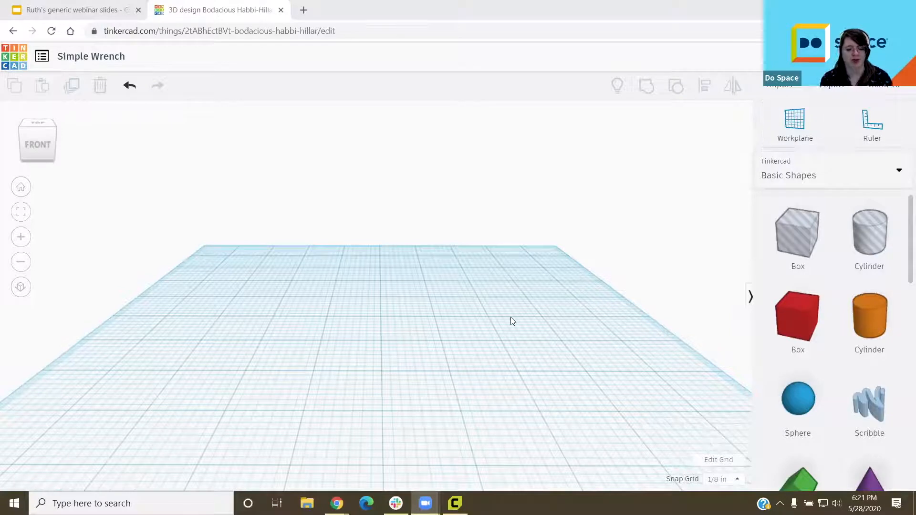
Step: Place the ruler near the middle of the workplane and remove it again
{"action": "left_click", "coordinate": [872, 123]}
{"action": "left_click", "coordinate": [365, 354]}
{"action": "left_click", "coordinate": [347, 316]}
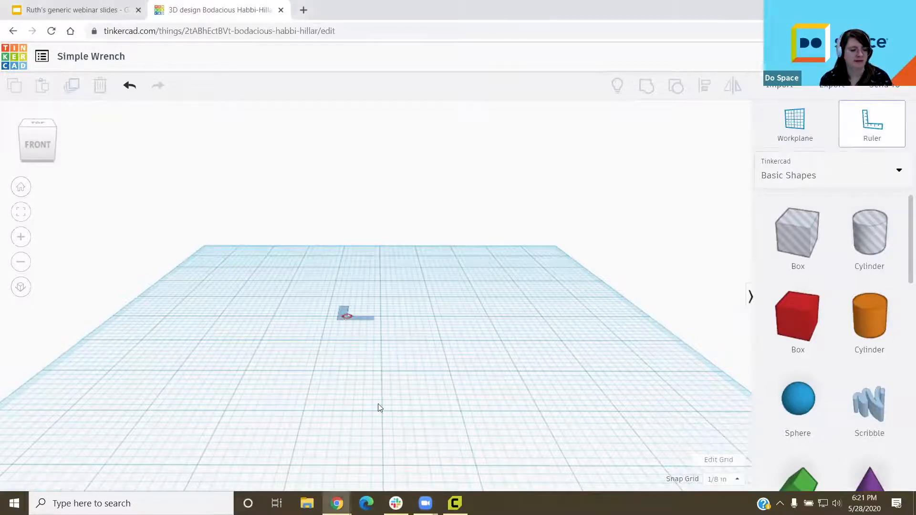
{"action": "right_click_drag", "start_coordinate": [434, 293], "coordinate": [309, 329]}
{"action": "left_click", "coordinate": [265, 270]}
{"action": "scroll", "coordinate": [428, 321], "scroll_direction": "down", "scroll_amount": 5}
{"action": "right_click_drag", "start_coordinate": [435, 299], "coordinate": [466, 258]}
{"action": "left_click", "coordinate": [841, 139]}
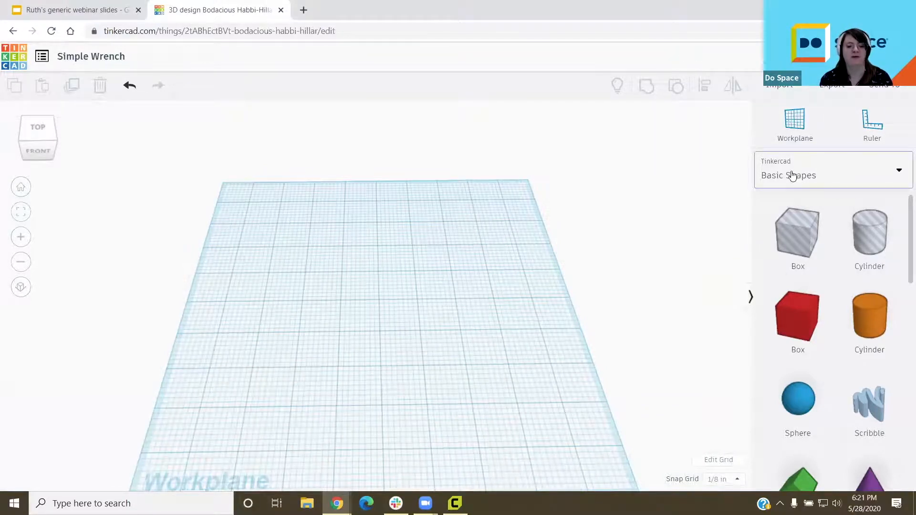
Step: Look through the list of shape collections, including Text and numbers, and browse the Characters shapes
{"action": "left_click", "coordinate": [877, 175]}
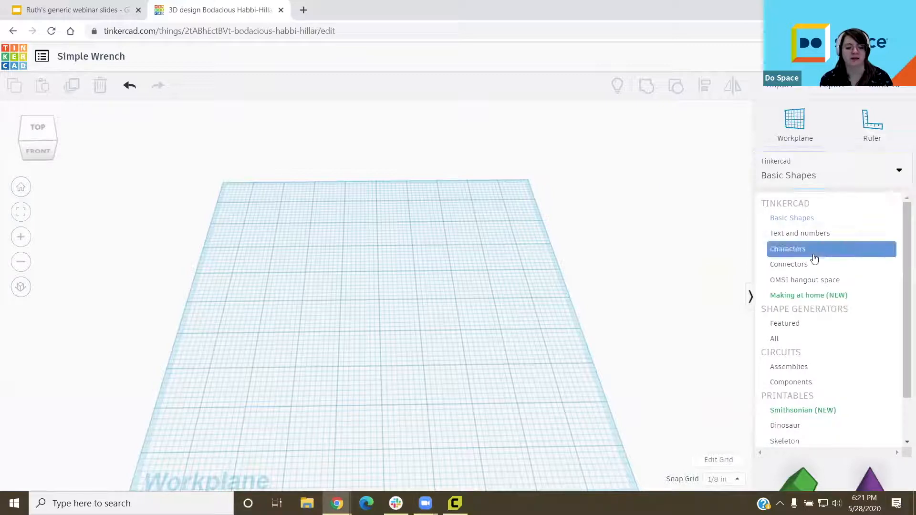
{"action": "scroll", "coordinate": [814, 408], "scroll_direction": "down", "scroll_amount": 1}
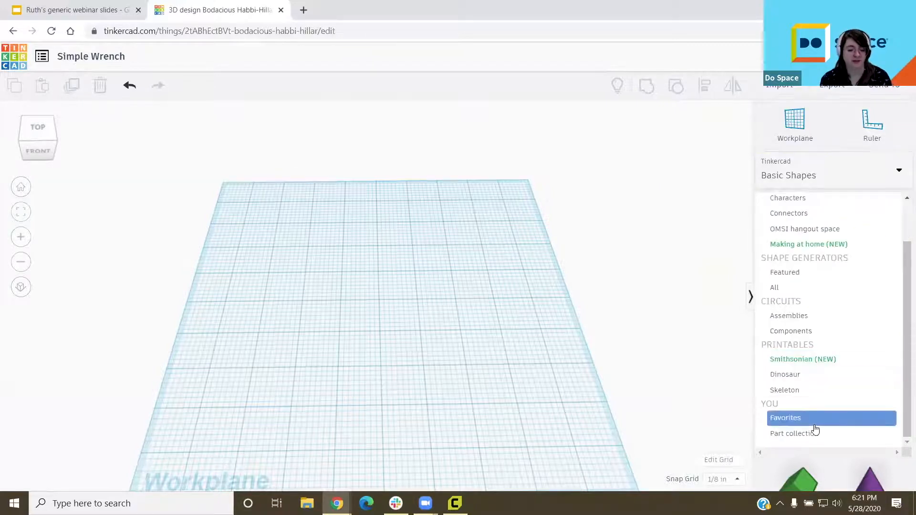
{"action": "scroll", "coordinate": [814, 425], "scroll_direction": "up", "scroll_amount": 1}
{"action": "left_click", "coordinate": [818, 238]}
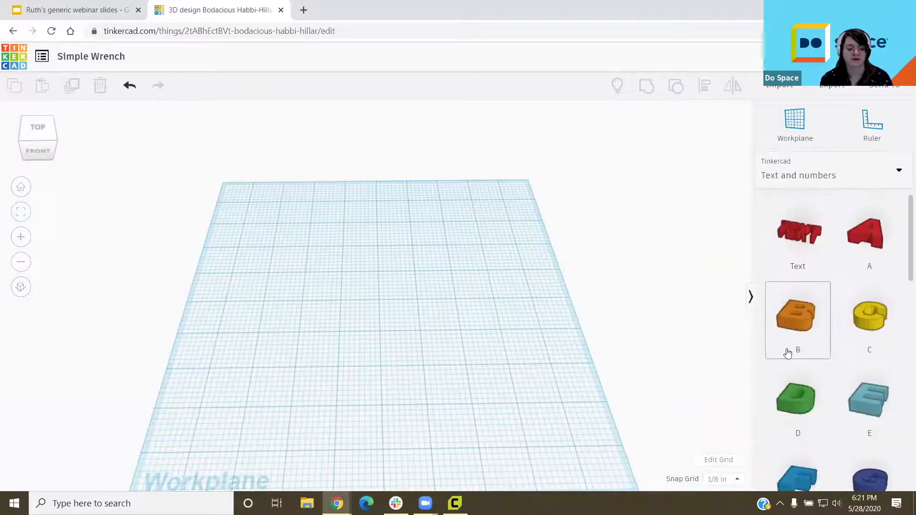
{"action": "left_click", "coordinate": [825, 180]}
{"action": "left_click", "coordinate": [804, 252]}
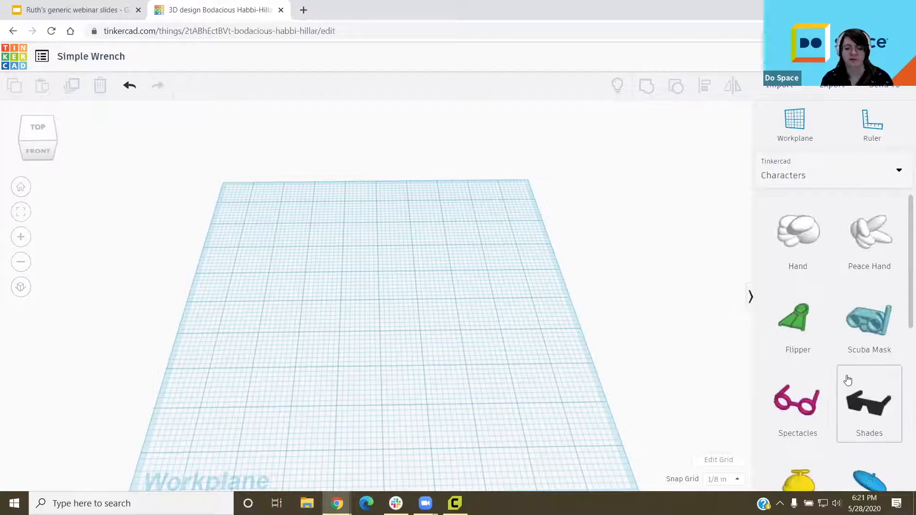
{"action": "scroll", "coordinate": [846, 378], "scroll_direction": "down", "scroll_amount": 6}
{"action": "scroll", "coordinate": [847, 365], "scroll_direction": "down", "scroll_amount": 2}
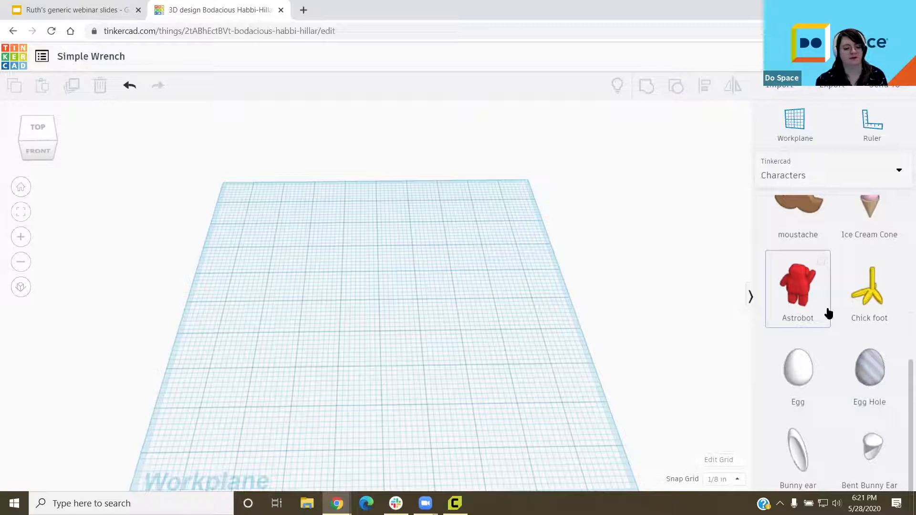
{"action": "scroll", "coordinate": [827, 312], "scroll_direction": "up", "scroll_amount": 8}
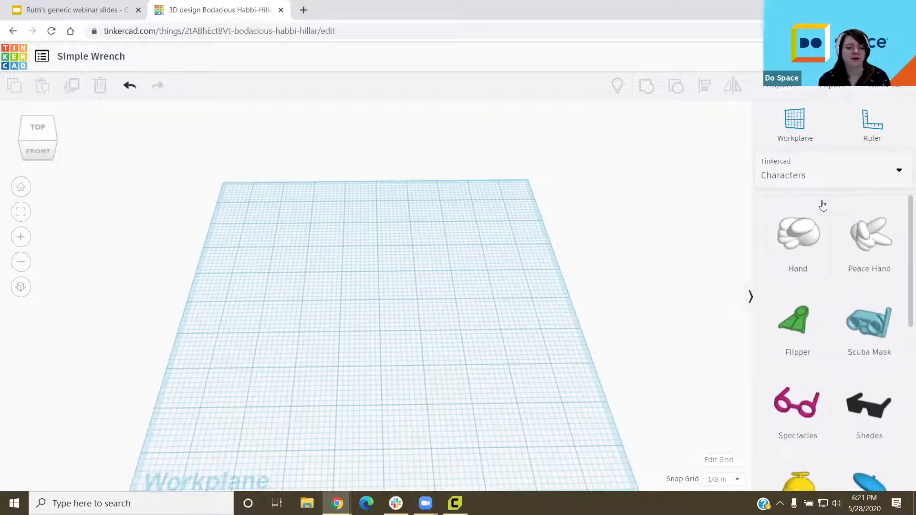
Step: Switch the shape library to the Dinosaur printables and browse all the parts
{"action": "left_click", "coordinate": [821, 176]}
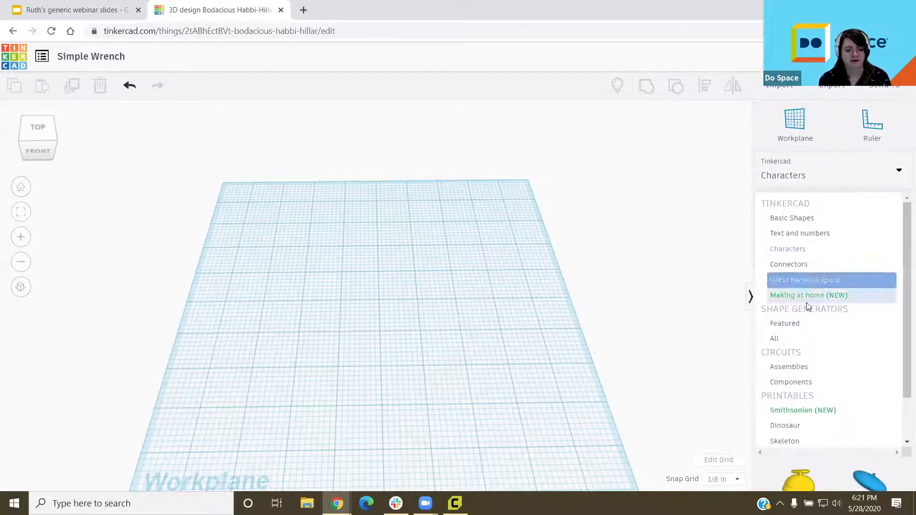
{"action": "left_click", "coordinate": [785, 425]}
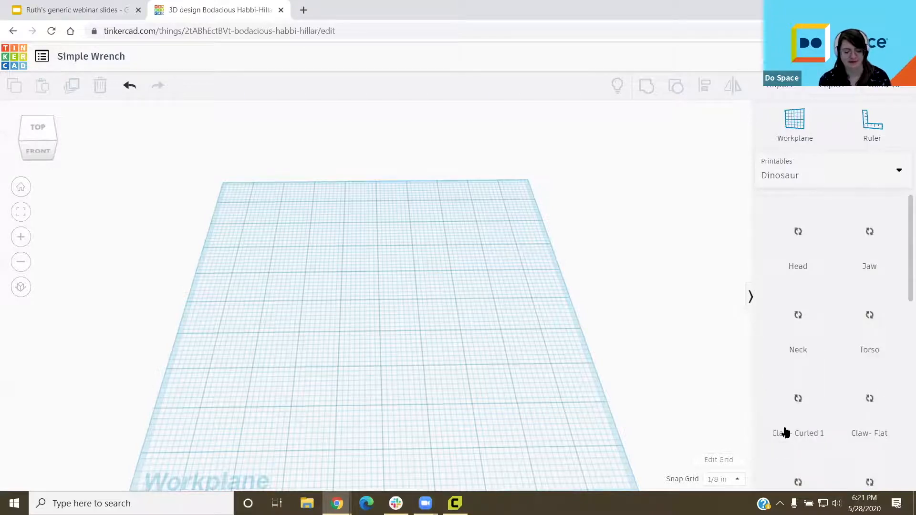
{"action": "scroll", "coordinate": [820, 283], "scroll_direction": "down", "scroll_amount": 6}
{"action": "scroll", "coordinate": [821, 283], "scroll_direction": "down", "scroll_amount": 4}
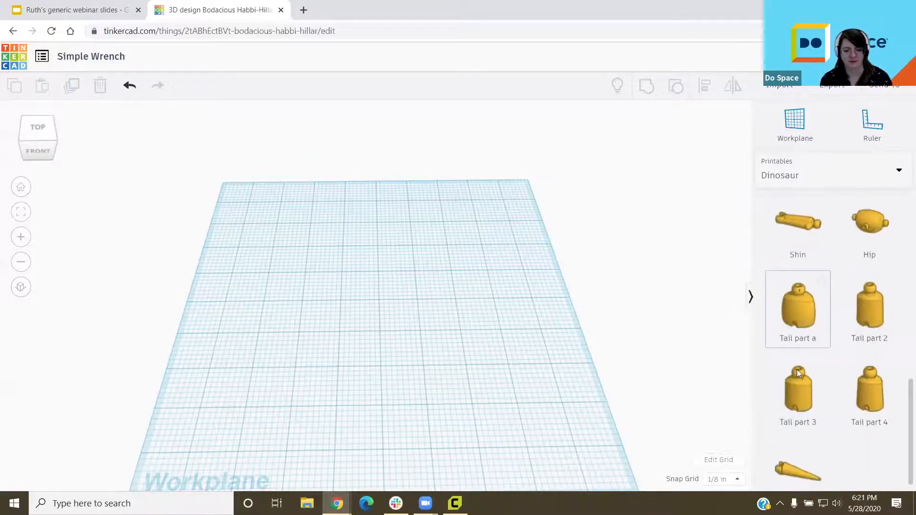
{"action": "scroll", "coordinate": [838, 410], "scroll_direction": "up", "scroll_amount": 4}
{"action": "scroll", "coordinate": [836, 395], "scroll_direction": "up", "scroll_amount": 8}
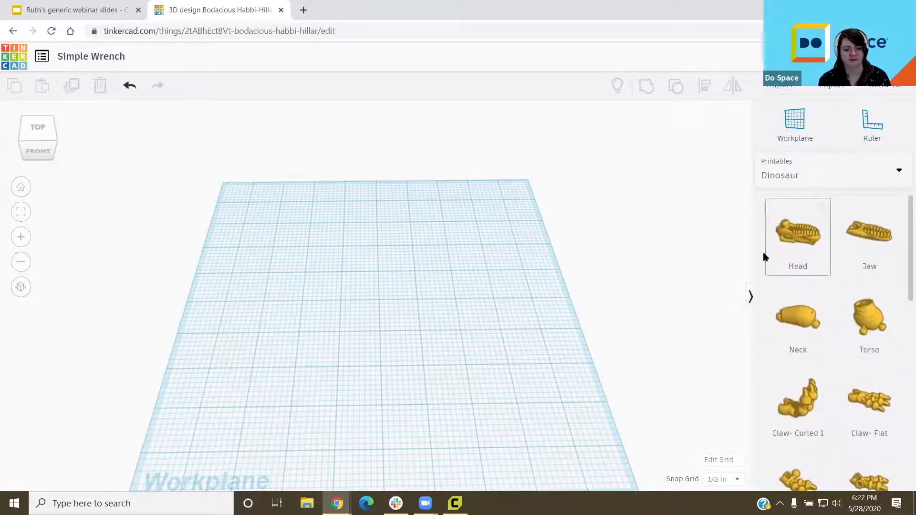
Step: Place the Glow assembly from the Circuits collection on the workplane, examine it from the right side and delete it
{"action": "left_click", "coordinate": [799, 184]}
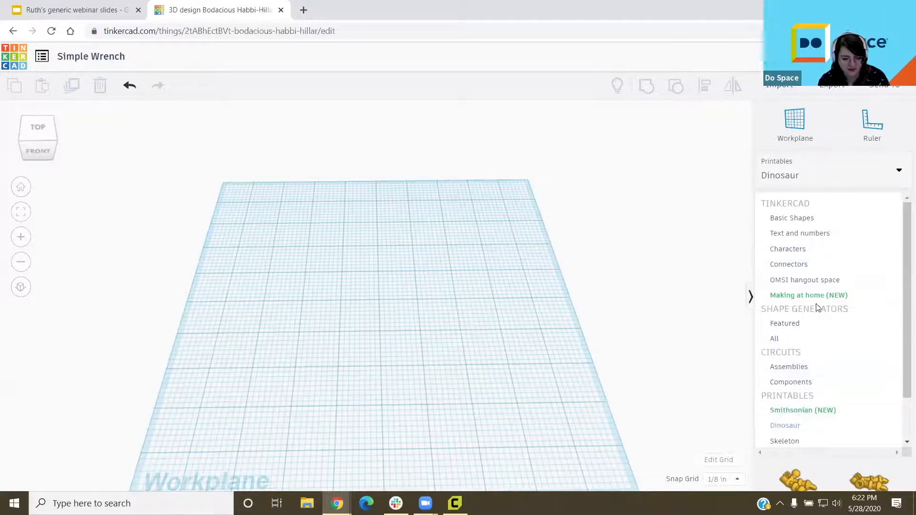
{"action": "left_click", "coordinate": [830, 367]}
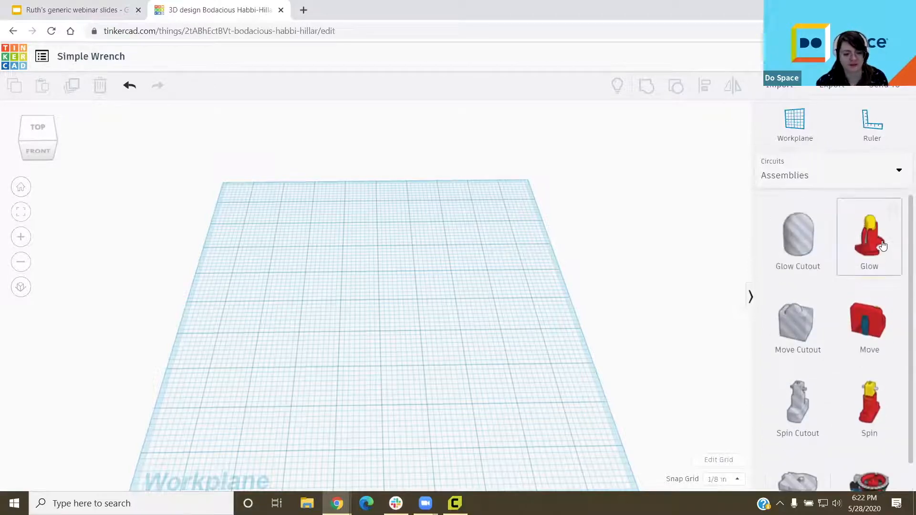
{"action": "left_click", "coordinate": [514, 323]}
{"action": "right_click_drag", "start_coordinate": [514, 324], "coordinate": [587, 125]}
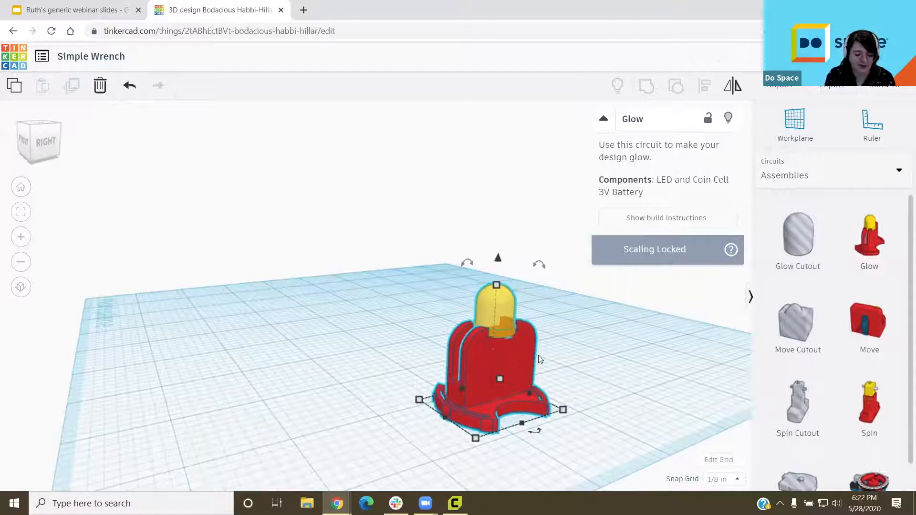
{"action": "key", "text": "Delete"}
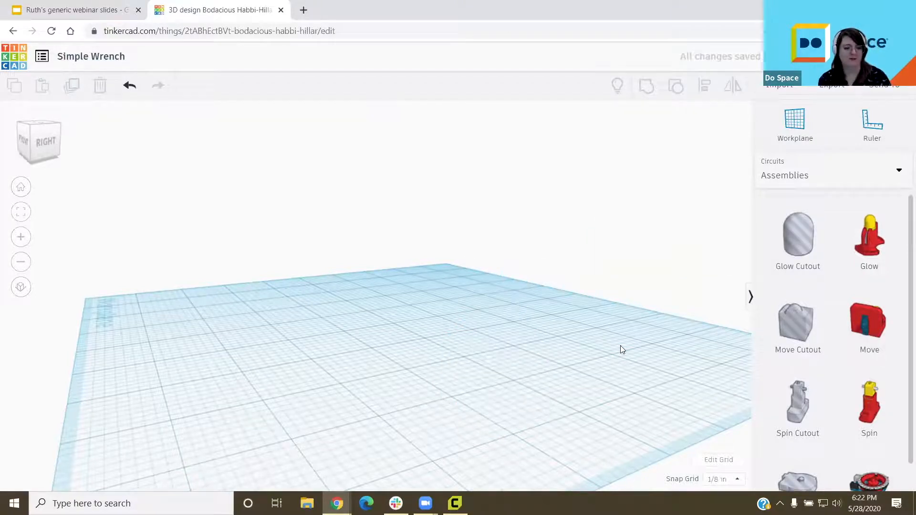
Step: Switch the shape library back to Basic Shapes and look through the available shapes
{"action": "left_click", "coordinate": [793, 177]}
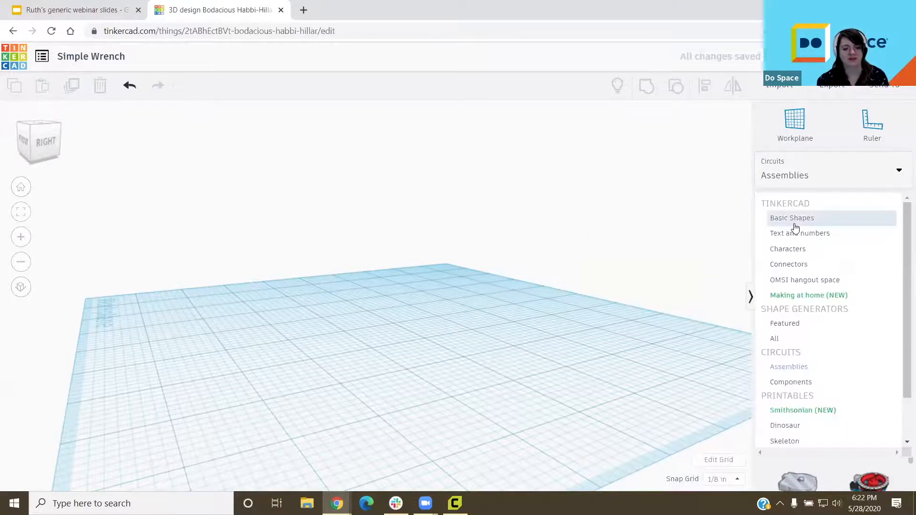
{"action": "left_click", "coordinate": [795, 224]}
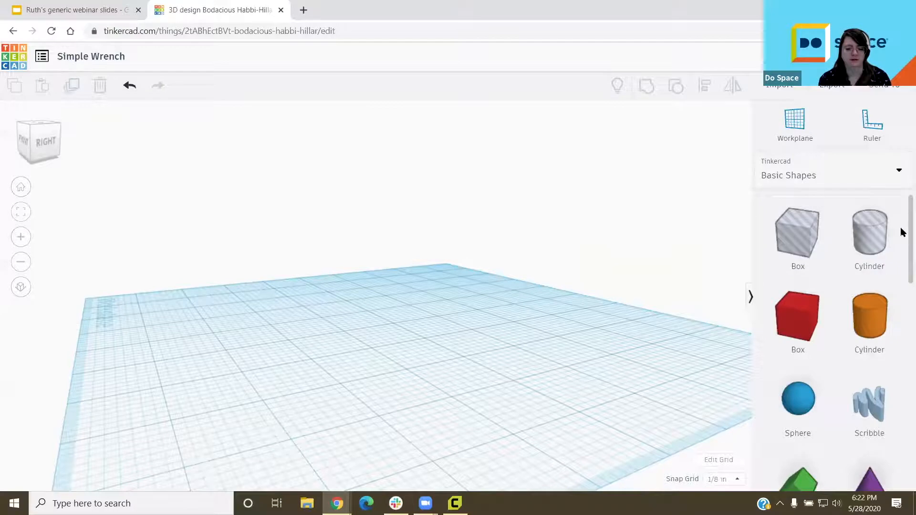
{"action": "scroll", "coordinate": [901, 233], "scroll_direction": "down", "scroll_amount": 5}
{"action": "scroll", "coordinate": [901, 315], "scroll_direction": "down", "scroll_amount": 8}
{"action": "scroll", "coordinate": [902, 429], "scroll_direction": "up", "scroll_amount": 10}
{"action": "scroll", "coordinate": [901, 334], "scroll_direction": "down", "scroll_amount": 5}
{"action": "scroll", "coordinate": [901, 292], "scroll_direction": "up", "scroll_amount": 2}
{"action": "scroll", "coordinate": [901, 296], "scroll_direction": "down", "scroll_amount": 5}
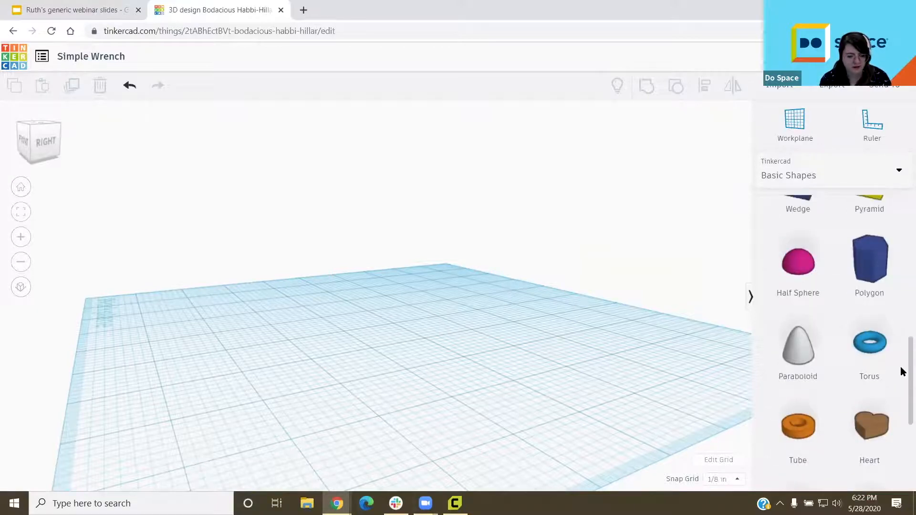
Step: Place the yellow Star from Basic Shapes on the workplane and view it closely from above
{"action": "scroll", "coordinate": [901, 388], "scroll_direction": "down", "scroll_amount": 5}
{"action": "left_click_drag", "start_coordinate": [875, 285], "coordinate": [403, 327]}
{"action": "right_click_drag", "start_coordinate": [277, 315], "coordinate": [558, 184]}
{"action": "right_click_drag", "start_coordinate": [434, 307], "coordinate": [413, 185]}
{"action": "scroll", "coordinate": [440, 191], "scroll_direction": "up", "scroll_amount": 5}
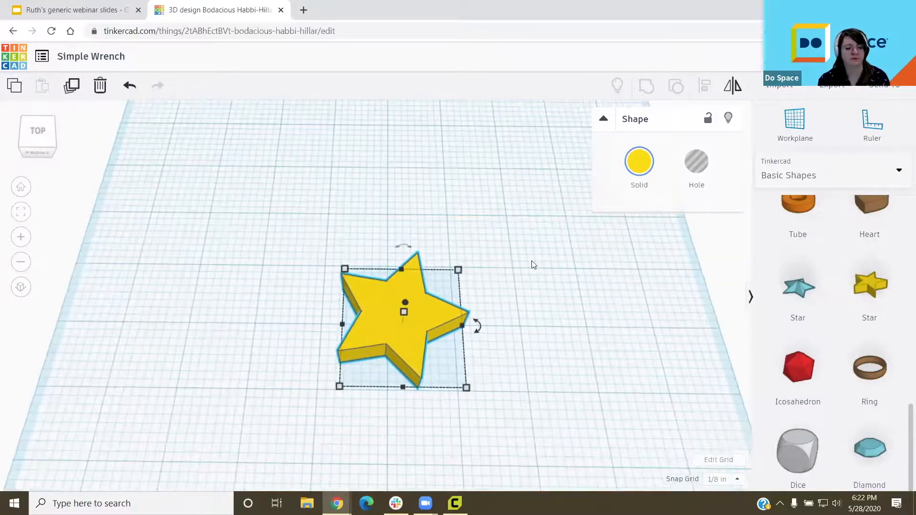
{"action": "scroll", "coordinate": [534, 265], "scroll_direction": "up", "scroll_amount": 3}
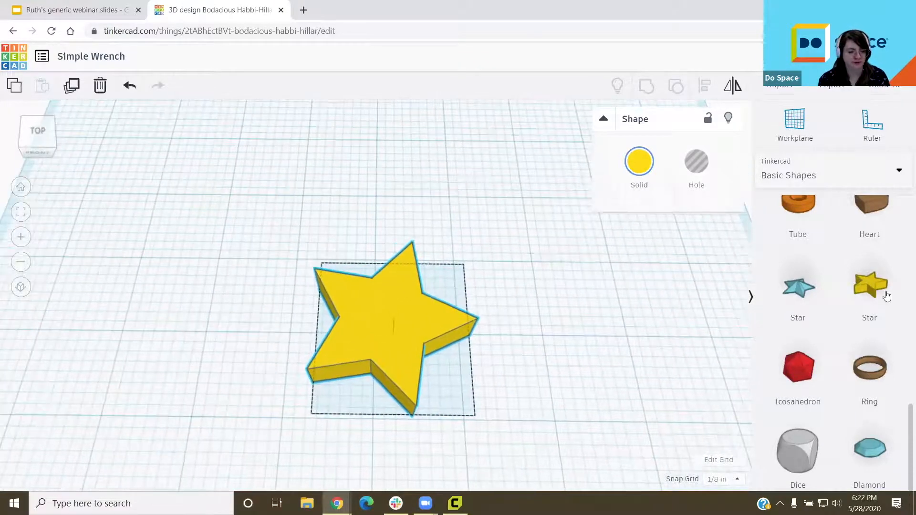
Step: Place a striped hole Box beside the star and delete it
{"action": "scroll", "coordinate": [879, 271], "scroll_direction": "up", "scroll_amount": 10}
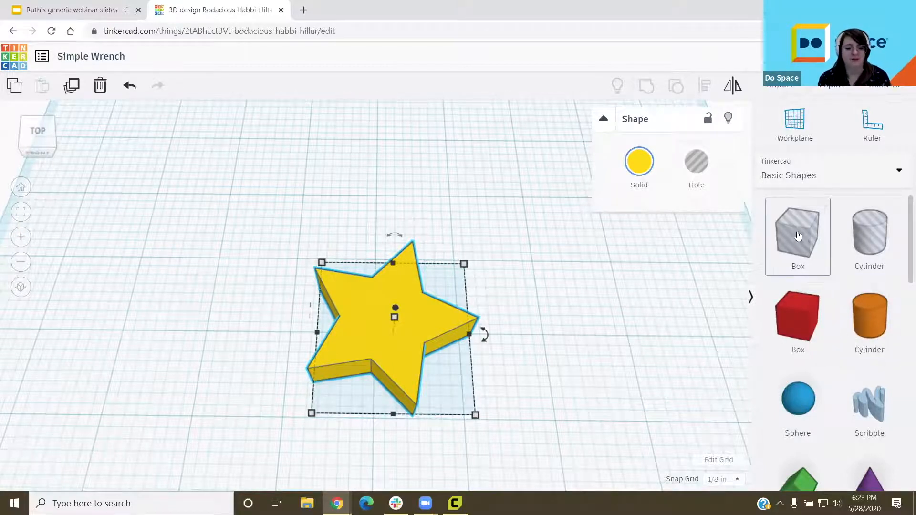
{"action": "left_click_drag", "start_coordinate": [807, 238], "coordinate": [620, 327]}
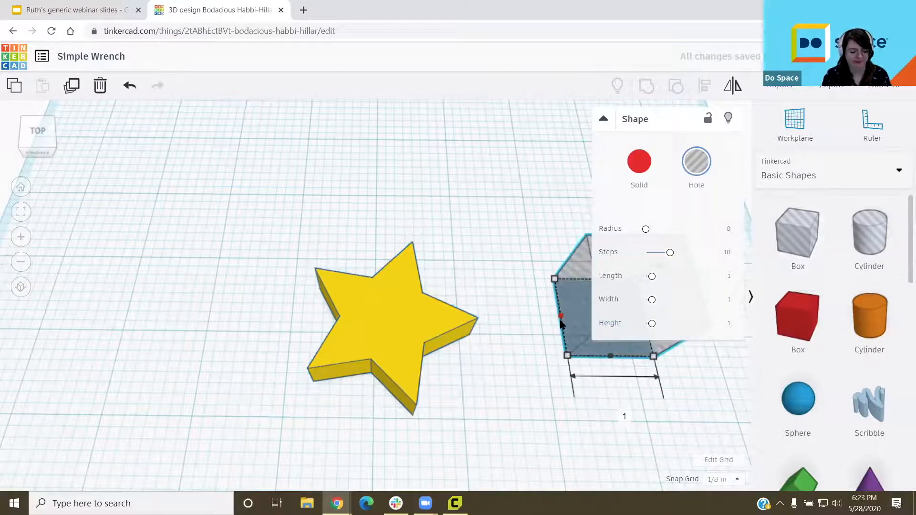
{"action": "key", "text": "Delete"}
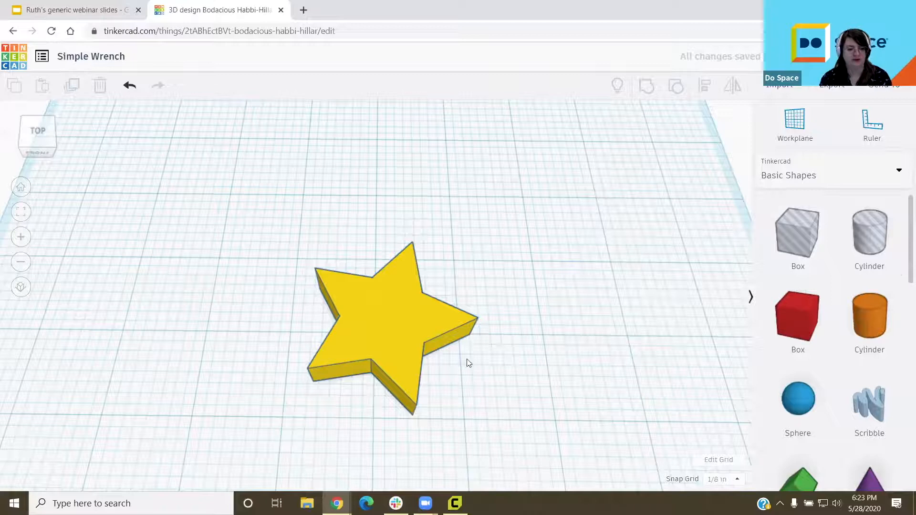
Step: Select the yellow star and move it freely around the workplane
{"action": "left_click", "coordinate": [353, 303]}
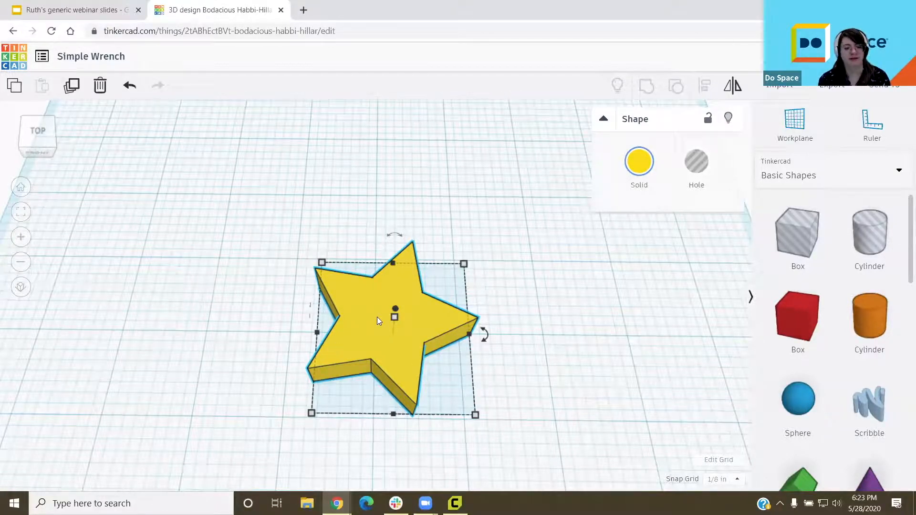
{"action": "left_click_drag", "start_coordinate": [373, 317], "coordinate": [377, 206]}
{"action": "left_click_drag", "start_coordinate": [349, 282], "coordinate": [301, 275]}
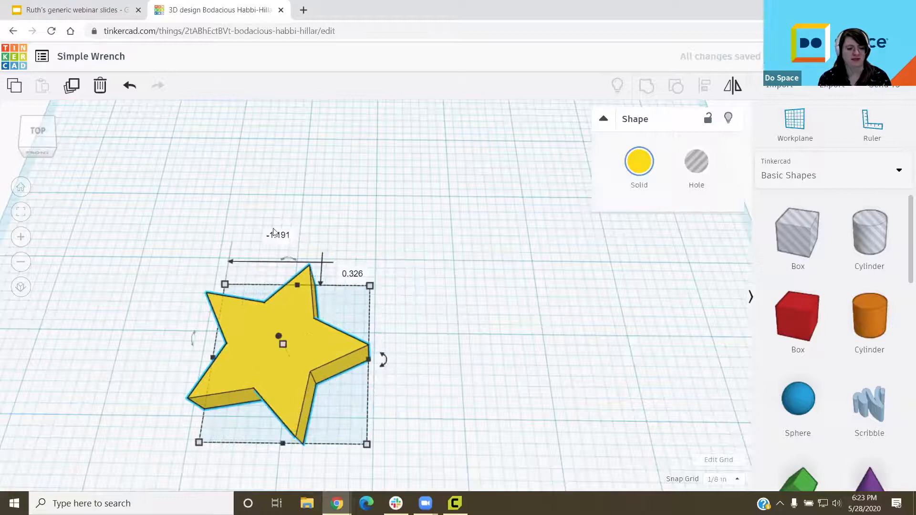
{"action": "left_click_drag", "start_coordinate": [285, 372], "coordinate": [389, 317]}
Step: From a low side view, slide the star about 1½ in by ⅝ in across the workplane, then check it from above and deselect it
{"action": "scroll", "coordinate": [529, 323], "scroll_direction": "down", "scroll_amount": 4}
{"action": "right_click_drag", "start_coordinate": [389, 280], "coordinate": [310, 200]}
{"action": "scroll", "coordinate": [384, 312], "scroll_direction": "up", "scroll_amount": 2}
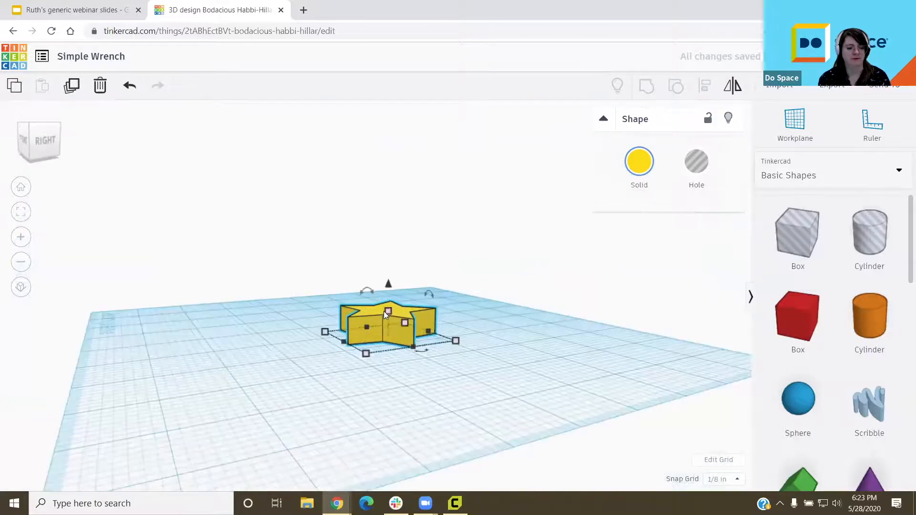
{"action": "scroll", "coordinate": [384, 312], "scroll_direction": "up", "scroll_amount": 2}
{"action": "left_click_drag", "start_coordinate": [384, 334], "coordinate": [448, 392]}
{"action": "scroll", "coordinate": [390, 429], "scroll_direction": "down", "scroll_amount": 2}
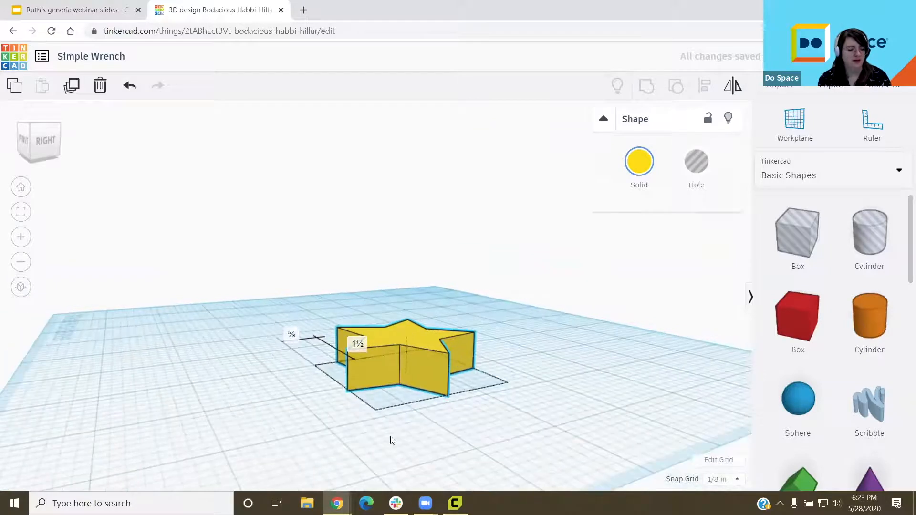
{"action": "right_click_drag", "start_coordinate": [528, 432], "coordinate": [409, 392]}
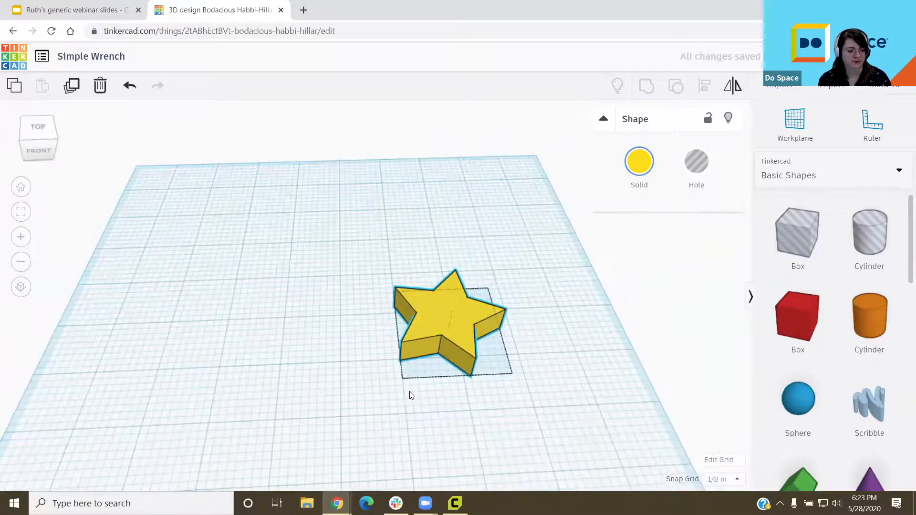
{"action": "scroll", "coordinate": [354, 333], "scroll_direction": "up", "scroll_amount": 2}
{"action": "left_click_drag", "start_coordinate": [371, 346], "coordinate": [375, 348]}
{"action": "left_click", "coordinate": [267, 385]}
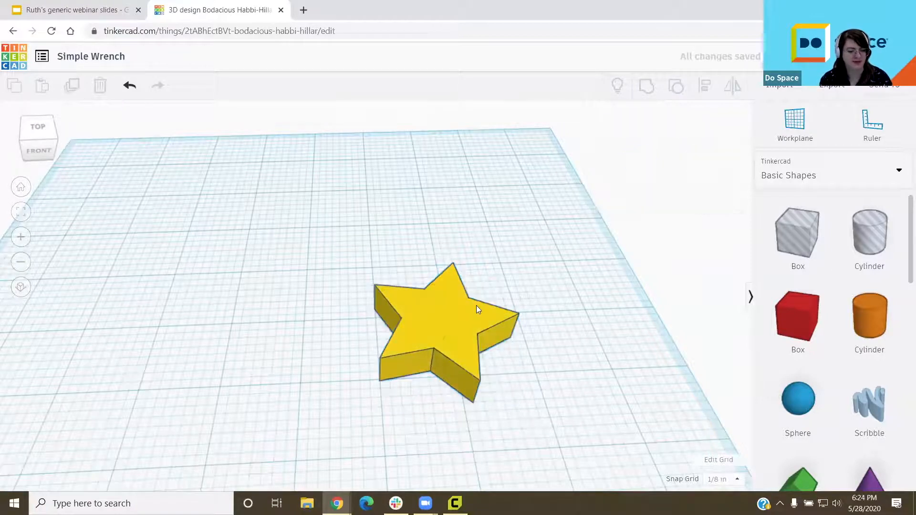
Step: Raise the star about ⅜ in above the workplane and view the gap from the front
{"action": "left_click", "coordinate": [470, 319]}
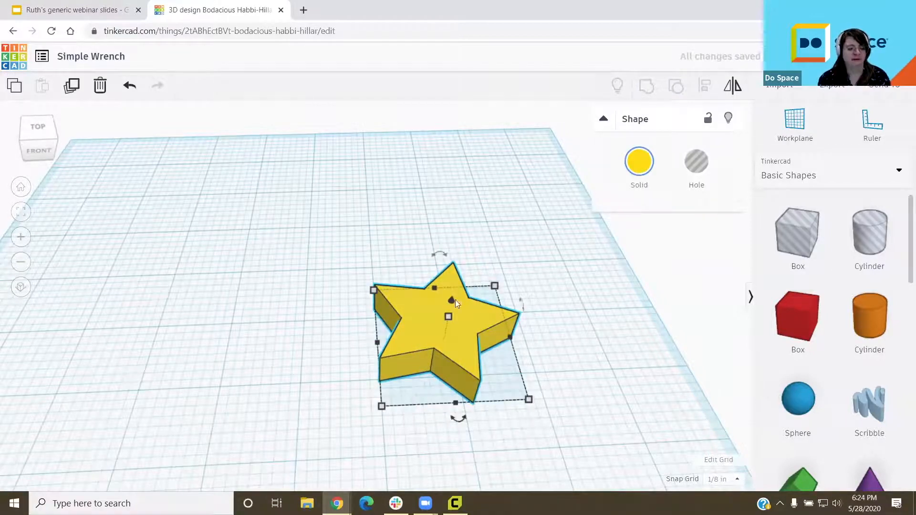
{"action": "mouse_move", "coordinate": [452, 299]}
{"action": "left_mouse_down"}
{"action": "mouse_move", "coordinate": [478, 196]}
{"action": "mouse_move", "coordinate": [475, 331]}
{"action": "mouse_move", "coordinate": [473, 286]}
{"action": "mouse_move", "coordinate": [449, 284]}
{"action": "left_mouse_up"}
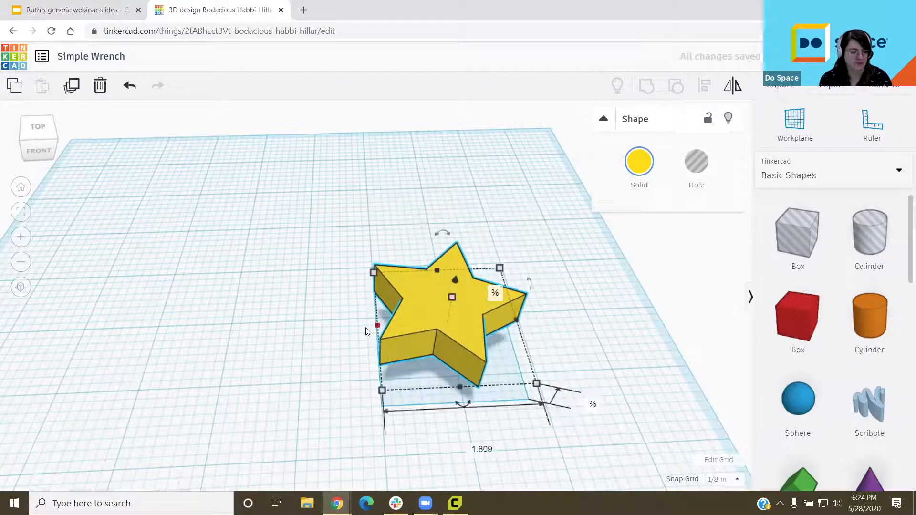
{"action": "right_click_drag", "start_coordinate": [463, 353], "coordinate": [460, 298]}
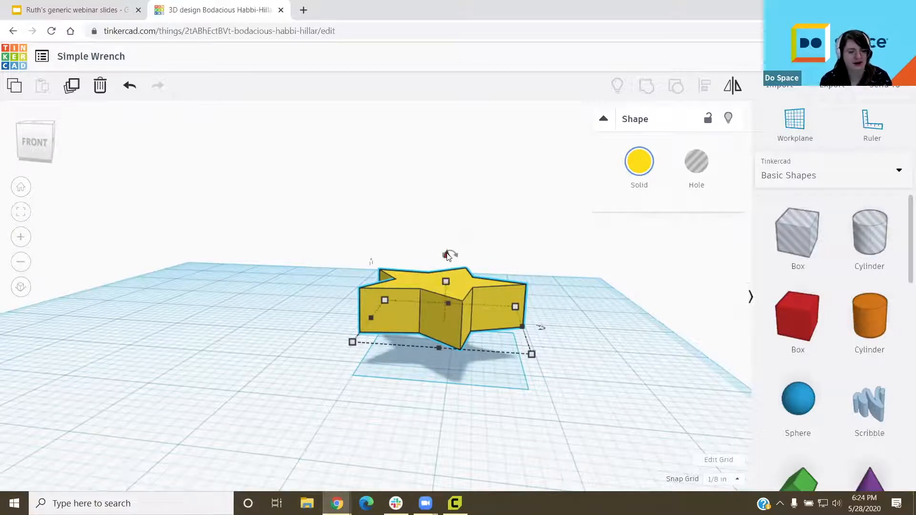
Step: Raise the star to about ⅞ in above the workplane and shift it slightly sideways
{"action": "left_click_drag", "start_coordinate": [451, 259], "coordinate": [428, 191]}
{"action": "left_click_drag", "start_coordinate": [428, 140], "coordinate": [409, 250]}
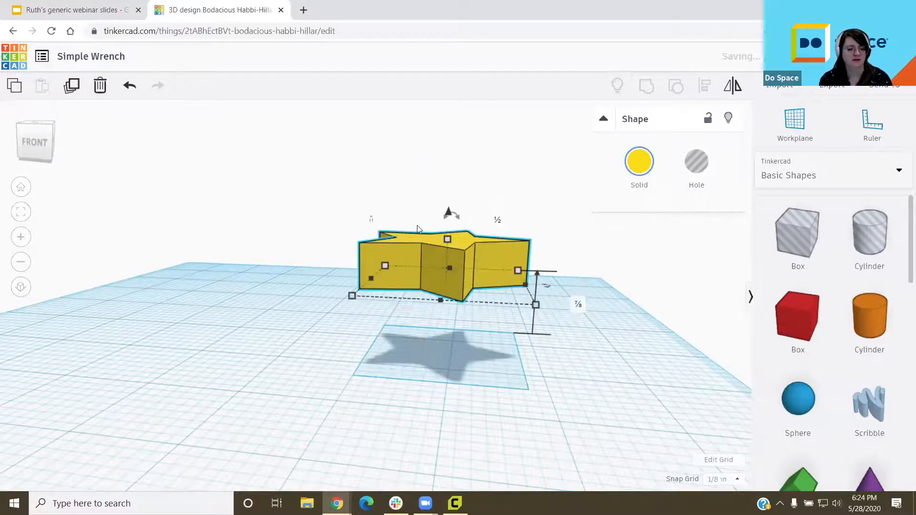
{"action": "left_click_drag", "start_coordinate": [388, 285], "coordinate": [401, 262]}
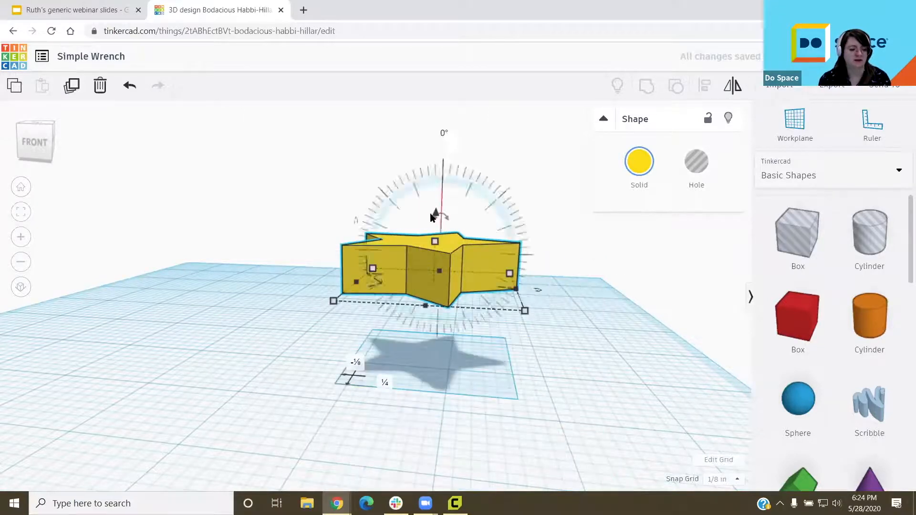
Step: Lower the star about ⅞ in so it sits back on the workplane
{"action": "left_click_drag", "start_coordinate": [436, 209], "coordinate": [419, 297]}
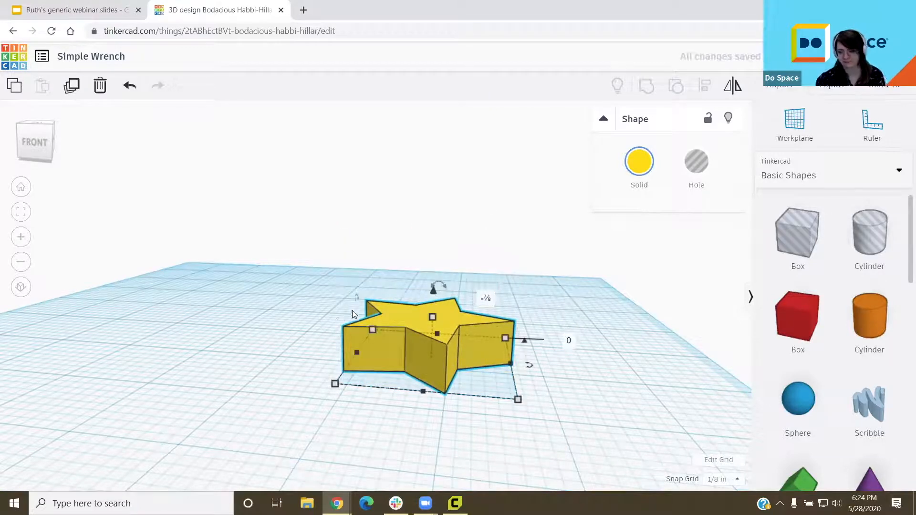
{"action": "mouse_move", "coordinate": [386, 335]}
{"action": "right_mouse_down"}
{"action": "mouse_move", "coordinate": [522, 287]}
{"action": "mouse_move", "coordinate": [517, 367]}
{"action": "mouse_move", "coordinate": [566, 292]}
{"action": "mouse_move", "coordinate": [570, 363]}
{"action": "right_mouse_up"}
{"action": "middle_click_drag", "start_coordinate": [570, 363], "coordinate": [601, 256]}
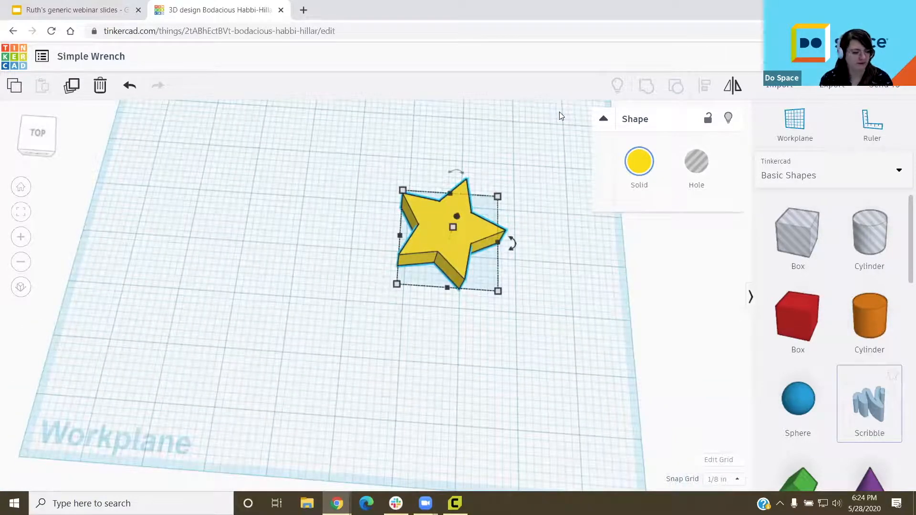
Step: Place a Scribble shape on the workplane and freehand-draw two round eyes and a half-moon mouth, then finish the drawing
{"action": "left_click_drag", "start_coordinate": [895, 364], "coordinate": [879, 452]}
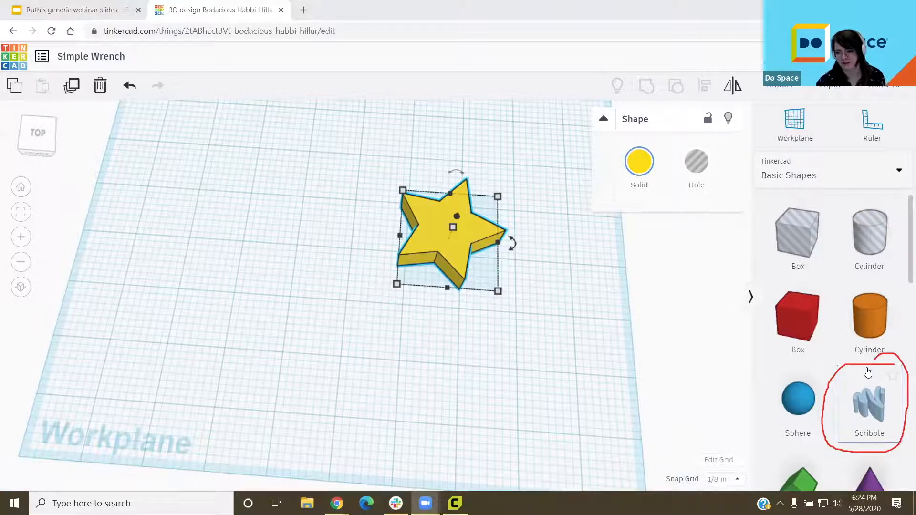
{"action": "mouse_move", "coordinate": [874, 422]}
{"action": "left_mouse_down"}
{"action": "mouse_move", "coordinate": [668, 382]}
{"action": "mouse_move", "coordinate": [373, 343]}
{"action": "mouse_move", "coordinate": [373, 353]}
{"action": "mouse_move", "coordinate": [342, 347]}
{"action": "mouse_move", "coordinate": [342, 360]}
{"action": "left_mouse_up"}
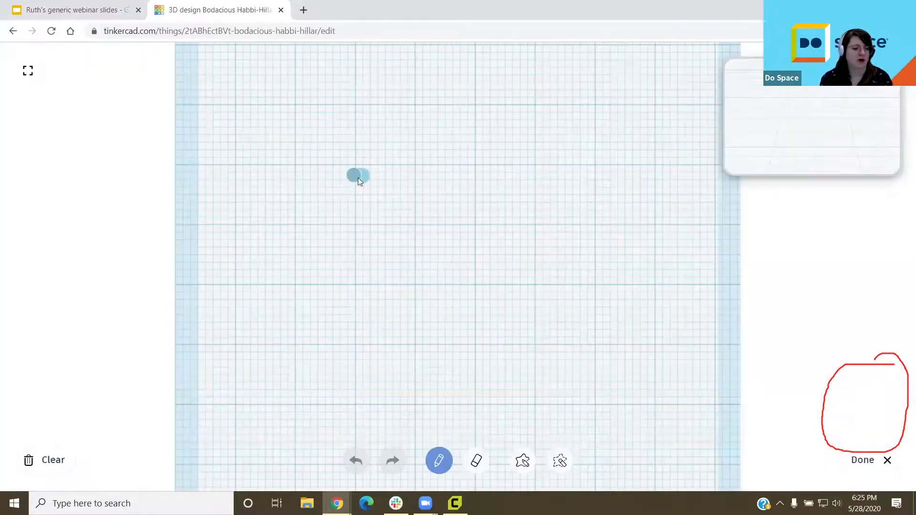
{"action": "mouse_move", "coordinate": [358, 177]}
{"action": "left_mouse_down"}
{"action": "mouse_move", "coordinate": [380, 188]}
{"action": "mouse_move", "coordinate": [361, 176]}
{"action": "left_mouse_up"}
{"action": "mouse_move", "coordinate": [529, 261]}
{"action": "left_mouse_down"}
{"action": "mouse_move", "coordinate": [593, 206]}
{"action": "mouse_move", "coordinate": [543, 264]}
{"action": "mouse_move", "coordinate": [538, 256]}
{"action": "left_mouse_up"}
{"action": "left_click_drag", "start_coordinate": [338, 308], "coordinate": [332, 325]}
{"action": "mouse_move", "coordinate": [342, 390]}
{"action": "left_mouse_down"}
{"action": "mouse_move", "coordinate": [503, 334]}
{"action": "mouse_move", "coordinate": [334, 304]}
{"action": "left_mouse_up"}
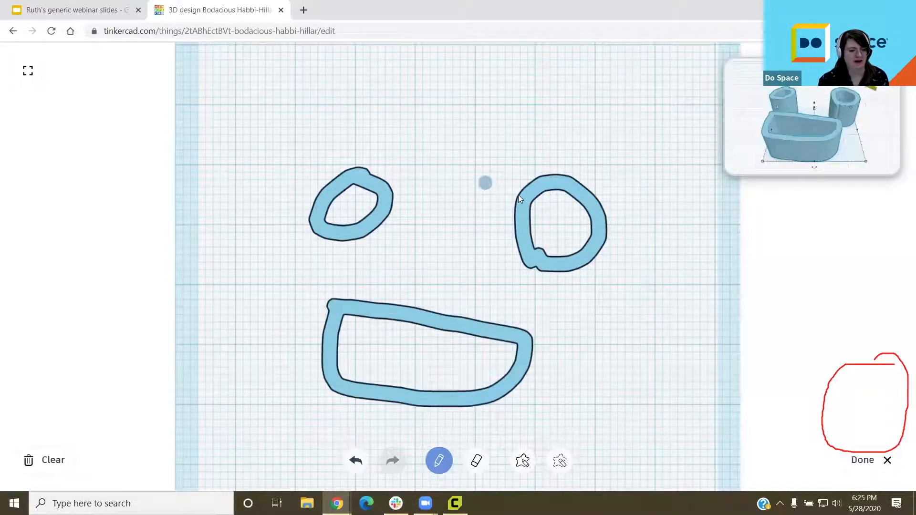
{"action": "left_click", "coordinate": [889, 462]}
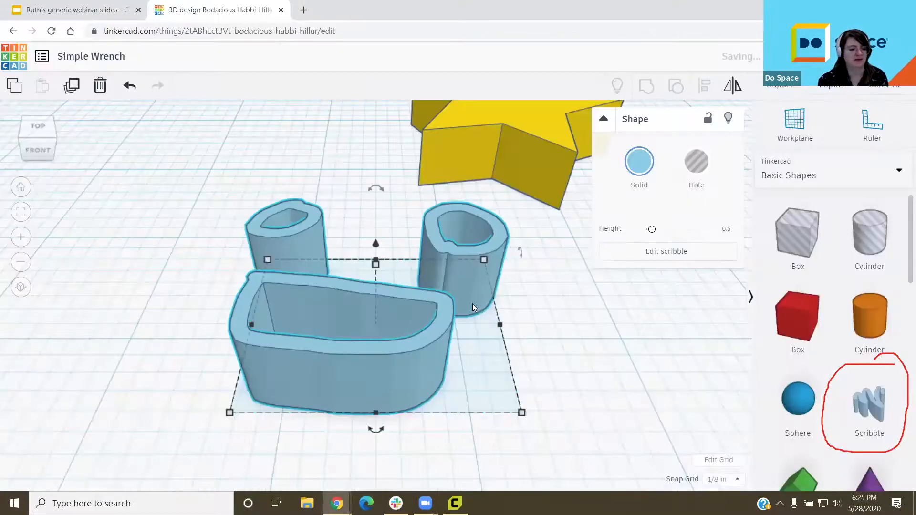
Step: Move the blue scribble face across the workplane so it sits apart from the star
{"action": "left_click_drag", "start_coordinate": [291, 331], "coordinate": [205, 196]}
{"action": "scroll", "coordinate": [396, 210], "scroll_direction": "down", "scroll_amount": 5}
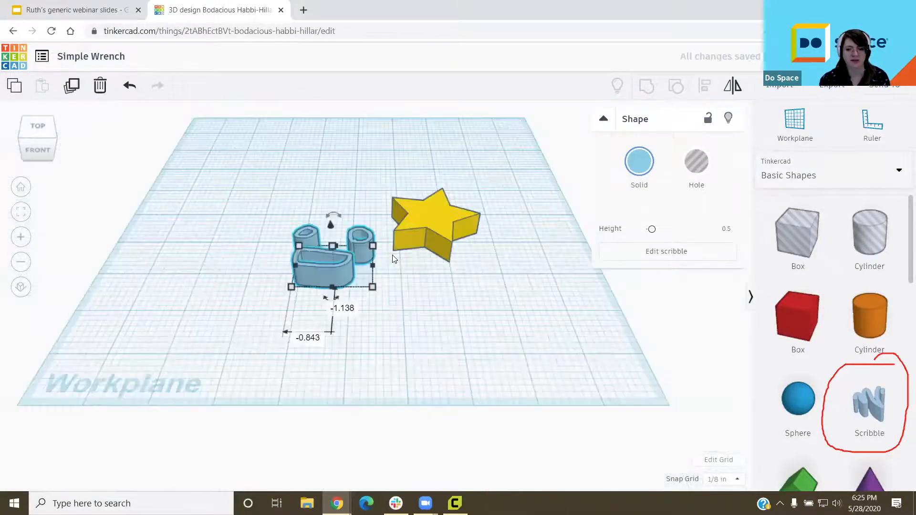
{"action": "scroll", "coordinate": [388, 266], "scroll_direction": "up", "scroll_amount": 3}
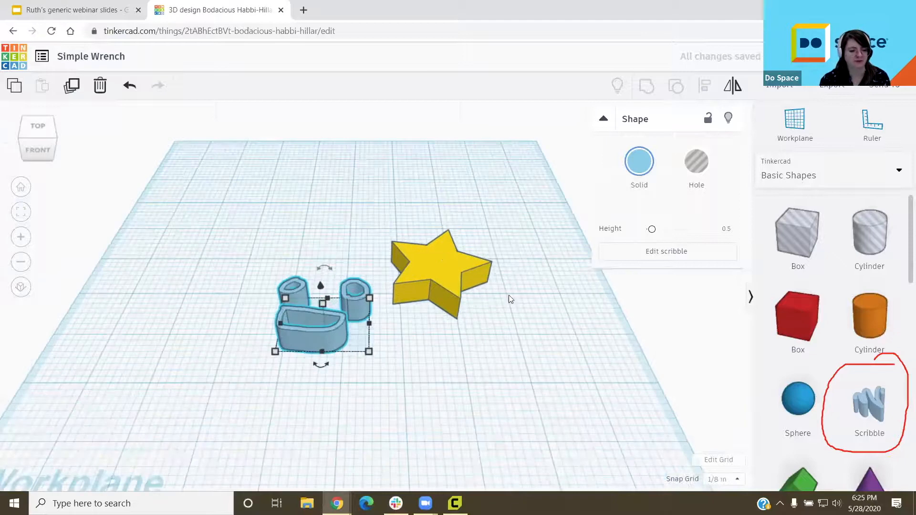
{"action": "scroll", "coordinate": [363, 309], "scroll_direction": "up", "scroll_amount": 4}
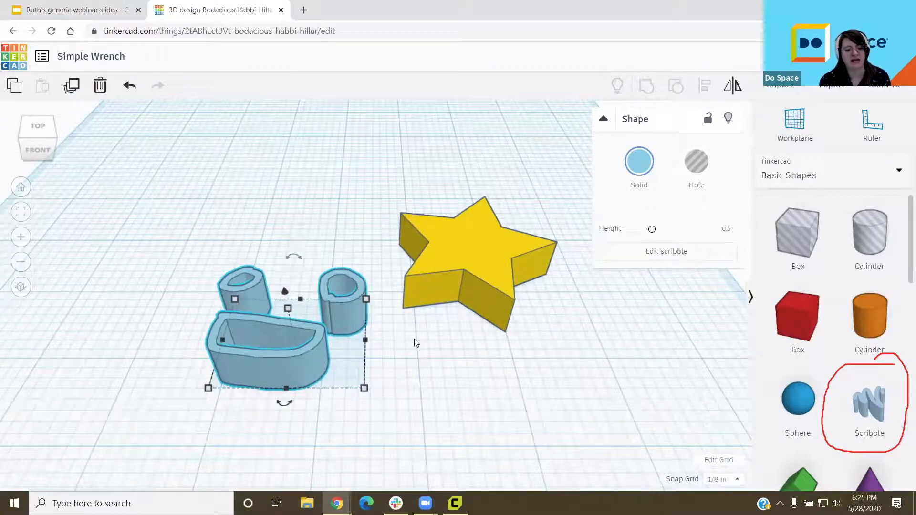
{"action": "mouse_move", "coordinate": [248, 313]}
{"action": "left_mouse_down"}
{"action": "mouse_move", "coordinate": [248, 301]}
{"action": "mouse_move", "coordinate": [241, 308]}
{"action": "left_mouse_up"}
Step: Move the star about ⅜ in away from the scribble and ⅜ in toward the front of the workplane
{"action": "left_click", "coordinate": [487, 248]}
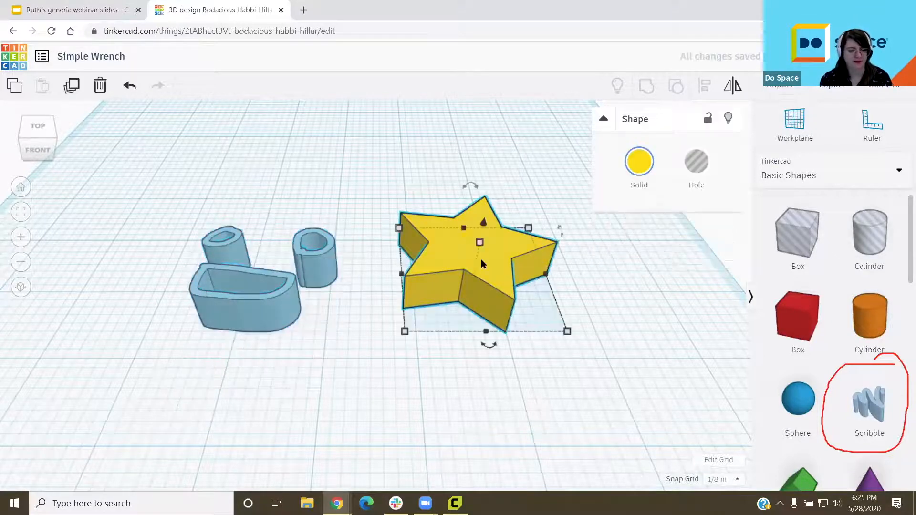
{"action": "left_click_drag", "start_coordinate": [450, 265], "coordinate": [515, 301]}
{"action": "left_click_drag", "start_coordinate": [451, 293], "coordinate": [482, 254]}
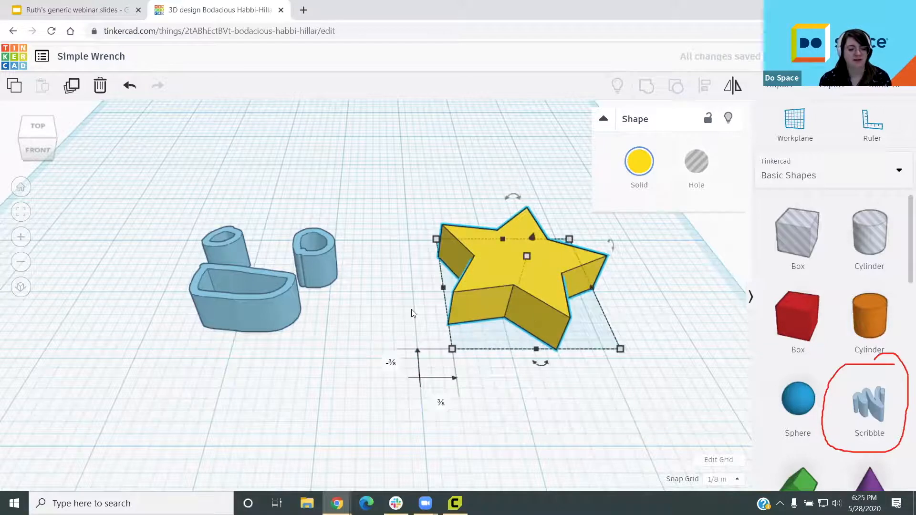
Step: Examine the rotation handles around the selected star from a low front view and from above
{"action": "scroll", "coordinate": [366, 316], "scroll_direction": "up", "scroll_amount": 2}
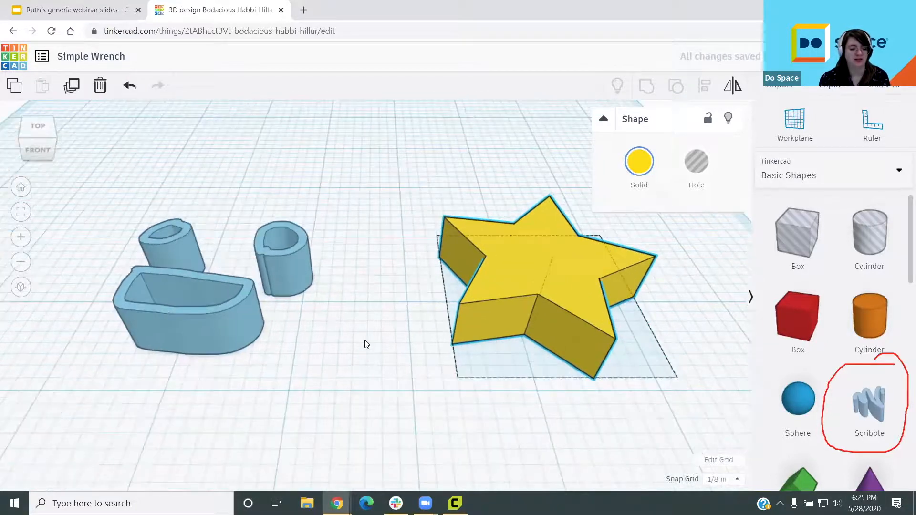
{"action": "scroll", "coordinate": [366, 344], "scroll_direction": "up", "scroll_amount": 2}
{"action": "scroll", "coordinate": [365, 340], "scroll_direction": "down", "scroll_amount": 1}
{"action": "right_click_drag", "start_coordinate": [338, 342], "coordinate": [335, 297]}
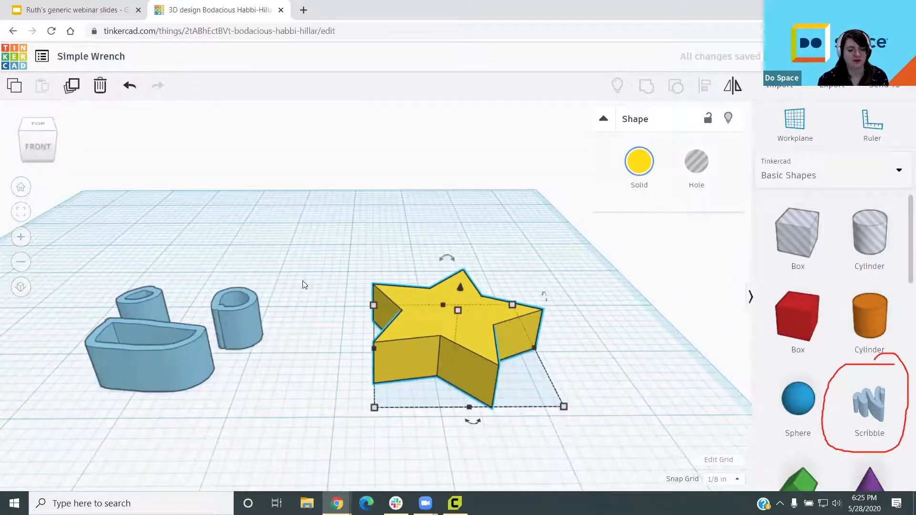
{"action": "middle_click_drag", "start_coordinate": [470, 355], "coordinate": [463, 337]}
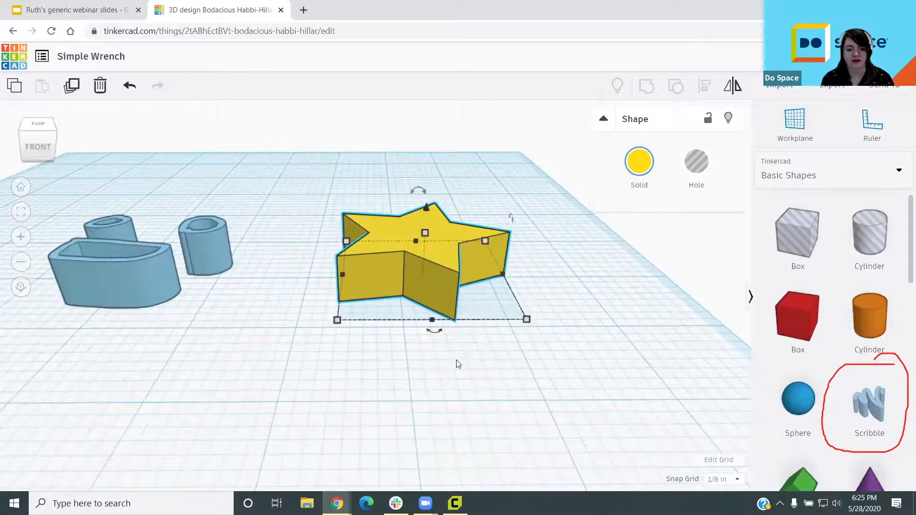
{"action": "scroll", "coordinate": [445, 342], "scroll_direction": "up", "scroll_amount": 1}
{"action": "mouse_move", "coordinate": [448, 340]}
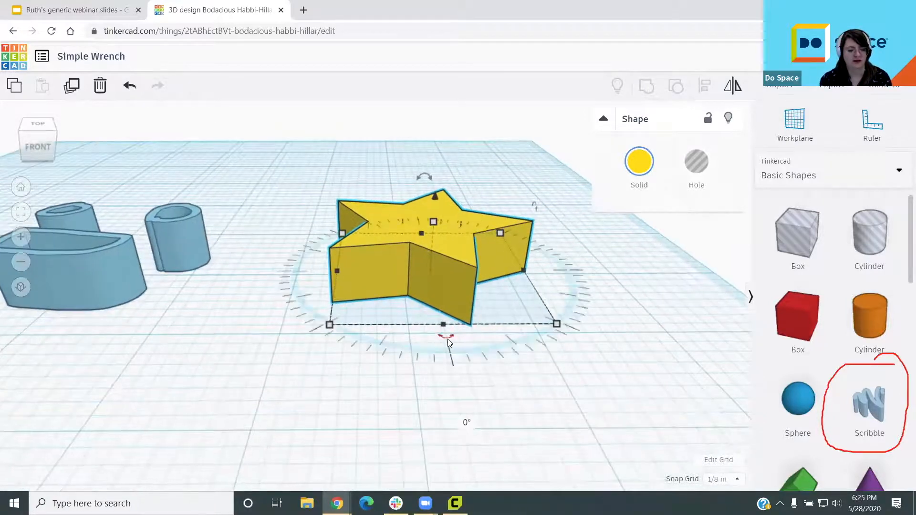
{"action": "right_click_drag", "start_coordinate": [467, 306], "coordinate": [437, 249]}
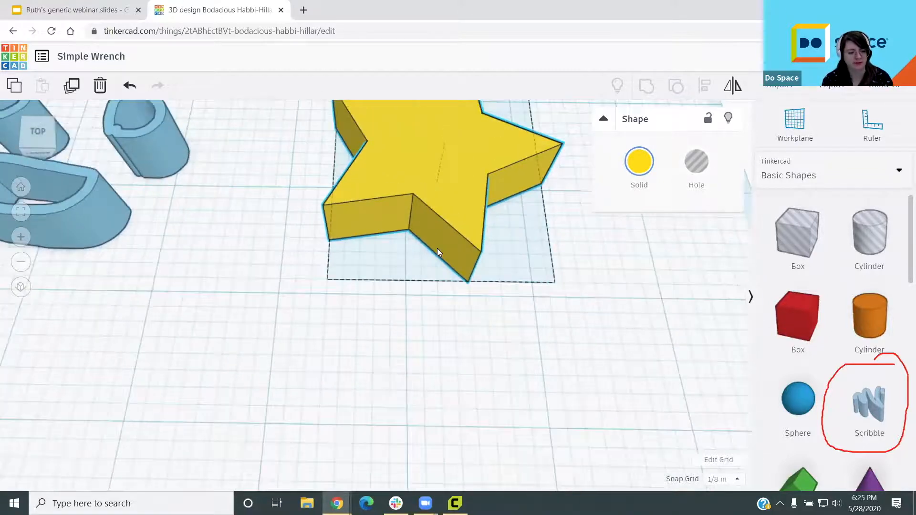
{"action": "middle_click_drag", "start_coordinate": [439, 140], "coordinate": [427, 215]}
{"action": "scroll", "coordinate": [437, 134], "scroll_direction": "up", "scroll_amount": 2}
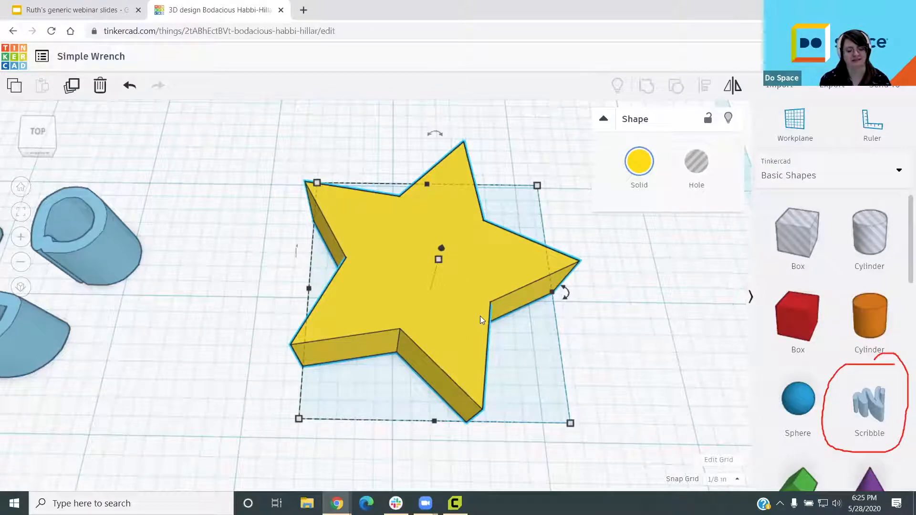
{"action": "scroll", "coordinate": [386, 339], "scroll_direction": "down", "scroll_amount": 1}
{"action": "scroll", "coordinate": [473, 144], "scroll_direction": "down", "scroll_amount": 2}
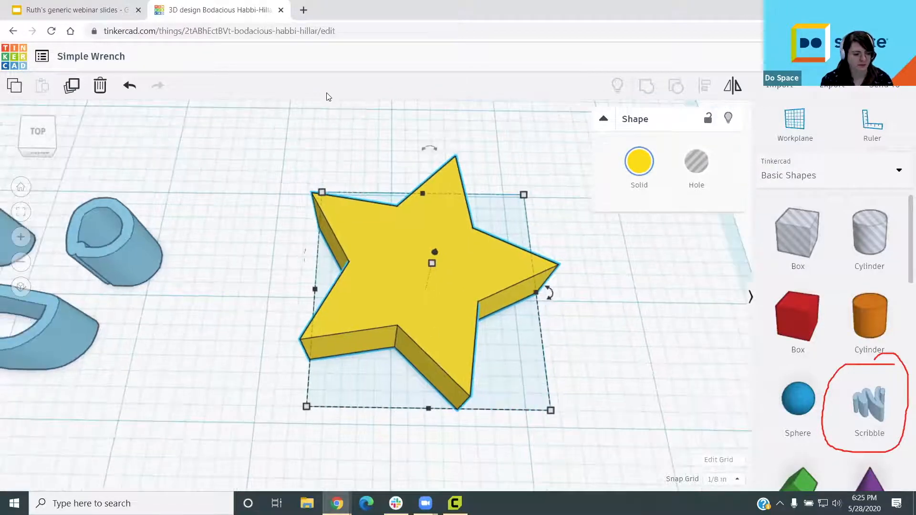
{"action": "mouse_move", "coordinate": [537, 281]}
{"action": "left_mouse_down"}
{"action": "mouse_move", "coordinate": [555, 306]}
{"action": "mouse_move", "coordinate": [532, 304]}
{"action": "mouse_move", "coordinate": [540, 280]}
{"action": "left_mouse_up"}
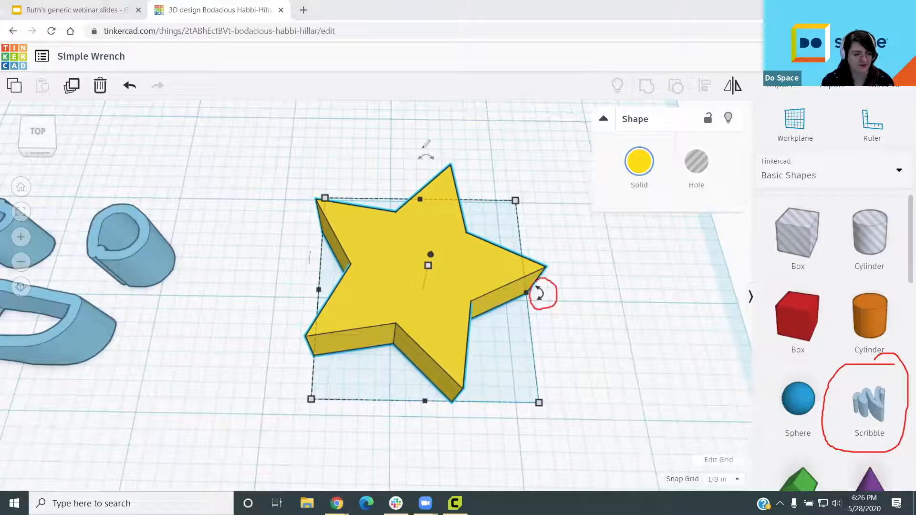
{"action": "mouse_move", "coordinate": [409, 170]}
{"action": "left_mouse_down"}
{"action": "mouse_move", "coordinate": [437, 152]}
{"action": "mouse_move", "coordinate": [406, 164]}
{"action": "left_mouse_up"}
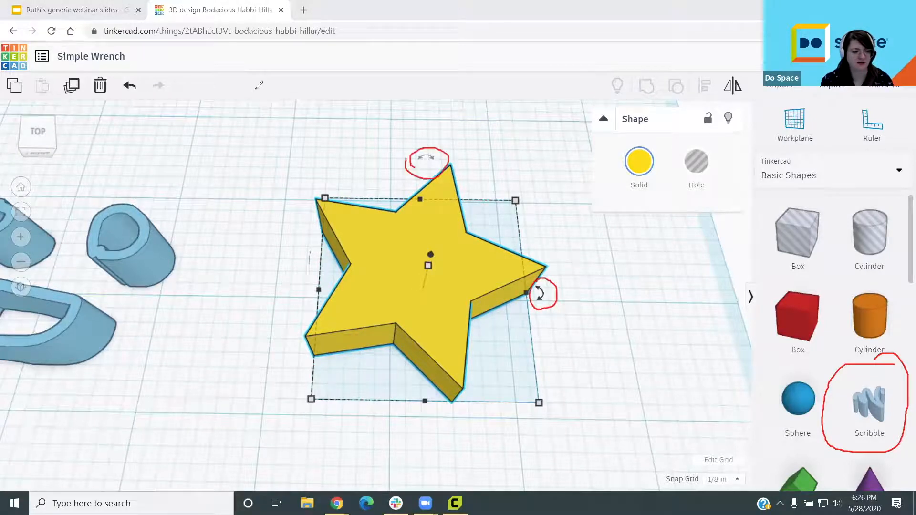
{"action": "mouse_move", "coordinate": [307, 271]}
{"action": "left_mouse_down"}
{"action": "mouse_move", "coordinate": [318, 257]}
{"action": "mouse_move", "coordinate": [316, 276]}
{"action": "mouse_move", "coordinate": [315, 246]}
{"action": "left_mouse_up"}
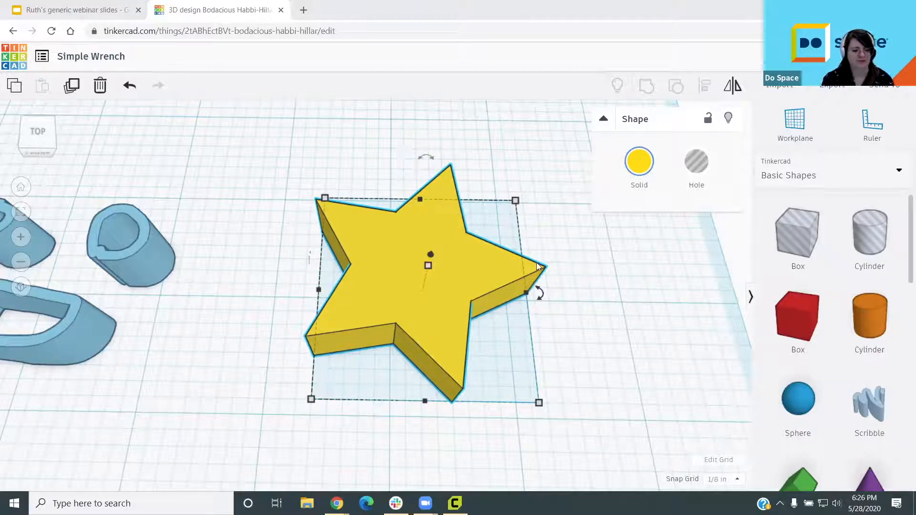
Step: Rotate the star flat on the workplane around its vertical axis by exactly 90°
{"action": "right_click_drag", "start_coordinate": [570, 380], "coordinate": [540, 359]}
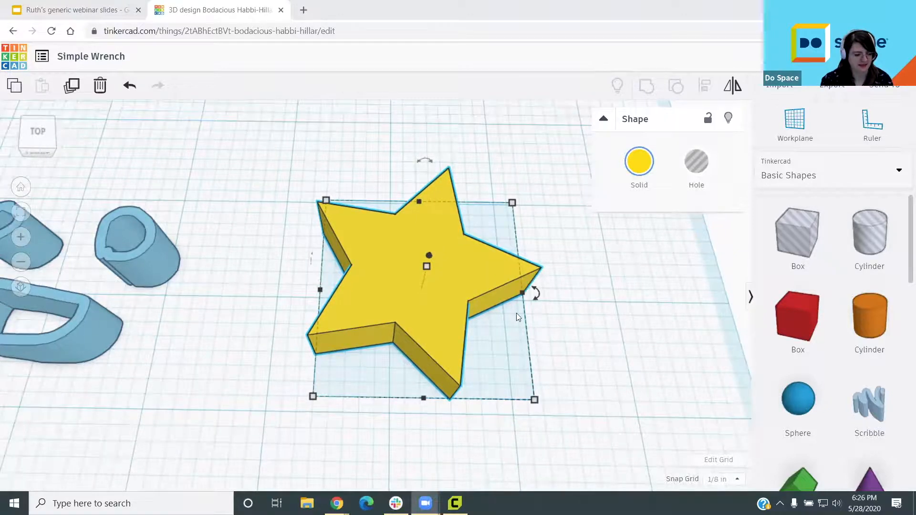
{"action": "right_click_drag", "start_coordinate": [517, 313], "coordinate": [537, 374]}
{"action": "right_click_drag", "start_coordinate": [494, 330], "coordinate": [466, 336]}
{"action": "left_click_drag", "start_coordinate": [466, 336], "coordinate": [392, 247]}
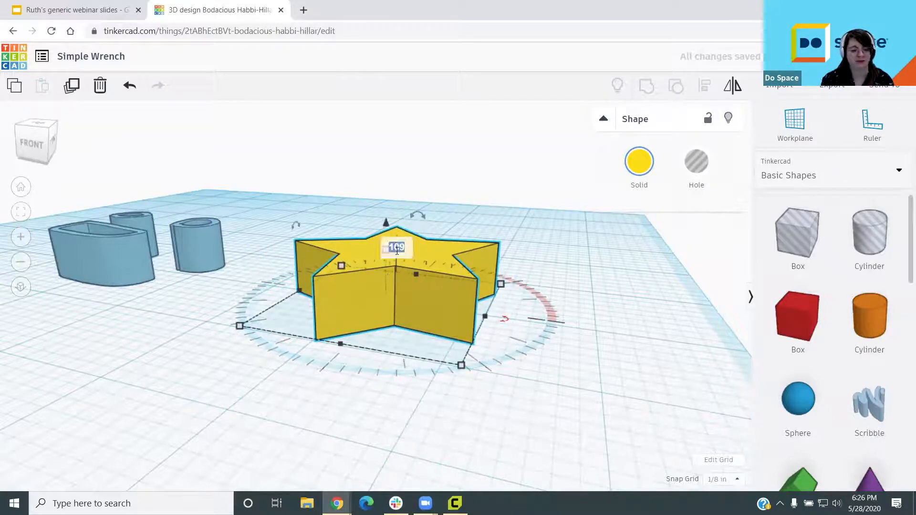
{"action": "key", "text": "BackSpace"}
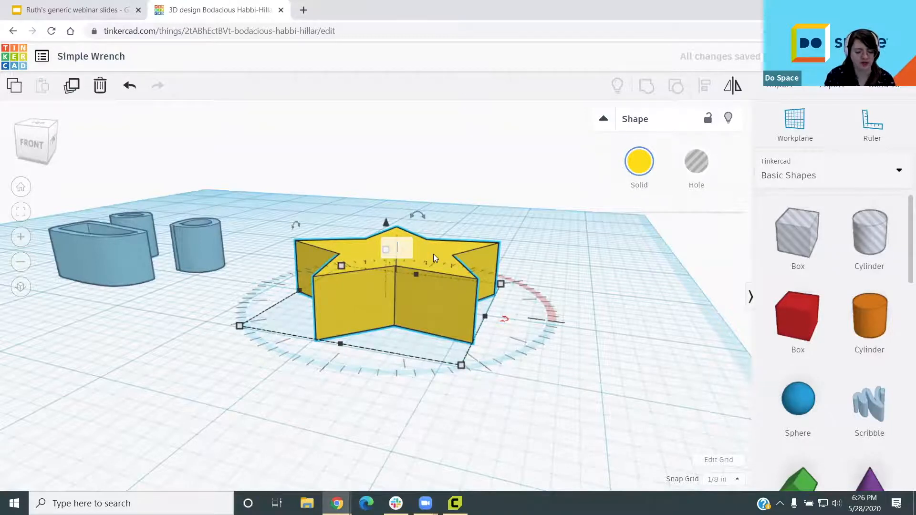
{"action": "type", "text": "90"}
{"action": "key", "text": "Return"}
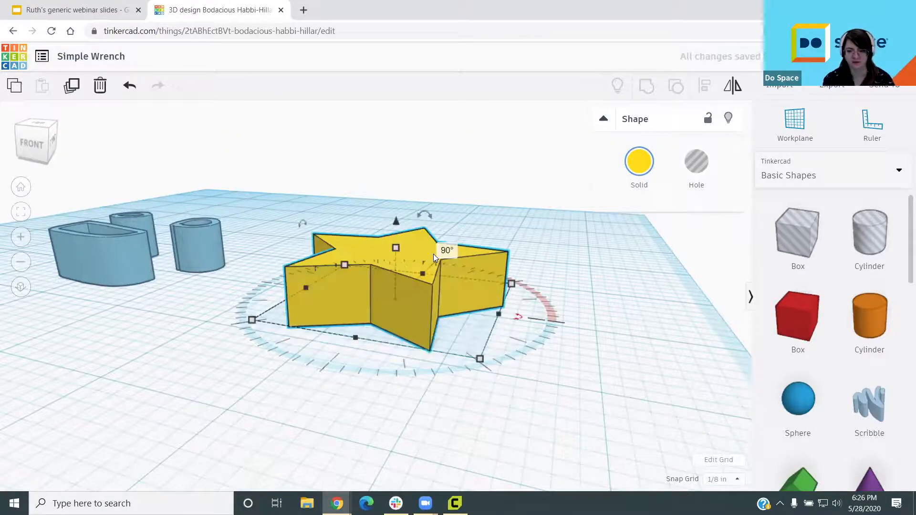
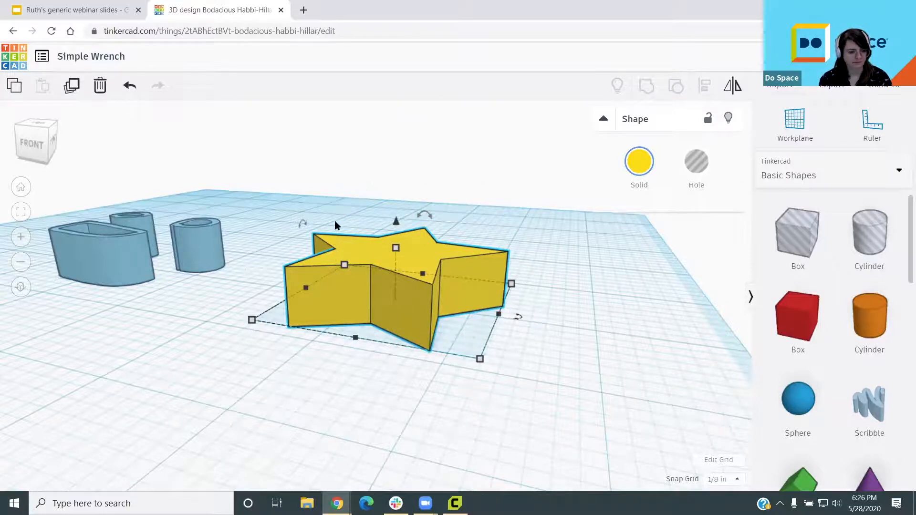
Step: Tilt the star upright by rotating it about 101° around its front-to-back axis
{"action": "left_click_drag", "start_coordinate": [425, 213], "coordinate": [496, 288]}
{"action": "scroll", "coordinate": [486, 189], "scroll_direction": "down", "scroll_amount": 3}
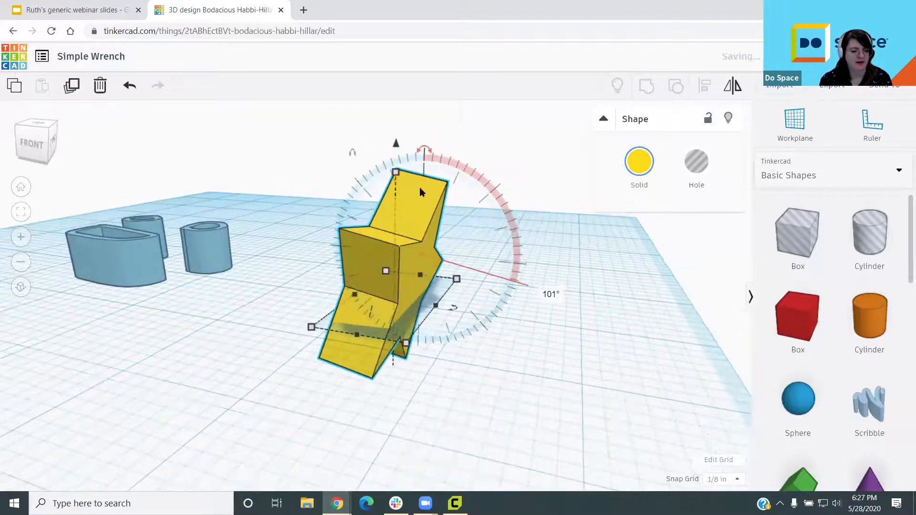
{"action": "right_click_drag", "start_coordinate": [350, 211], "coordinate": [288, 211]}
{"action": "key", "text": "f"}
{"action": "scroll", "coordinate": [362, 246], "scroll_direction": "up", "scroll_amount": 2}
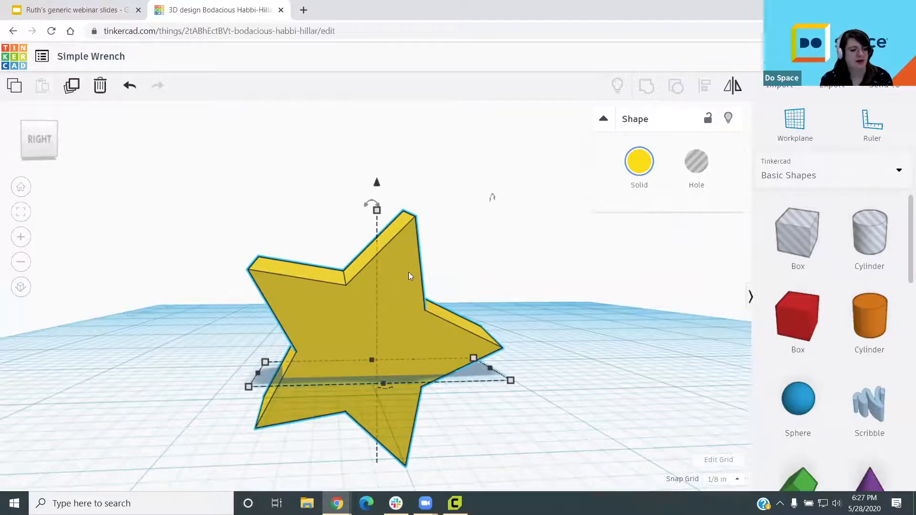
{"action": "middle_click_drag", "start_coordinate": [333, 222], "coordinate": [355, 233]}
{"action": "right_click_drag", "start_coordinate": [356, 233], "coordinate": [431, 237]}
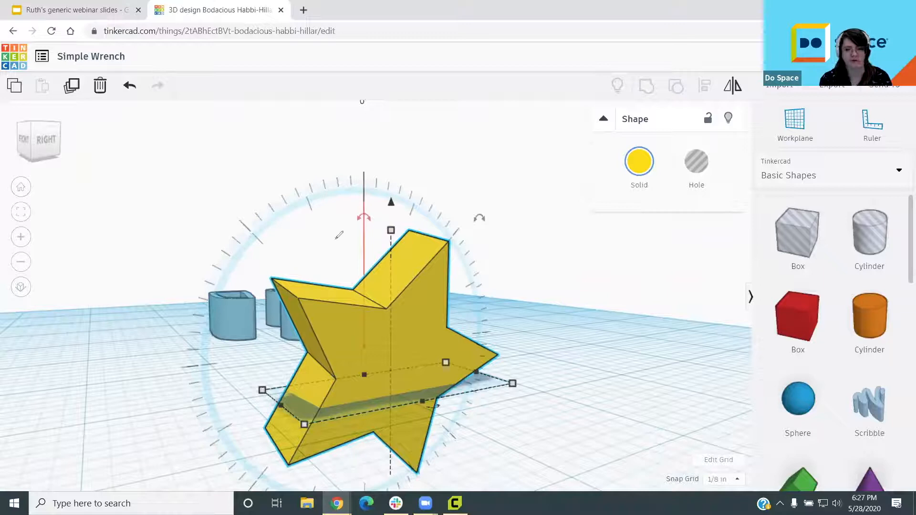
Step: Rotate the upright star by 60° around its left-to-right axis and check it from the front
{"action": "mouse_move", "coordinate": [326, 236]}
{"action": "left_mouse_down"}
{"action": "mouse_move", "coordinate": [375, 204]}
{"action": "mouse_move", "coordinate": [342, 234]}
{"action": "left_mouse_up"}
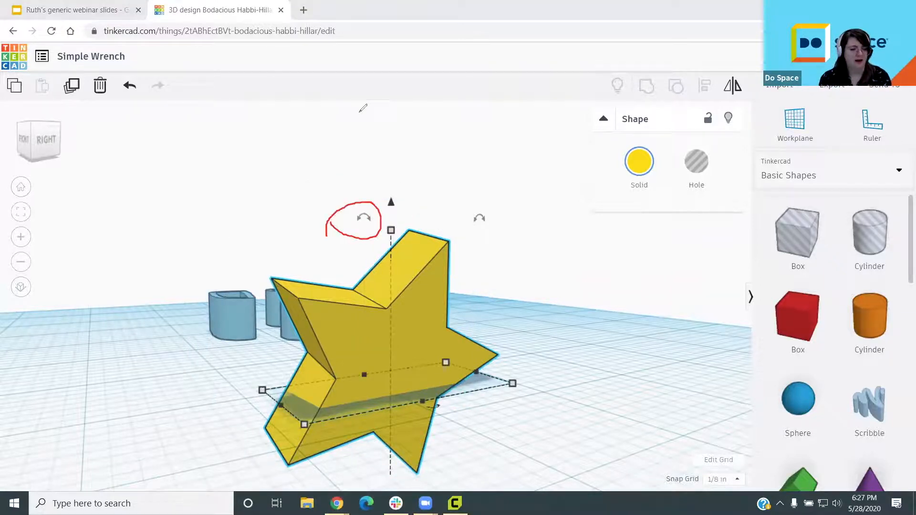
{"action": "left_click_drag", "start_coordinate": [367, 223], "coordinate": [529, 260]}
{"action": "left_click", "coordinate": [522, 255]}
{"action": "type", "text": "60"}
{"action": "key", "text": "Return"}
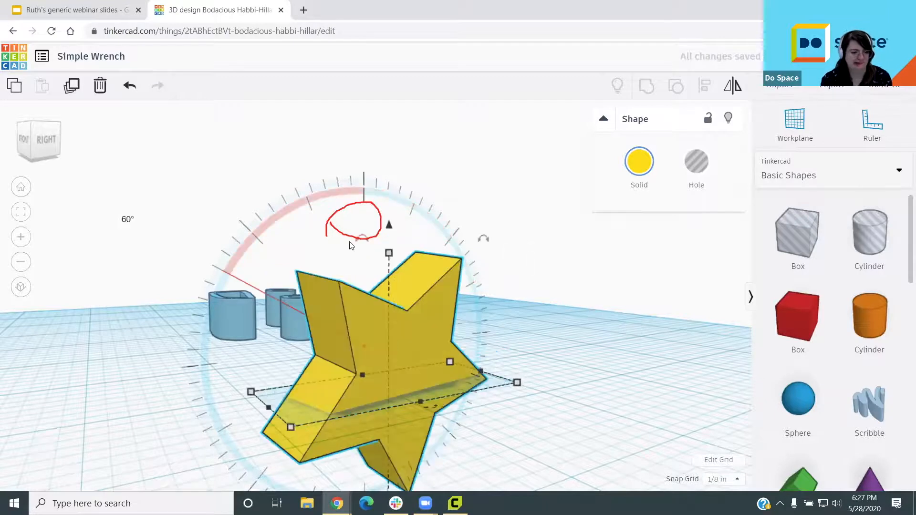
{"action": "scroll", "coordinate": [305, 288], "scroll_direction": "down", "scroll_amount": 2}
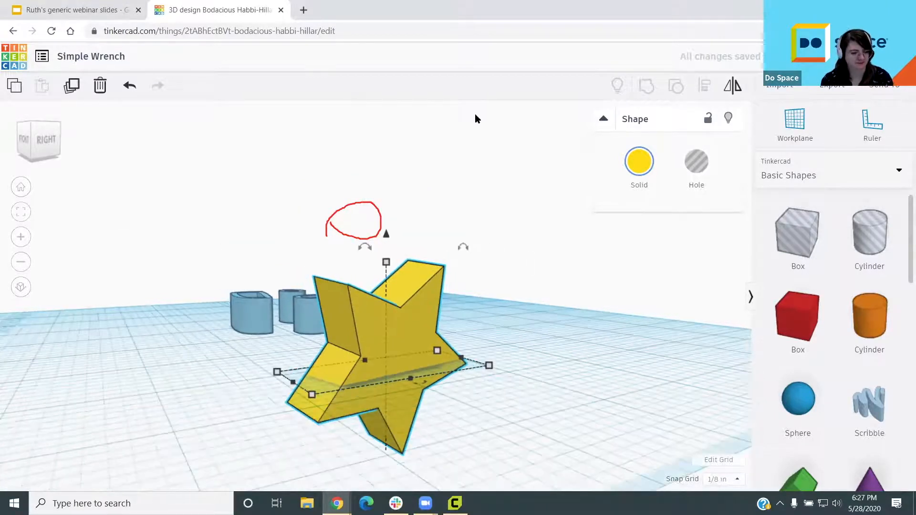
{"action": "right_click_drag", "start_coordinate": [375, 280], "coordinate": [430, 365]}
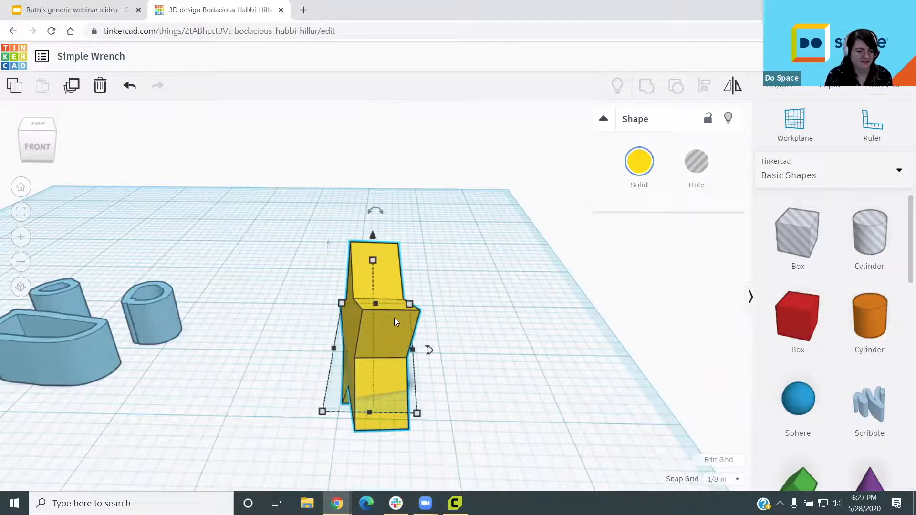
Step: Delete the tilted star and place a new yellow star from Basic Shapes on the workplane beside the scribble shapes
{"action": "key", "text": "Delete"}
{"action": "scroll", "coordinate": [835, 371], "scroll_direction": "down", "scroll_amount": 15}
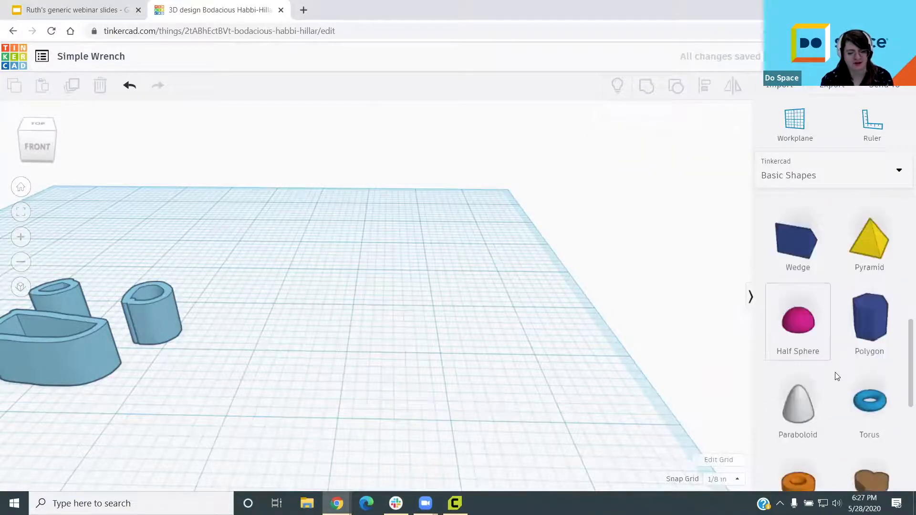
{"action": "left_click_drag", "start_coordinate": [480, 301], "coordinate": [386, 341]}
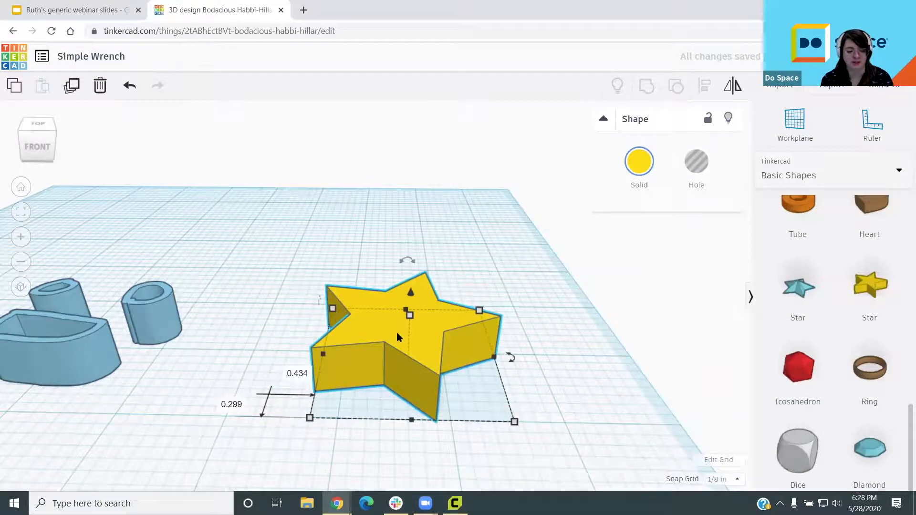
{"action": "scroll", "coordinate": [545, 399], "scroll_direction": "down", "scroll_amount": 2}
{"action": "scroll", "coordinate": [565, 403], "scroll_direction": "up", "scroll_amount": 2}
{"action": "middle_click_drag", "start_coordinate": [493, 439], "coordinate": [433, 399]}
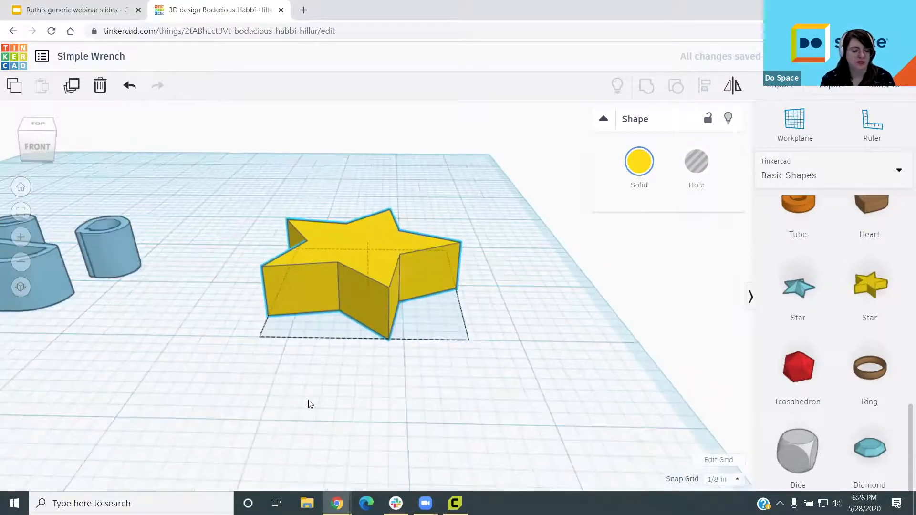
Step: Check the star's corner and top size handles, and stretch its width to 2⅝ in by a front corner
{"action": "mouse_move", "coordinate": [248, 382]}
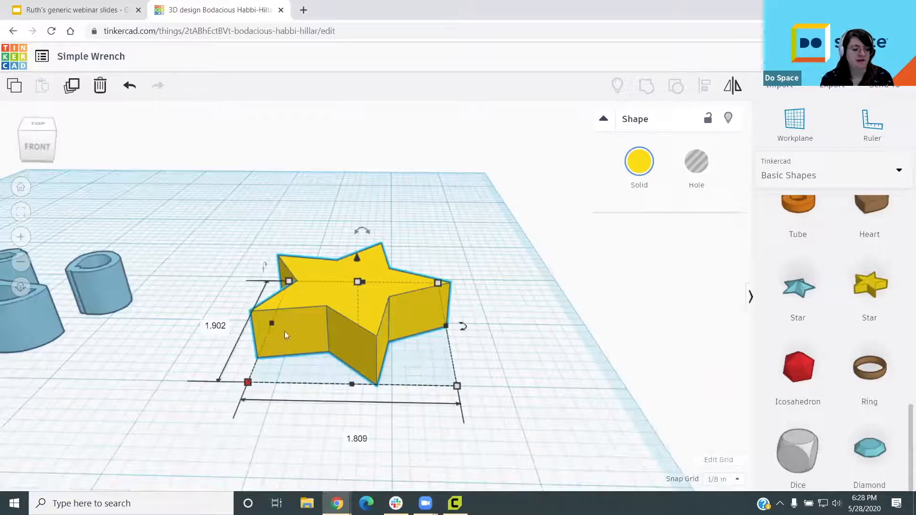
{"action": "mouse_move", "coordinate": [440, 281]}
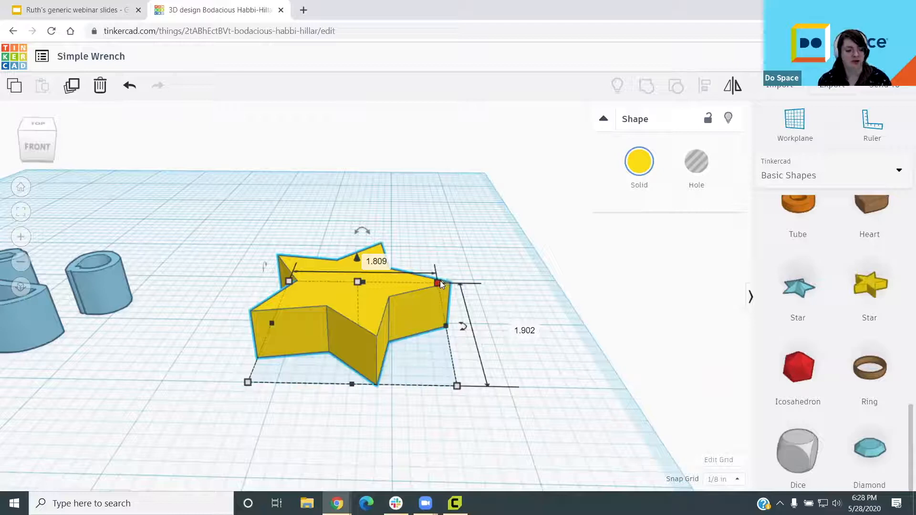
{"action": "right_click_drag", "start_coordinate": [377, 390], "coordinate": [361, 303]}
{"action": "mouse_move", "coordinate": [361, 289]}
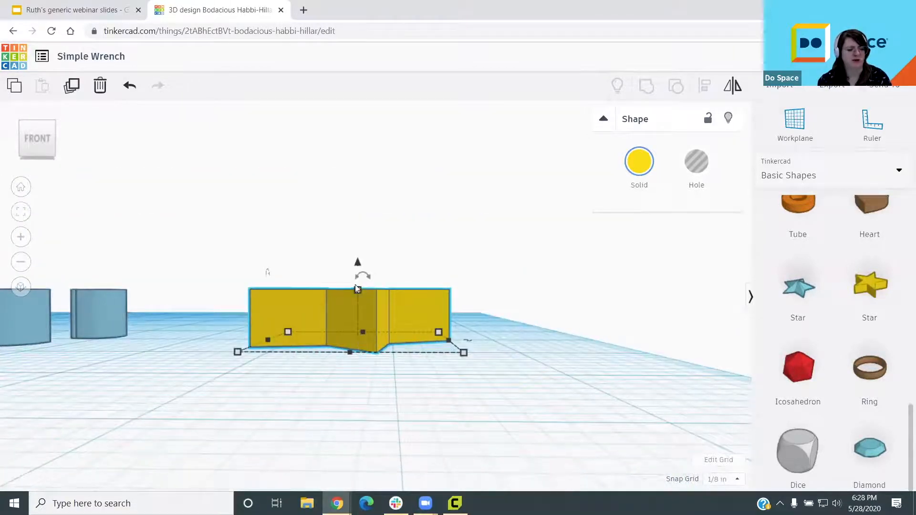
{"action": "right_click_drag", "start_coordinate": [187, 358], "coordinate": [254, 383]}
{"action": "mouse_move", "coordinate": [254, 384]}
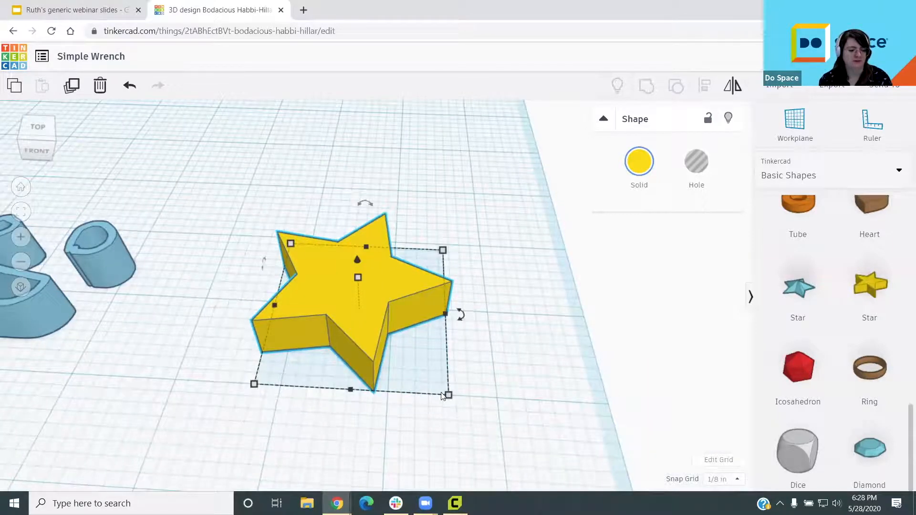
{"action": "left_click_drag", "start_coordinate": [449, 396], "coordinate": [546, 404]}
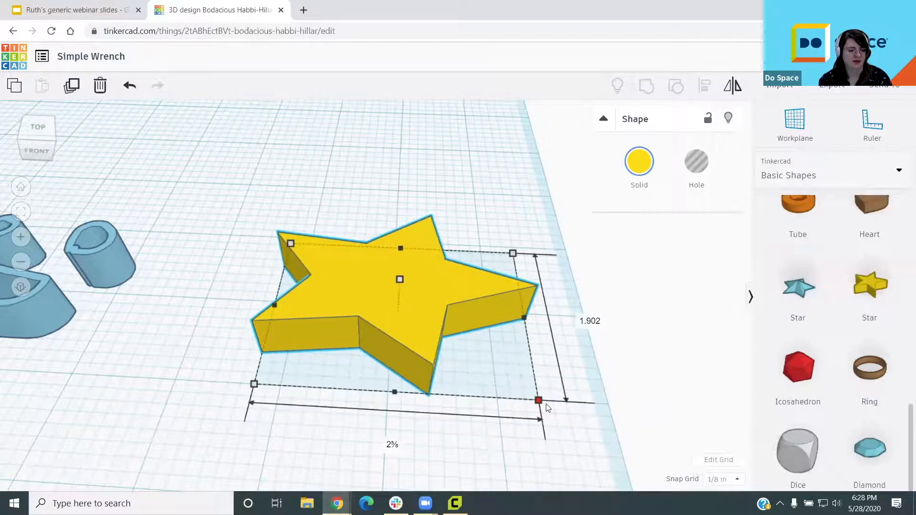
Step: Set the widened star's depth to exactly 1 in
{"action": "left_click", "coordinate": [592, 321]}
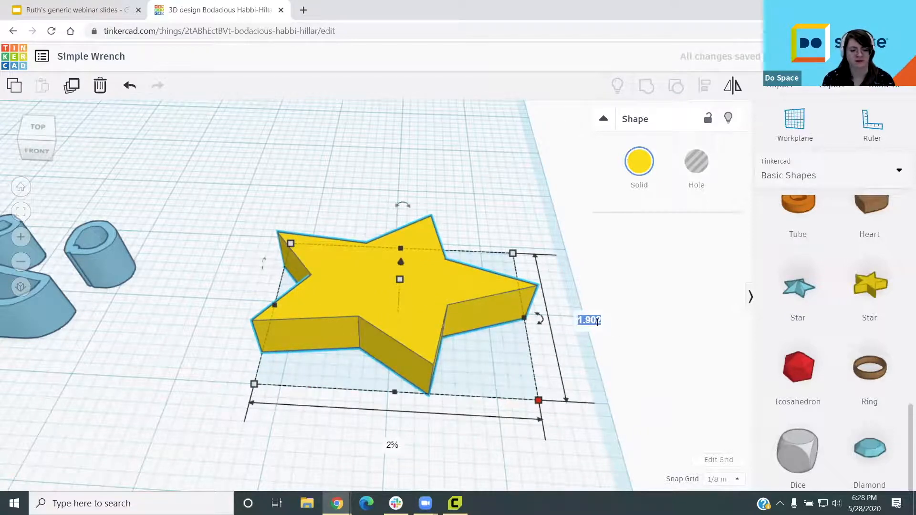
{"action": "type", "text": "1"}
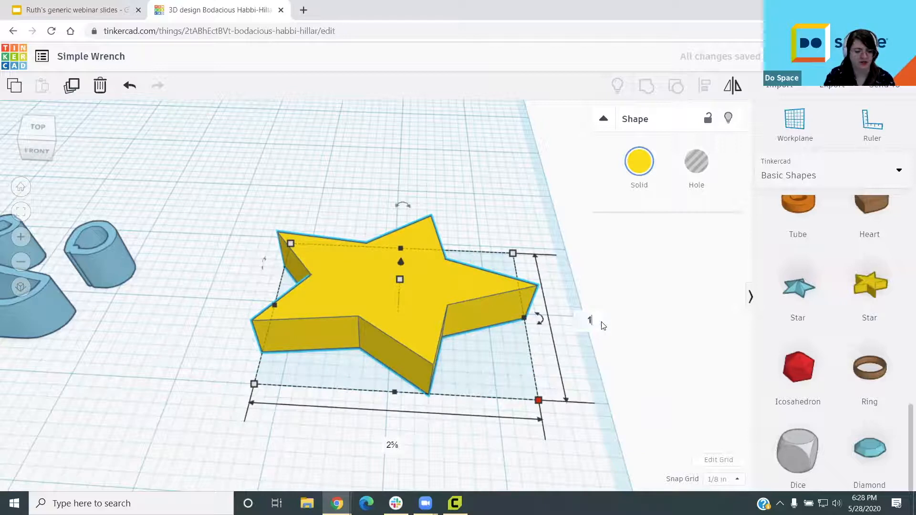
{"action": "key", "text": "Return"}
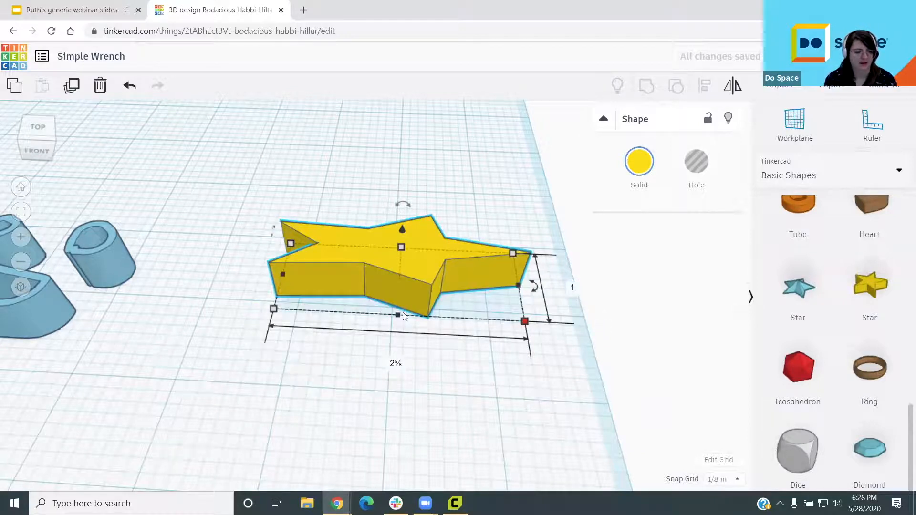
Step: Stretch the star's depth to about 2.15 in from its front edge, and resize it freehand by a back corner
{"action": "left_click_drag", "start_coordinate": [399, 318], "coordinate": [391, 424]}
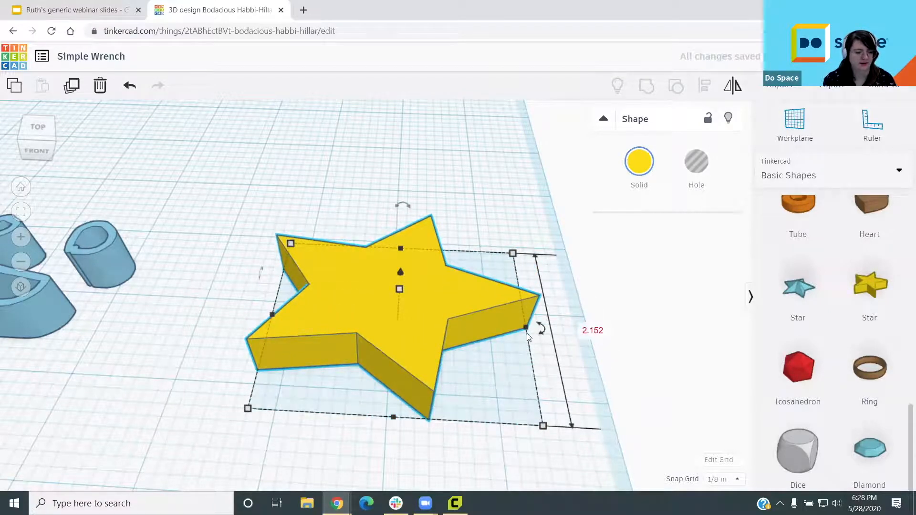
{"action": "left_click_drag", "start_coordinate": [512, 252], "coordinate": [418, 204]}
{"action": "left_click_drag", "start_coordinate": [517, 202], "coordinate": [431, 250]}
Step: Set both the width and the depth of the star to 1 in
{"action": "left_click", "coordinate": [389, 211]}
{"action": "type", "text": "1"}
{"action": "key", "text": "Return"}
{"action": "left_click", "coordinate": [439, 322]}
{"action": "type", "text": "1"}
{"action": "key", "text": "Return"}
Step: Stretch the star's height upward to turn it into a tall star-shaped column, and check it from a corner view
{"action": "scroll", "coordinate": [392, 353], "scroll_direction": "up", "scroll_amount": 2}
{"action": "middle_click_drag", "start_coordinate": [393, 362], "coordinate": [531, 341]}
{"action": "right_click_drag", "start_coordinate": [527, 339], "coordinate": [370, 296]}
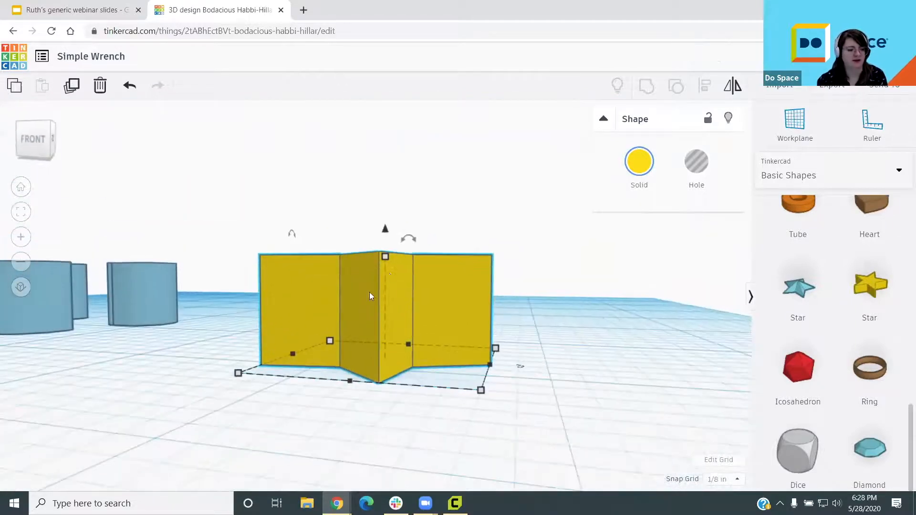
{"action": "mouse_move", "coordinate": [382, 257]}
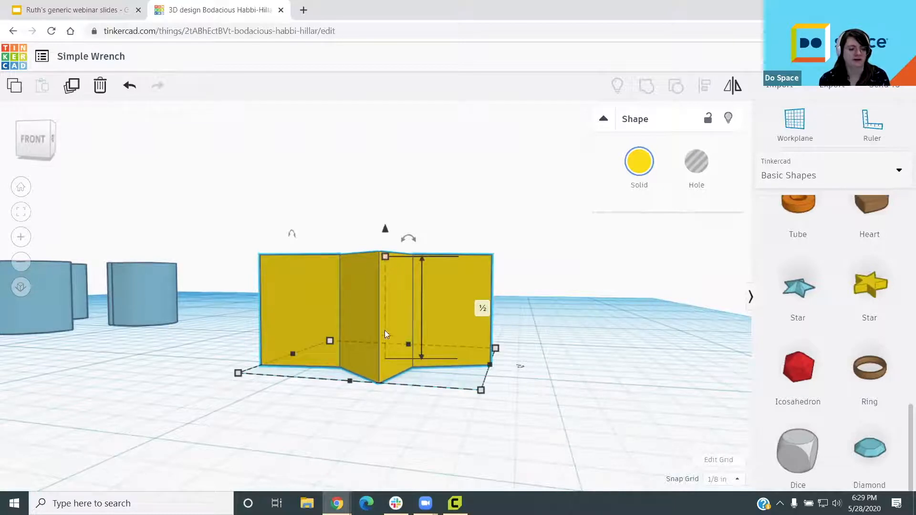
{"action": "left_click_drag", "start_coordinate": [385, 259], "coordinate": [381, 136]}
{"action": "left_click_drag", "start_coordinate": [384, 196], "coordinate": [400, 136]}
{"action": "right_click_drag", "start_coordinate": [400, 137], "coordinate": [401, 301]}
{"action": "mouse_move", "coordinate": [401, 301]}
{"action": "left_mouse_down"}
{"action": "mouse_move", "coordinate": [399, 94]}
{"action": "mouse_move", "coordinate": [415, 421]}
{"action": "mouse_move", "coordinate": [405, 292]}
{"action": "left_mouse_up"}
{"action": "right_click_drag", "start_coordinate": [415, 406], "coordinate": [383, 369]}
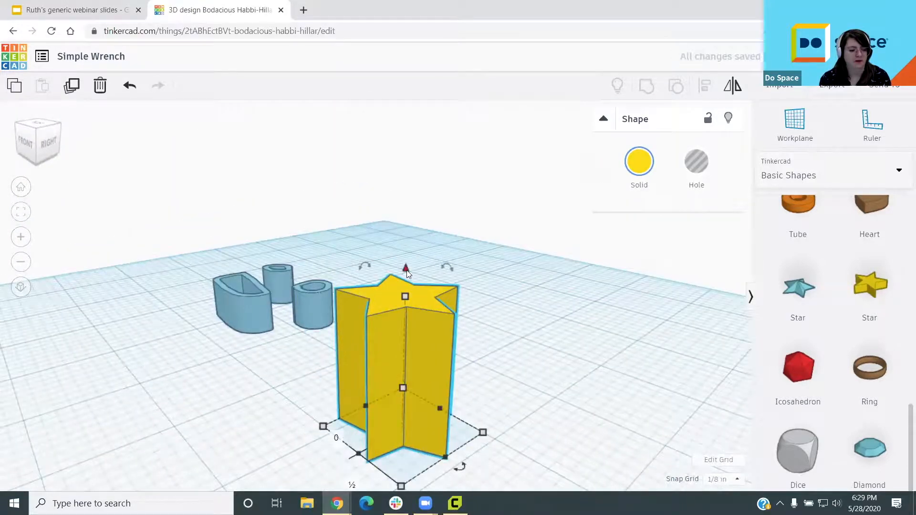
Step: Rotate the tall star until it lies tilted on the workplane, and resize its height to about 1.045 in
{"action": "left_click_drag", "start_coordinate": [406, 268], "coordinate": [463, 426]}
{"action": "left_click_drag", "start_coordinate": [461, 470], "coordinate": [558, 329]}
{"action": "right_click_drag", "start_coordinate": [397, 397], "coordinate": [485, 370]}
{"action": "left_click_drag", "start_coordinate": [542, 398], "coordinate": [497, 392]}
{"action": "left_click_drag", "start_coordinate": [469, 351], "coordinate": [408, 289]}
{"action": "left_click_drag", "start_coordinate": [399, 217], "coordinate": [504, 317]}
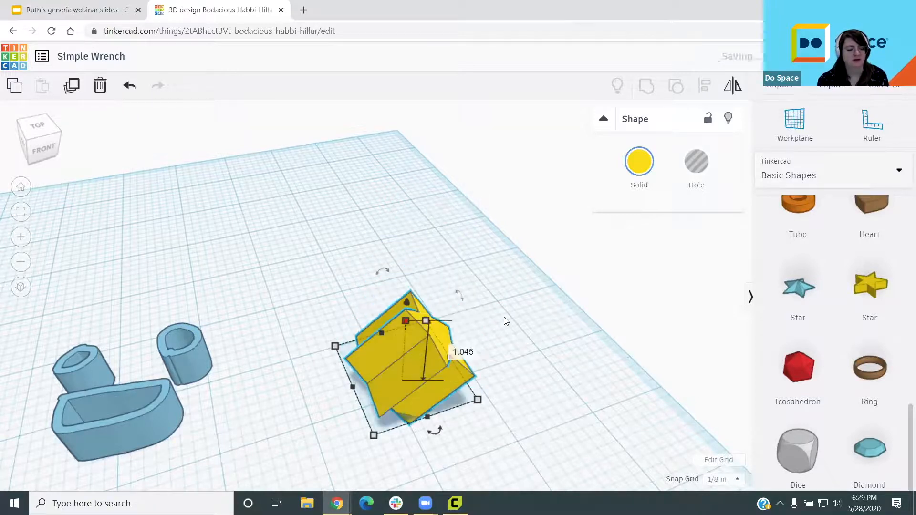
{"action": "right_click_drag", "start_coordinate": [303, 264], "coordinate": [477, 355]}
{"action": "right_click_drag", "start_coordinate": [226, 375], "coordinate": [272, 317]}
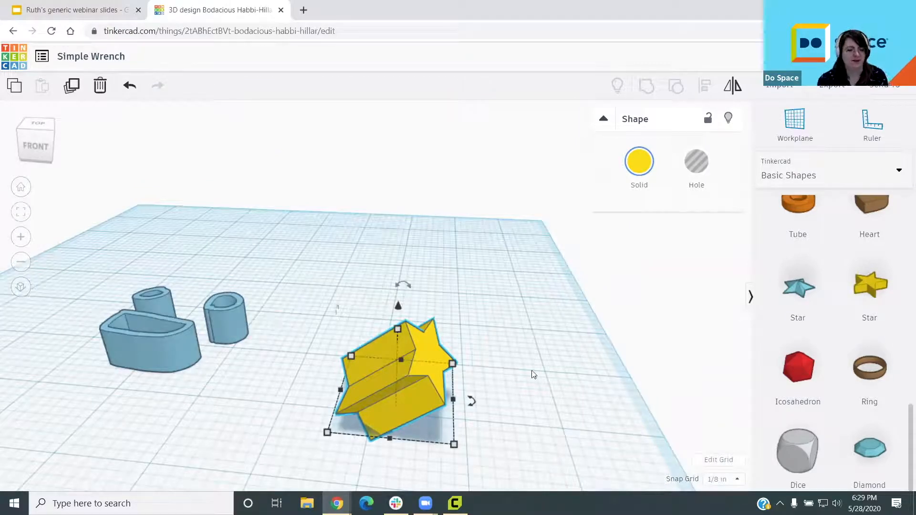
{"action": "scroll", "coordinate": [455, 409], "scroll_direction": "up", "scroll_amount": 2}
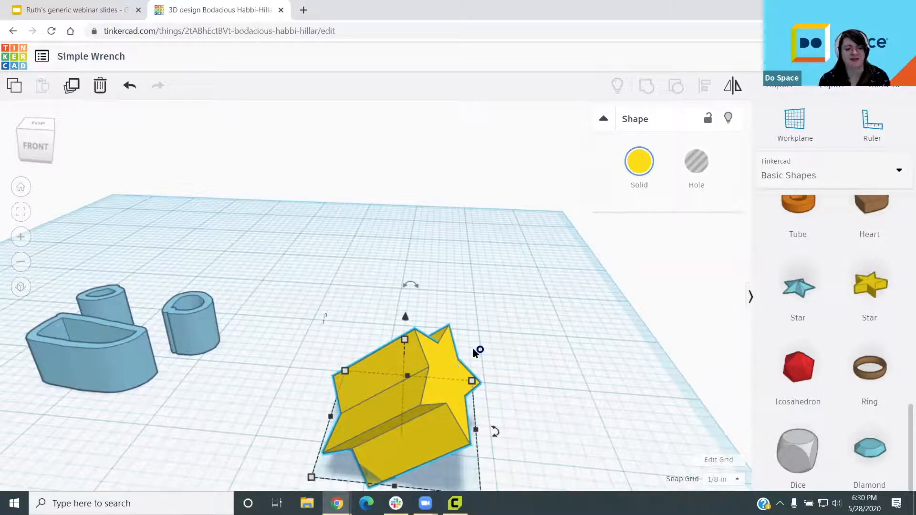
{"action": "scroll", "coordinate": [321, 395], "scroll_direction": "down", "scroll_amount": 2}
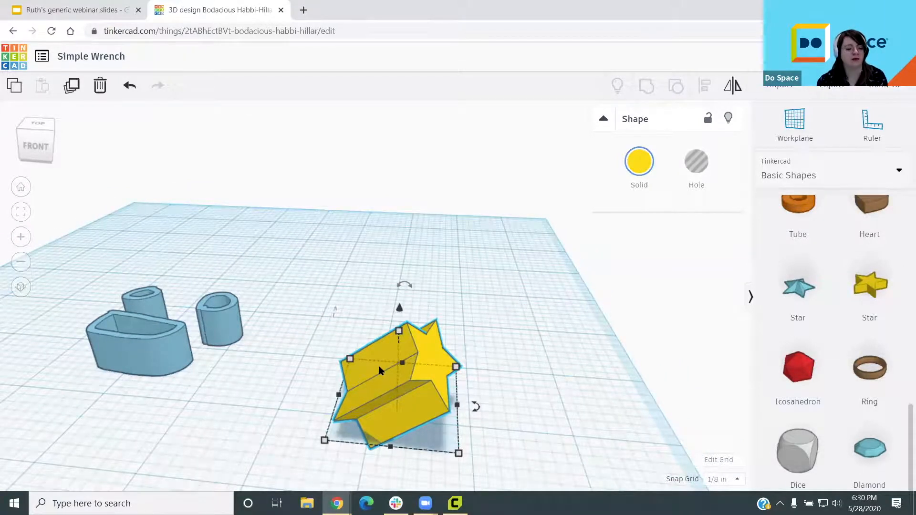
{"action": "scroll", "coordinate": [356, 340], "scroll_direction": "down", "scroll_amount": 2}
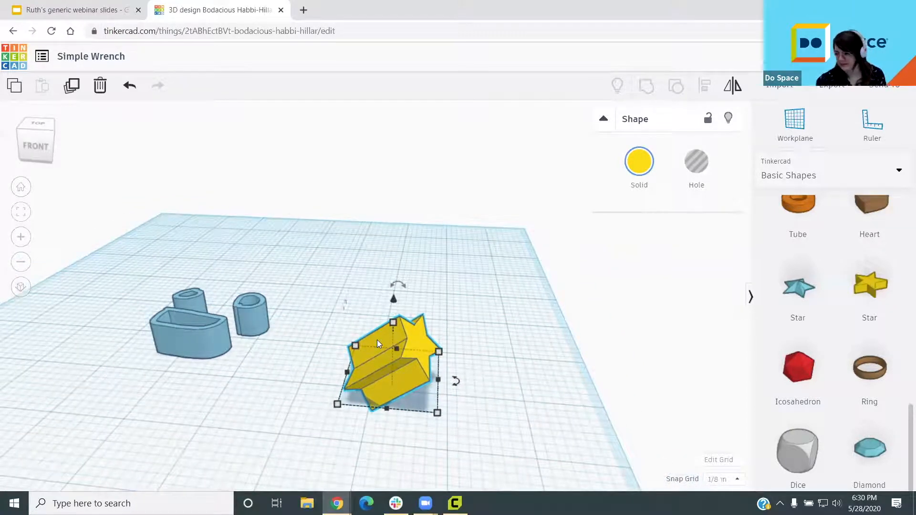
{"action": "middle_click_drag", "start_coordinate": [439, 371], "coordinate": [616, 162]}
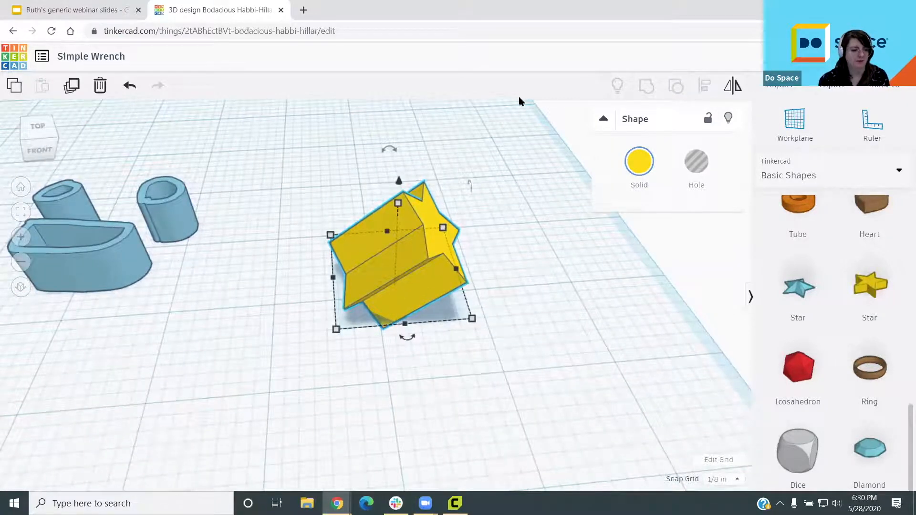
Step: Select the blue scribble shape to view its properties in the shape inspector
{"action": "mouse_move", "coordinate": [620, 92]}
{"action": "left_mouse_down"}
{"action": "mouse_move", "coordinate": [591, 108]}
{"action": "mouse_move", "coordinate": [767, 123]}
{"action": "mouse_move", "coordinate": [592, 102]}
{"action": "left_mouse_up"}
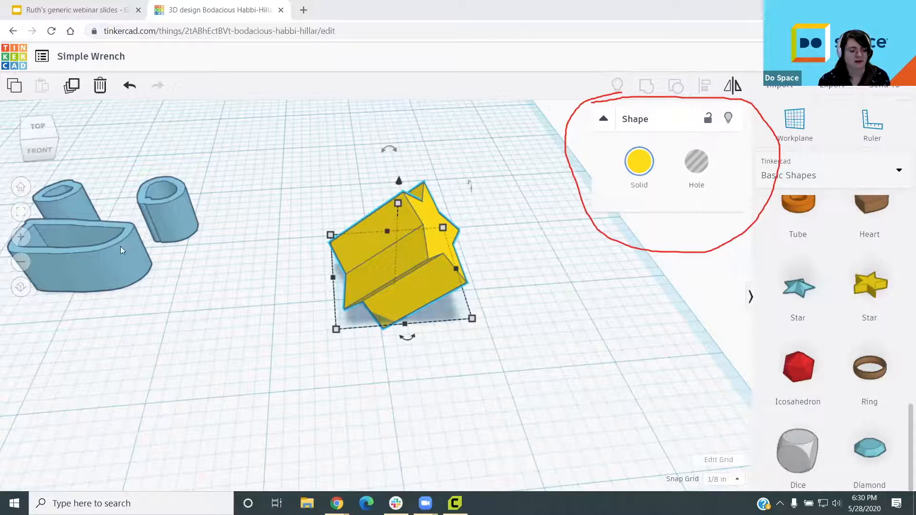
{"action": "left_click", "coordinate": [125, 263]}
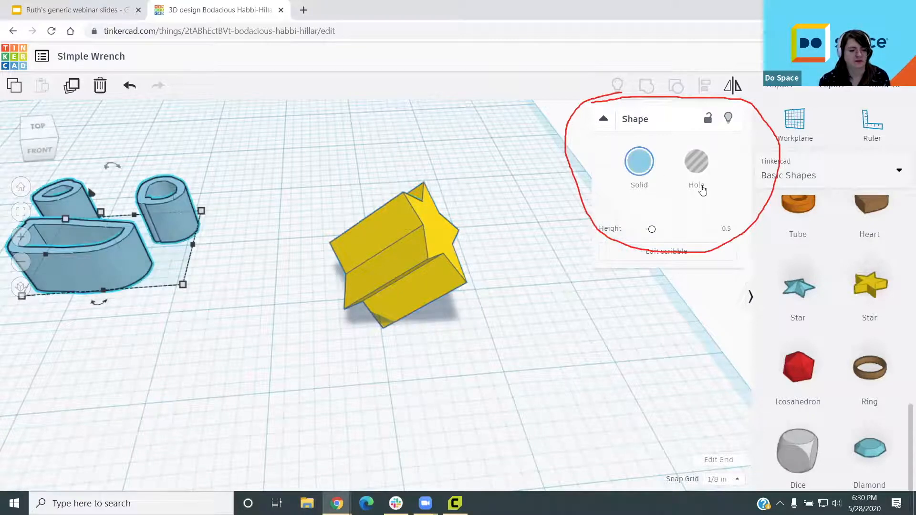
{"action": "scroll", "coordinate": [726, 377], "scroll_direction": "down", "scroll_amount": 2}
Step: Place a red solid box from Basic Shapes on the workplane in front of the scribble shape
{"action": "scroll", "coordinate": [806, 276], "scroll_direction": "up", "scroll_amount": 8}
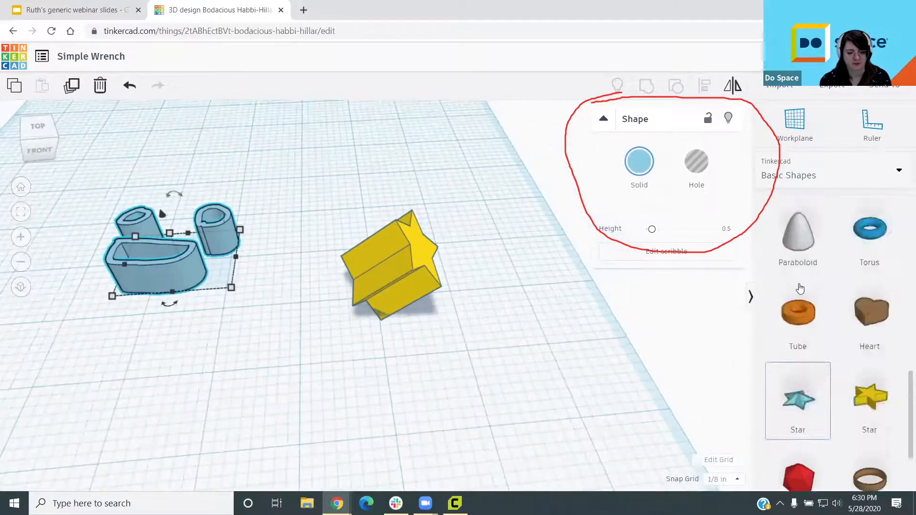
{"action": "scroll", "coordinate": [805, 275], "scroll_direction": "down", "scroll_amount": 1}
{"action": "left_click_drag", "start_coordinate": [487, 358], "coordinate": [213, 399]}
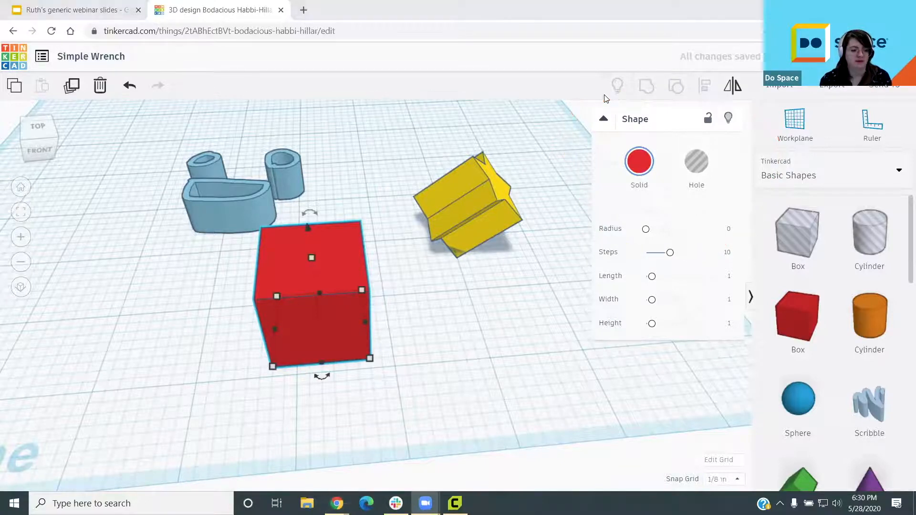
{"action": "left_click", "coordinate": [632, 339]}
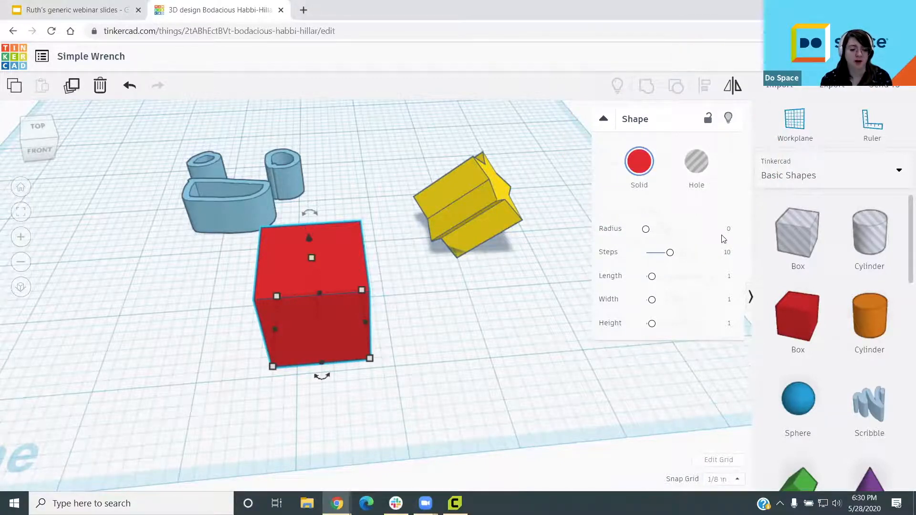
Step: Compare the available shape settings of the star, the scribble and the red box
{"action": "left_click", "coordinate": [472, 198]}
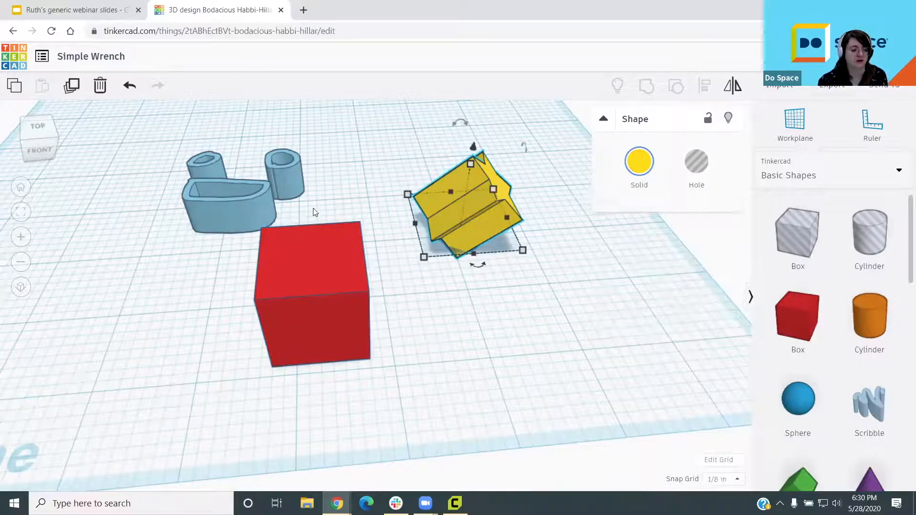
{"action": "left_click", "coordinate": [271, 210]}
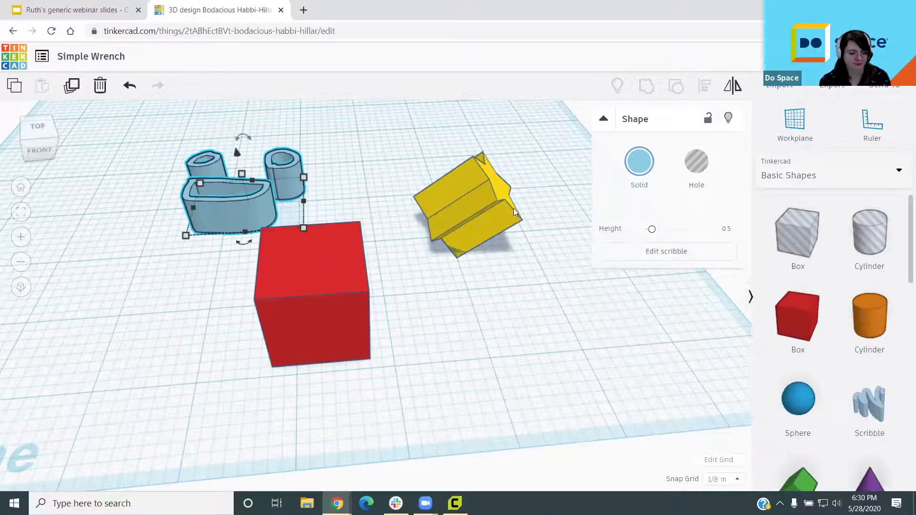
{"action": "left_click", "coordinate": [303, 311]}
Step: Make the red box transparent and check the shapes behind it from a lower front view
{"action": "key", "text": "f"}
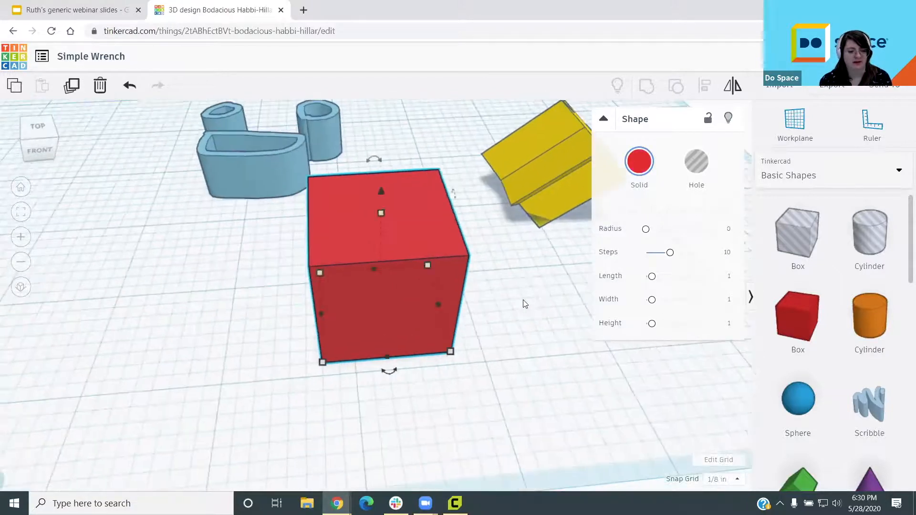
{"action": "scroll", "coordinate": [523, 300], "scroll_direction": "up", "scroll_amount": 3}
{"action": "scroll", "coordinate": [545, 329], "scroll_direction": "down", "scroll_amount": 2}
{"action": "right_click_drag", "start_coordinate": [545, 329], "coordinate": [501, 286]}
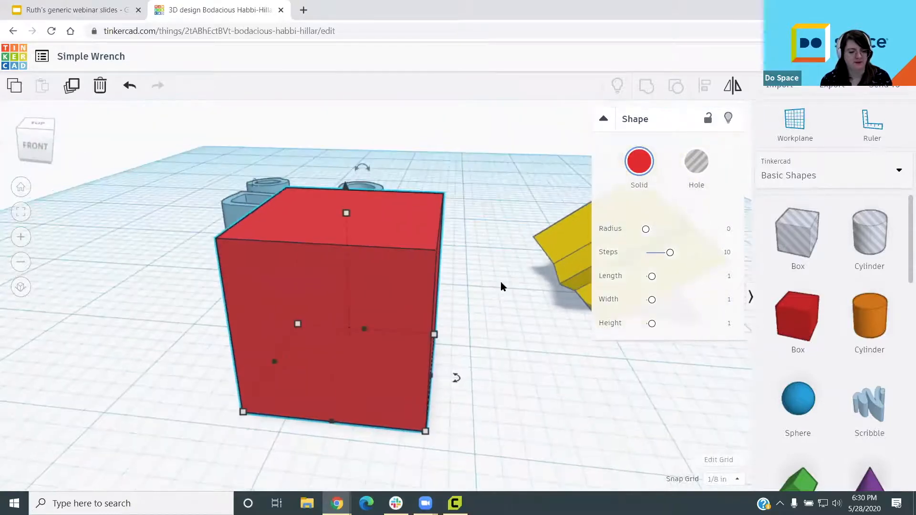
{"action": "scroll", "coordinate": [501, 286], "scroll_direction": "down", "scroll_amount": 2}
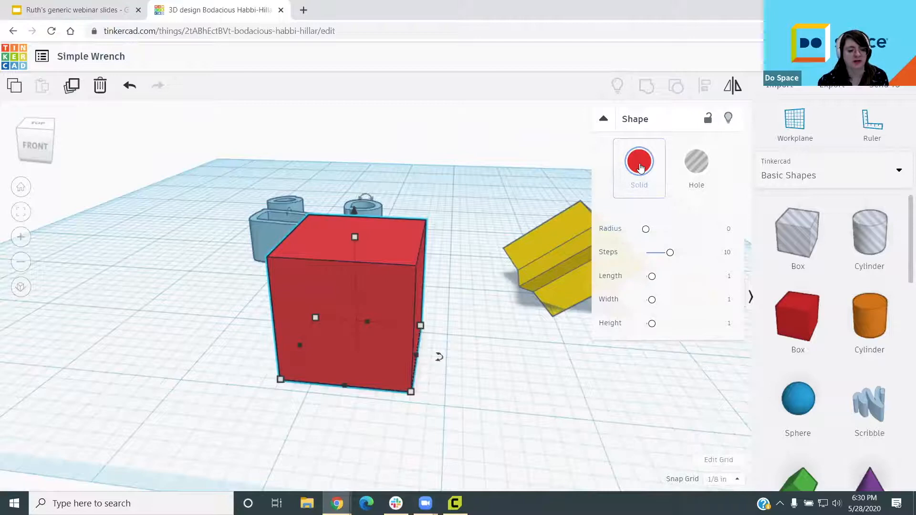
{"action": "left_click", "coordinate": [639, 164]}
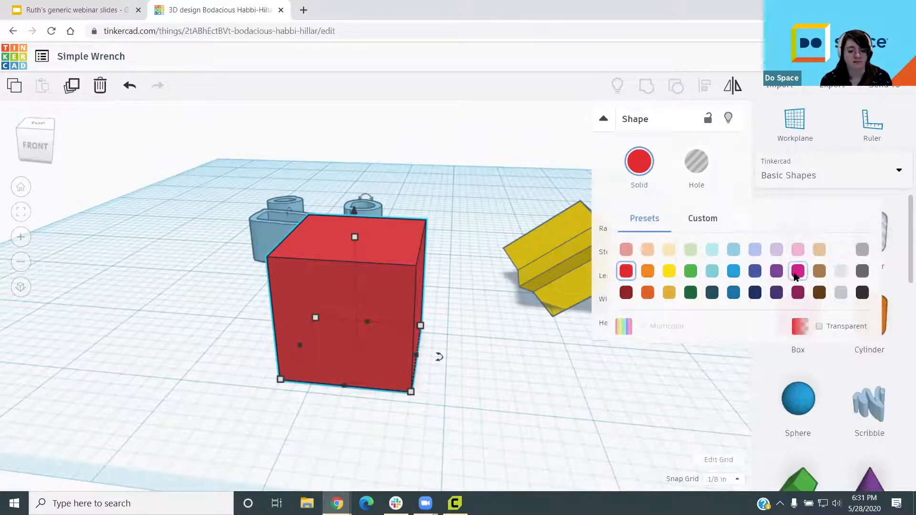
{"action": "left_click", "coordinate": [819, 327]}
{"action": "right_click_drag", "start_coordinate": [479, 292], "coordinate": [537, 310]}
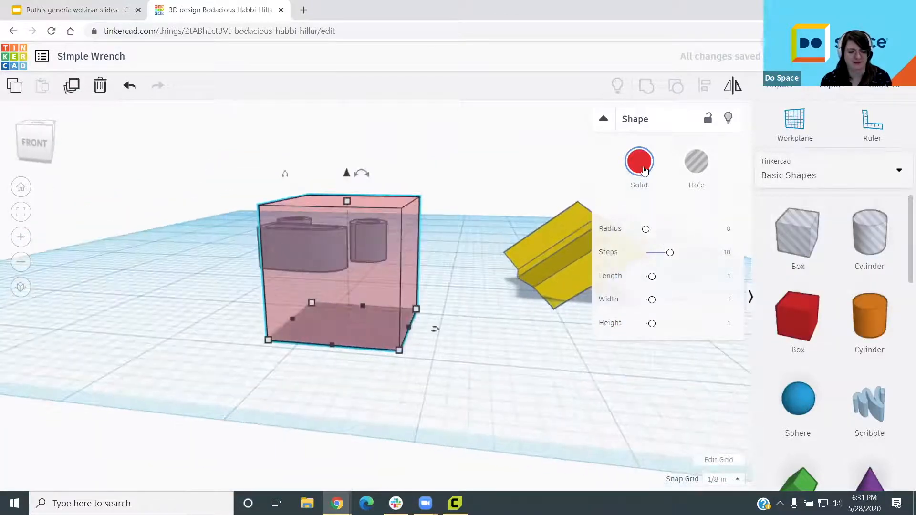
Step: Recolor the transparent box with the dark plum preset
{"action": "left_click", "coordinate": [644, 168]}
{"action": "left_click", "coordinate": [798, 292]}
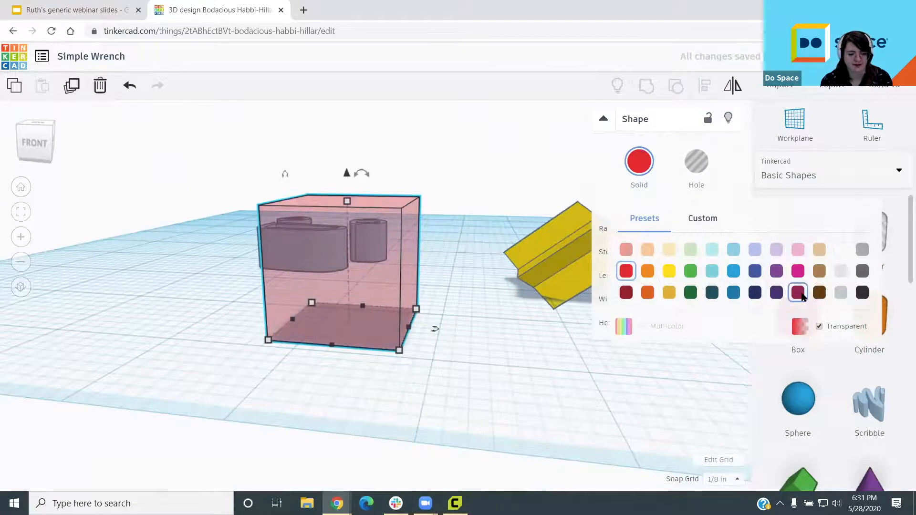
{"action": "left_click", "coordinate": [644, 168]}
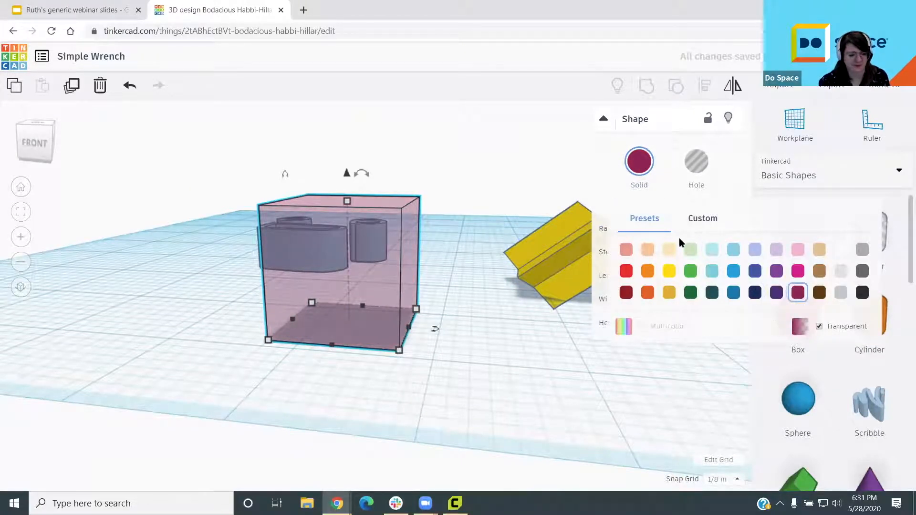
Step: Make the plum box opaque, try custom color wheel shades, and recolor it with the medium blue preset
{"action": "left_click", "coordinate": [819, 327]}
{"action": "left_click", "coordinate": [689, 217]}
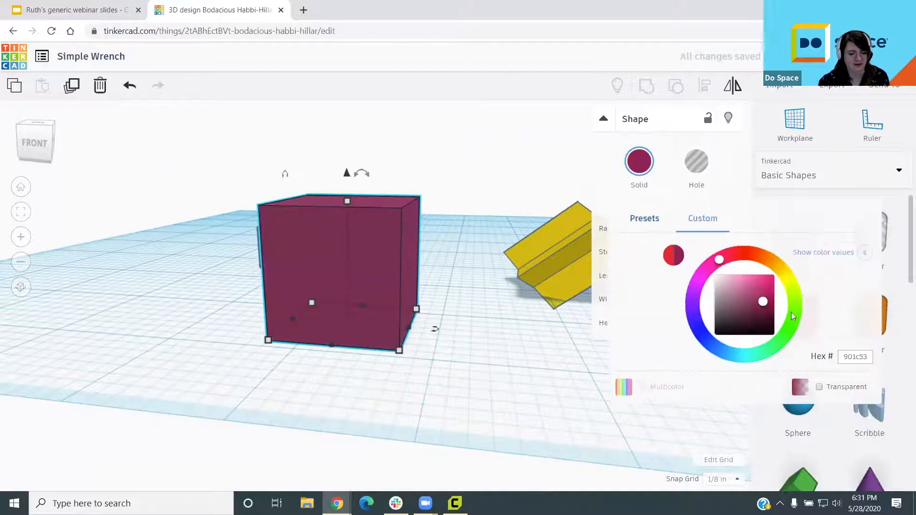
{"action": "left_click_drag", "start_coordinate": [742, 306], "coordinate": [775, 264]}
{"action": "left_click_drag", "start_coordinate": [721, 268], "coordinate": [765, 261]}
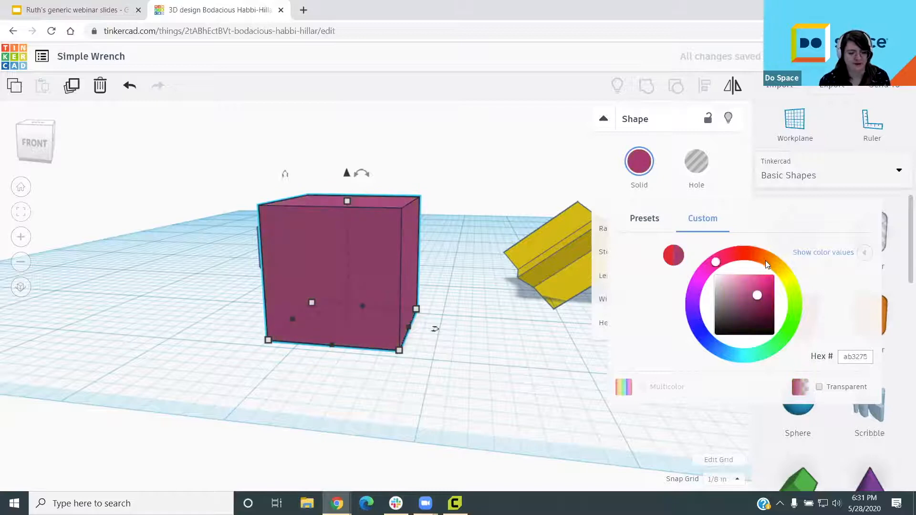
{"action": "left_click", "coordinate": [644, 218]}
{"action": "left_click", "coordinate": [734, 271]}
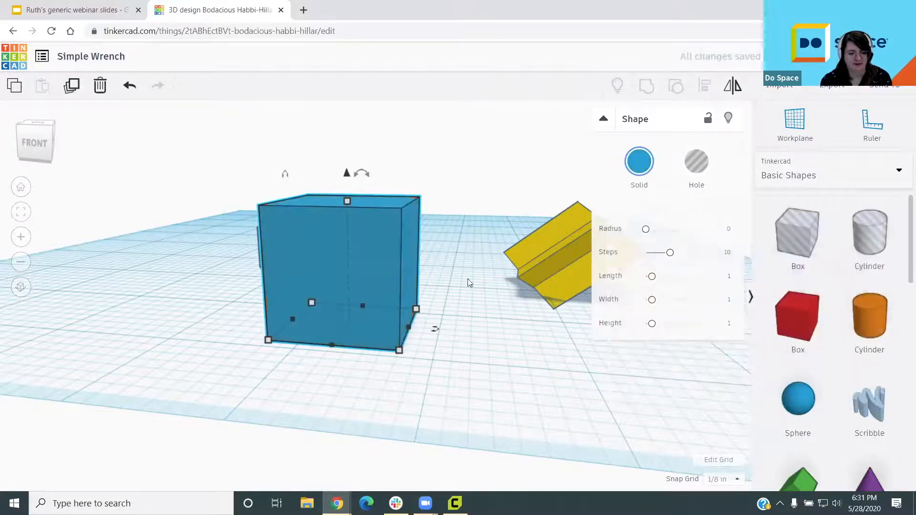
Step: Round the blue box's edges with a radius of 0.11, inspect a corner up close, and reset the radius to 0
{"action": "right_click_drag", "start_coordinate": [408, 291], "coordinate": [450, 298]}
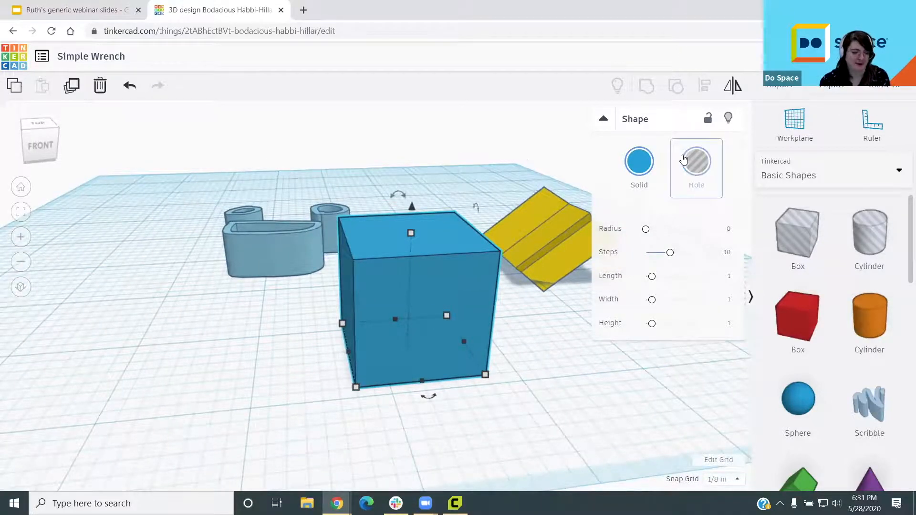
{"action": "mouse_move", "coordinate": [644, 231]}
{"action": "left_mouse_down"}
{"action": "mouse_move", "coordinate": [720, 231]}
{"action": "mouse_move", "coordinate": [637, 231]}
{"action": "mouse_move", "coordinate": [653, 229]}
{"action": "left_mouse_up"}
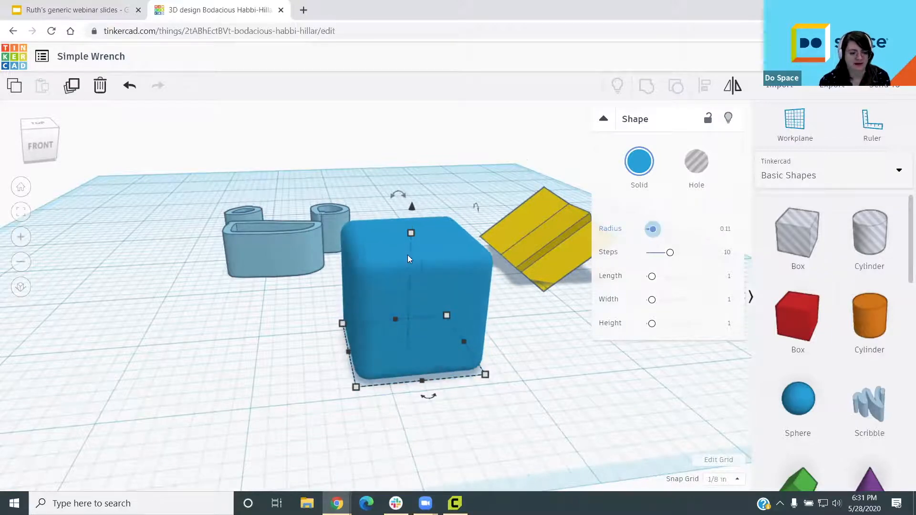
{"action": "scroll", "coordinate": [409, 283], "scroll_direction": "up", "scroll_amount": 6}
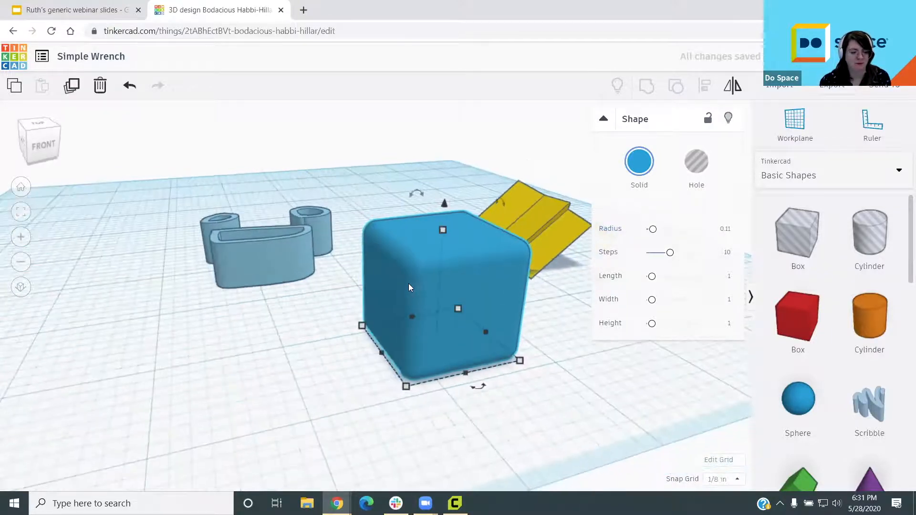
{"action": "scroll", "coordinate": [404, 260], "scroll_direction": "up", "scroll_amount": 4}
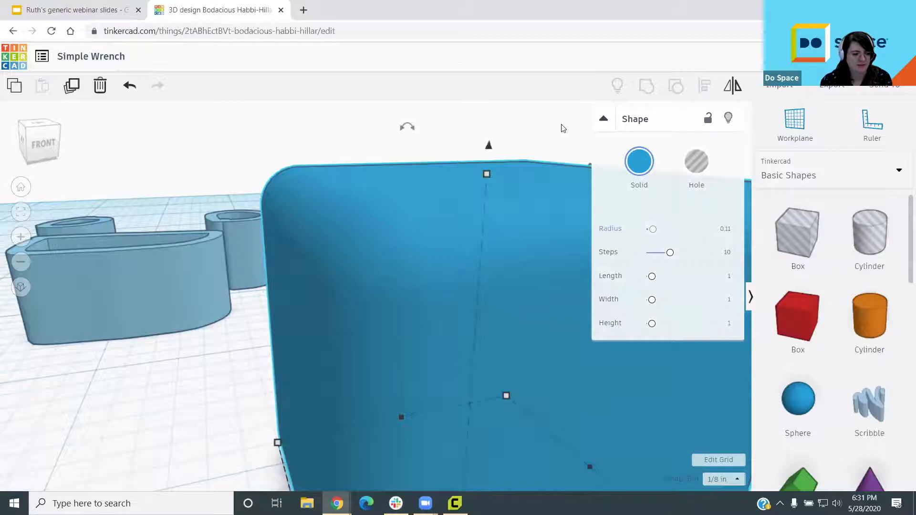
{"action": "left_click_drag", "start_coordinate": [603, 216], "coordinate": [733, 216]}
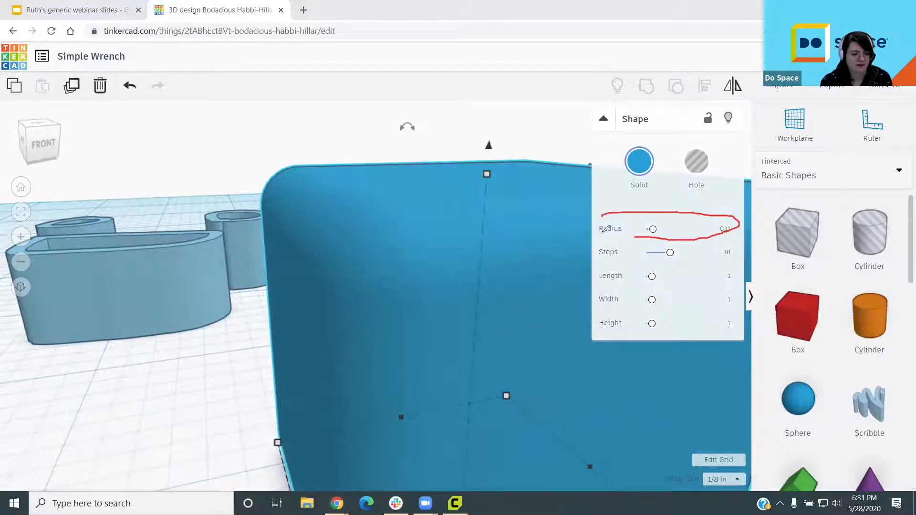
{"action": "left_click_drag", "start_coordinate": [653, 229], "coordinate": [490, 236]}
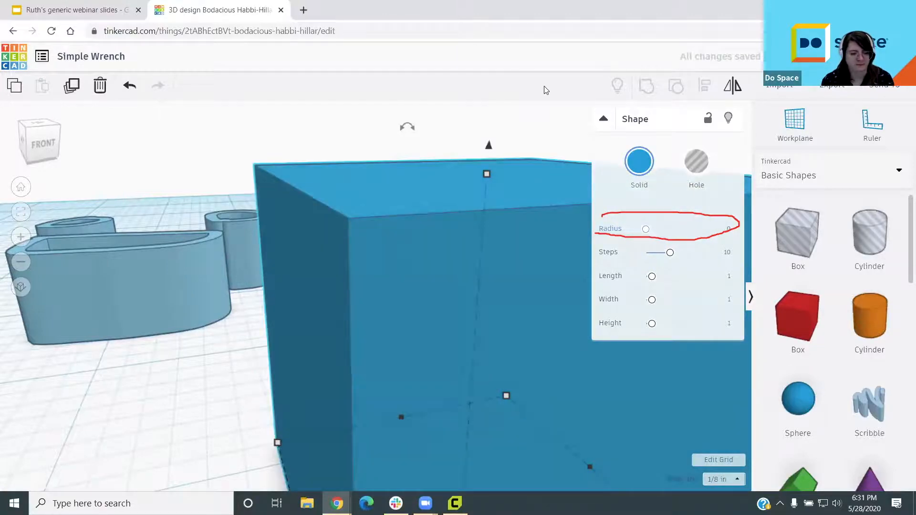
Step: Try a radius of 12 on the blue box, and set its radius to 0.15
{"action": "left_click", "coordinate": [729, 230]}
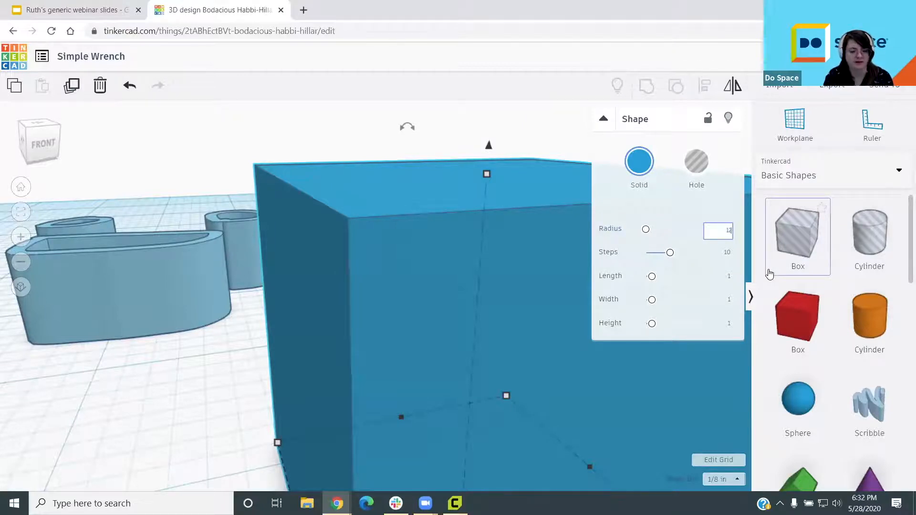
{"action": "type", "text": "12"}
{"action": "key", "text": "Return"}
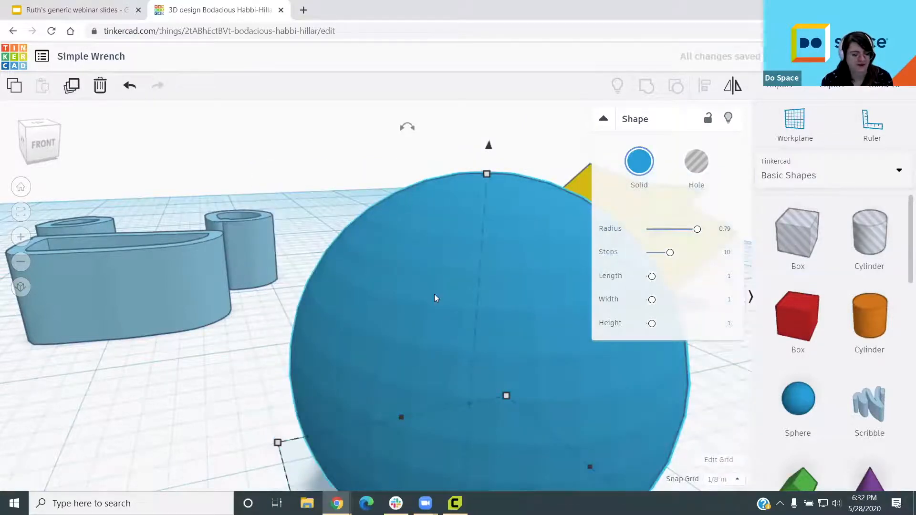
{"action": "mouse_move", "coordinate": [693, 230]}
{"action": "left_mouse_down"}
{"action": "mouse_move", "coordinate": [715, 228]}
{"action": "mouse_move", "coordinate": [649, 230]}
{"action": "mouse_move", "coordinate": [718, 231]}
{"action": "mouse_move", "coordinate": [668, 231]}
{"action": "mouse_move", "coordinate": [697, 229]}
{"action": "left_mouse_up"}
{"action": "left_click", "coordinate": [725, 229]}
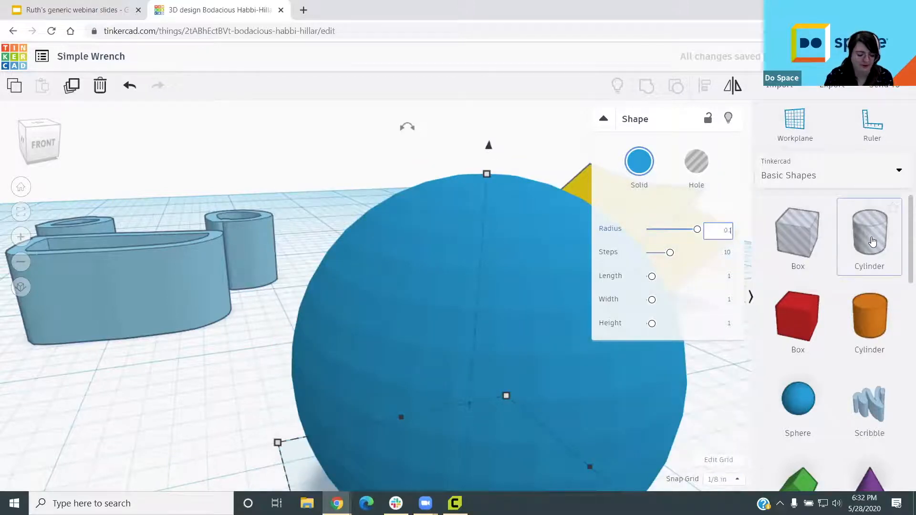
{"action": "key", "text": "Return"}
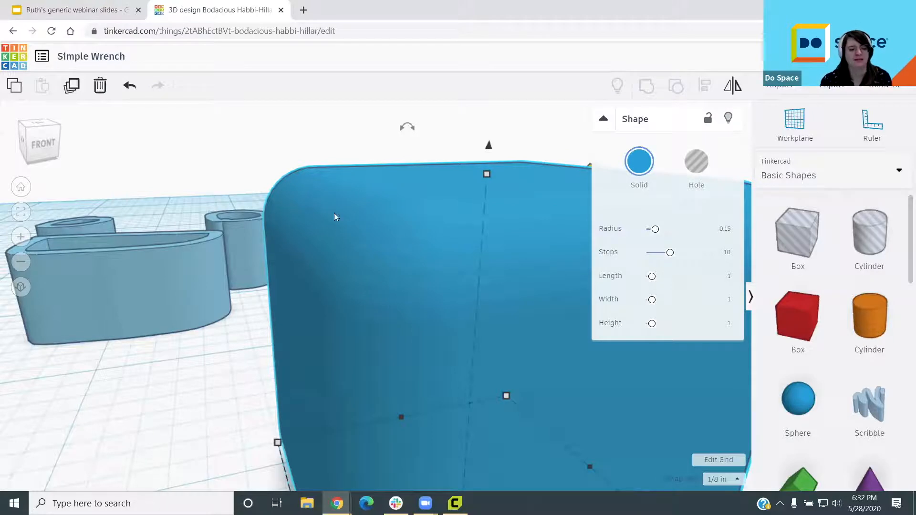
Step: Raise the blue box's steps to 20 and examine the smoothness of its rounded corner up close
{"action": "left_click_drag", "start_coordinate": [671, 258], "coordinate": [722, 258]}
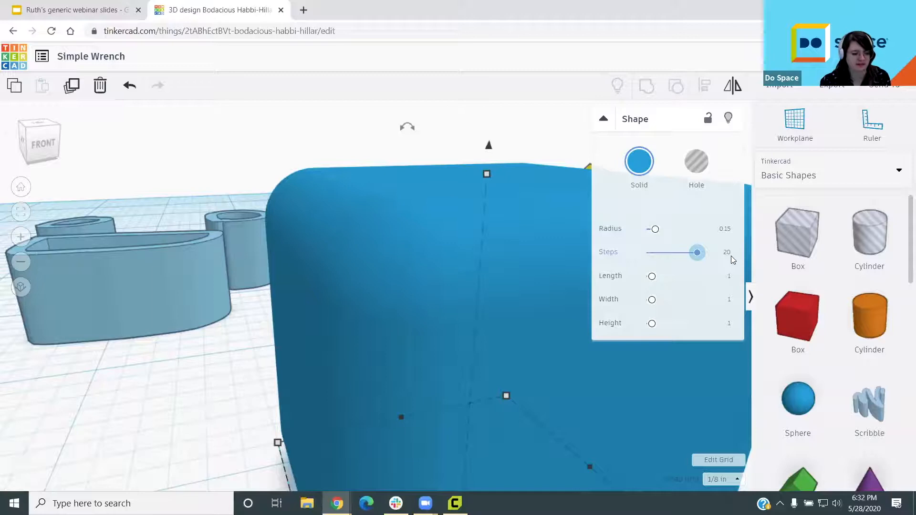
{"action": "scroll", "coordinate": [390, 267], "scroll_direction": "up", "scroll_amount": 3}
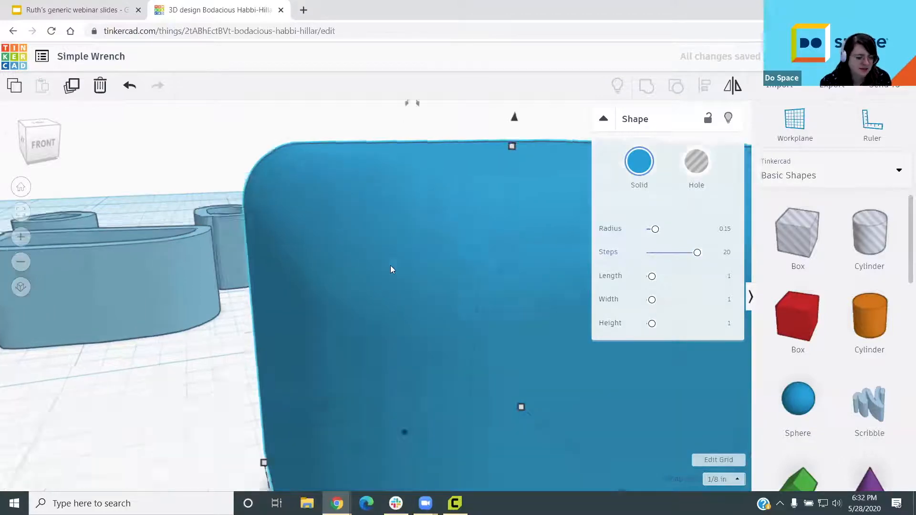
{"action": "scroll", "coordinate": [390, 271], "scroll_direction": "up", "scroll_amount": 2}
{"action": "scroll", "coordinate": [393, 273], "scroll_direction": "down", "scroll_amount": 2}
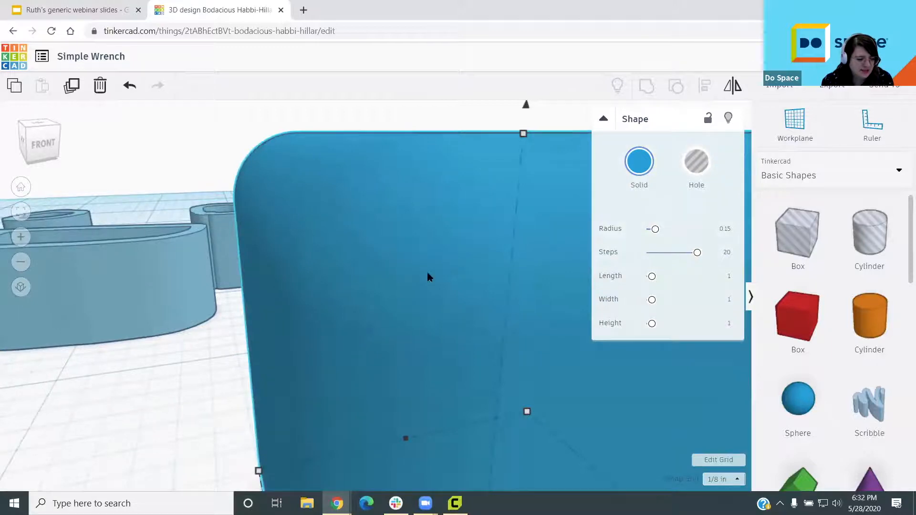
{"action": "right_click_drag", "start_coordinate": [444, 294], "coordinate": [168, 276]}
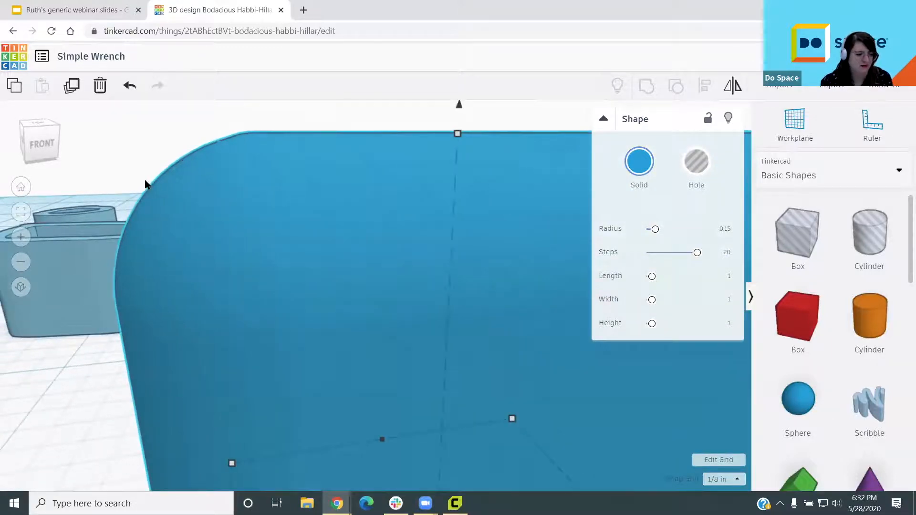
Step: Reduce the blue box's steps to 3 and check its faceted edges from a higher view
{"action": "left_click_drag", "start_coordinate": [698, 256], "coordinate": [645, 261]}
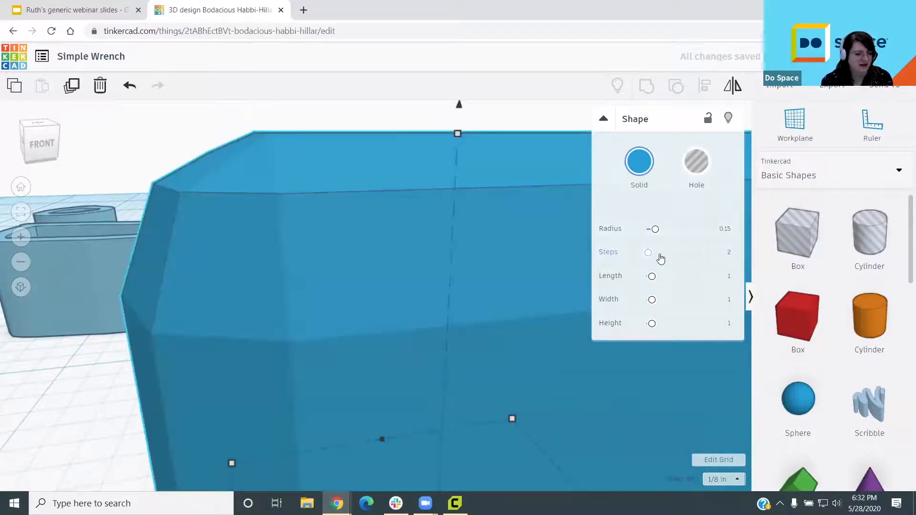
{"action": "mouse_move", "coordinate": [650, 254]}
{"action": "left_mouse_down"}
{"action": "mouse_move", "coordinate": [672, 260]}
{"action": "mouse_move", "coordinate": [647, 261]}
{"action": "mouse_move", "coordinate": [671, 258]}
{"action": "mouse_move", "coordinate": [651, 252]}
{"action": "left_mouse_up"}
{"action": "scroll", "coordinate": [364, 215], "scroll_direction": "down", "scroll_amount": 5}
{"action": "right_click_drag", "start_coordinate": [371, 251], "coordinate": [431, 301]}
{"action": "scroll", "coordinate": [422, 303], "scroll_direction": "up", "scroll_amount": 3}
{"action": "scroll", "coordinate": [422, 303], "scroll_direction": "down", "scroll_amount": 4}
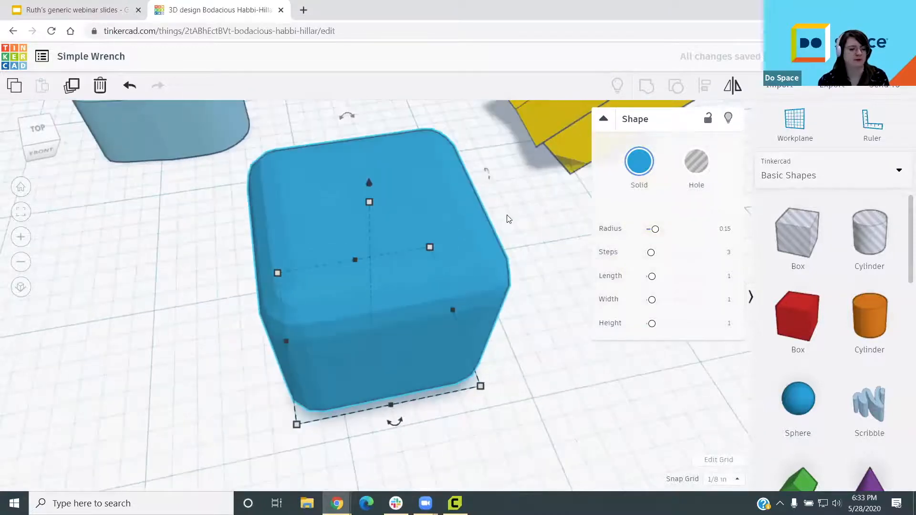
Step: Flatten the yellow star by reducing its height directly on the workplane
{"action": "right_click_drag", "start_coordinate": [444, 246], "coordinate": [517, 208]}
{"action": "left_click", "coordinate": [517, 208]}
{"action": "left_click_drag", "start_coordinate": [510, 152], "coordinate": [460, 224]}
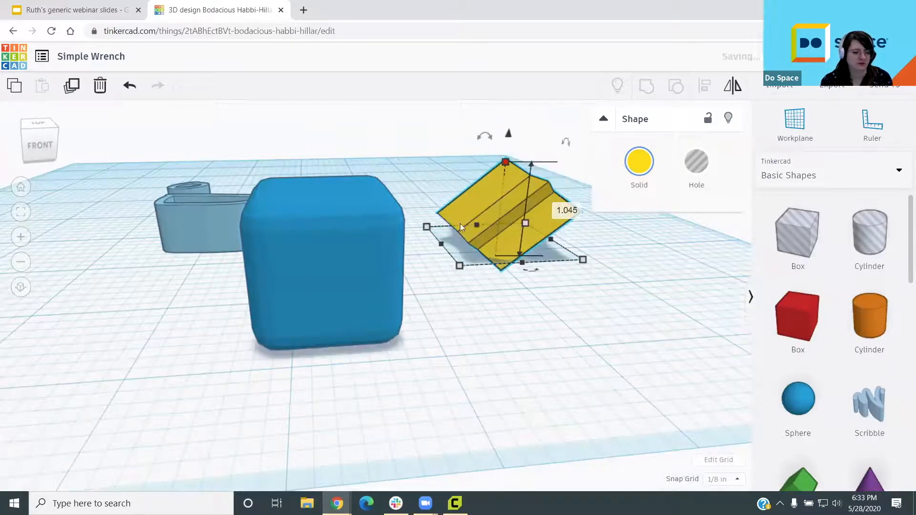
{"action": "left_click", "coordinate": [371, 262]}
{"action": "left_click", "coordinate": [559, 218]}
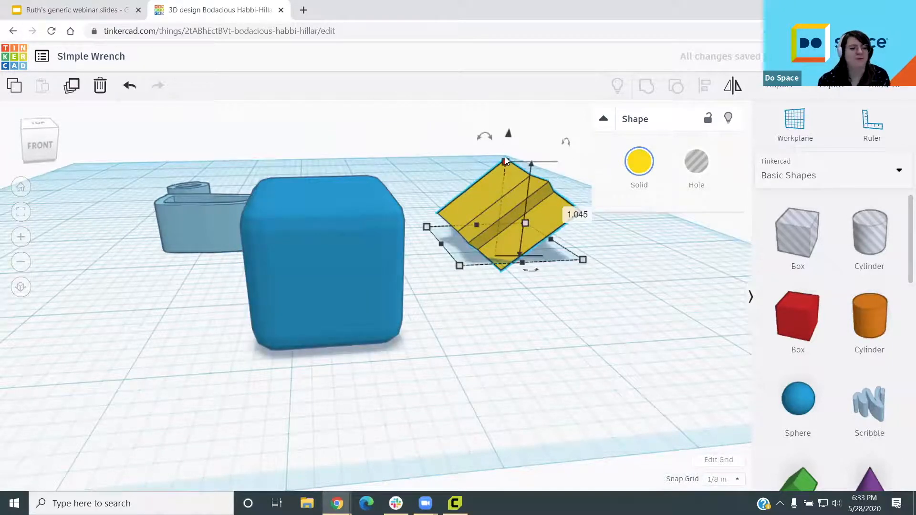
{"action": "left_click_drag", "start_coordinate": [505, 161], "coordinate": [337, 299]}
Step: Resize the blue box to length 0.68, width 1.27 and height 1.68 through its shape settings
{"action": "left_click", "coordinate": [323, 280]}
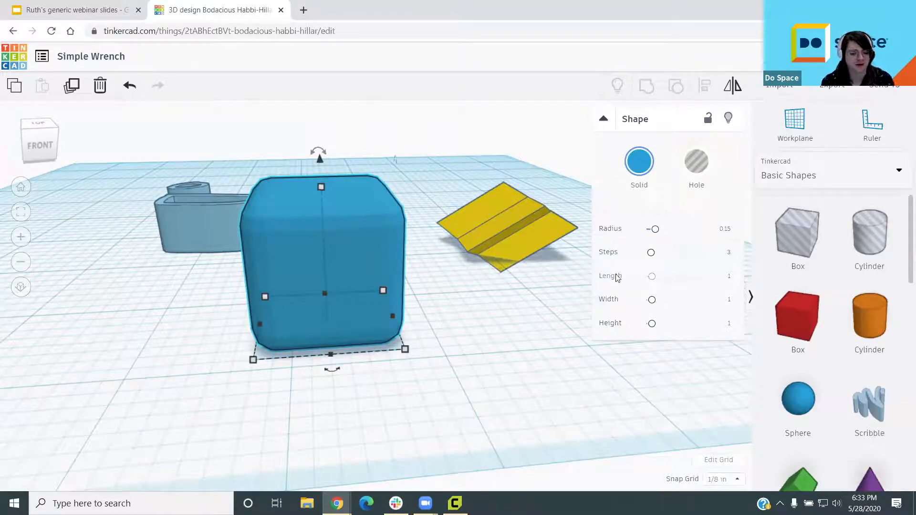
{"action": "left_click_drag", "start_coordinate": [652, 281], "coordinate": [657, 323]}
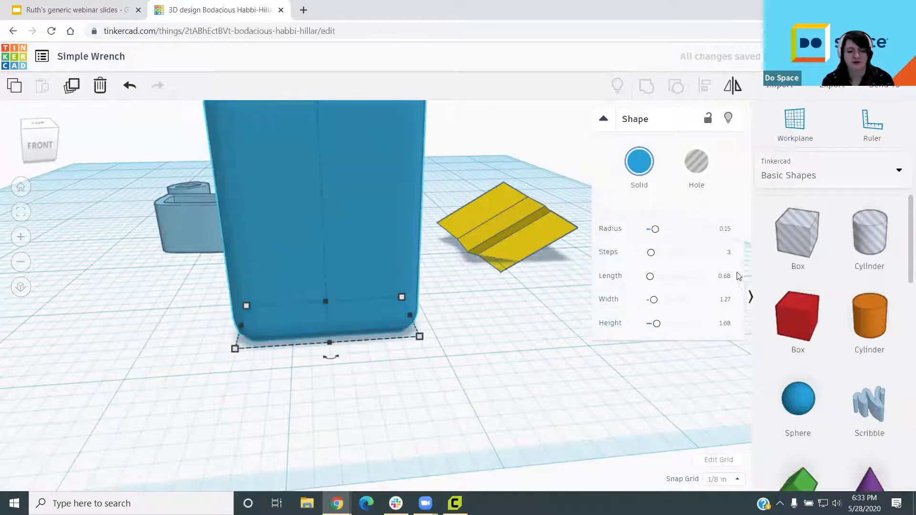
{"action": "right_click_drag", "start_coordinate": [441, 273], "coordinate": [864, 484]}
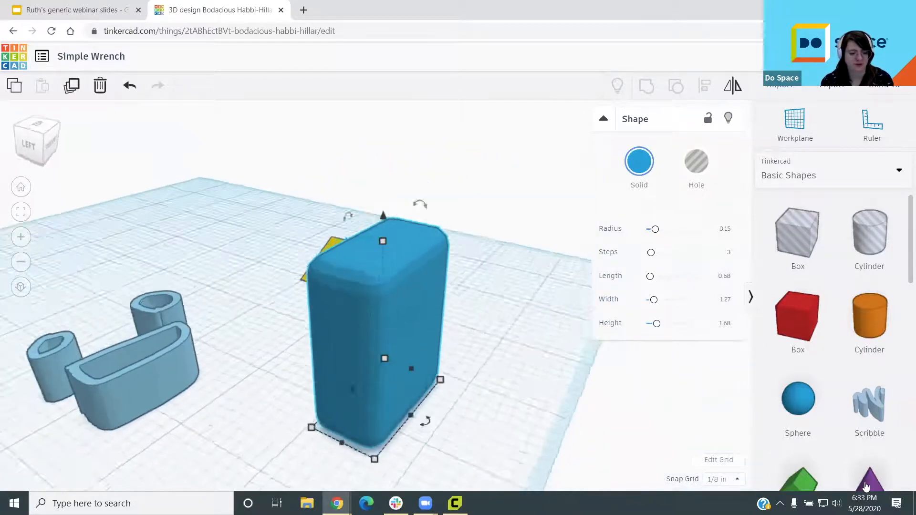
Step: Place a purple cone near the yellow star and set its top radius to 0.16, base radius to 0.84 and height to 1.25
{"action": "left_click", "coordinate": [554, 317]}
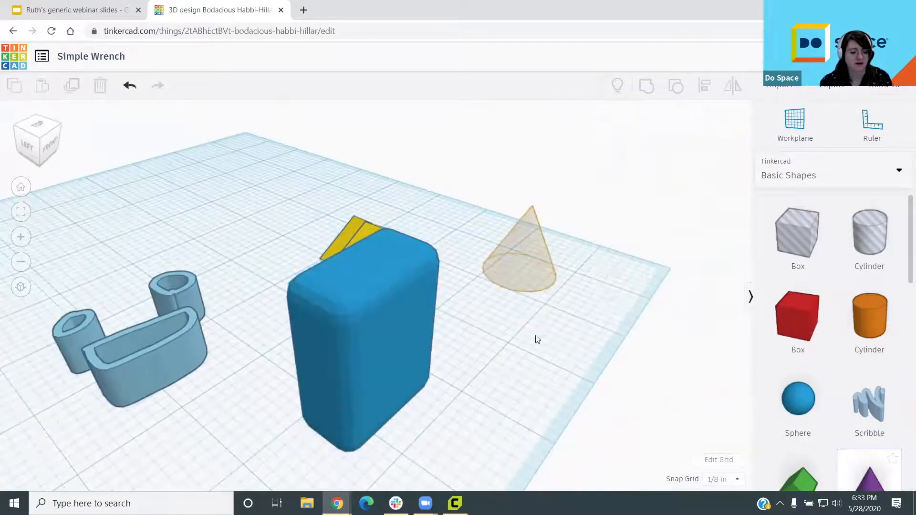
{"action": "left_click", "coordinate": [537, 339]}
{"action": "right_click_drag", "start_coordinate": [459, 330], "coordinate": [342, 358]}
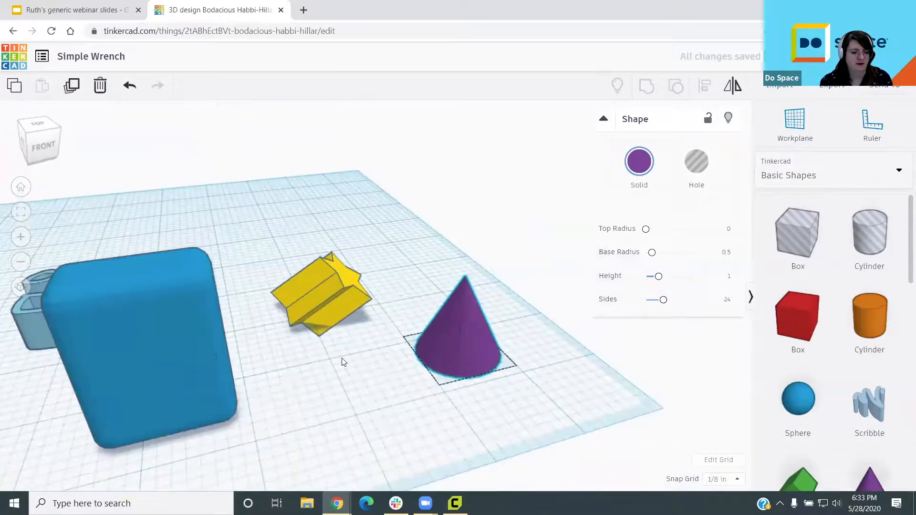
{"action": "scroll", "coordinate": [299, 329], "scroll_direction": "up", "scroll_amount": 2}
{"action": "middle_click_drag", "start_coordinate": [298, 329], "coordinate": [234, 265]}
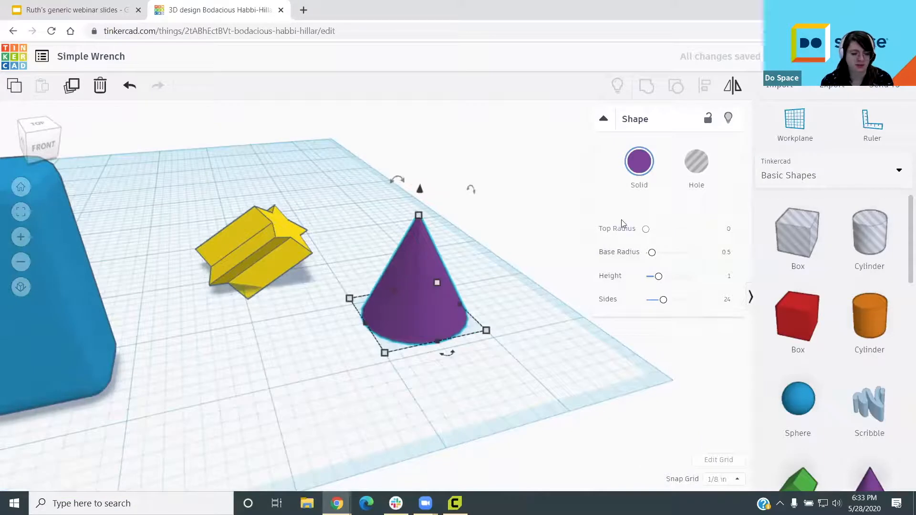
{"action": "mouse_move", "coordinate": [648, 239]}
{"action": "left_mouse_down"}
{"action": "mouse_move", "coordinate": [661, 240]}
{"action": "mouse_move", "coordinate": [646, 242]}
{"action": "left_mouse_up"}
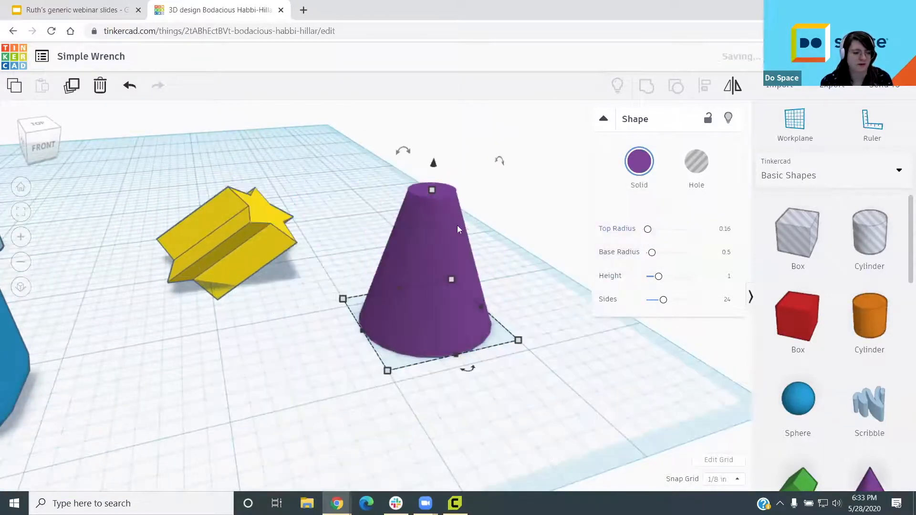
{"action": "left_click_drag", "start_coordinate": [652, 257], "coordinate": [662, 276]}
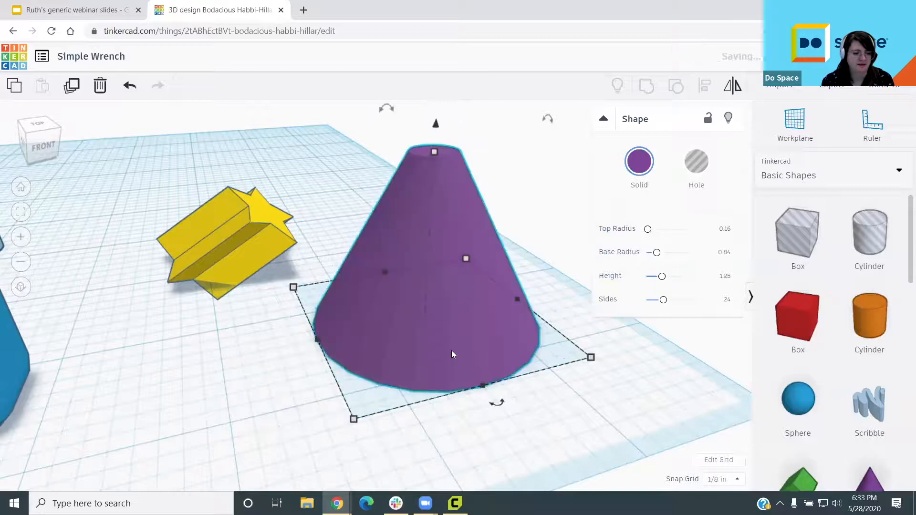
Step: Reduce the purple cone's number of sides to 8
{"action": "scroll", "coordinate": [433, 290], "scroll_direction": "up", "scroll_amount": 5}
{"action": "right_click_drag", "start_coordinate": [408, 269], "coordinate": [467, 270]}
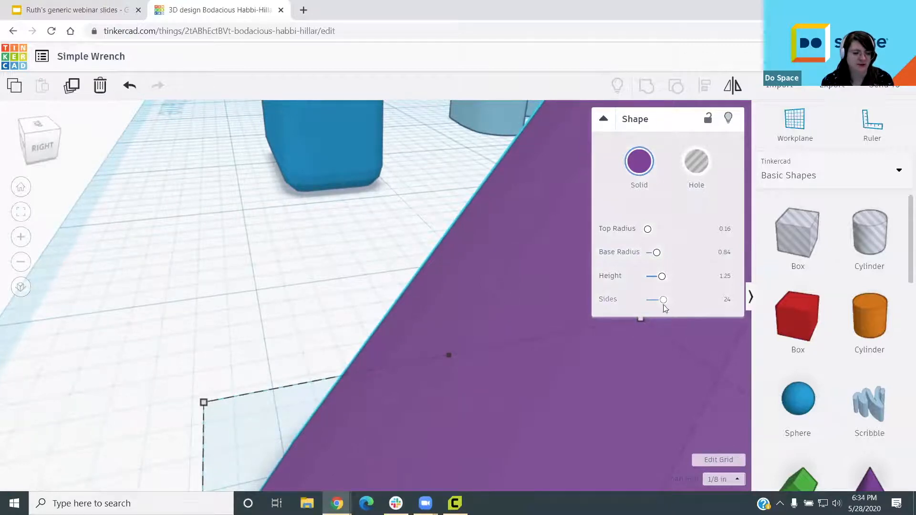
{"action": "mouse_move", "coordinate": [663, 300]}
{"action": "left_mouse_down"}
{"action": "mouse_move", "coordinate": [687, 305]}
{"action": "mouse_move", "coordinate": [650, 299]}
{"action": "left_mouse_up"}
{"action": "scroll", "coordinate": [472, 296], "scroll_direction": "down", "scroll_amount": 5}
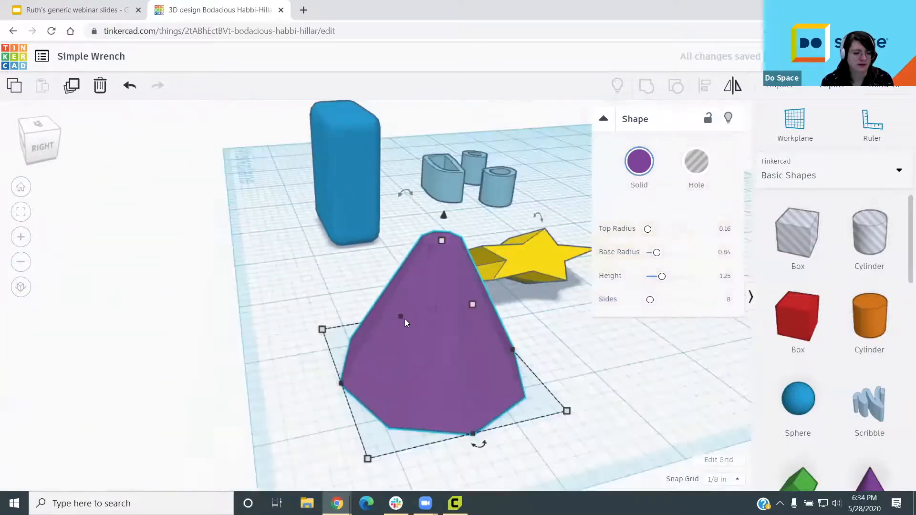
{"action": "right_click_drag", "start_coordinate": [553, 328], "coordinate": [525, 324]}
{"action": "scroll", "coordinate": [496, 320], "scroll_direction": "up", "scroll_amount": 3}
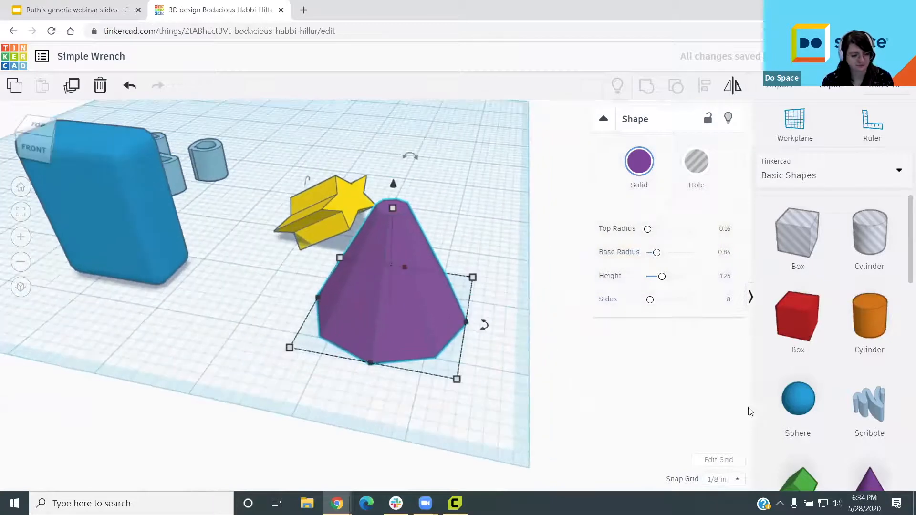
Step: Place a pink half sphere beside the purple cone and a light blue round roof near the yellow star
{"action": "scroll", "coordinate": [803, 413], "scroll_direction": "down", "scroll_amount": 2}
{"action": "scroll", "coordinate": [806, 417], "scroll_direction": "down", "scroll_amount": 4}
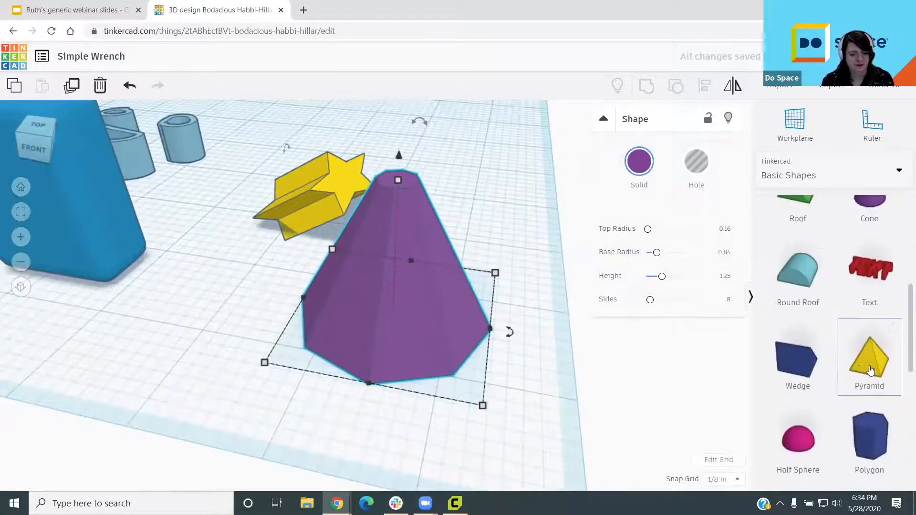
{"action": "left_click_drag", "start_coordinate": [549, 408], "coordinate": [206, 335]}
{"action": "middle_click_drag", "start_coordinate": [305, 268], "coordinate": [220, 374]}
{"action": "left_click_drag", "start_coordinate": [805, 273], "coordinate": [402, 282]}
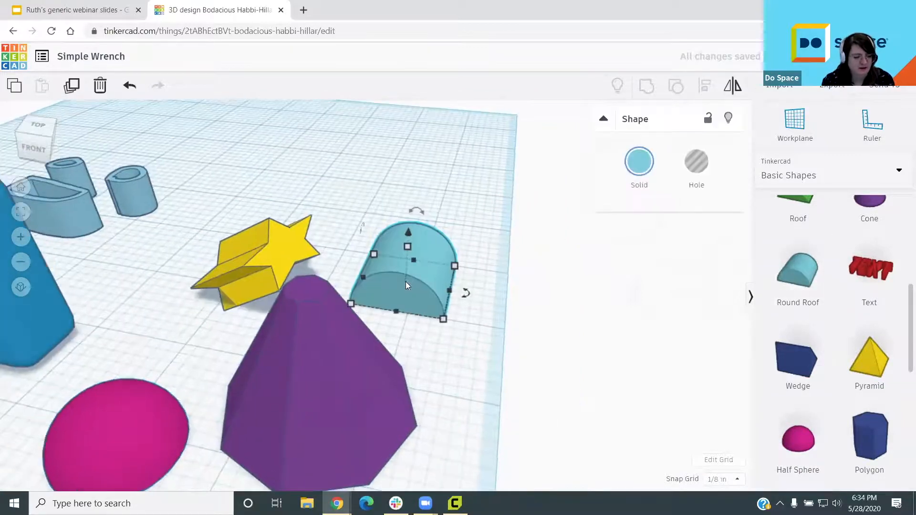
{"action": "scroll", "coordinate": [405, 281], "scroll_direction": "up", "scroll_amount": 2}
{"action": "middle_click_drag", "start_coordinate": [316, 286], "coordinate": [364, 300]}
{"action": "scroll", "coordinate": [367, 299], "scroll_direction": "up", "scroll_amount": 2}
{"action": "middle_click_drag", "start_coordinate": [392, 153], "coordinate": [427, 282]}
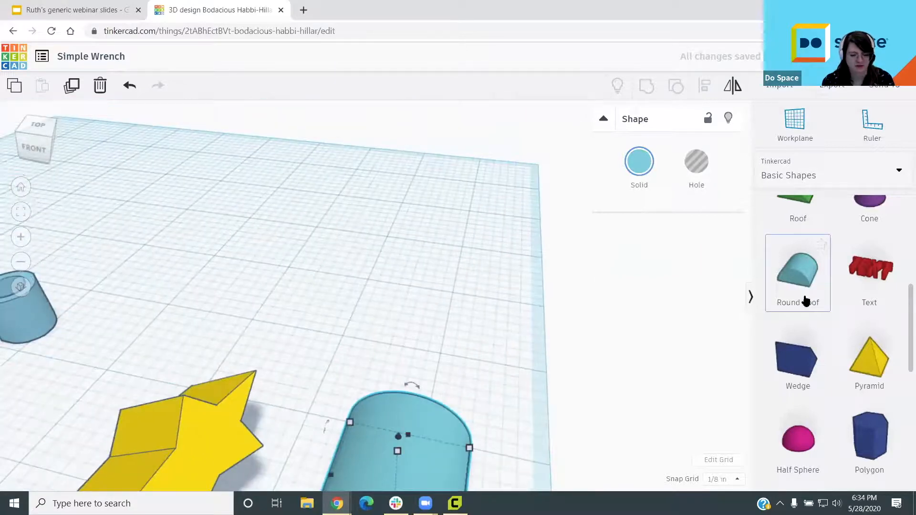
Step: Place a blue sphere on the workplane behind the light blue round roof
{"action": "scroll", "coordinate": [805, 300], "scroll_direction": "up", "scroll_amount": 4}
{"action": "scroll", "coordinate": [805, 338], "scroll_direction": "up", "scroll_amount": 2}
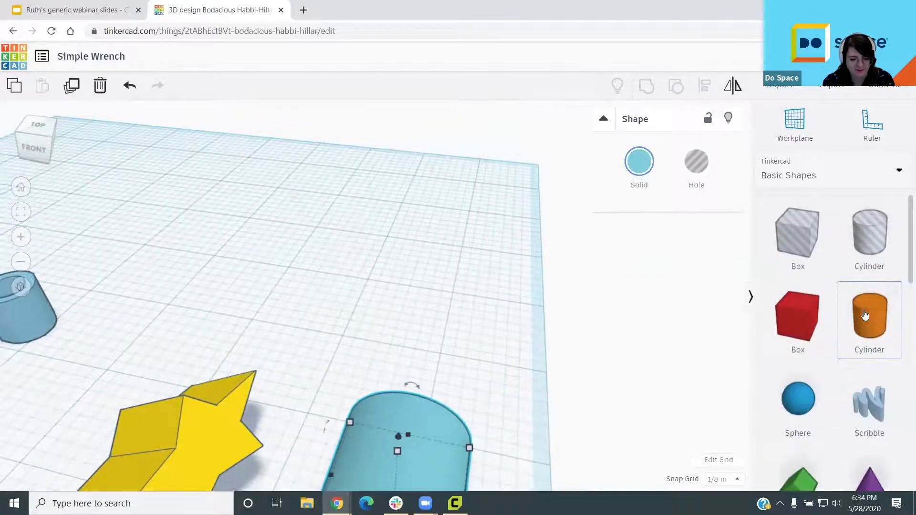
{"action": "scroll", "coordinate": [818, 376], "scroll_direction": "down", "scroll_amount": 2}
{"action": "left_click", "coordinate": [798, 337]}
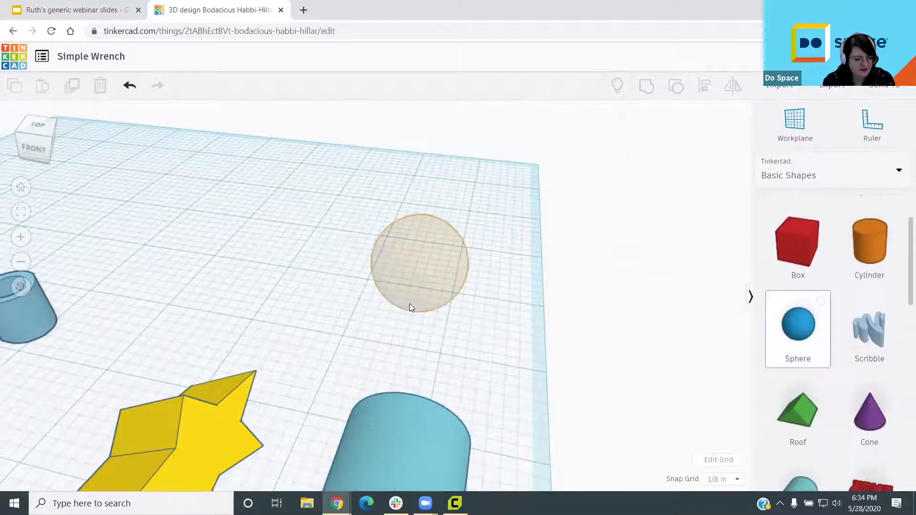
{"action": "left_click", "coordinate": [409, 304]}
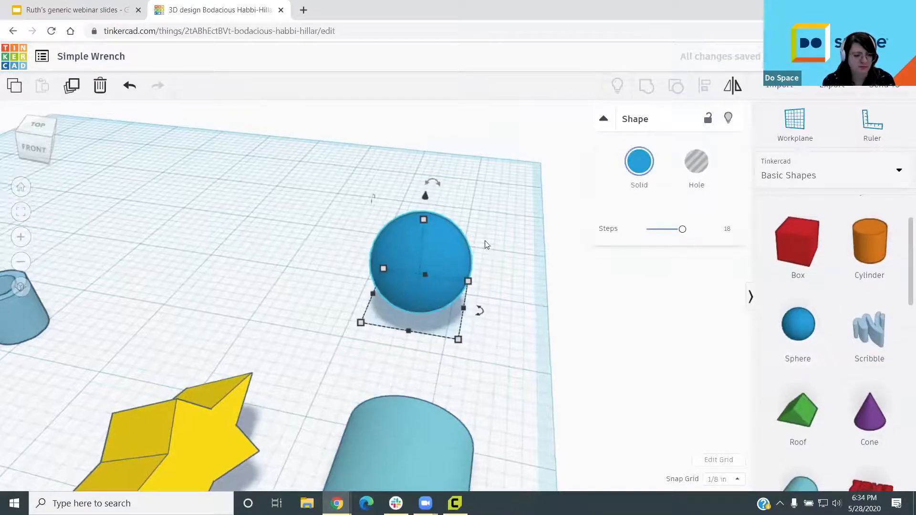
Step: Reduce the blue sphere's steps to 3
{"action": "scroll", "coordinate": [398, 272], "scroll_direction": "up", "scroll_amount": 3}
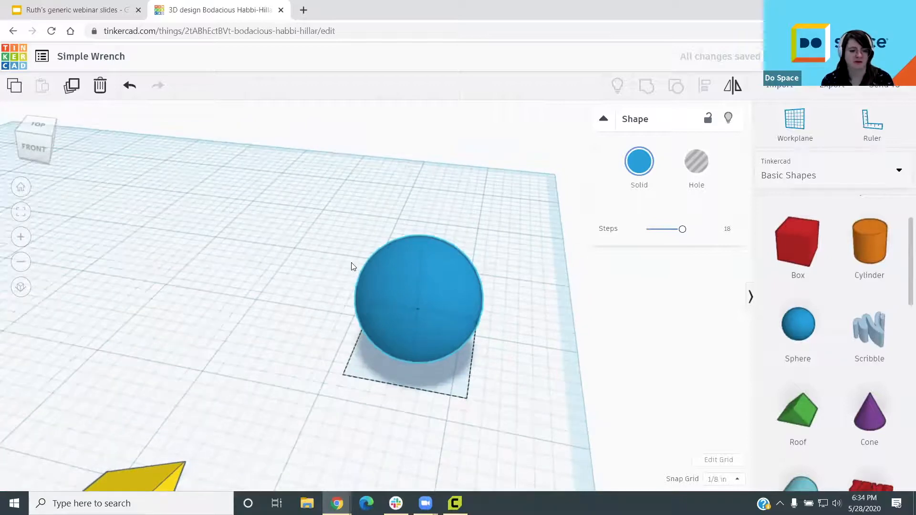
{"action": "right_click_drag", "start_coordinate": [351, 262], "coordinate": [437, 428]}
{"action": "middle_click_drag", "start_coordinate": [442, 414], "coordinate": [420, 243]}
{"action": "middle_click_drag", "start_coordinate": [444, 390], "coordinate": [393, 316]}
{"action": "right_click_drag", "start_coordinate": [335, 271], "coordinate": [372, 273]}
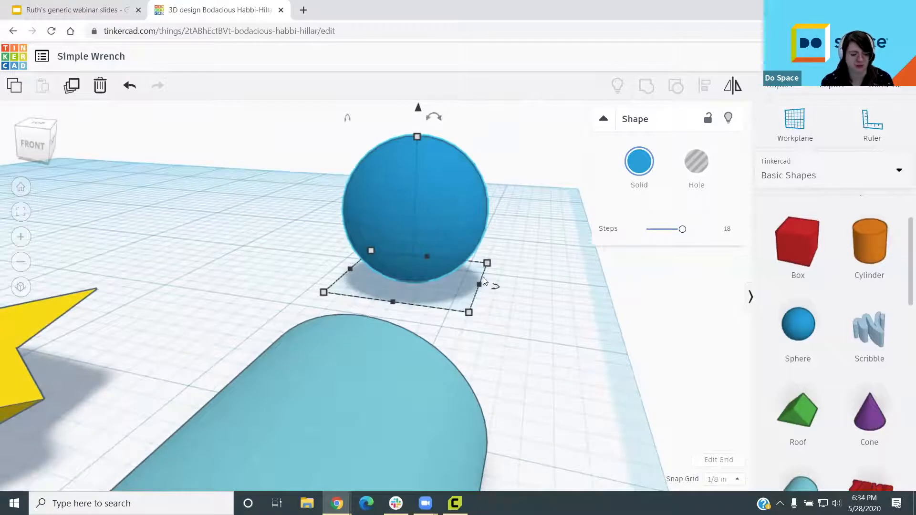
{"action": "left_click_drag", "start_coordinate": [682, 237], "coordinate": [645, 230]}
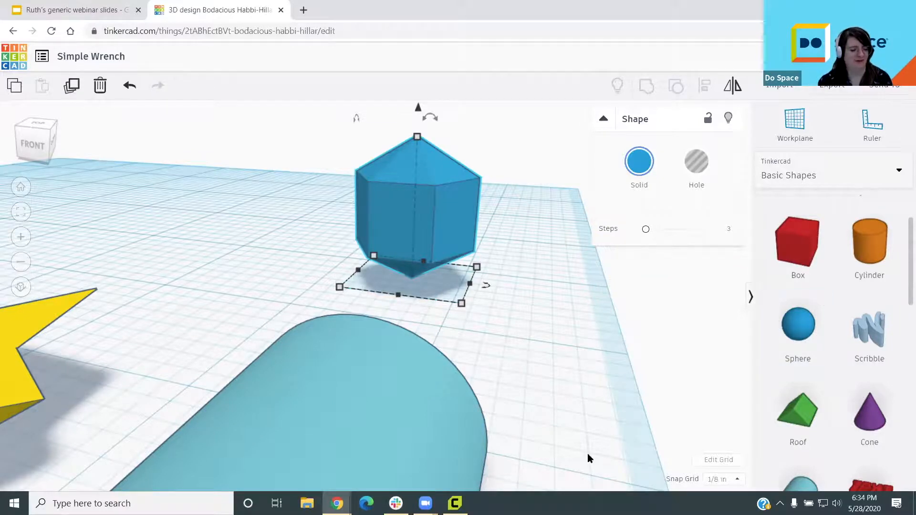
Step: Delete the light blue round roof beside the yellow star
{"action": "right_click_drag", "start_coordinate": [236, 242], "coordinate": [258, 263]}
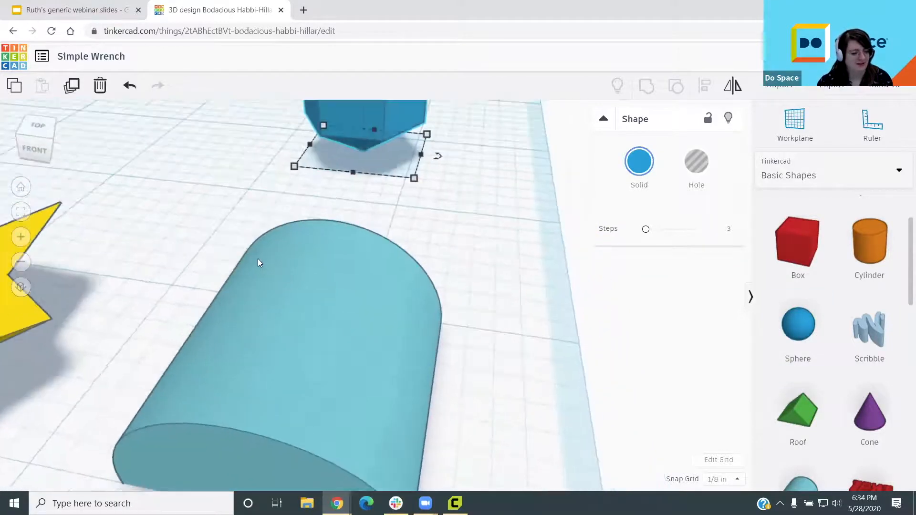
{"action": "scroll", "coordinate": [370, 166], "scroll_direction": "down", "scroll_amount": 1}
{"action": "scroll", "coordinate": [370, 166], "scroll_direction": "down", "scroll_amount": 4}
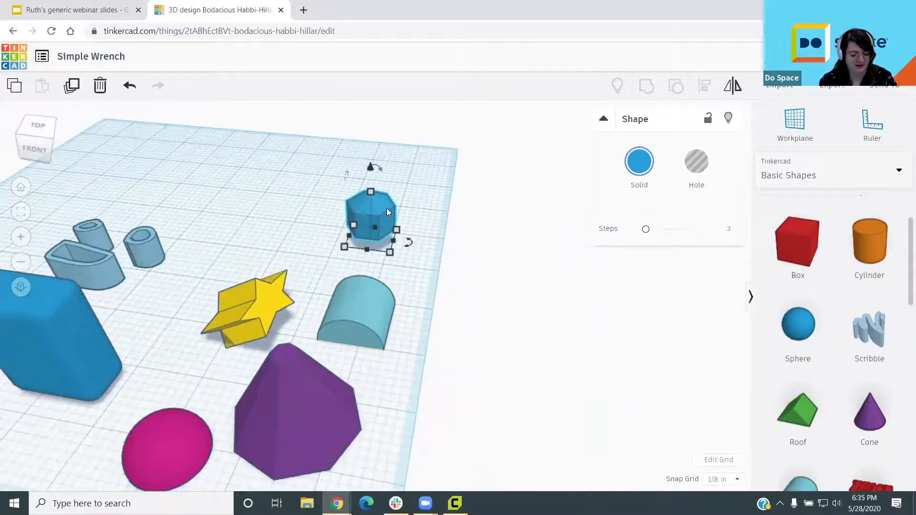
{"action": "left_click", "coordinate": [366, 308]}
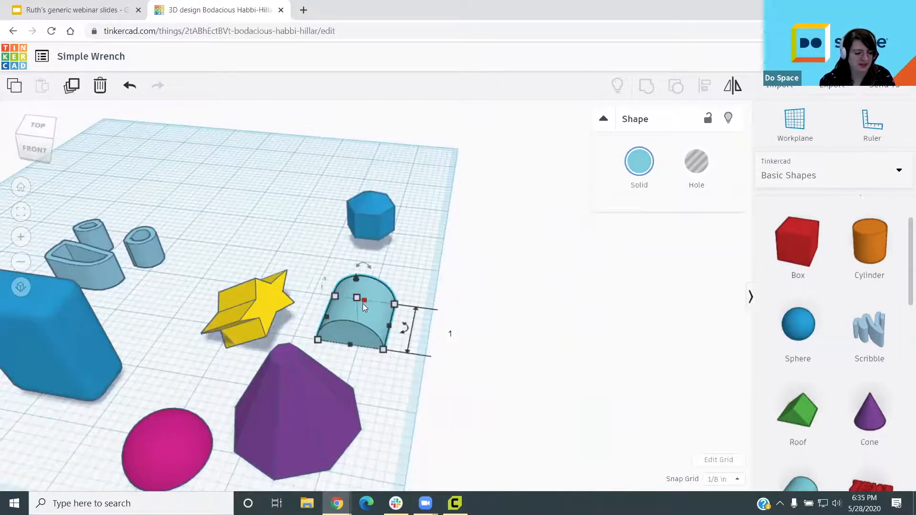
{"action": "key", "text": "Delete"}
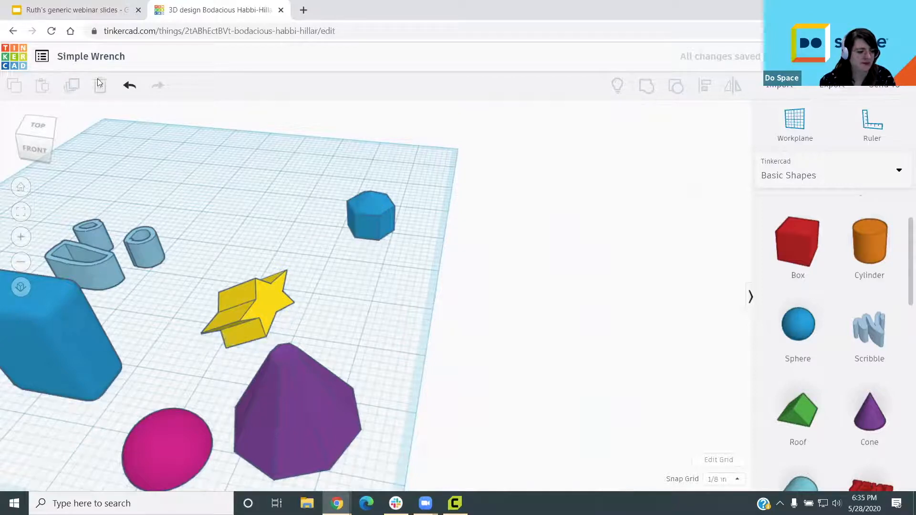
Step: Delete the faceted blue sphere and select the yellow star
{"action": "mouse_move", "coordinate": [103, 66]}
{"action": "left_mouse_down"}
{"action": "mouse_move", "coordinate": [77, 80]}
{"action": "mouse_move", "coordinate": [86, 106]}
{"action": "mouse_move", "coordinate": [121, 115]}
{"action": "mouse_move", "coordinate": [156, 51]}
{"action": "mouse_move", "coordinate": [97, 67]}
{"action": "left_mouse_up"}
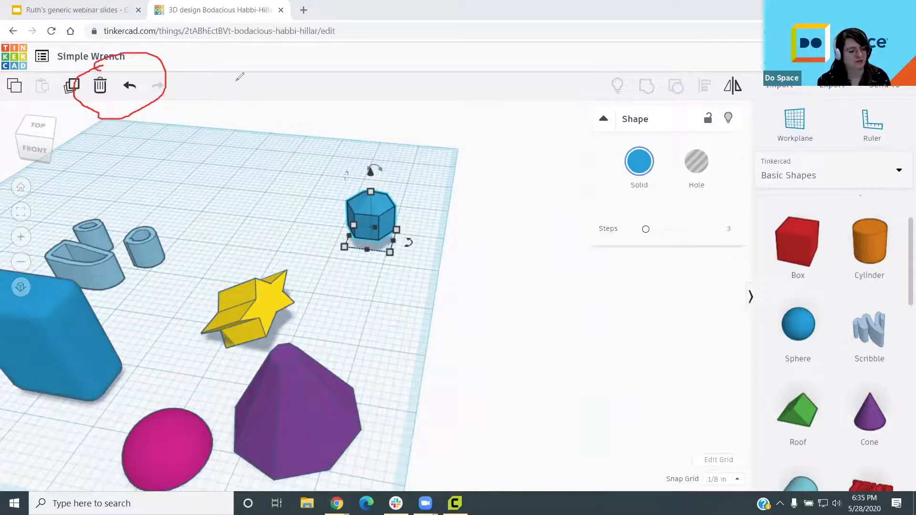
{"action": "left_click", "coordinate": [109, 85]}
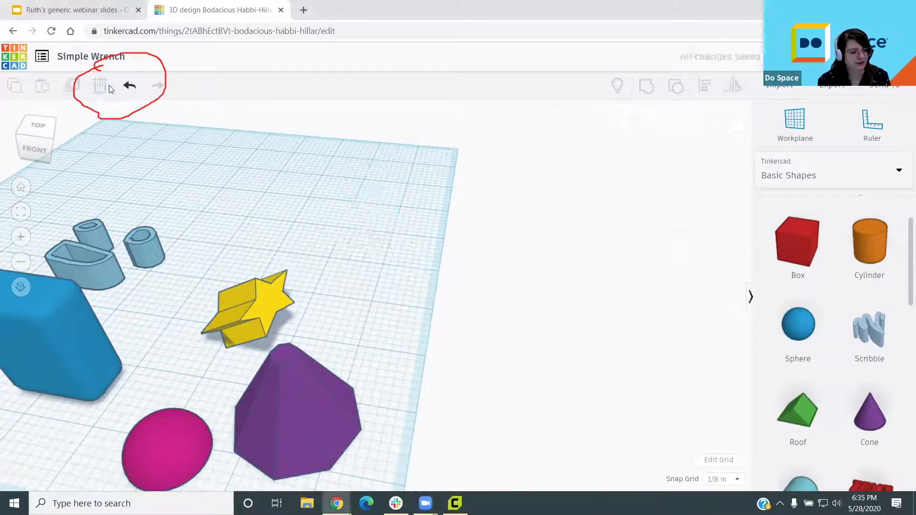
{"action": "left_click", "coordinate": [260, 300]}
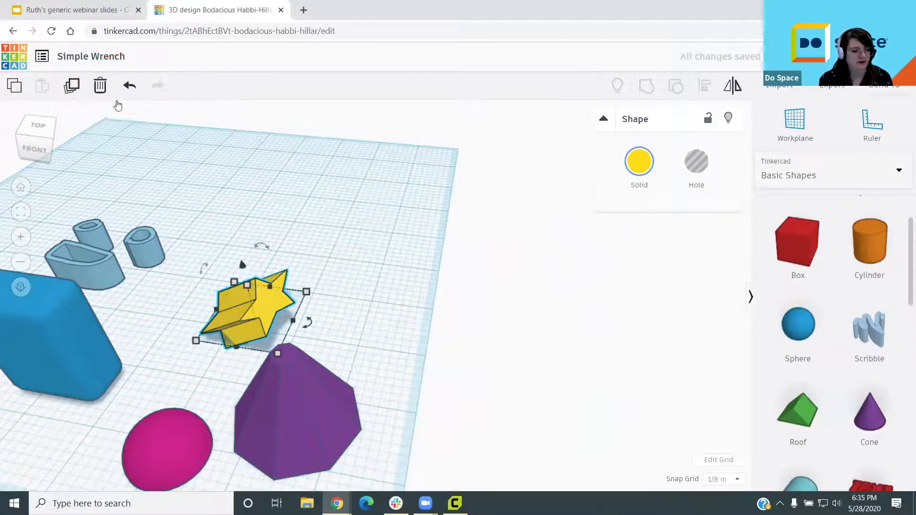
Step: Undo and redo the blue sphere's deletion several times, ending with the deletion undone
{"action": "mouse_move", "coordinate": [129, 72]}
{"action": "left_mouse_down"}
{"action": "mouse_move", "coordinate": [129, 104]}
{"action": "mouse_move", "coordinate": [129, 69]}
{"action": "left_mouse_up"}
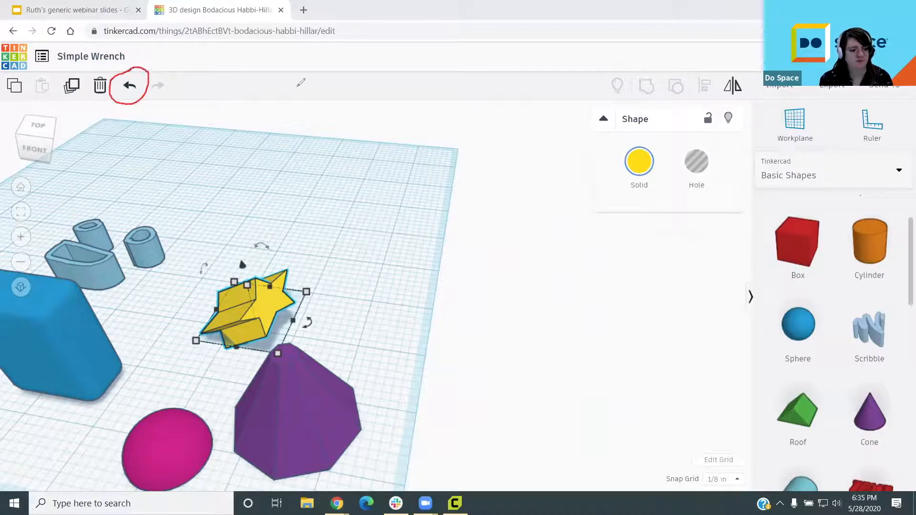
{"action": "left_click", "coordinate": [127, 87]}
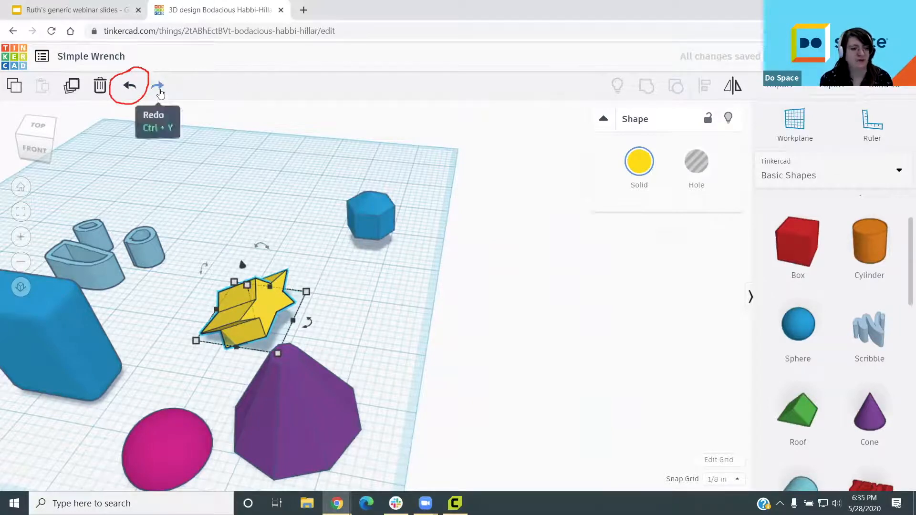
{"action": "left_click", "coordinate": [160, 90]}
{"action": "left_click", "coordinate": [131, 88]}
{"action": "key", "text": "ctrl+y"}
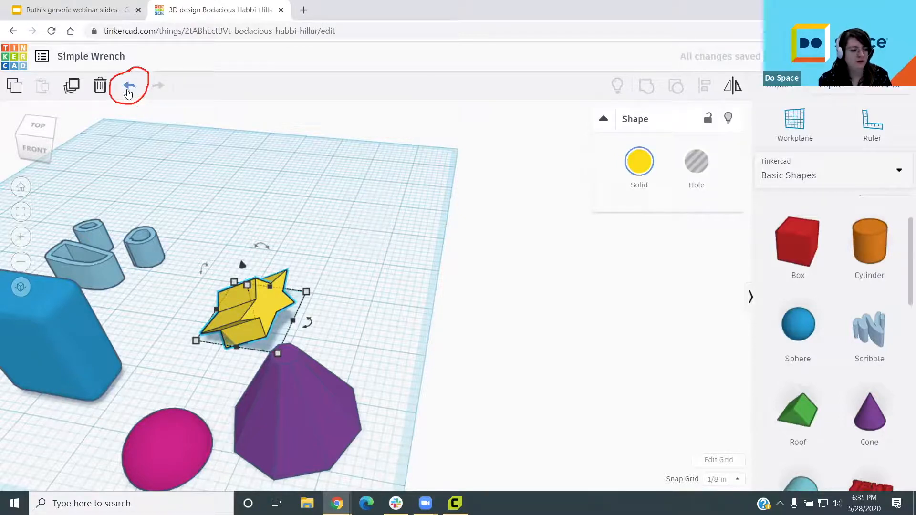
{"action": "left_click", "coordinate": [129, 89]}
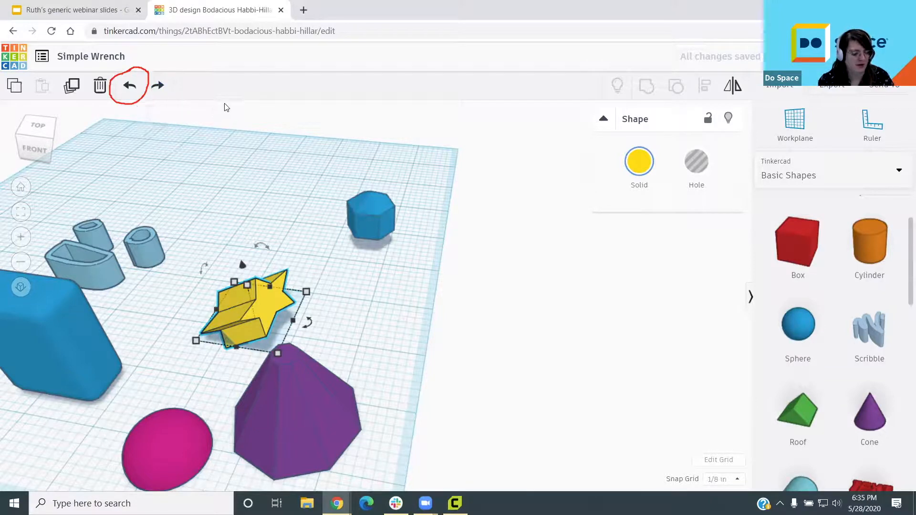
{"action": "key", "text": "ctrl+y"}
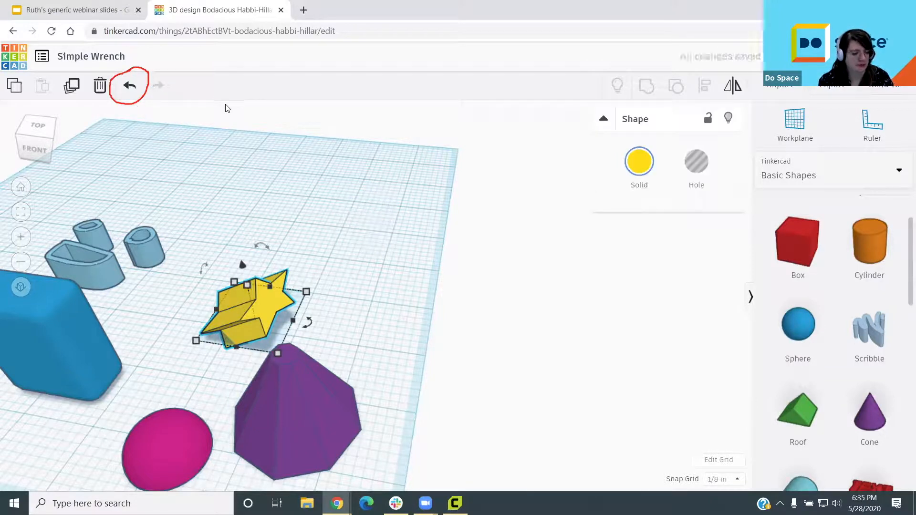
{"action": "key", "text": "ctrl+z"}
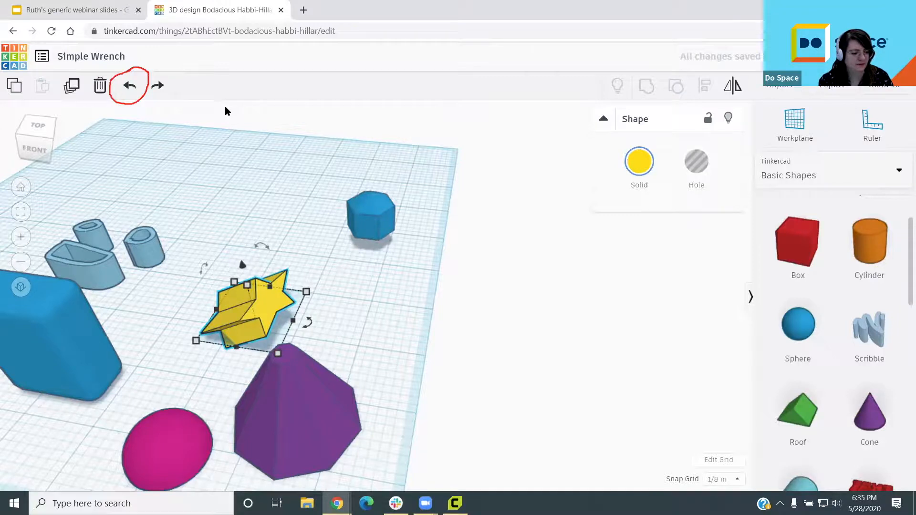
Step: Undo the recent changes to the purple cone, the magenta ellipsoid and the blue hexagonal shape
{"action": "key", "text": "ctrl+z"}
{"action": "key", "text": "ctrl+z"}
{"action": "scroll", "coordinate": [211, 273], "scroll_direction": "down", "scroll_amount": 1}
{"action": "right_click_drag", "start_coordinate": [212, 274], "coordinate": [218, 339]}
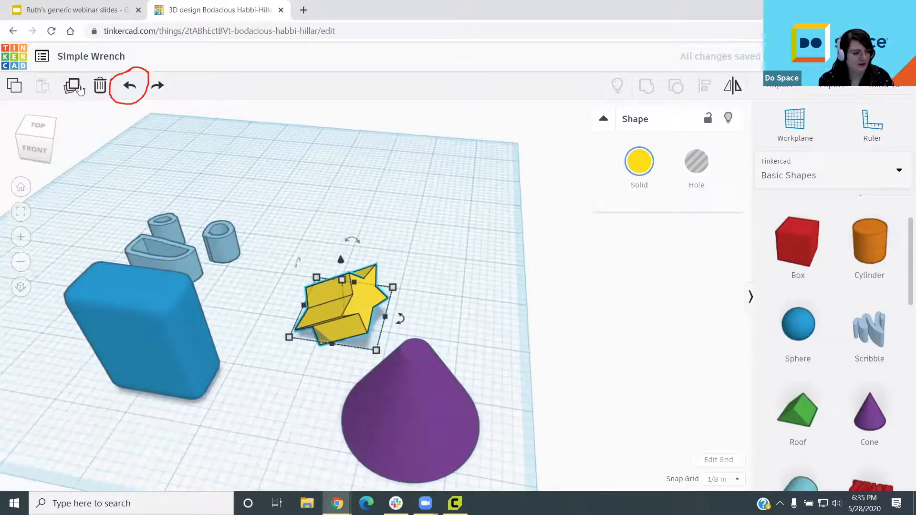
Step: Duplicate the yellow star and move the copy about 2 3/8 in behind the original on the workplane
{"action": "left_click", "coordinate": [248, 191]}
{"action": "left_click", "coordinate": [336, 306]}
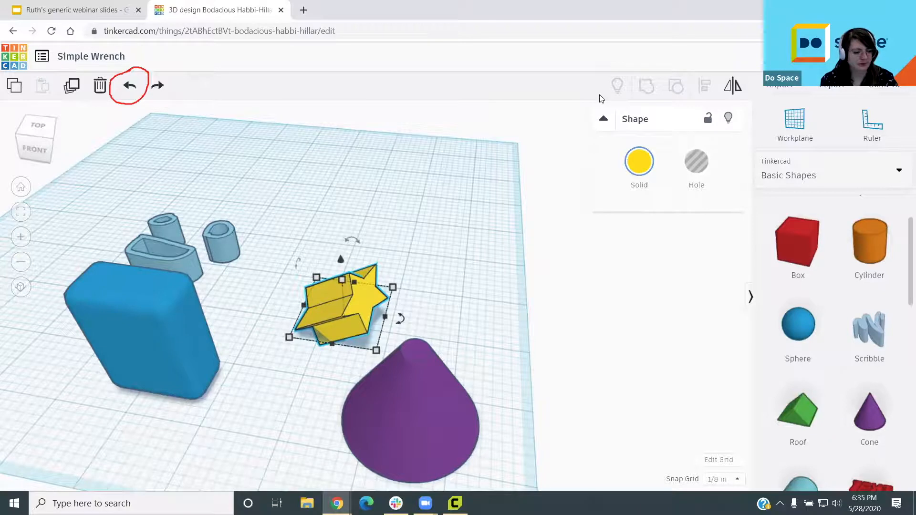
{"action": "mouse_move", "coordinate": [78, 99]}
{"action": "left_mouse_down"}
{"action": "mouse_move", "coordinate": [60, 79]}
{"action": "mouse_move", "coordinate": [87, 89]}
{"action": "mouse_move", "coordinate": [62, 98]}
{"action": "left_mouse_up"}
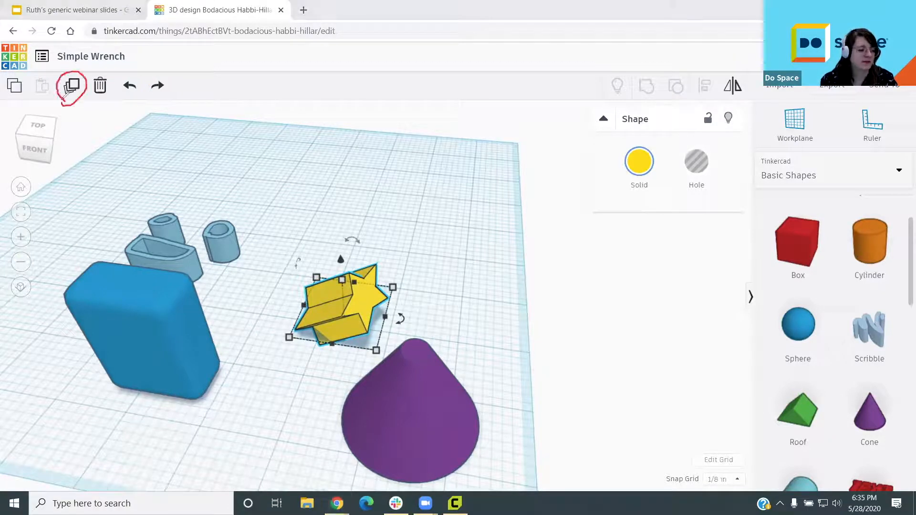
{"action": "left_click", "coordinate": [69, 86]}
{"action": "left_click_drag", "start_coordinate": [343, 303], "coordinate": [347, 222]}
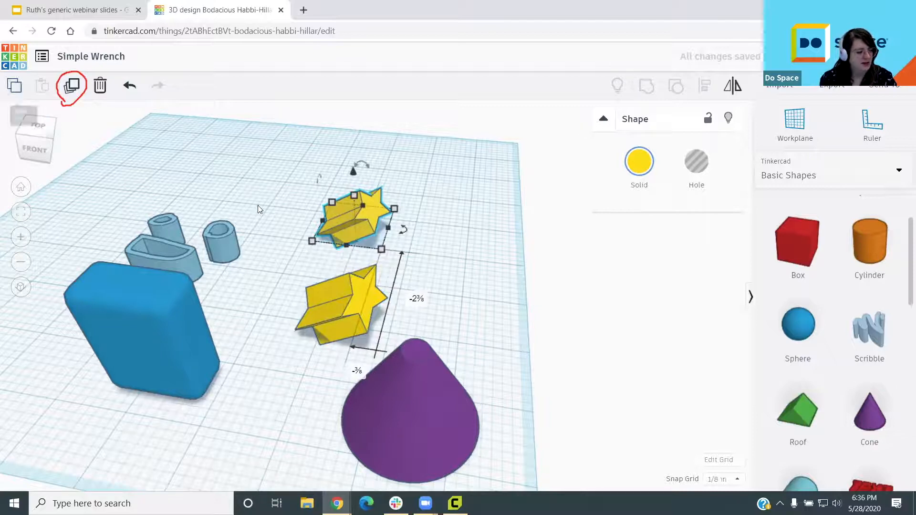
Step: Copy and paste the rear star, place the pasted copy behind it, and duplicate that copy to a spot in front of it
{"action": "left_click", "coordinate": [15, 87]}
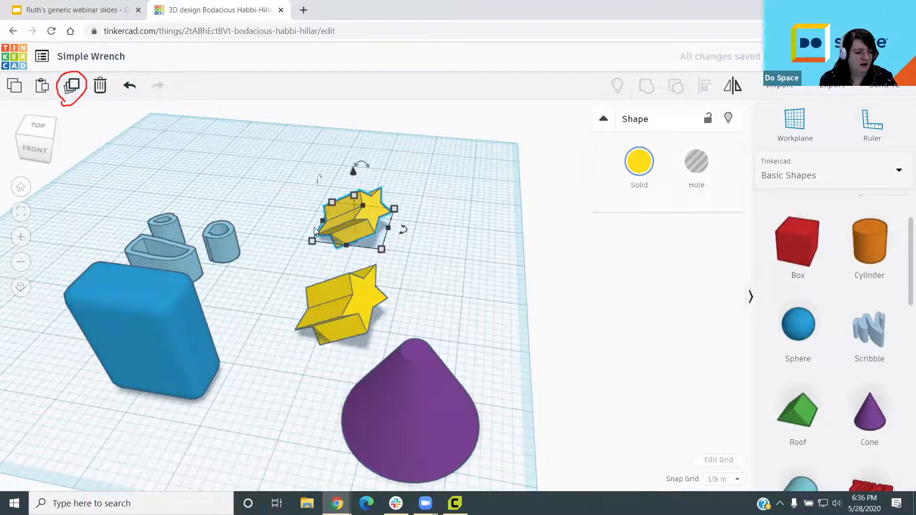
{"action": "left_click", "coordinate": [42, 89]}
{"action": "left_click_drag", "start_coordinate": [379, 218], "coordinate": [438, 189]}
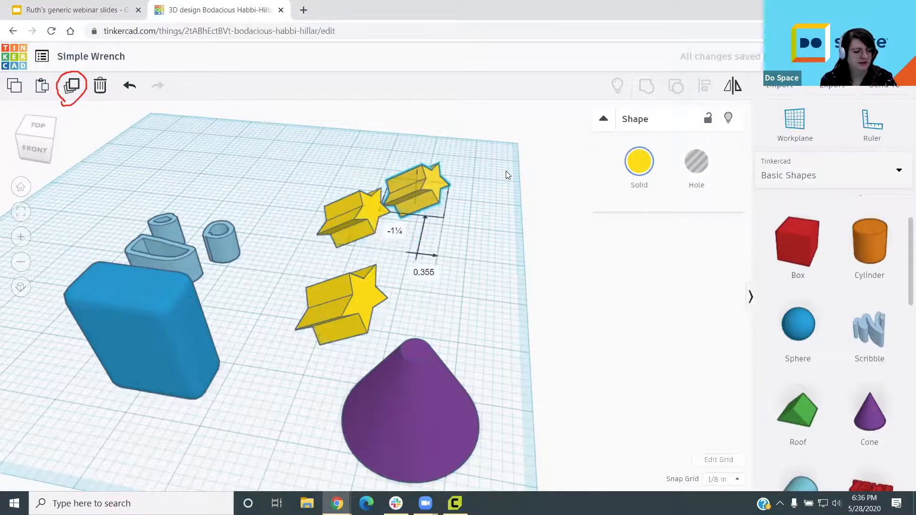
{"action": "left_click", "coordinate": [423, 188]}
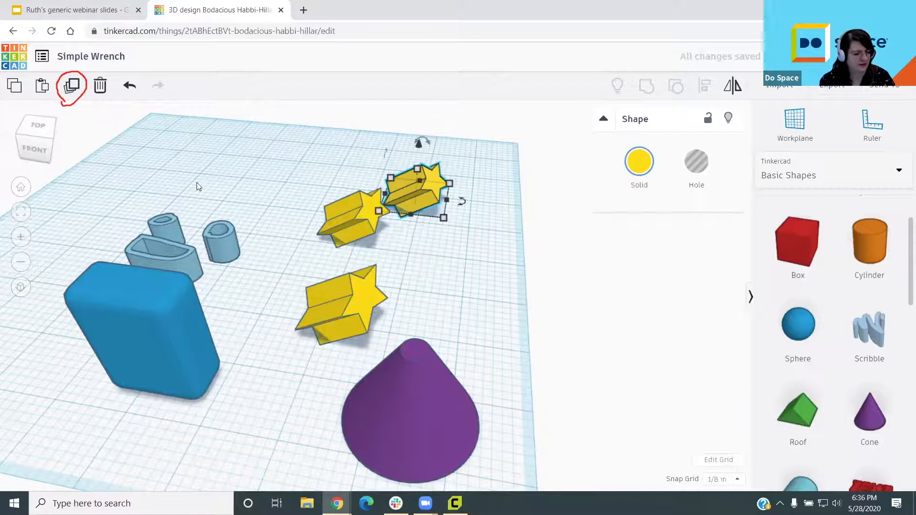
{"action": "key", "text": "ctrl+d"}
{"action": "left_click_drag", "start_coordinate": [473, 181], "coordinate": [489, 253]}
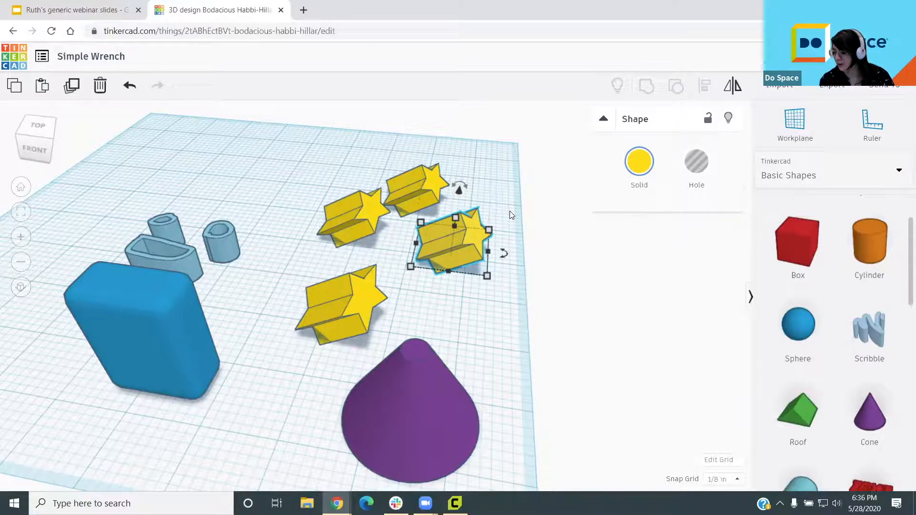
{"action": "middle_click_drag", "start_coordinate": [267, 303], "coordinate": [411, 326]}
{"action": "scroll", "coordinate": [377, 236], "scroll_direction": "up", "scroll_amount": 2}
{"action": "right_click_drag", "start_coordinate": [377, 236], "coordinate": [339, 182]}
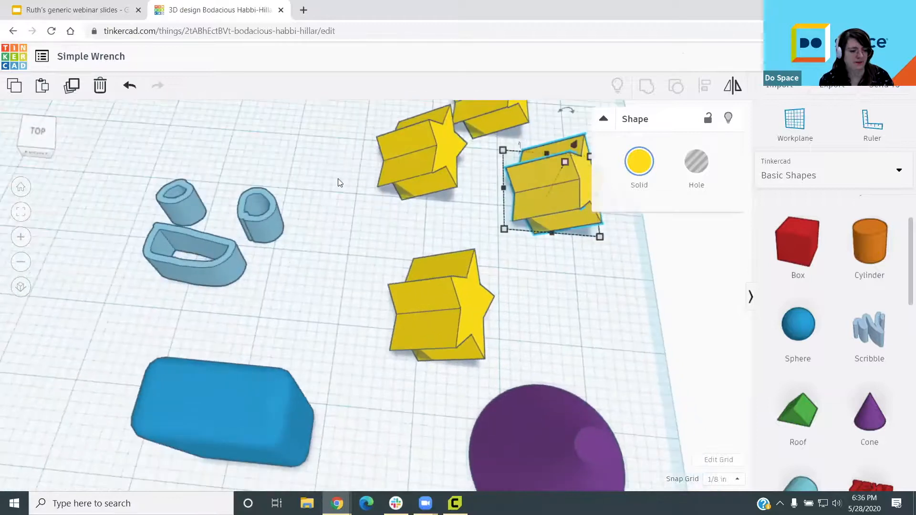
{"action": "scroll", "coordinate": [438, 183], "scroll_direction": "up", "scroll_amount": 1}
{"action": "scroll", "coordinate": [411, 228], "scroll_direction": "down", "scroll_amount": 5}
{"action": "left_click", "coordinate": [398, 251]}
{"action": "scroll", "coordinate": [398, 251], "scroll_direction": "up", "scroll_amount": 3}
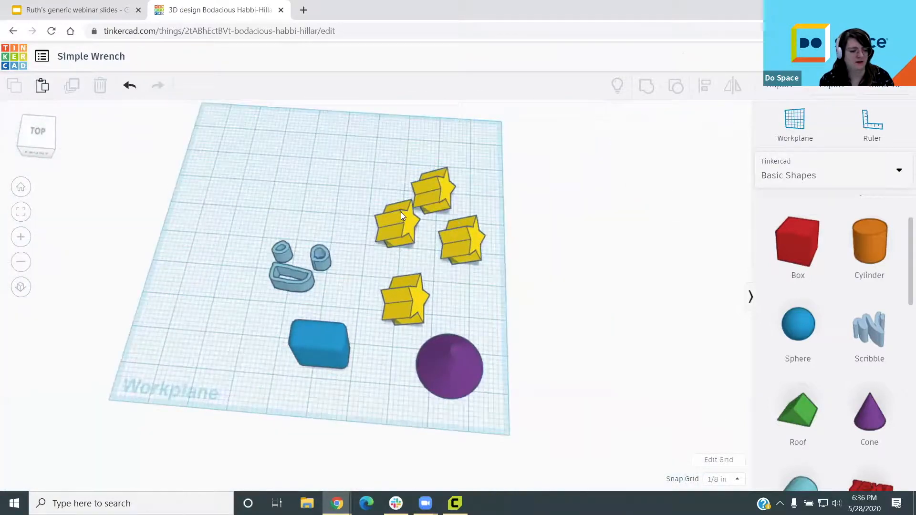
Step: Select the middle yellow star and fit the view to it, repeating the fit after zooming out
{"action": "left_click", "coordinate": [414, 201]}
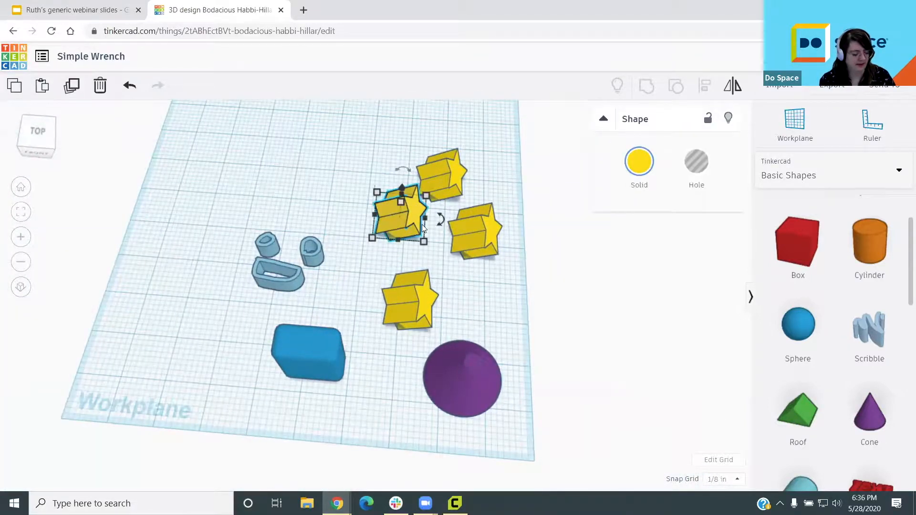
{"action": "key", "text": "f"}
{"action": "scroll", "coordinate": [251, 308], "scroll_direction": "down", "scroll_amount": 1}
{"action": "right_click_drag", "start_coordinate": [251, 308], "coordinate": [307, 301]}
{"action": "scroll", "coordinate": [307, 302], "scroll_direction": "down", "scroll_amount": 5}
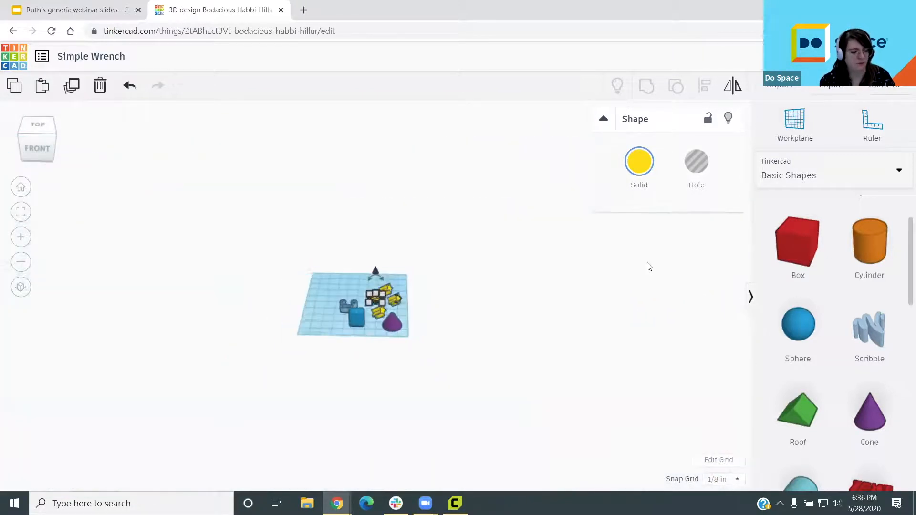
{"action": "key", "text": "f"}
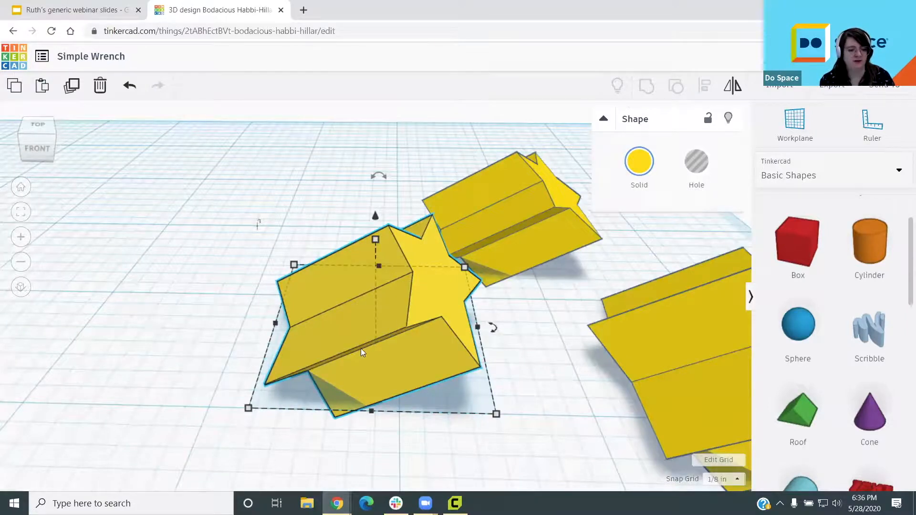
{"action": "scroll", "coordinate": [403, 320], "scroll_direction": "down", "scroll_amount": 10}
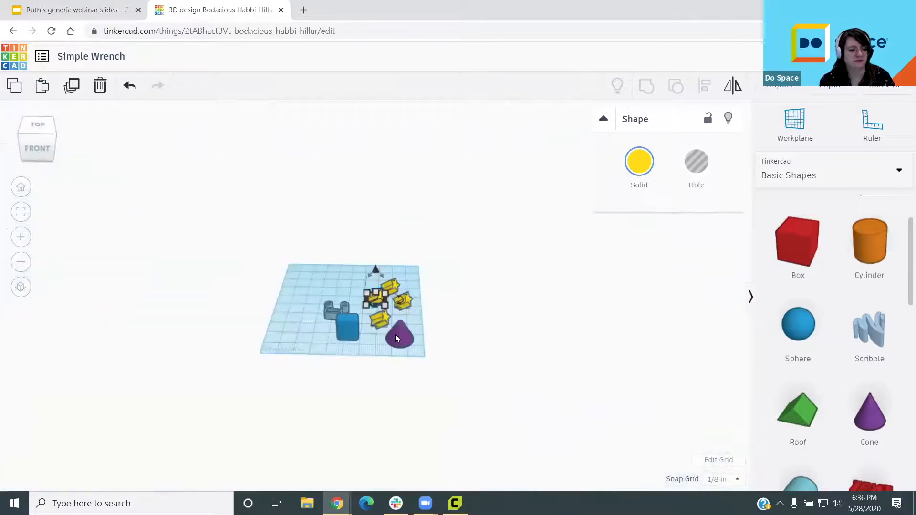
{"action": "key", "text": "f"}
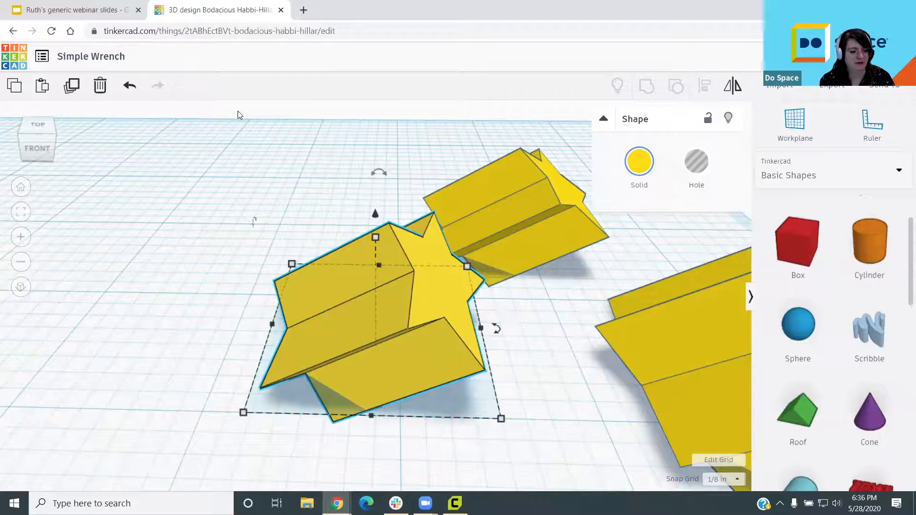
Step: Mirror the selected yellow star so its star-shaped face points the opposite way
{"action": "left_click_drag", "start_coordinate": [594, 100], "coordinate": [738, 101]}
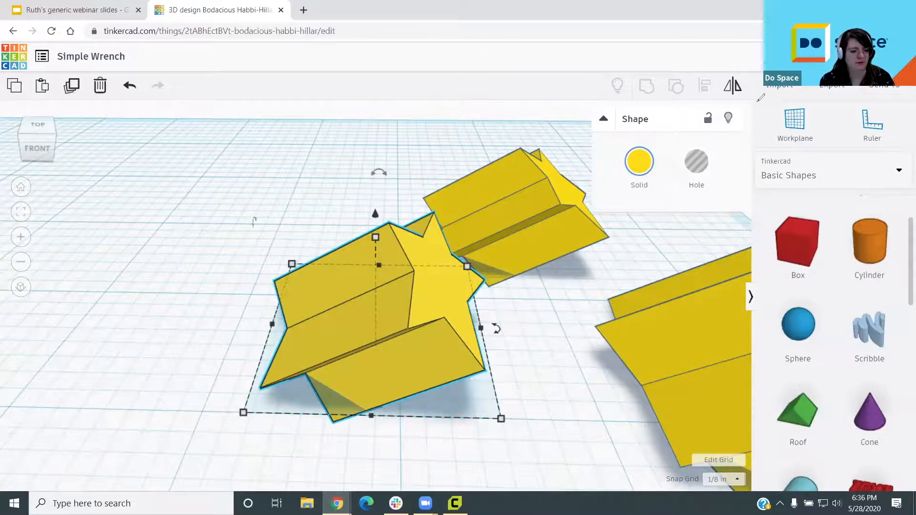
{"action": "mouse_move", "coordinate": [762, 64]}
{"action": "left_mouse_down"}
{"action": "mouse_move", "coordinate": [696, 62]}
{"action": "mouse_move", "coordinate": [598, 86]}
{"action": "mouse_move", "coordinate": [598, 98]}
{"action": "left_mouse_up"}
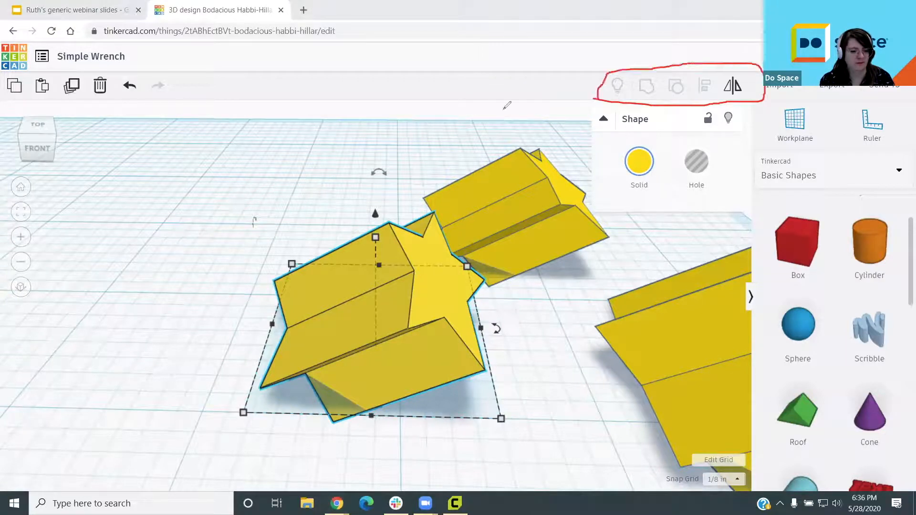
{"action": "left_click", "coordinate": [737, 86]}
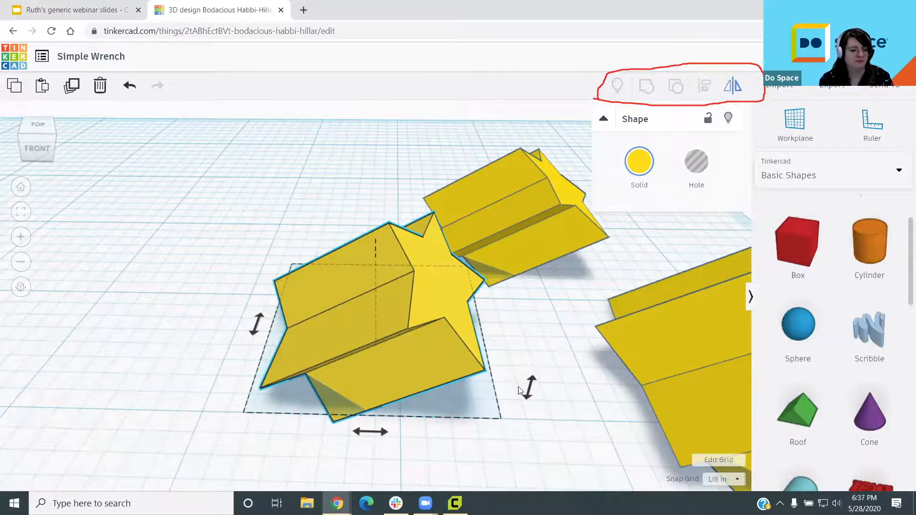
{"action": "left_click", "coordinate": [532, 388]}
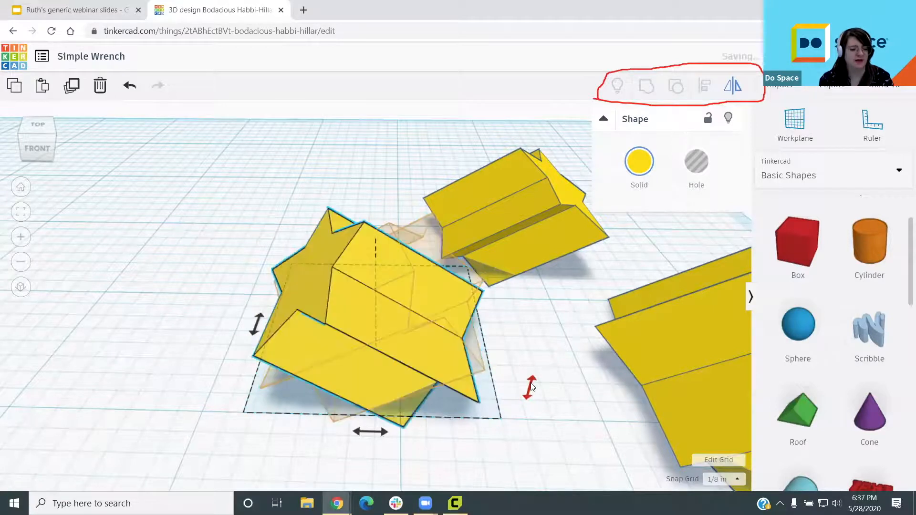
{"action": "right_click_drag", "start_coordinate": [234, 404], "coordinate": [214, 388]}
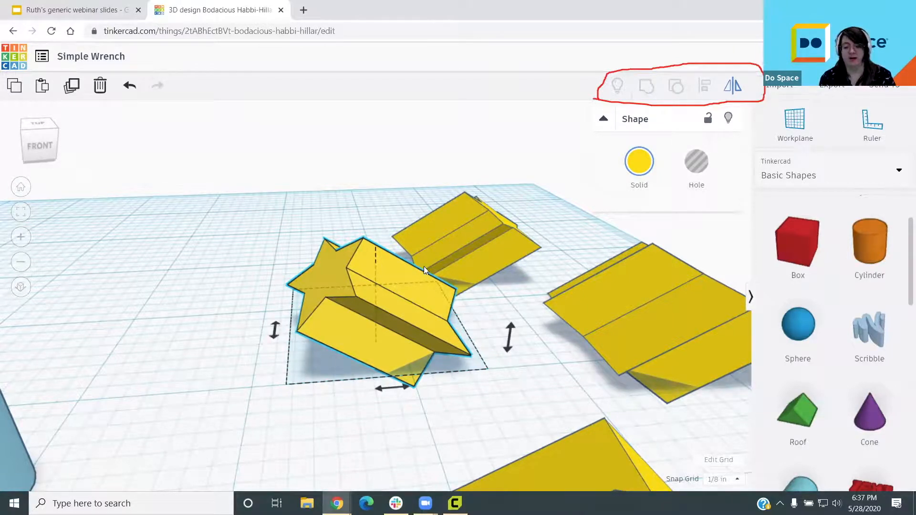
{"action": "right_click_drag", "start_coordinate": [325, 267], "coordinate": [723, 295]}
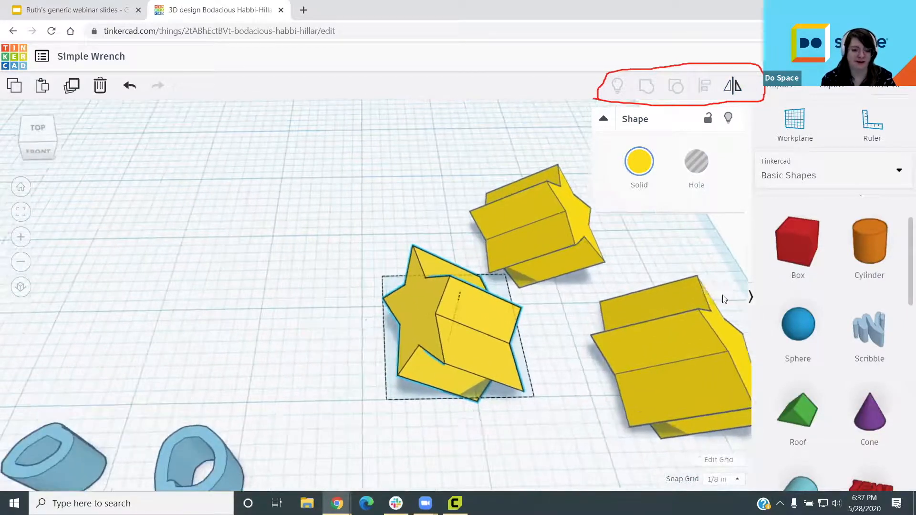
{"action": "key", "text": "m"}
Step: Add two red boxes side by side on the empty part of the workplane beside the yellow stars
{"action": "left_click_drag", "start_coordinate": [780, 251], "coordinate": [160, 262]}
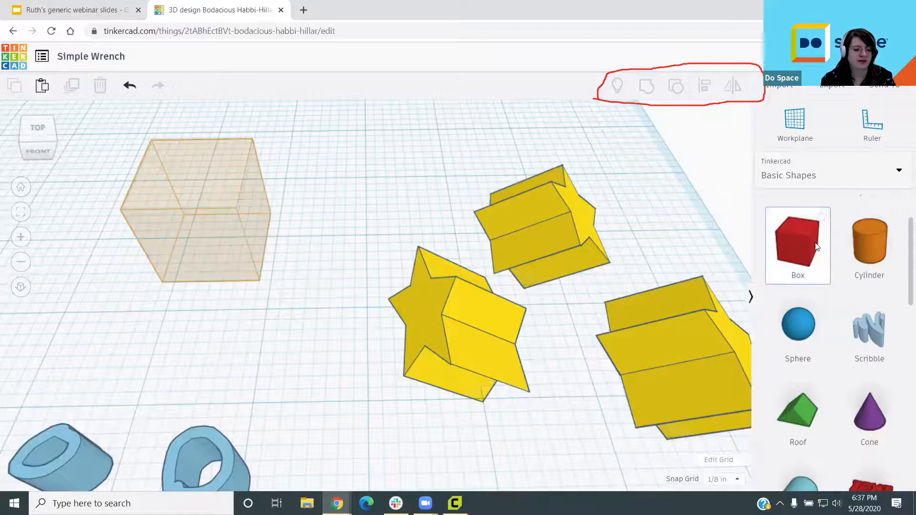
{"action": "left_click_drag", "start_coordinate": [745, 250], "coordinate": [367, 207]}
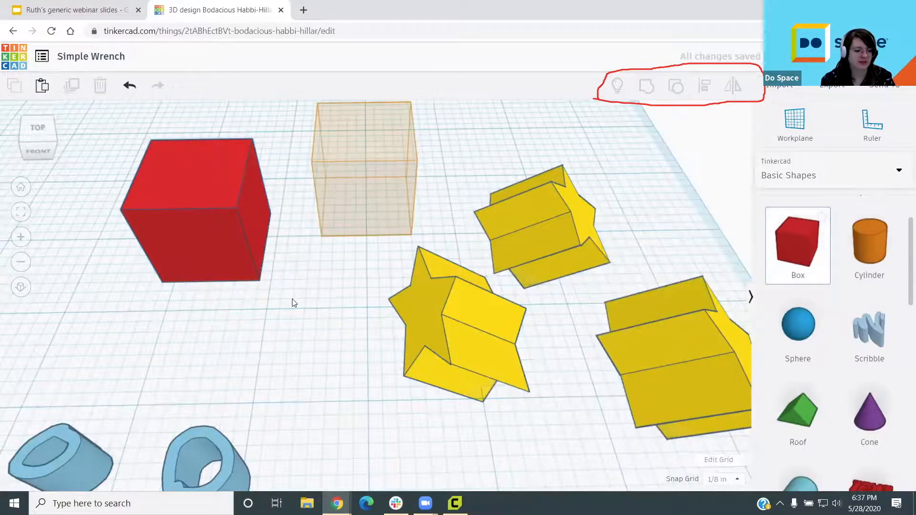
{"action": "middle_click_drag", "start_coordinate": [347, 309], "coordinate": [353, 351]}
{"action": "middle_click_drag", "start_coordinate": [538, 231], "coordinate": [582, 216]}
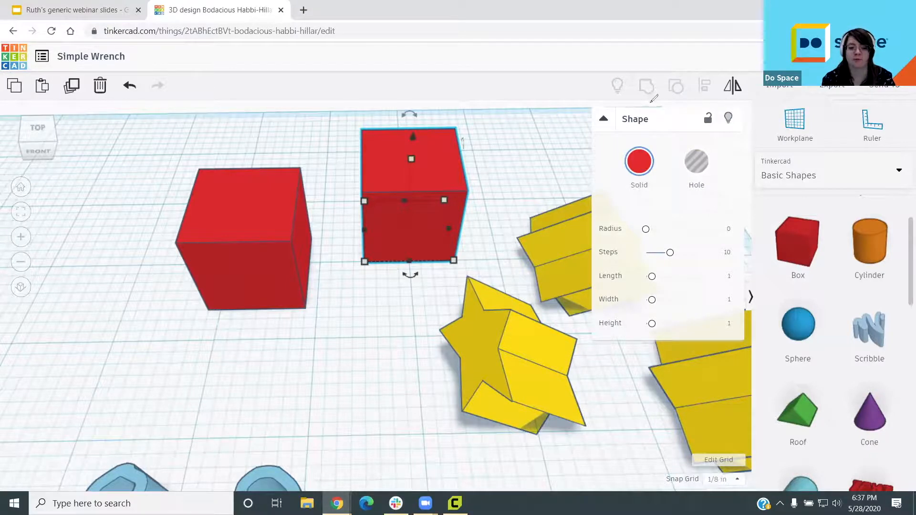
Step: Change the second red box, the one nearer the yellow stars, into a hole
{"action": "mouse_move", "coordinate": [707, 128]}
{"action": "left_mouse_down"}
{"action": "mouse_move", "coordinate": [722, 177]}
{"action": "mouse_move", "coordinate": [716, 125]}
{"action": "mouse_move", "coordinate": [705, 129]}
{"action": "left_mouse_up"}
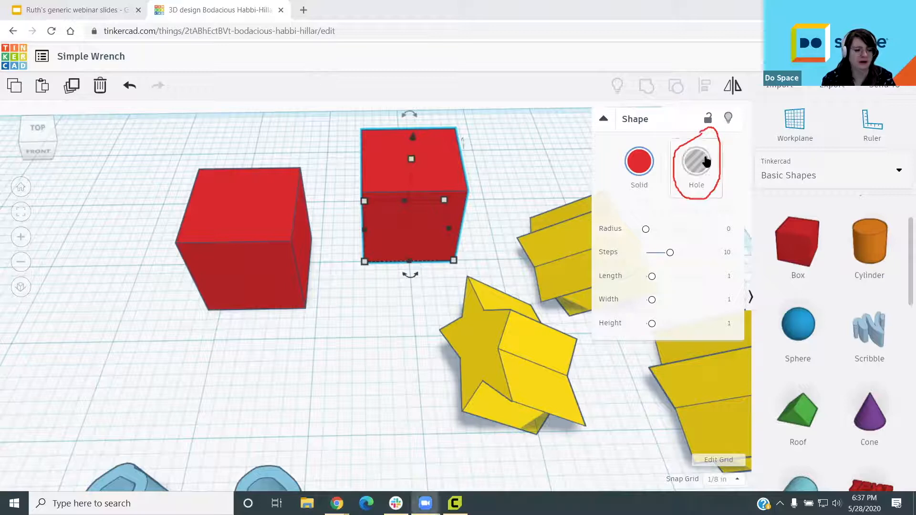
{"action": "left_click", "coordinate": [696, 163]}
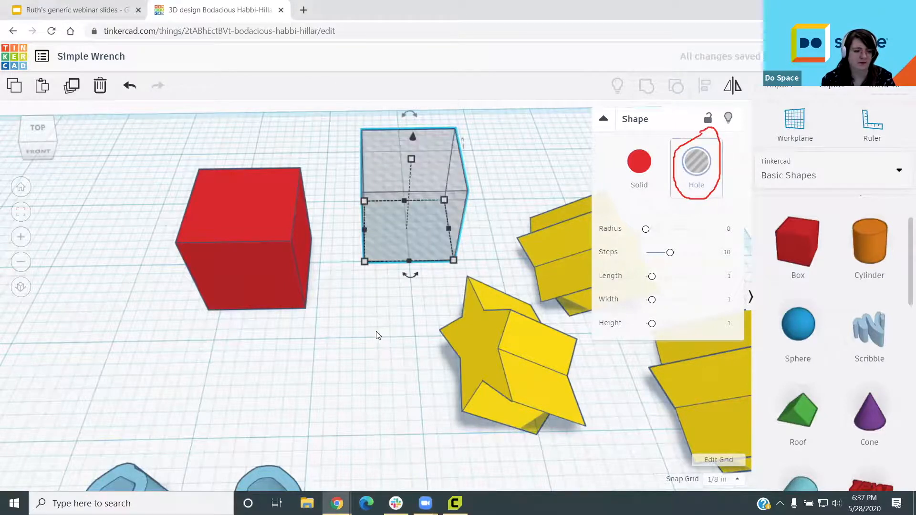
{"action": "left_click", "coordinate": [394, 303]}
{"action": "scroll", "coordinate": [395, 297], "scroll_direction": "up", "scroll_amount": 1}
{"action": "scroll", "coordinate": [395, 297], "scroll_direction": "up", "scroll_amount": 1}
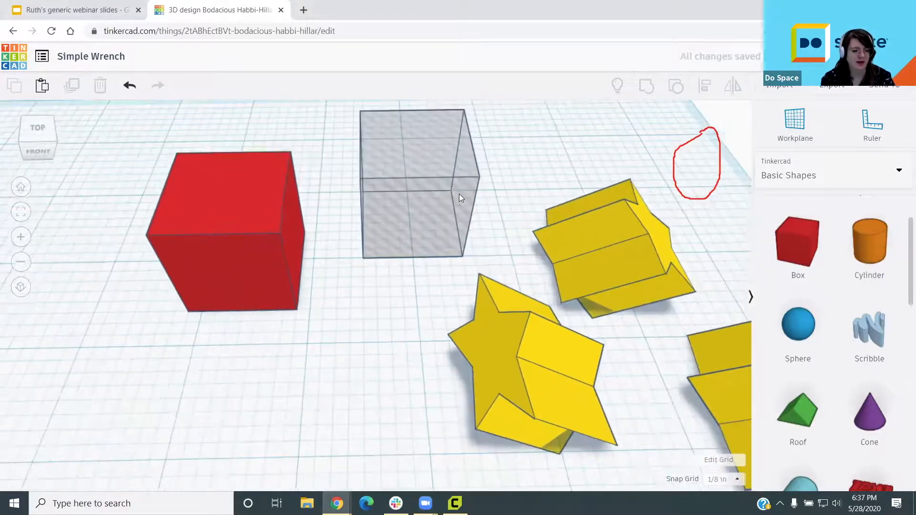
{"action": "scroll", "coordinate": [379, 306], "scroll_direction": "down", "scroll_amount": 1}
Step: Move the hole box sideways so it overlaps the near half of the solid red box
{"action": "left_click", "coordinate": [384, 253]}
{"action": "right_click_drag", "start_coordinate": [384, 303], "coordinate": [396, 241]}
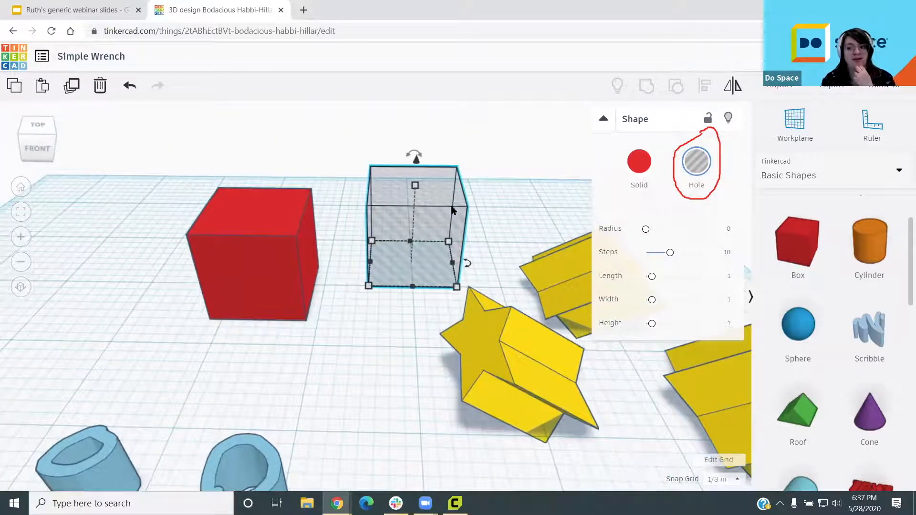
{"action": "left_click_drag", "start_coordinate": [426, 221], "coordinate": [312, 250]}
{"action": "left_click", "coordinate": [333, 359]}
{"action": "scroll", "coordinate": [300, 368], "scroll_direction": "up", "scroll_amount": 3}
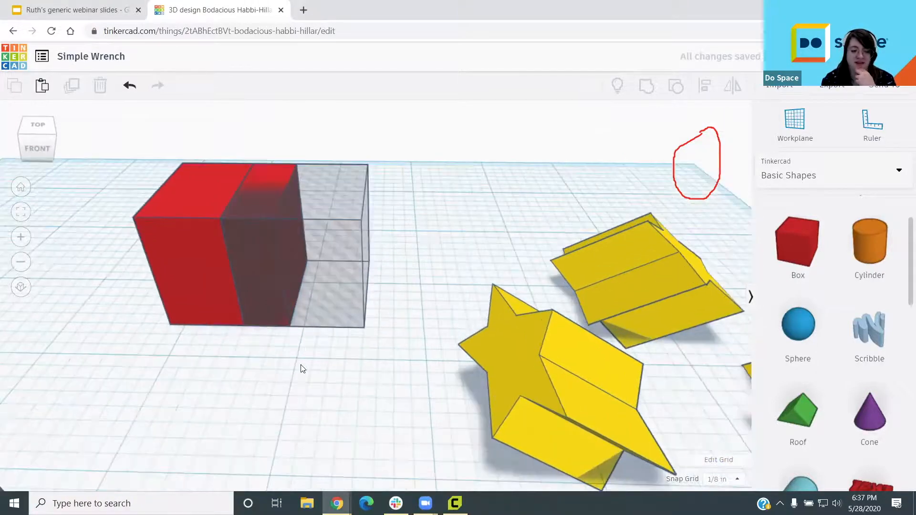
{"action": "right_click_drag", "start_coordinate": [358, 391], "coordinate": [355, 364]}
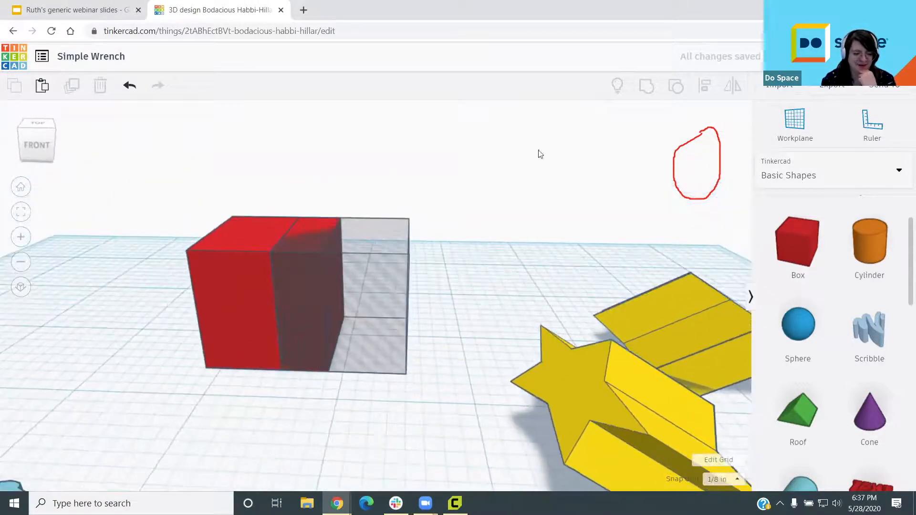
Step: Select the solid red box and the hole box together with a selection window, and clear the selection
{"action": "left_click", "coordinate": [353, 271]}
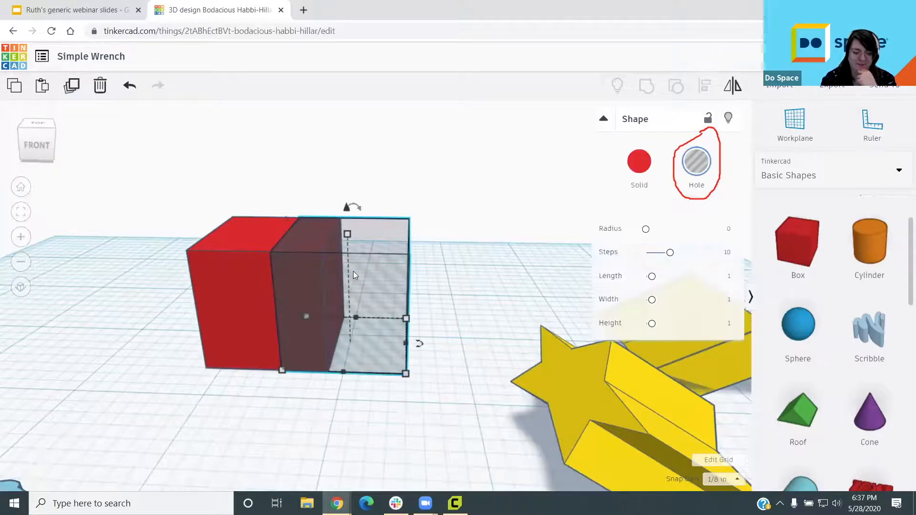
{"action": "left_click", "coordinate": [172, 212]}
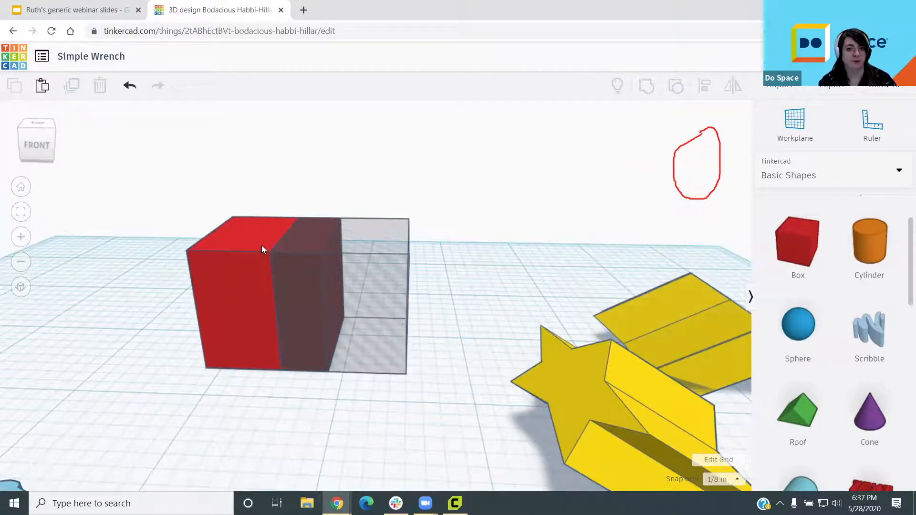
{"action": "left_click_drag", "start_coordinate": [181, 169], "coordinate": [279, 310]}
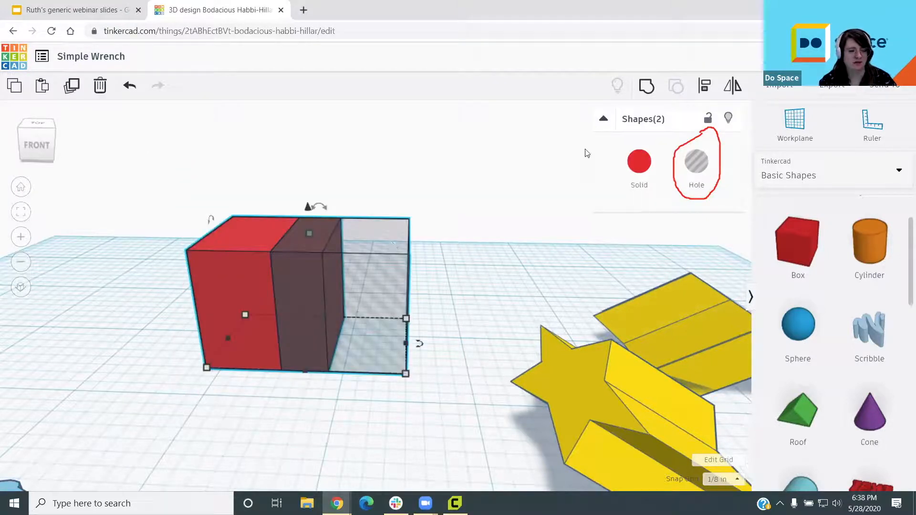
{"action": "left_click", "coordinate": [481, 178]}
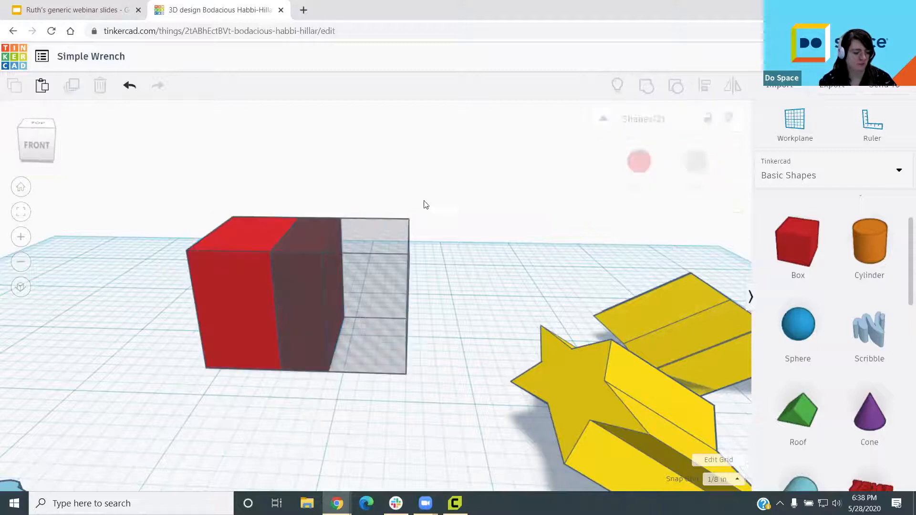
Step: Try aligning the solid red box and the hole box on their shared centre across the width, and undo the alignment
{"action": "left_click", "coordinate": [243, 261]}
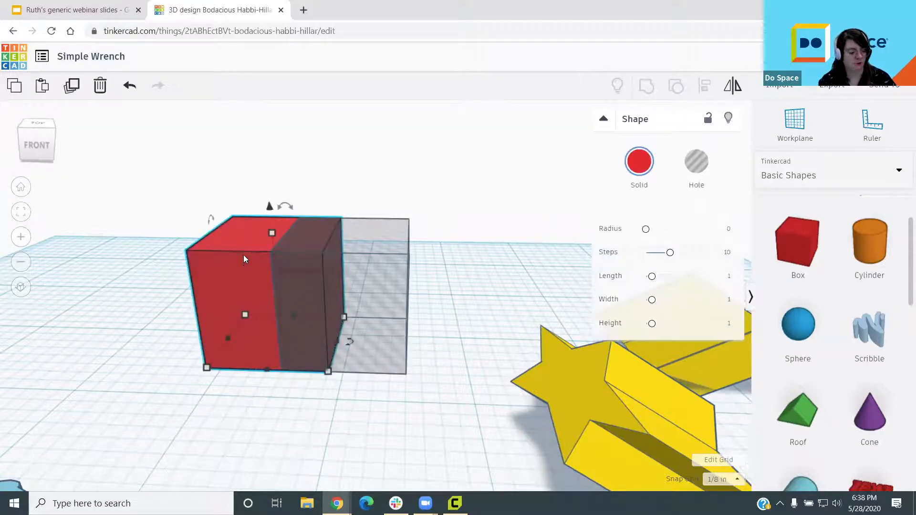
{"action": "left_click", "coordinate": [386, 255], "text": "shift"}
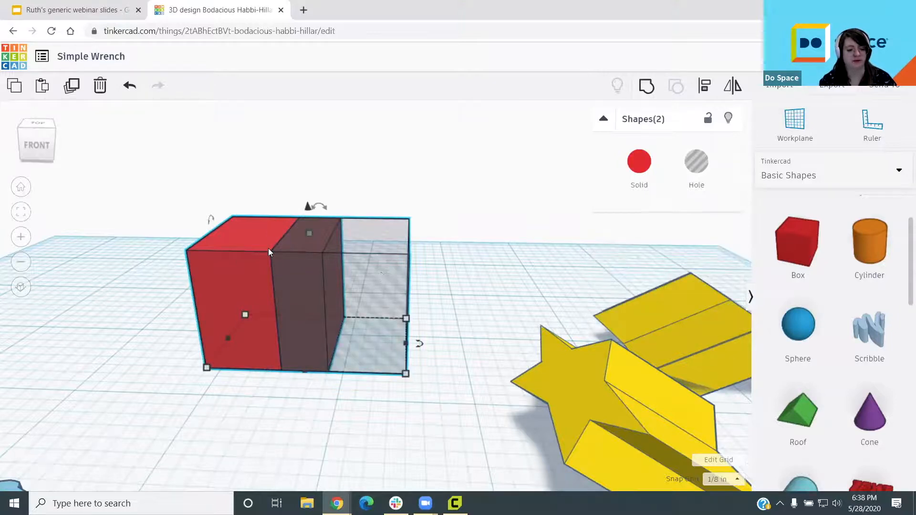
{"action": "left_click_drag", "start_coordinate": [729, 61], "coordinate": [621, 103]}
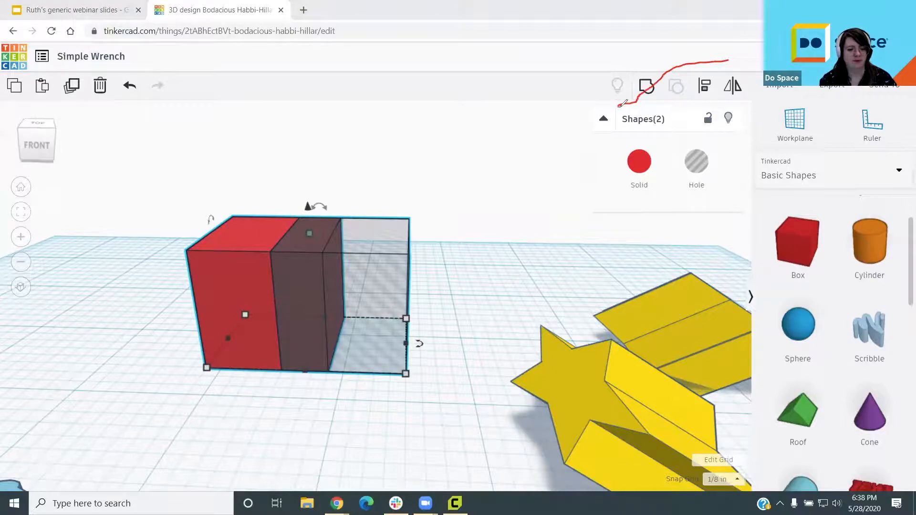
{"action": "mouse_move", "coordinate": [619, 95]}
{"action": "left_mouse_down"}
{"action": "mouse_move", "coordinate": [602, 84]}
{"action": "mouse_move", "coordinate": [749, 79]}
{"action": "mouse_move", "coordinate": [678, 111]}
{"action": "mouse_move", "coordinate": [622, 101]}
{"action": "left_mouse_up"}
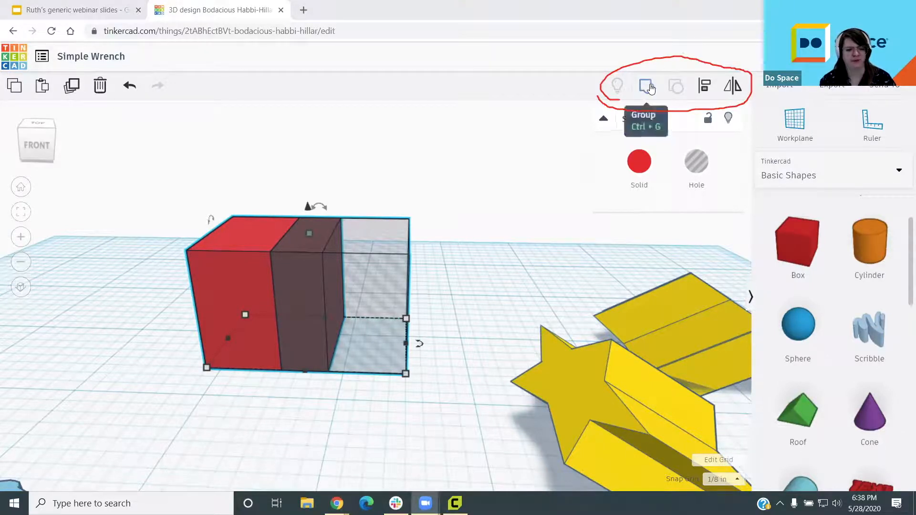
{"action": "left_click", "coordinate": [705, 87]}
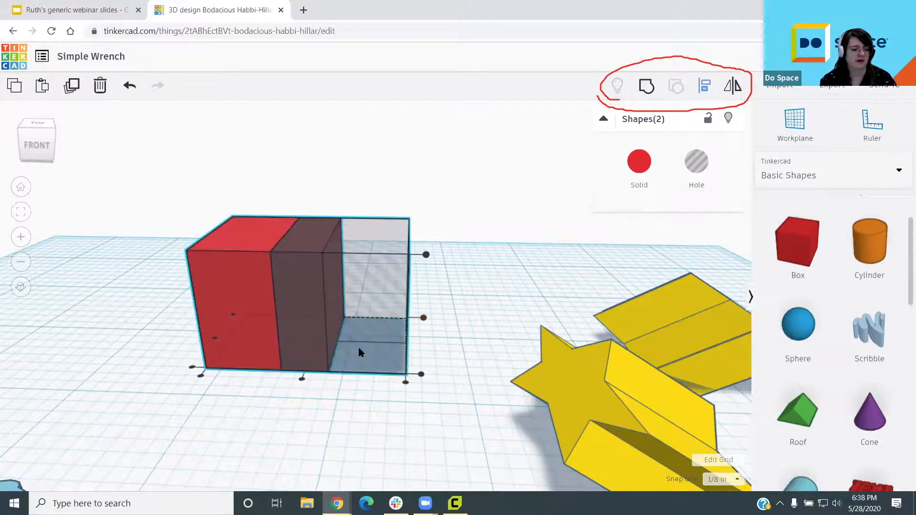
{"action": "left_click", "coordinate": [304, 379]}
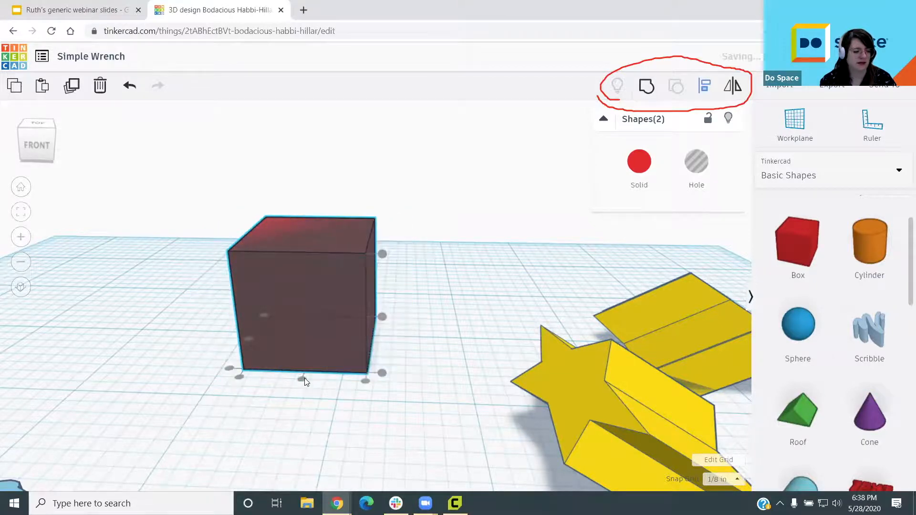
{"action": "left_click", "coordinate": [461, 356]}
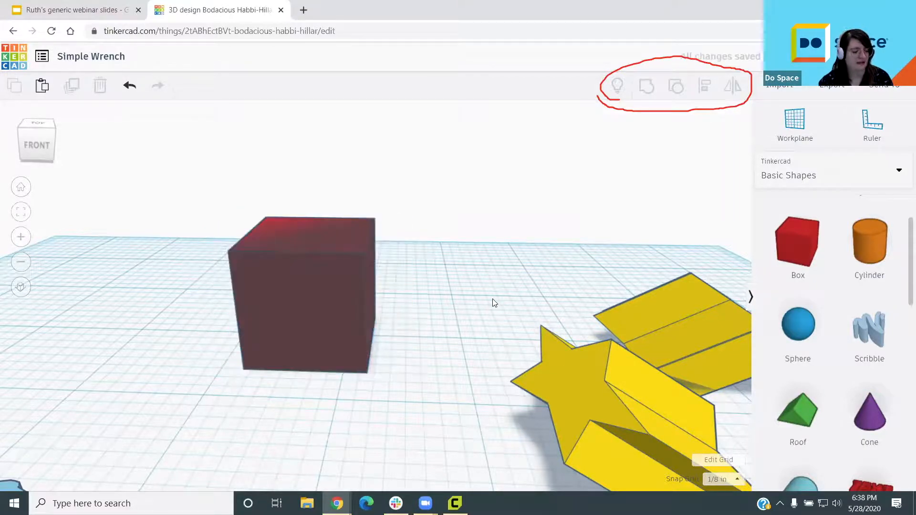
{"action": "key", "text": "ctrl+z"}
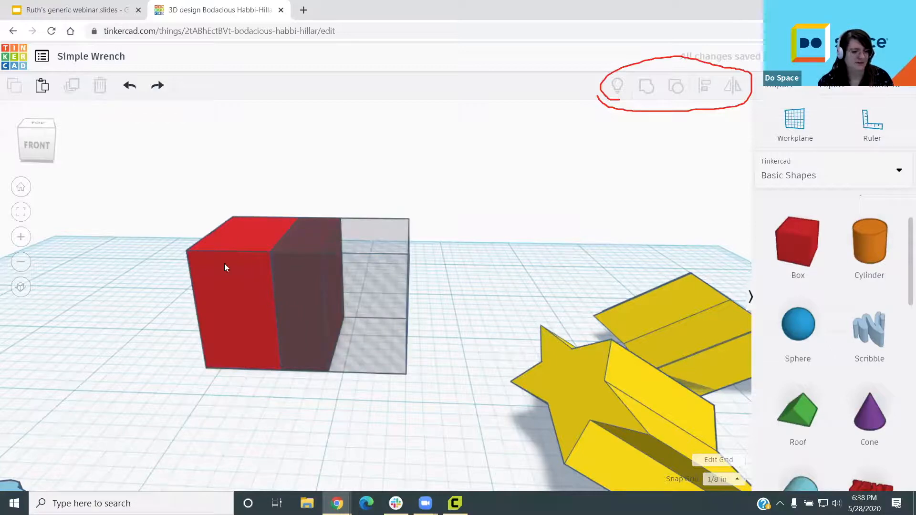
Step: Group the solid red box with the overlapping hole box to cut away the overlapped half
{"action": "left_click", "coordinate": [358, 251]}
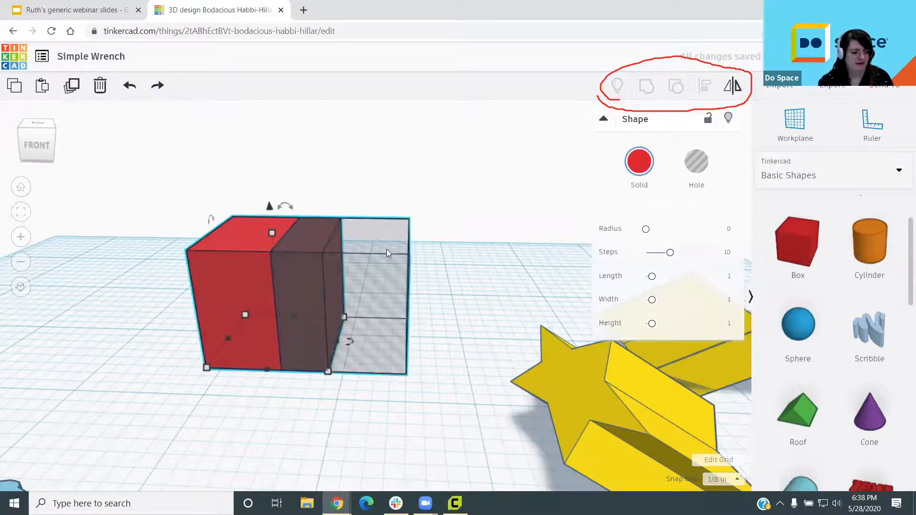
{"action": "left_click", "coordinate": [387, 250], "text": "shift"}
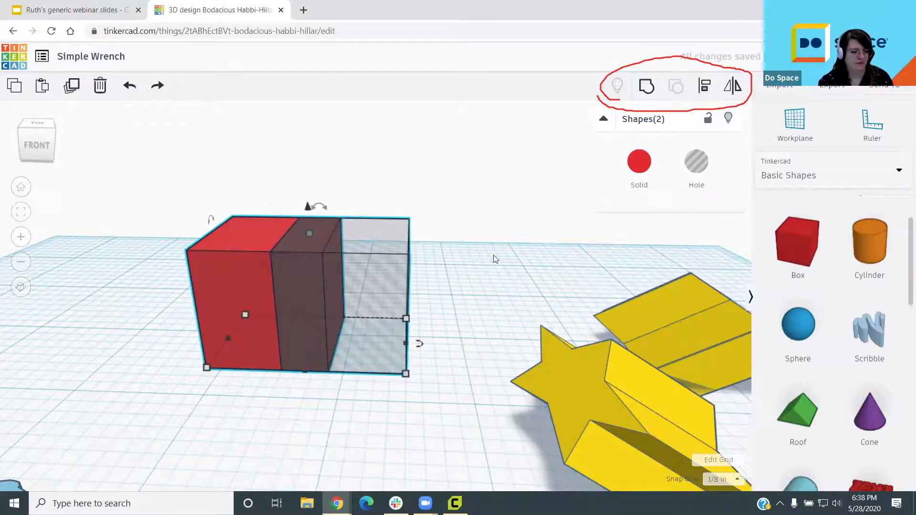
{"action": "left_click", "coordinate": [646, 88]}
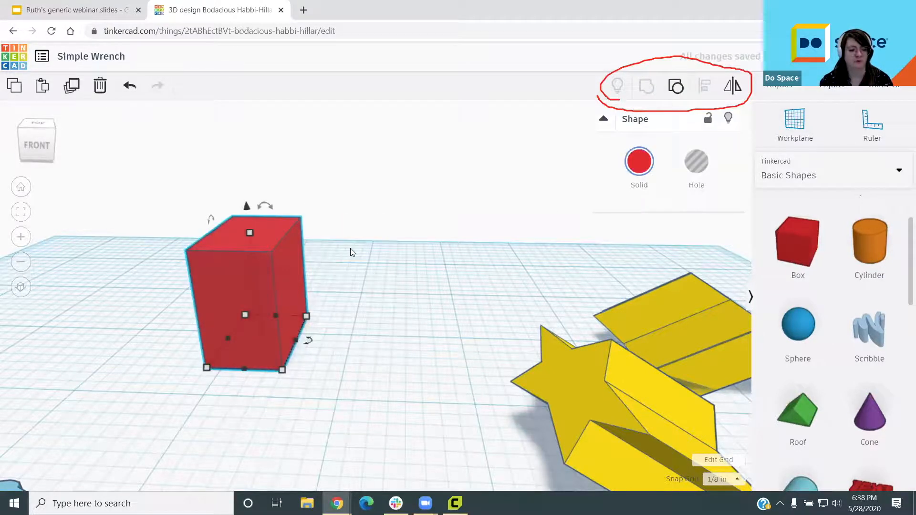
{"action": "left_click", "coordinate": [393, 286]}
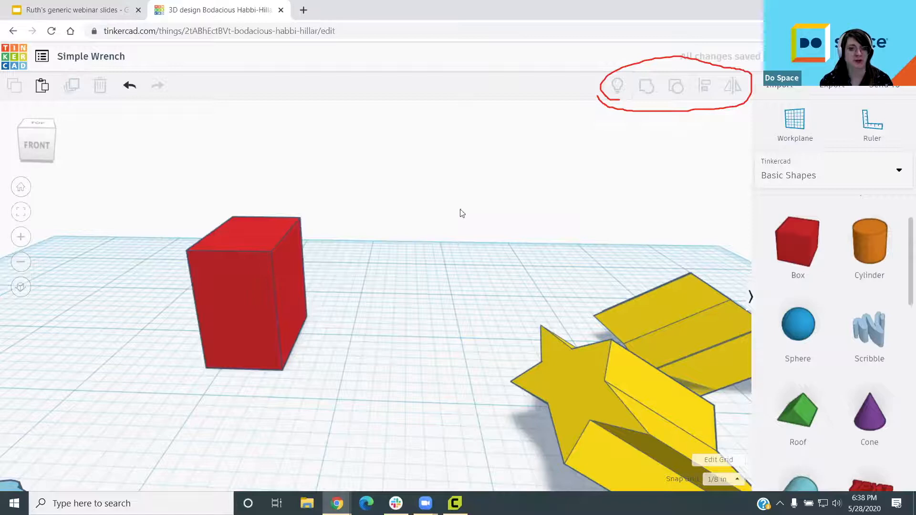
Step: Ungroup the cut red box into its separate solid box and hole box
{"action": "left_click", "coordinate": [276, 292]}
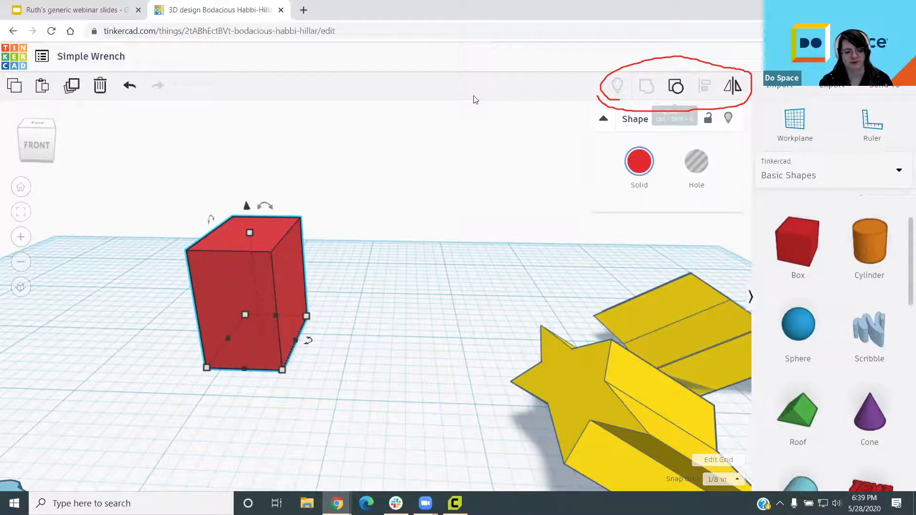
{"action": "left_click", "coordinate": [673, 90]}
{"action": "left_click", "coordinate": [415, 243]}
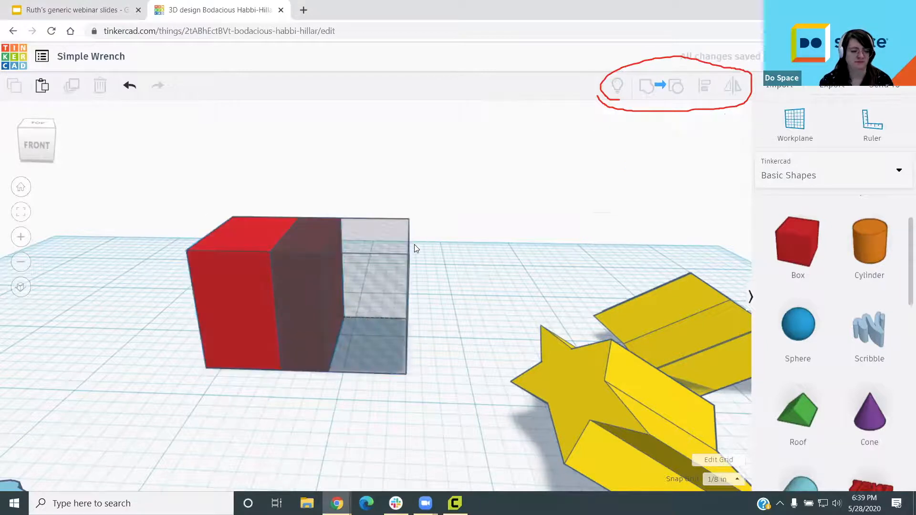
Step: Raise and shift the hole box so it overlaps only the upper front corner of the solid red box
{"action": "left_click", "coordinate": [388, 268]}
{"action": "mouse_move", "coordinate": [361, 245]}
{"action": "left_mouse_down"}
{"action": "mouse_move", "coordinate": [344, 245]}
{"action": "mouse_move", "coordinate": [362, 244]}
{"action": "left_mouse_up"}
{"action": "left_click_drag", "start_coordinate": [347, 206], "coordinate": [354, 143]}
{"action": "right_click_drag", "start_coordinate": [402, 235], "coordinate": [421, 291]}
{"action": "right_click_drag", "start_coordinate": [550, 315], "coordinate": [189, 290]}
Step: Group the solid red box with the raised hole box to cut a notch out of its upper front corner
{"action": "left_click", "coordinate": [213, 293]}
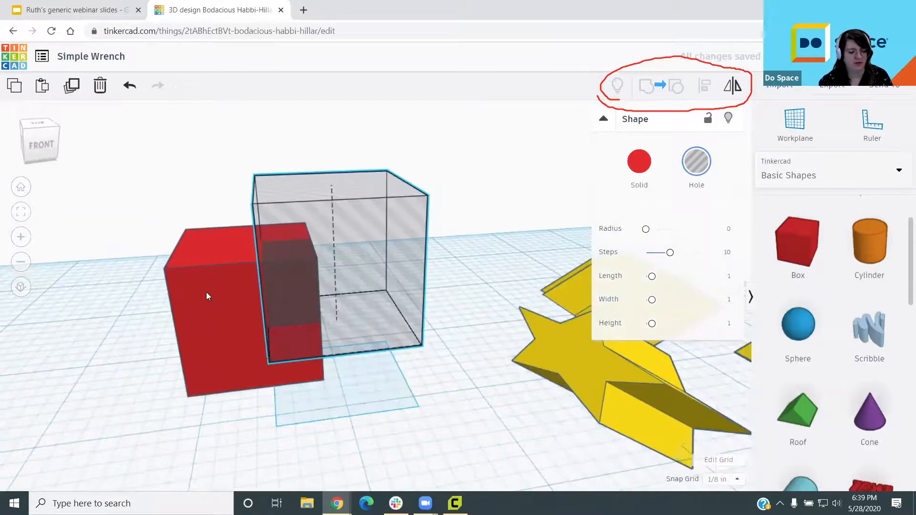
{"action": "left_click", "coordinate": [207, 294]}
{"action": "left_click", "coordinate": [355, 197], "text": "shift"}
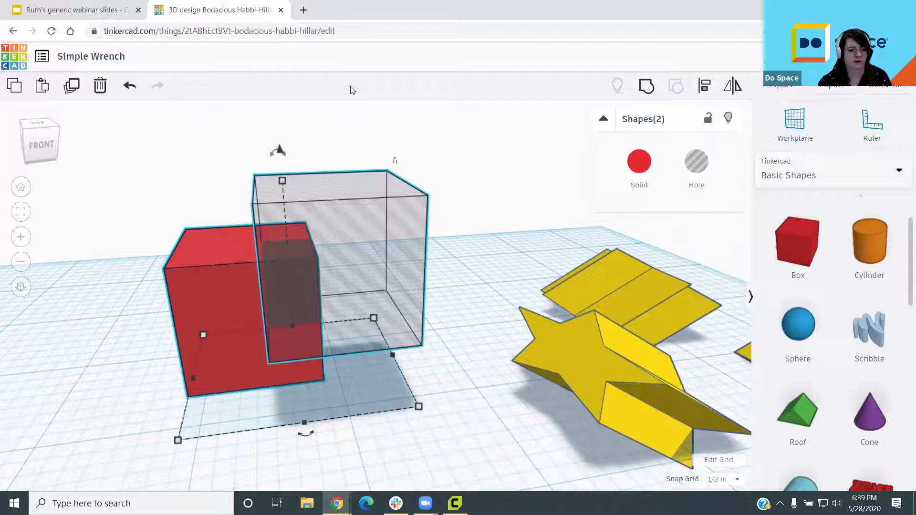
{"action": "left_click", "coordinate": [647, 86]}
{"action": "right_click_drag", "start_coordinate": [422, 220], "coordinate": [373, 219]}
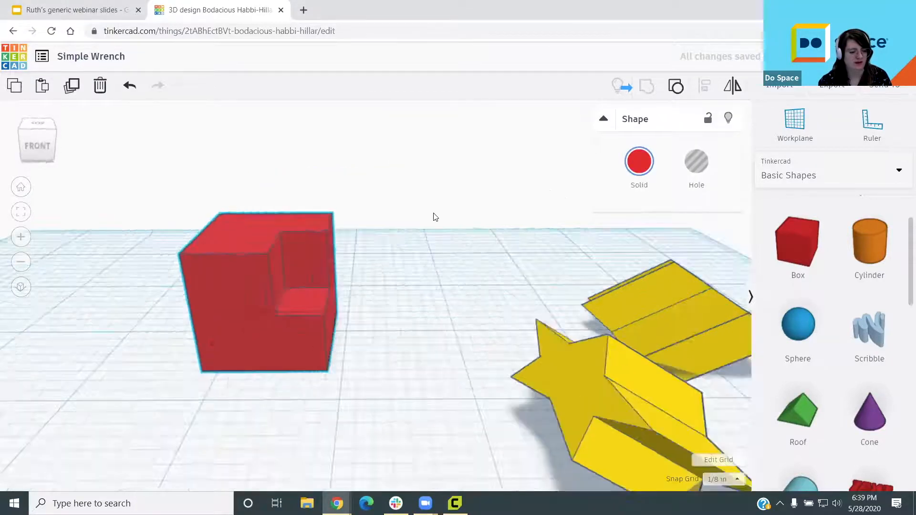
{"action": "left_click", "coordinate": [437, 214]}
Step: Add two more red boxes side by side on the workplane behind the notched red box
{"action": "scroll", "coordinate": [413, 167], "scroll_direction": "up", "scroll_amount": 3}
{"action": "scroll", "coordinate": [454, 263], "scroll_direction": "up", "scroll_amount": 5}
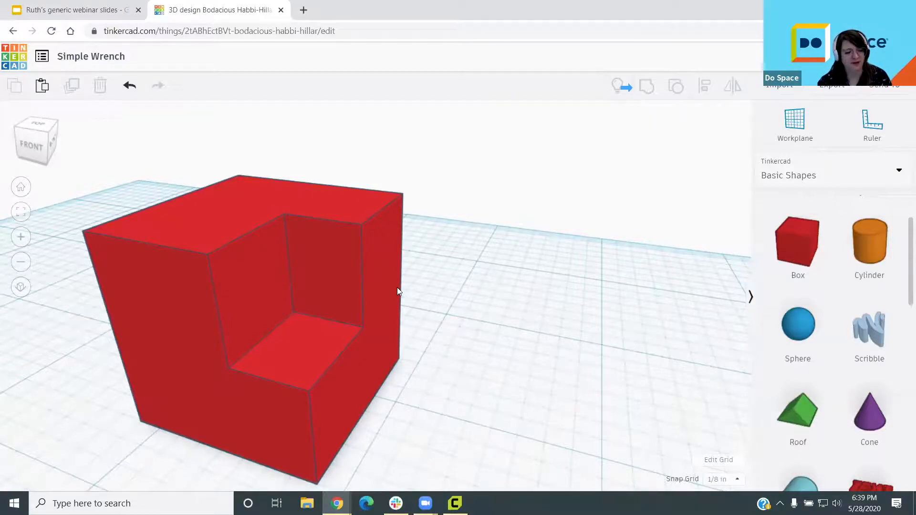
{"action": "scroll", "coordinate": [398, 285], "scroll_direction": "down", "scroll_amount": 3}
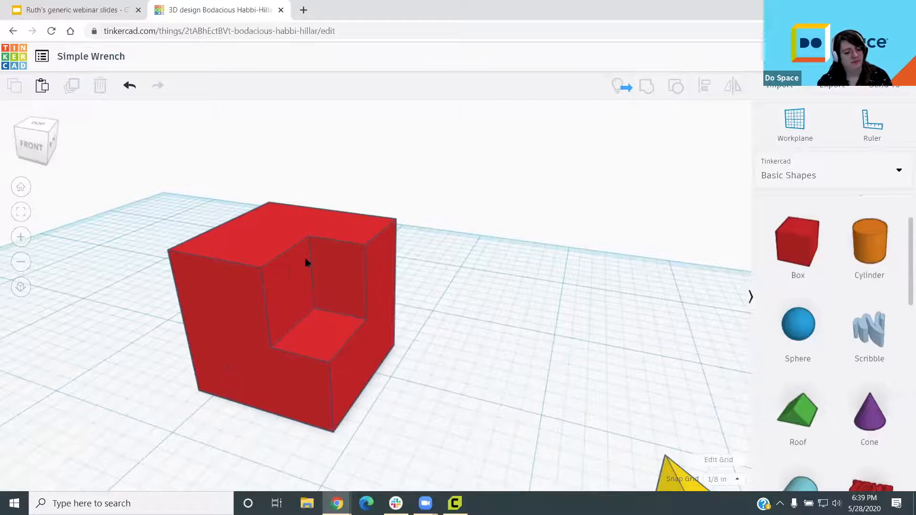
{"action": "scroll", "coordinate": [344, 286], "scroll_direction": "up", "scroll_amount": 2}
{"action": "right_click_drag", "start_coordinate": [478, 361], "coordinate": [430, 342]}
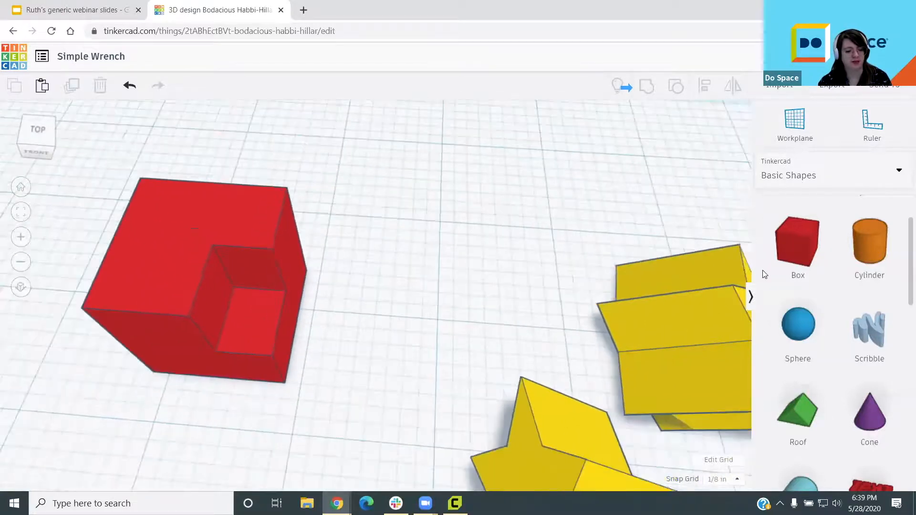
{"action": "left_click_drag", "start_coordinate": [791, 247], "coordinate": [439, 231]}
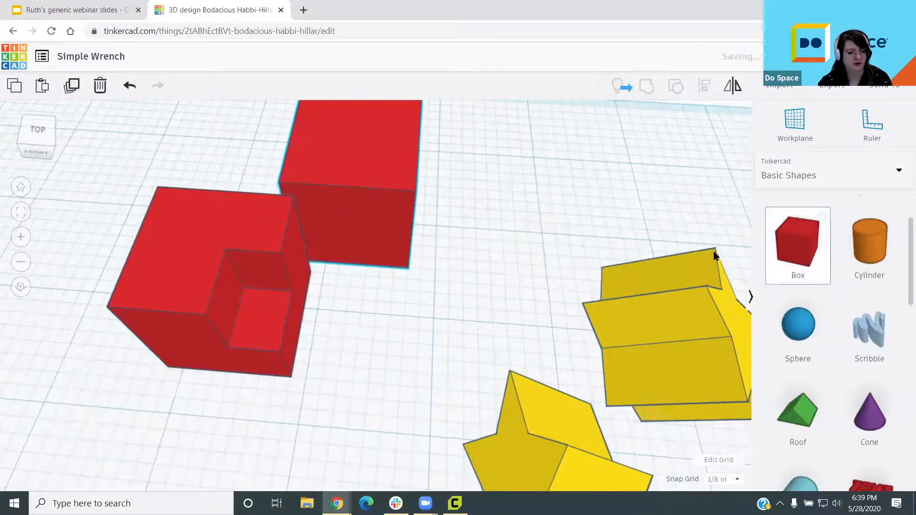
{"action": "left_click_drag", "start_coordinate": [803, 262], "coordinate": [491, 216]}
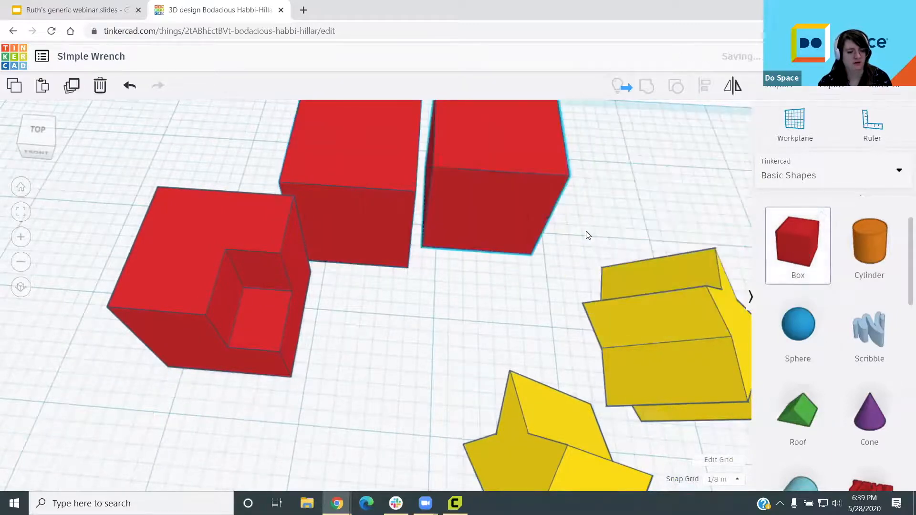
Step: Move the second new box so it overlaps the back corner of the first, and group the two solid boxes
{"action": "scroll", "coordinate": [450, 253], "scroll_direction": "up", "scroll_amount": 5}
{"action": "left_click_drag", "start_coordinate": [494, 321], "coordinate": [374, 260]}
{"action": "key", "text": "Escape"}
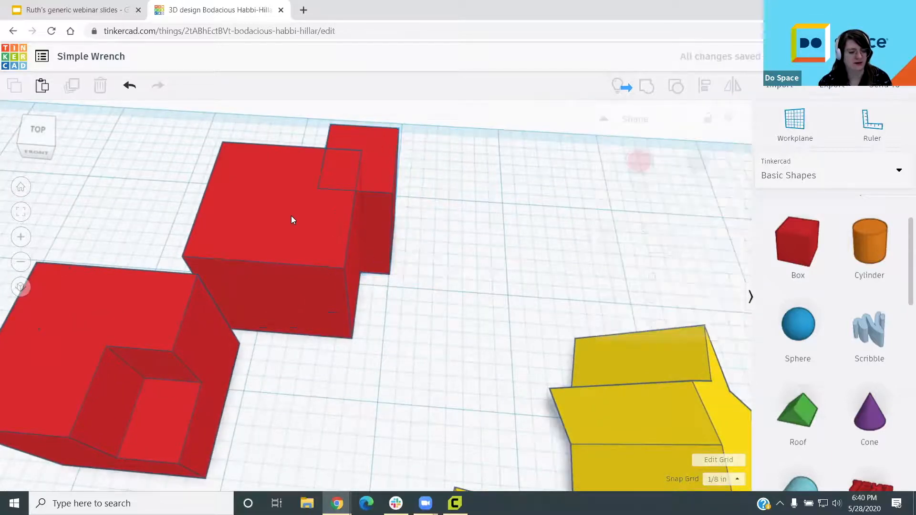
{"action": "left_click", "coordinate": [293, 219]}
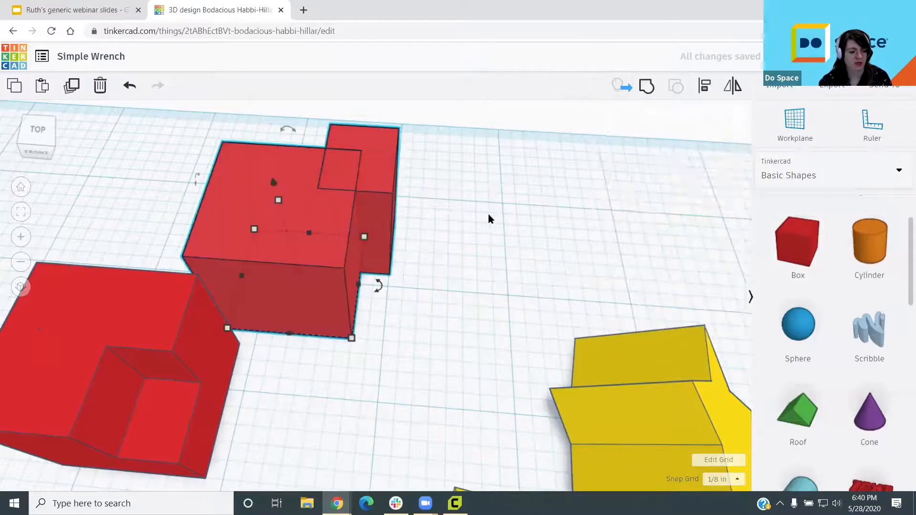
{"action": "left_click", "coordinate": [646, 86]}
{"action": "left_click", "coordinate": [550, 159]}
Step: Add a sphere onto the grouped red boxes and raise it so most of it sticks out above their top
{"action": "right_click_drag", "start_coordinate": [472, 186], "coordinate": [404, 220]}
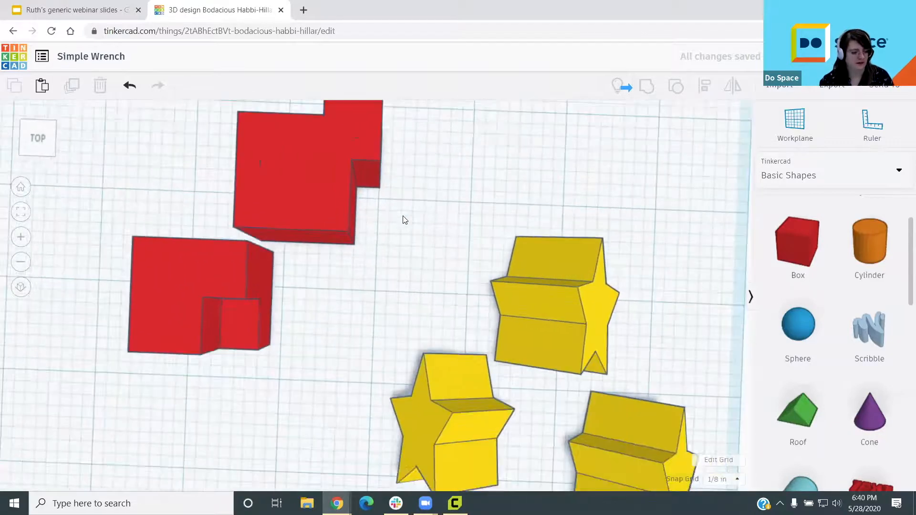
{"action": "scroll", "coordinate": [382, 200], "scroll_direction": "down", "scroll_amount": 5}
{"action": "left_click", "coordinate": [349, 181]}
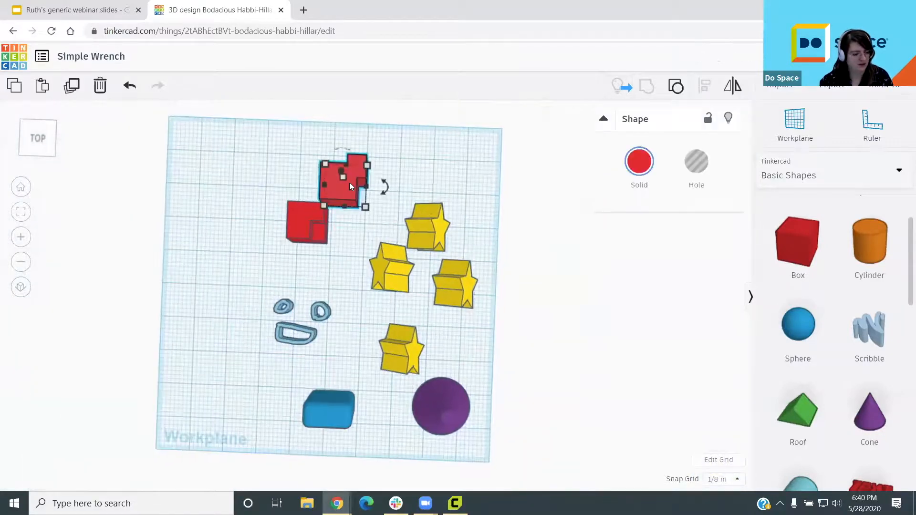
{"action": "key", "text": "f"}
{"action": "right_click_drag", "start_coordinate": [529, 324], "coordinate": [320, 253]}
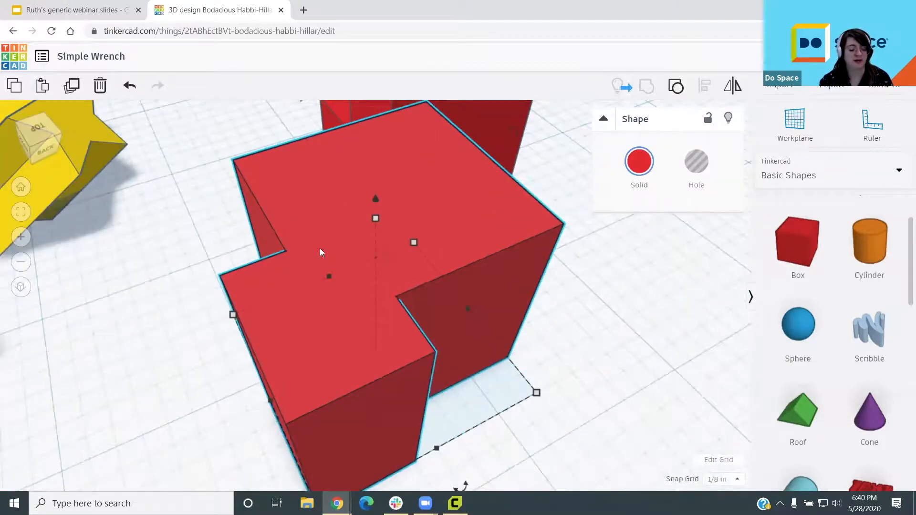
{"action": "right_click_drag", "start_coordinate": [439, 300], "coordinate": [441, 344]}
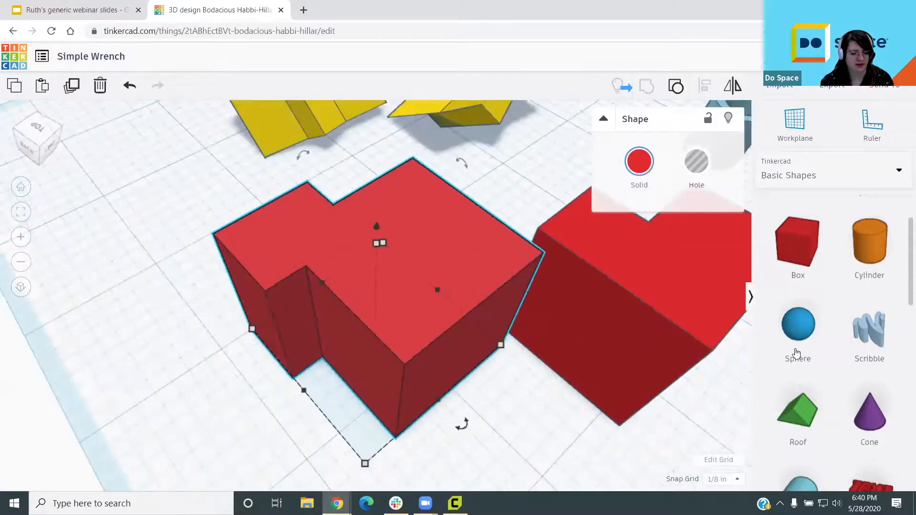
{"action": "left_click_drag", "start_coordinate": [798, 343], "coordinate": [386, 313]}
{"action": "scroll", "coordinate": [385, 329], "scroll_direction": "down", "scroll_amount": 5}
{"action": "left_click_drag", "start_coordinate": [387, 264], "coordinate": [381, 211]}
Step: Group the blue sphere with the joined red boxes into a single solid shape
{"action": "left_click", "coordinate": [332, 268], "text": "shift"}
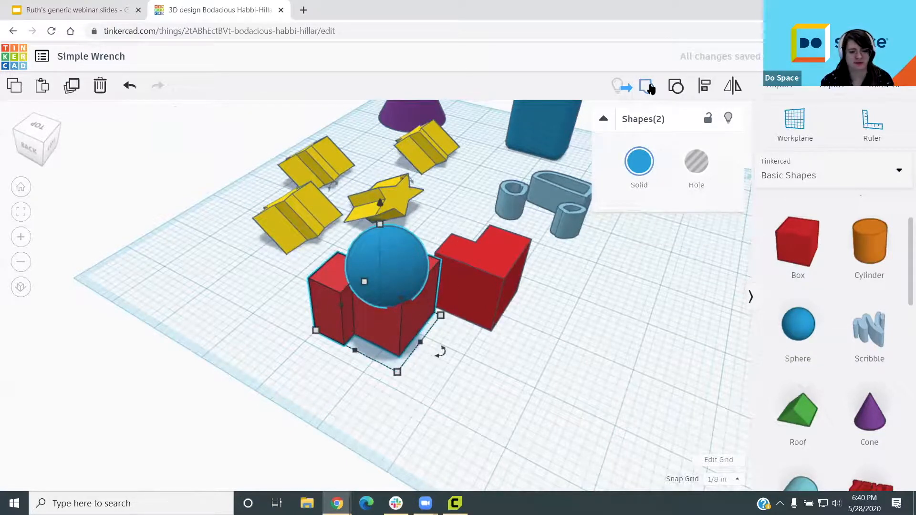
{"action": "left_click", "coordinate": [650, 89]}
{"action": "left_click", "coordinate": [248, 304]}
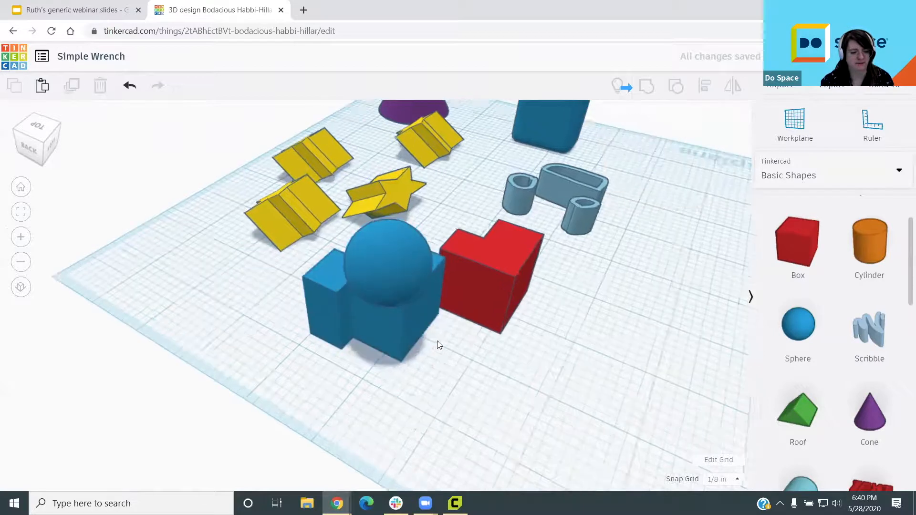
{"action": "scroll", "coordinate": [438, 341], "scroll_direction": "up", "scroll_amount": 2}
{"action": "right_click_drag", "start_coordinate": [290, 327], "coordinate": [170, 327]}
{"action": "scroll", "coordinate": [172, 333], "scroll_direction": "up", "scroll_amount": 2}
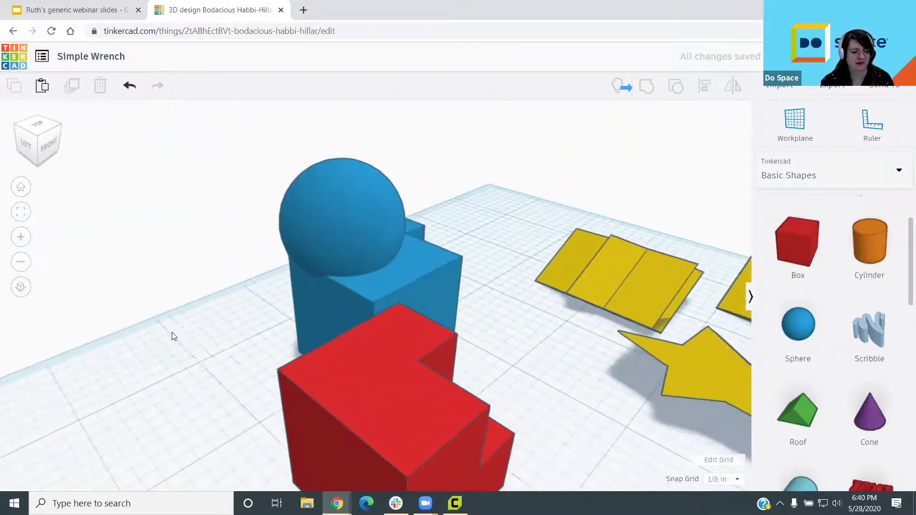
{"action": "scroll", "coordinate": [326, 258], "scroll_direction": "up", "scroll_amount": 5}
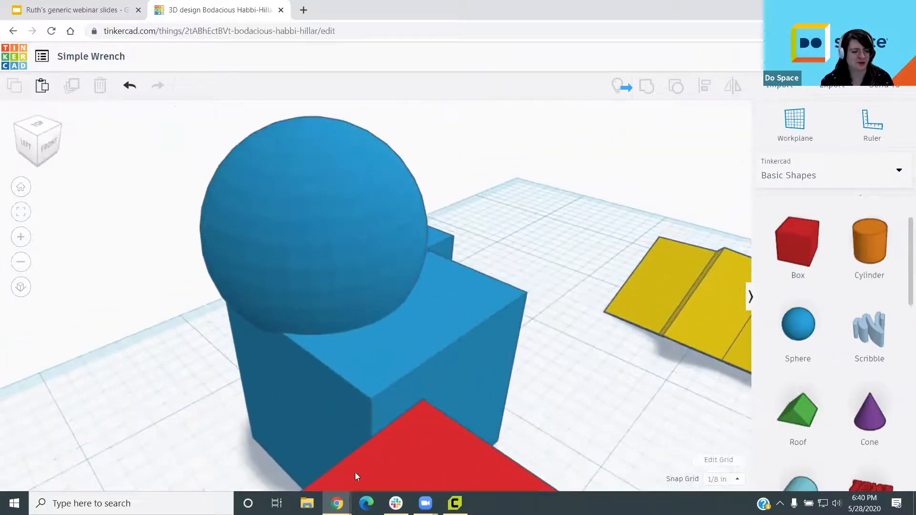
{"action": "scroll", "coordinate": [373, 320], "scroll_direction": "up", "scroll_amount": 3}
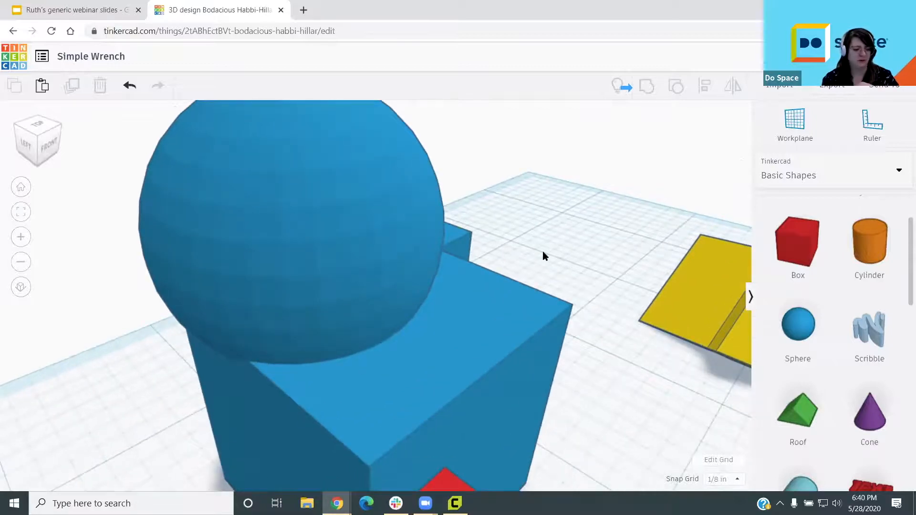
{"action": "scroll", "coordinate": [436, 363], "scroll_direction": "down", "scroll_amount": 2}
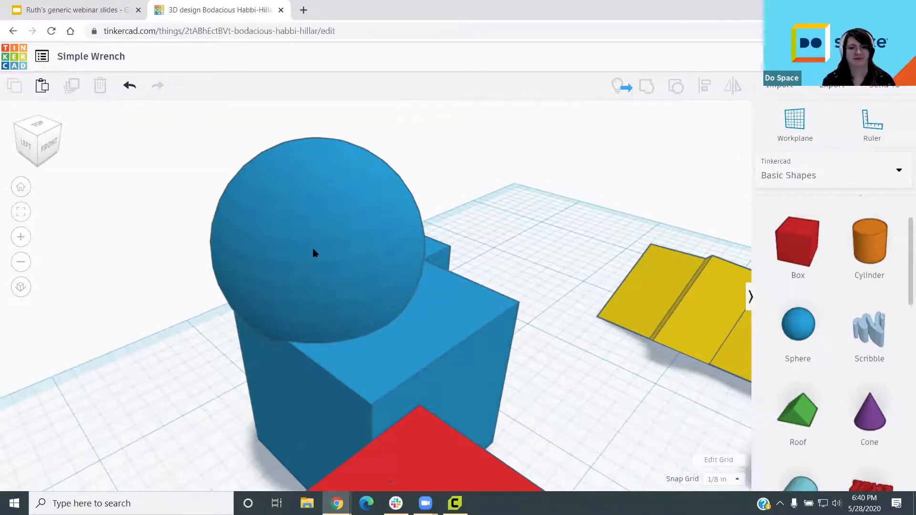
{"action": "scroll", "coordinate": [482, 296], "scroll_direction": "down", "scroll_amount": 4}
Step: Add a Scribble shape to the workplane and draw a small dot and two freehand loops in it
{"action": "right_click_drag", "start_coordinate": [477, 262], "coordinate": [482, 358]}
{"action": "left_click", "coordinate": [879, 334]}
{"action": "left_click", "coordinate": [498, 410]}
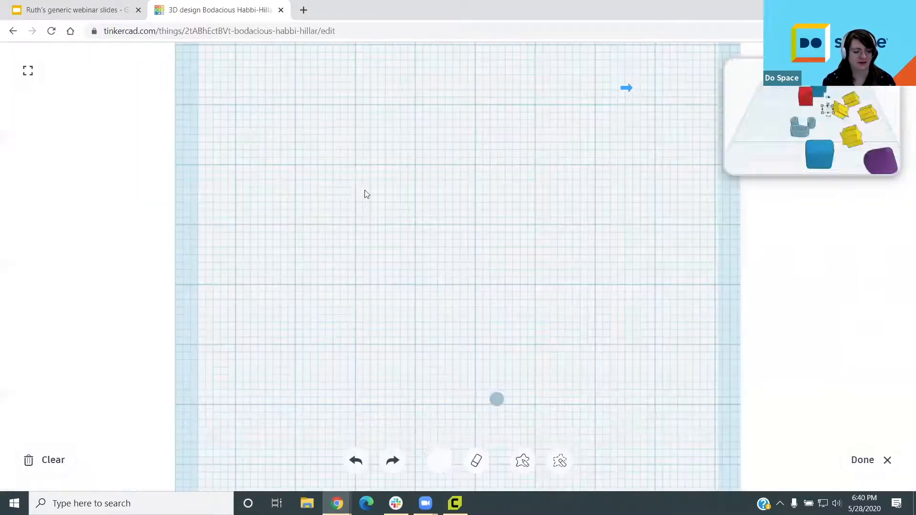
{"action": "left_click", "coordinate": [359, 179]}
{"action": "mouse_move", "coordinate": [492, 213]}
{"action": "left_mouse_down"}
{"action": "mouse_move", "coordinate": [579, 220]}
{"action": "mouse_move", "coordinate": [485, 207]}
{"action": "mouse_move", "coordinate": [491, 214]}
{"action": "left_mouse_up"}
{"action": "mouse_move", "coordinate": [296, 298]}
{"action": "left_mouse_down"}
{"action": "mouse_move", "coordinate": [511, 381]}
{"action": "mouse_move", "coordinate": [296, 308]}
{"action": "mouse_move", "coordinate": [279, 366]}
{"action": "left_mouse_up"}
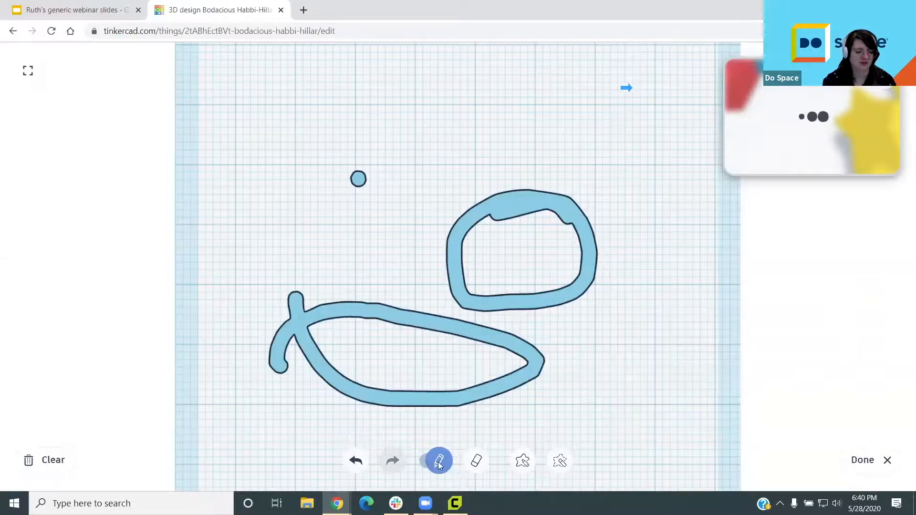
Step: Erase a vertical strip across the lower scribble loop with the freehand eraser
{"action": "left_click", "coordinate": [477, 461]}
{"action": "left_click_drag", "start_coordinate": [472, 307], "coordinate": [478, 426]}
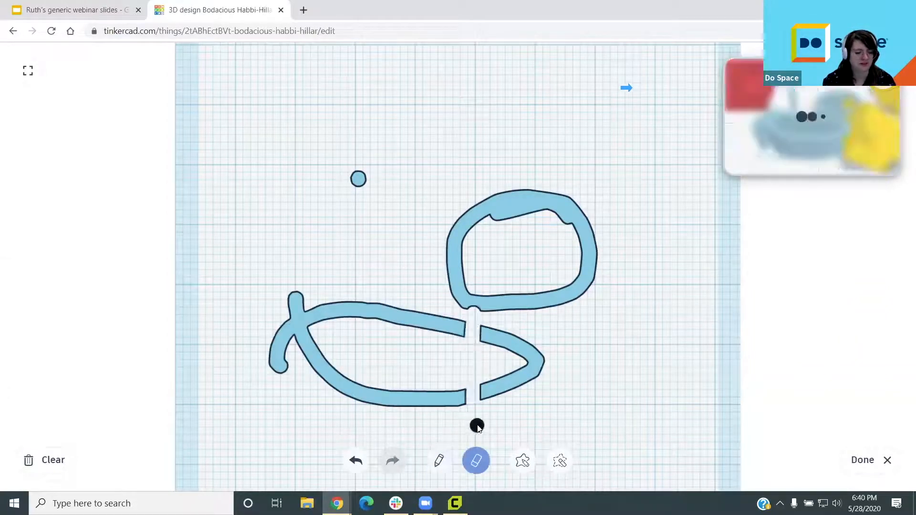
{"action": "left_click", "coordinate": [439, 460]}
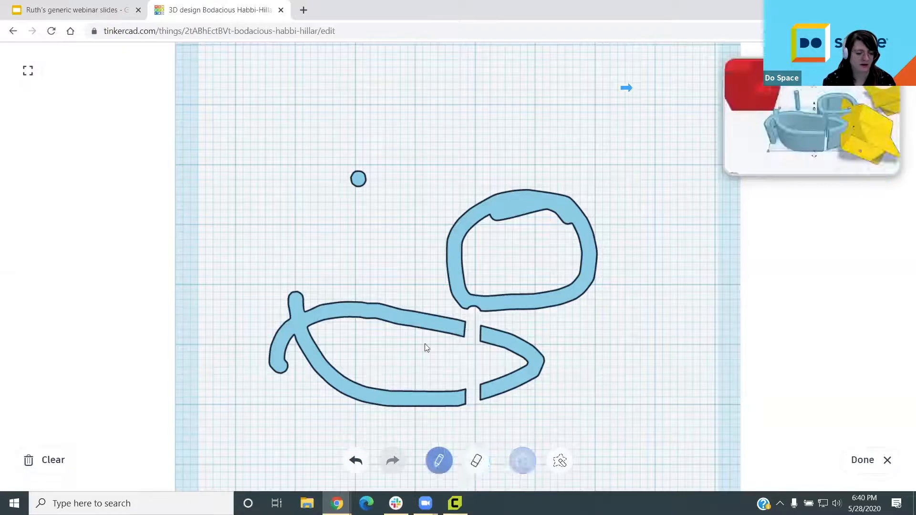
Step: Draw a filled rounded blob beneath the dot, and cut away the right part of the upper loop with the shape eraser
{"action": "left_click", "coordinate": [523, 460]}
{"action": "mouse_move", "coordinate": [425, 216]}
{"action": "left_mouse_down"}
{"action": "mouse_move", "coordinate": [362, 273]}
{"action": "mouse_move", "coordinate": [358, 236]}
{"action": "left_mouse_up"}
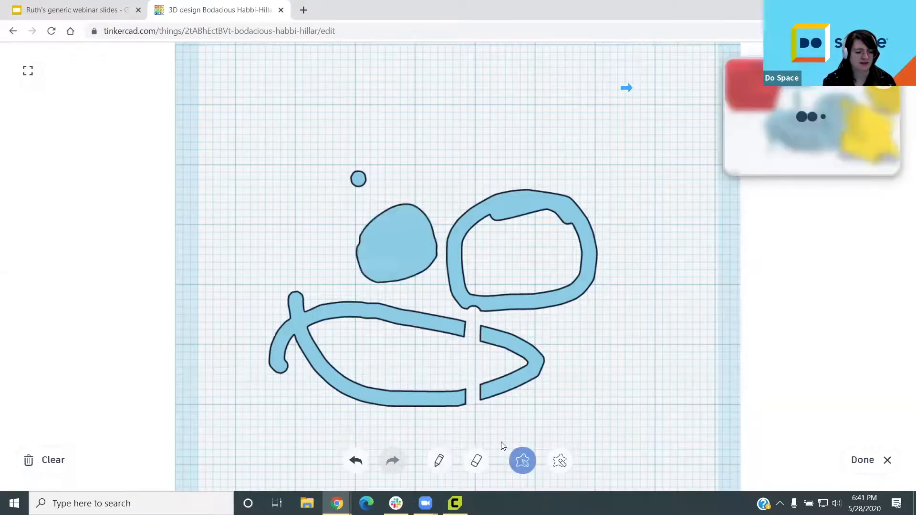
{"action": "left_click", "coordinate": [560, 461]}
{"action": "mouse_move", "coordinate": [534, 202]}
{"action": "left_mouse_down"}
{"action": "mouse_move", "coordinate": [624, 219]}
{"action": "mouse_move", "coordinate": [482, 356]}
{"action": "mouse_move", "coordinate": [530, 222]}
{"action": "left_mouse_up"}
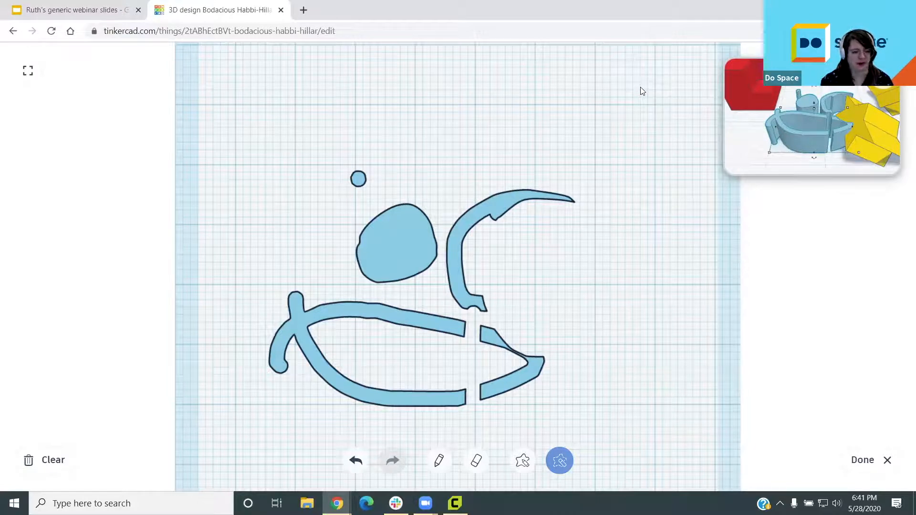
Step: Finish the scribble drawing and delete the resulting shape from the workplane
{"action": "mouse_move", "coordinate": [806, 453]}
{"action": "left_mouse_down"}
{"action": "mouse_move", "coordinate": [914, 456]}
{"action": "mouse_move", "coordinate": [798, 435]}
{"action": "left_mouse_up"}
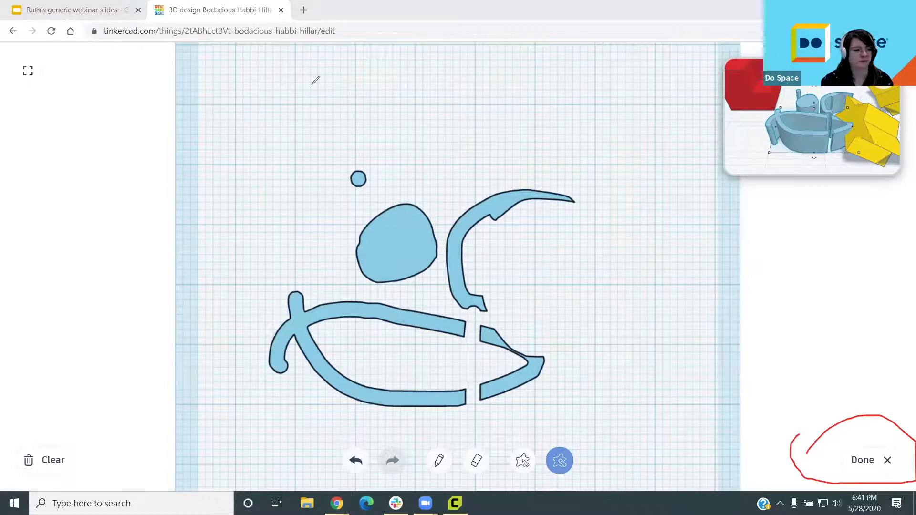
{"action": "left_click", "coordinate": [862, 459]}
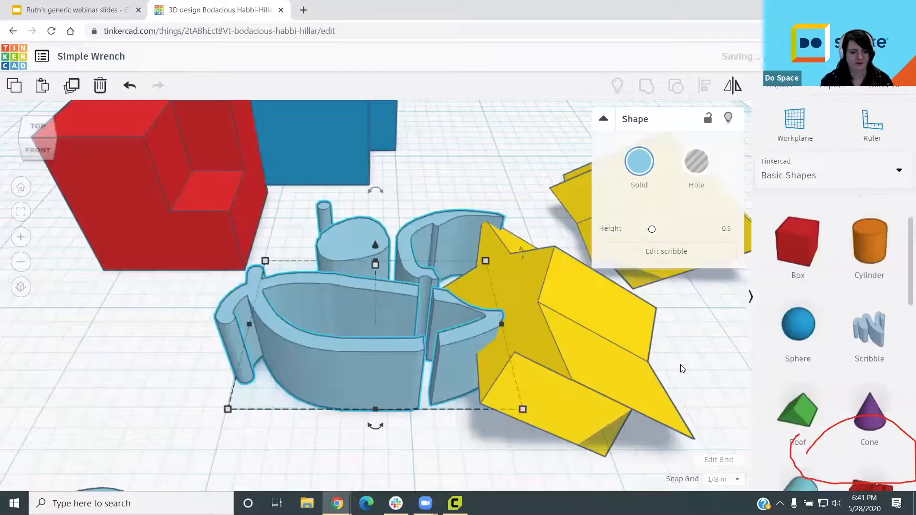
{"action": "key", "text": "Delete"}
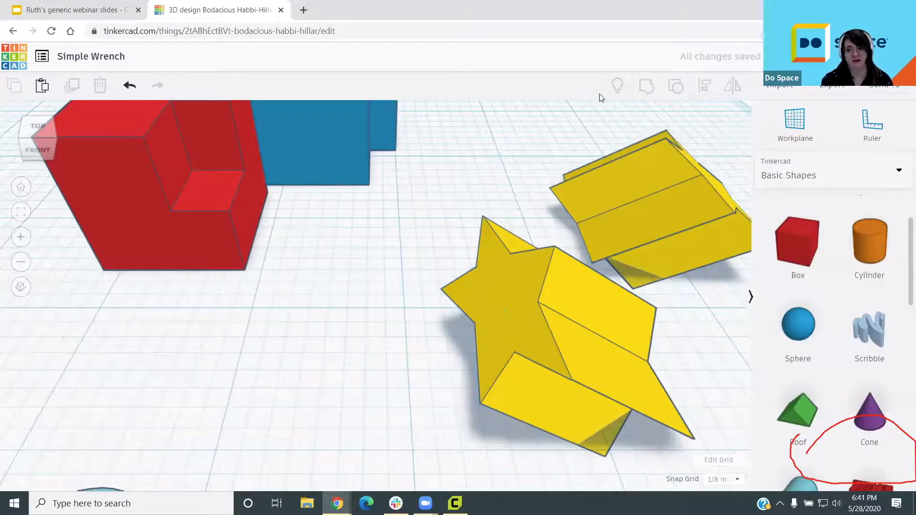
Step: Delete all the remaining shapes so the workplane is empty
{"action": "scroll", "coordinate": [352, 261], "scroll_direction": "down", "scroll_amount": 3}
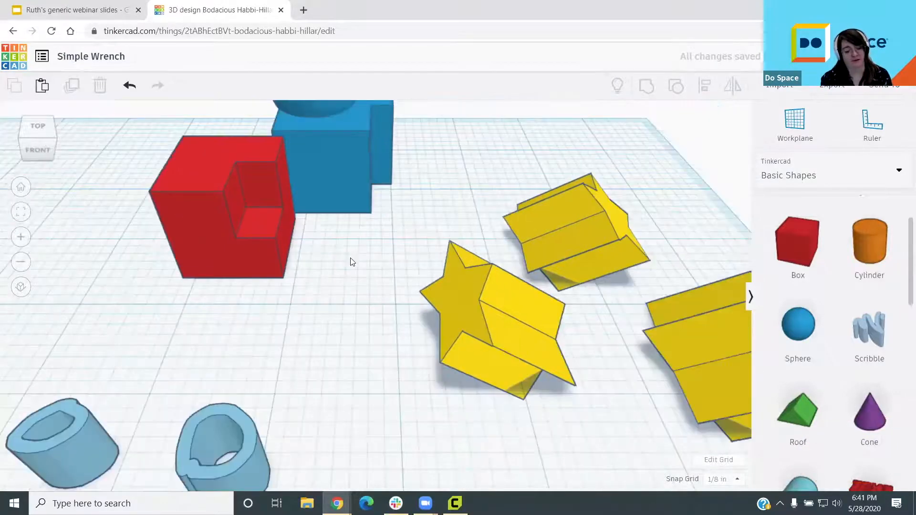
{"action": "scroll", "coordinate": [352, 262], "scroll_direction": "down", "scroll_amount": 5}
{"action": "left_click_drag", "start_coordinate": [200, 182], "coordinate": [547, 406]}
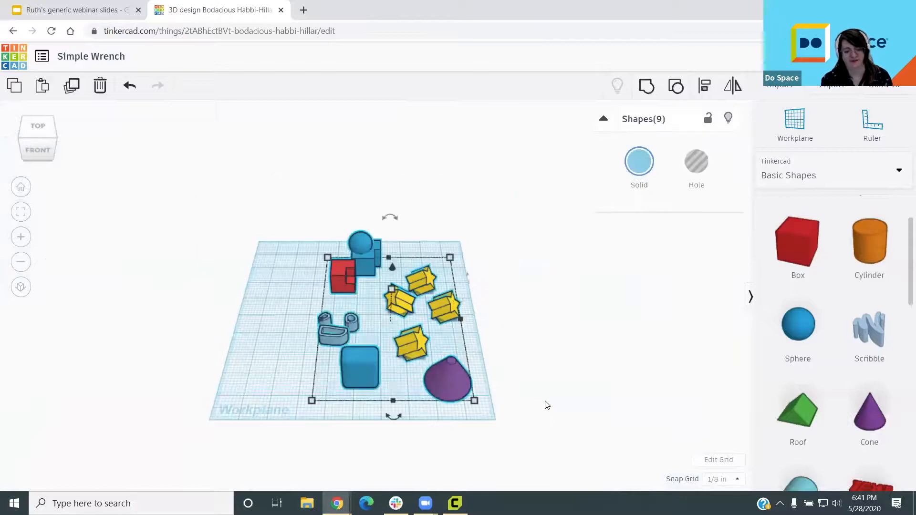
{"action": "key", "text": "Delete"}
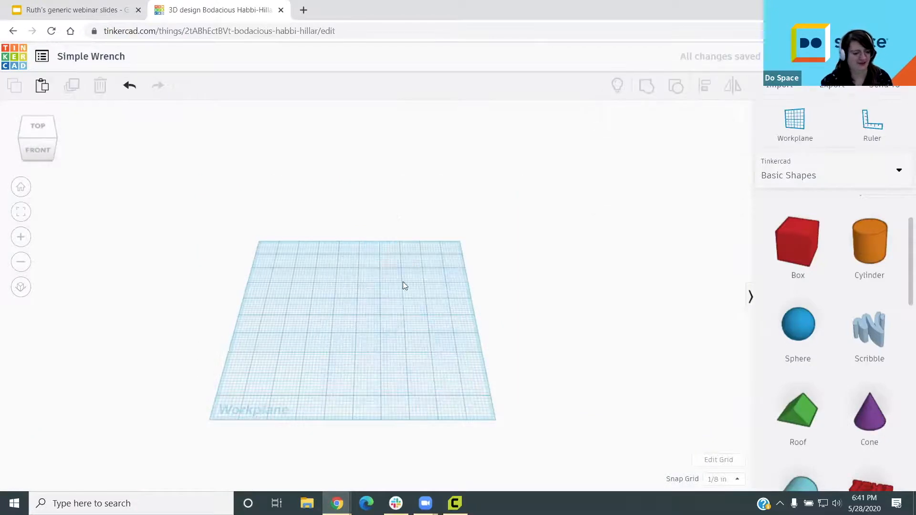
{"action": "scroll", "coordinate": [399, 276], "scroll_direction": "up", "scroll_amount": 4}
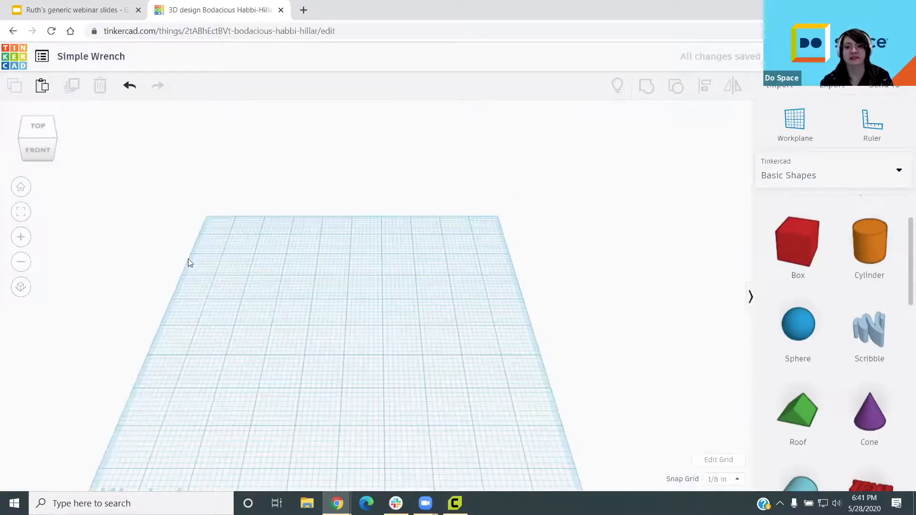
{"action": "scroll", "coordinate": [370, 324], "scroll_direction": "down", "scroll_amount": 2}
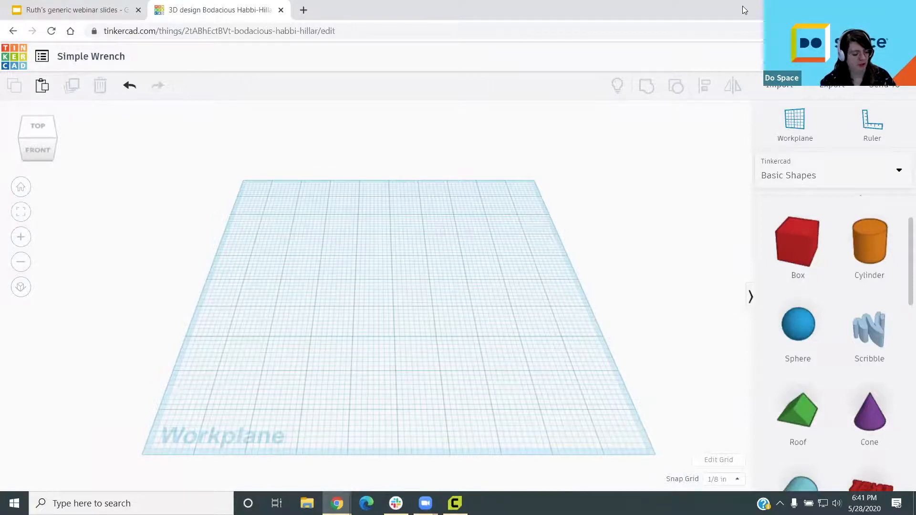
Step: Search the web for "wrench" in a new tab and open a picture of a combination wrench as reference
{"action": "key", "text": "ctrl+t"}
{"action": "type", "text": "wrench"}
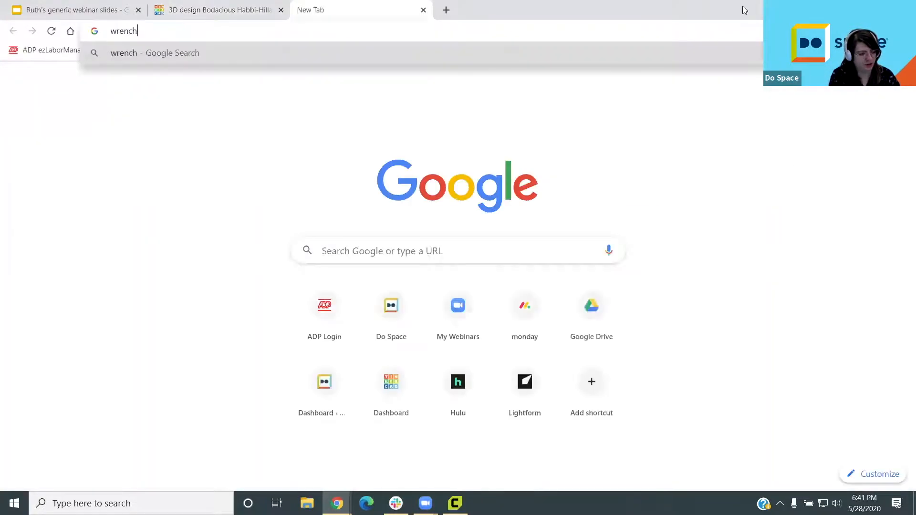
{"action": "key", "text": "Return"}
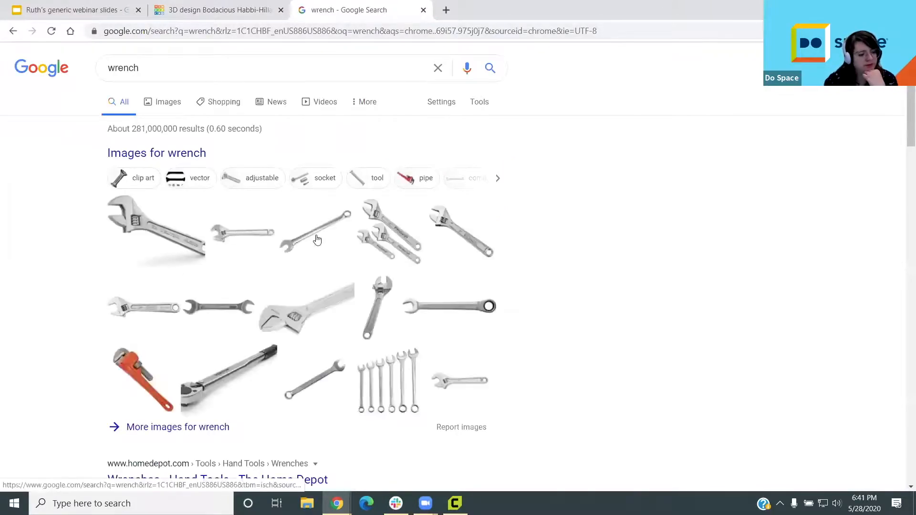
{"action": "left_click", "coordinate": [320, 239]}
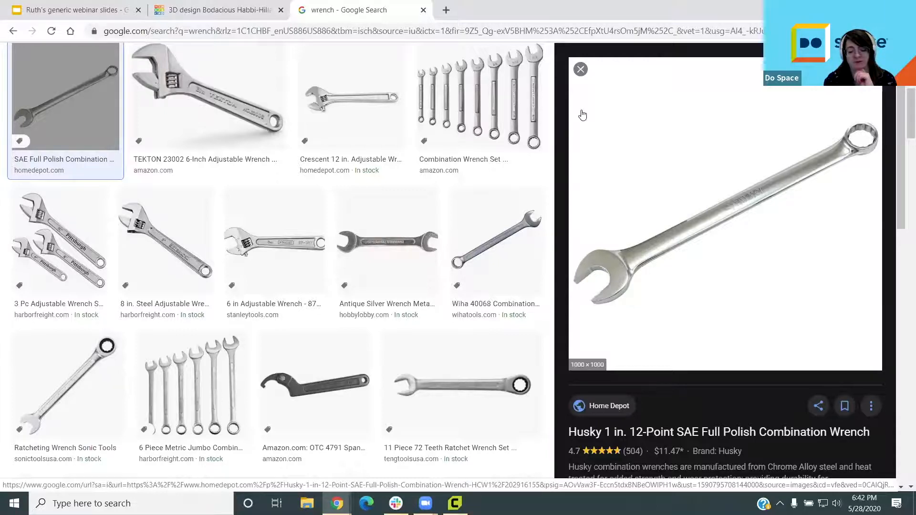
Step: Switch back to the Tinkercad design and place a red box and an orange cylinder on the rear half of the workplane
{"action": "left_click", "coordinate": [165, 9]}
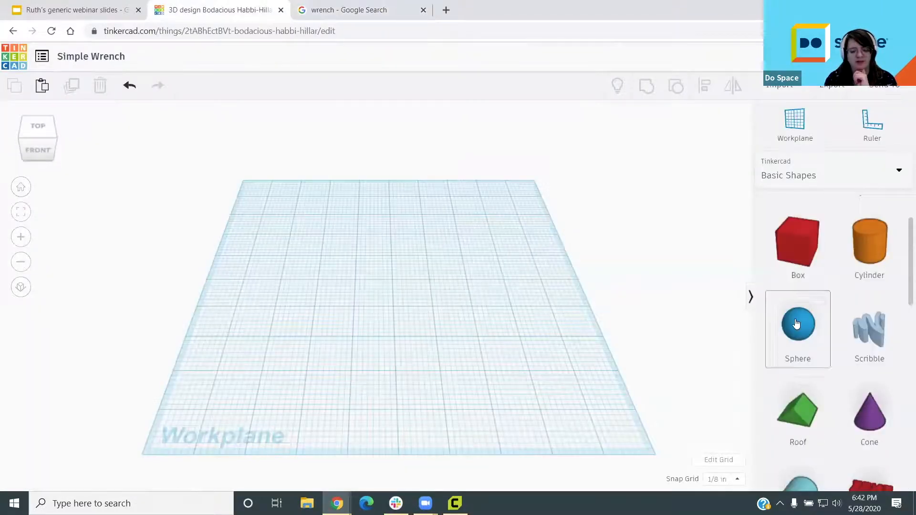
{"action": "scroll", "coordinate": [796, 324], "scroll_direction": "down", "scroll_amount": 10}
{"action": "scroll", "coordinate": [798, 325], "scroll_direction": "down", "scroll_amount": 1}
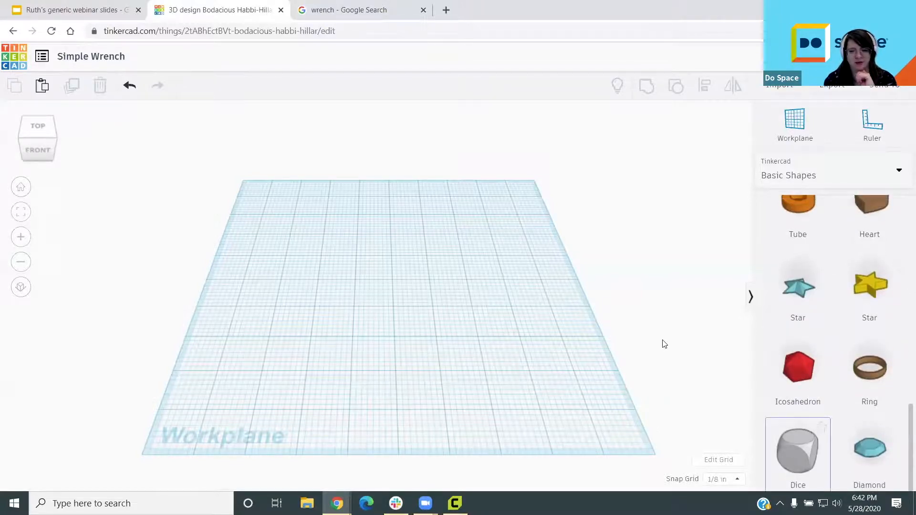
{"action": "scroll", "coordinate": [558, 256], "scroll_direction": "up", "scroll_amount": 5}
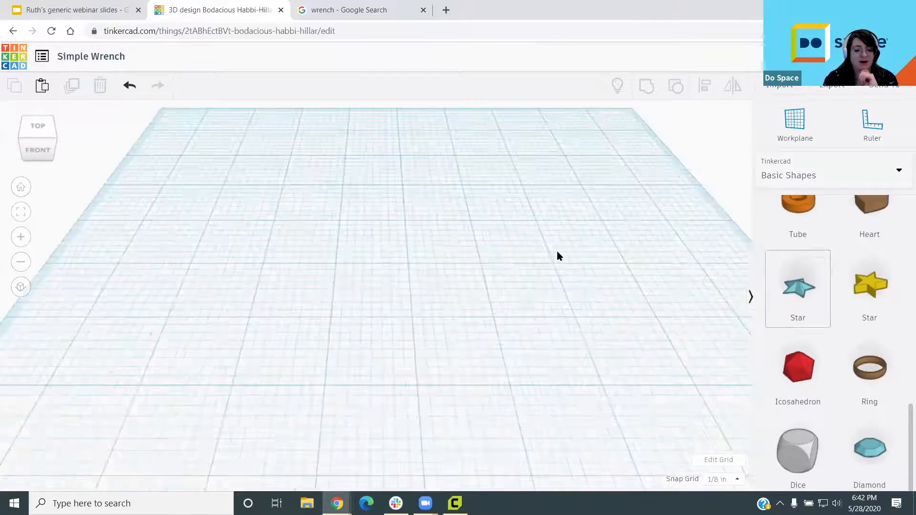
{"action": "scroll", "coordinate": [558, 252], "scroll_direction": "up", "scroll_amount": 3}
{"action": "scroll", "coordinate": [562, 260], "scroll_direction": "down", "scroll_amount": 6}
{"action": "scroll", "coordinate": [665, 331], "scroll_direction": "up", "scroll_amount": 2}
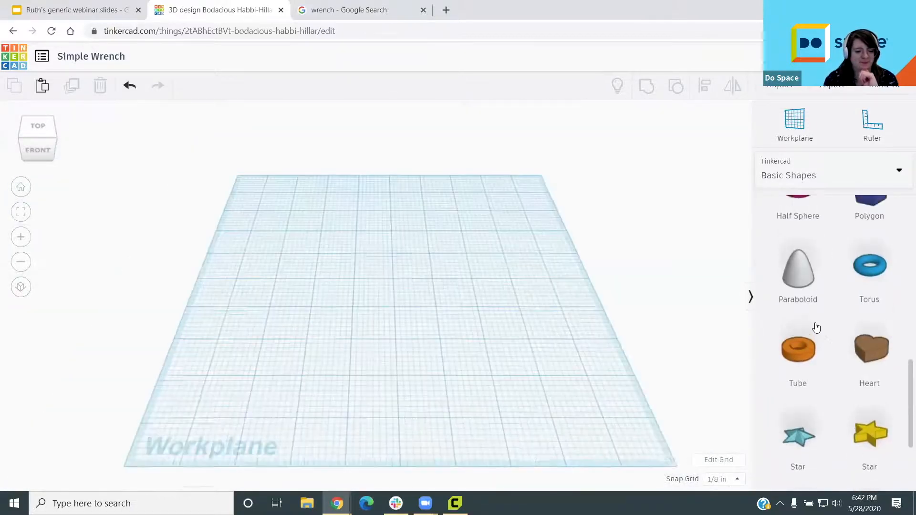
{"action": "scroll", "coordinate": [816, 328], "scroll_direction": "up", "scroll_amount": 10}
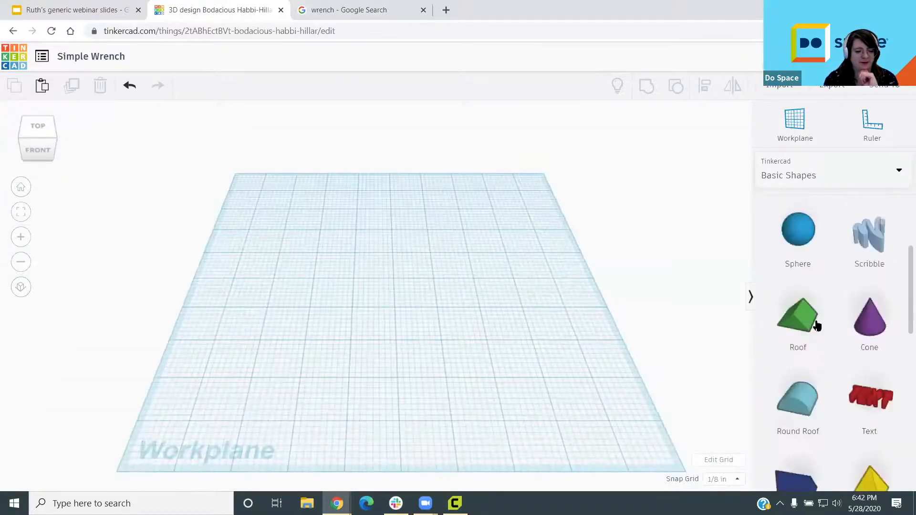
{"action": "left_click", "coordinate": [341, 249]}
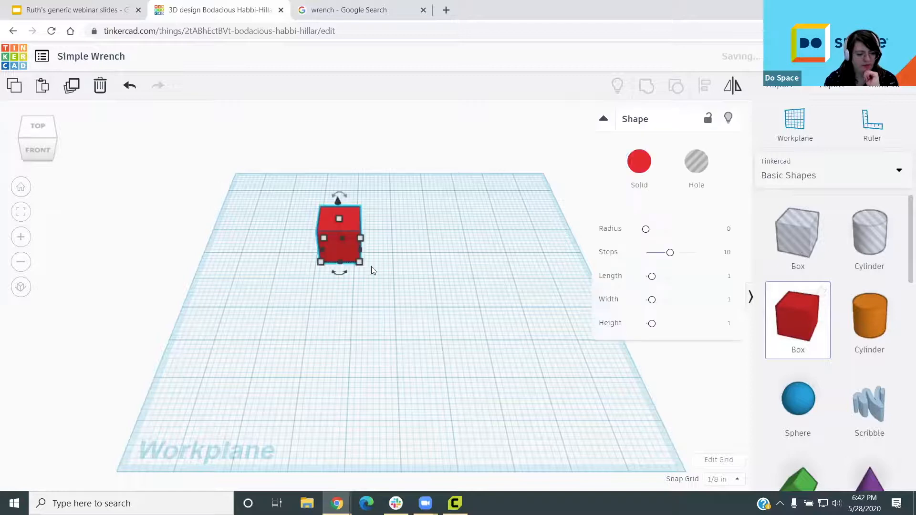
{"action": "left_click", "coordinate": [868, 323]}
{"action": "left_click", "coordinate": [451, 231]}
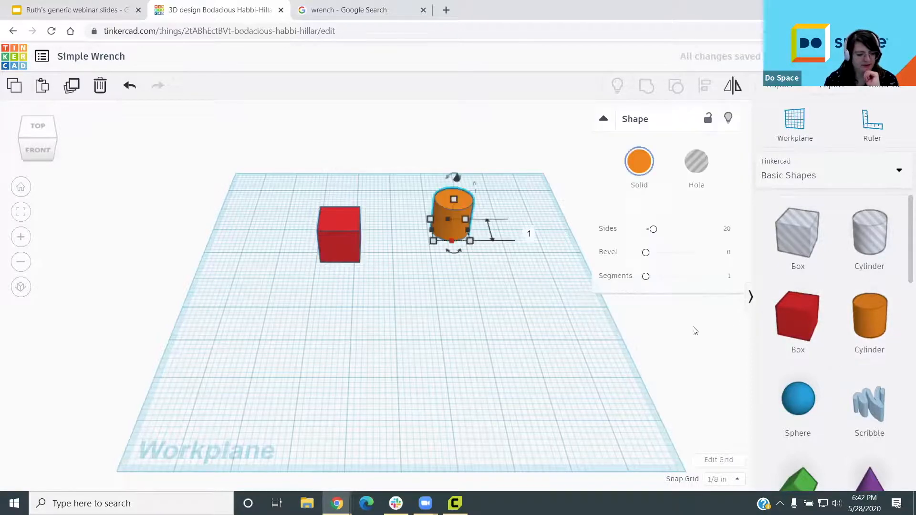
{"action": "scroll", "coordinate": [859, 375], "scroll_direction": "down", "scroll_amount": 2}
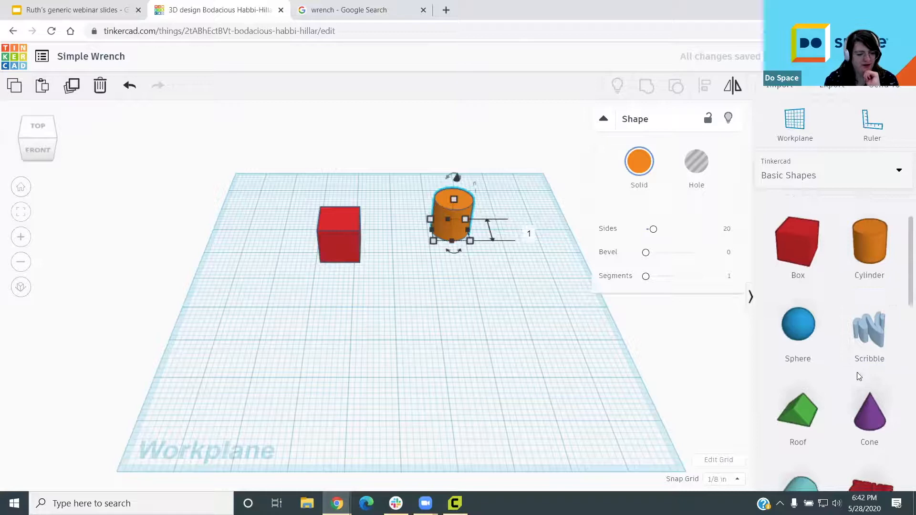
{"action": "scroll", "coordinate": [857, 372], "scroll_direction": "down", "scroll_amount": 2}
{"action": "scroll", "coordinate": [859, 375], "scroll_direction": "up", "scroll_amount": 4}
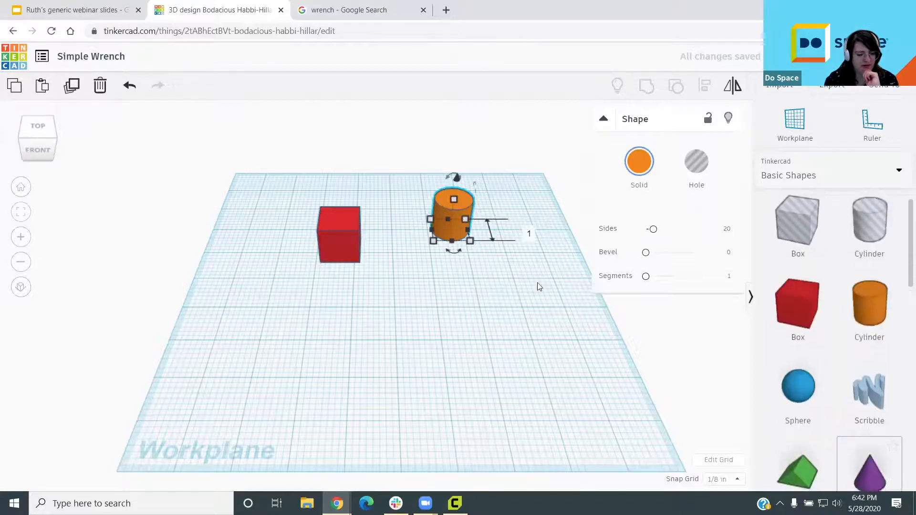
Step: Move the red box forward to the middle of the workplane and stretch it sideways to 5 in
{"action": "left_click", "coordinate": [350, 245]}
{"action": "left_click_drag", "start_coordinate": [336, 244], "coordinate": [355, 316]}
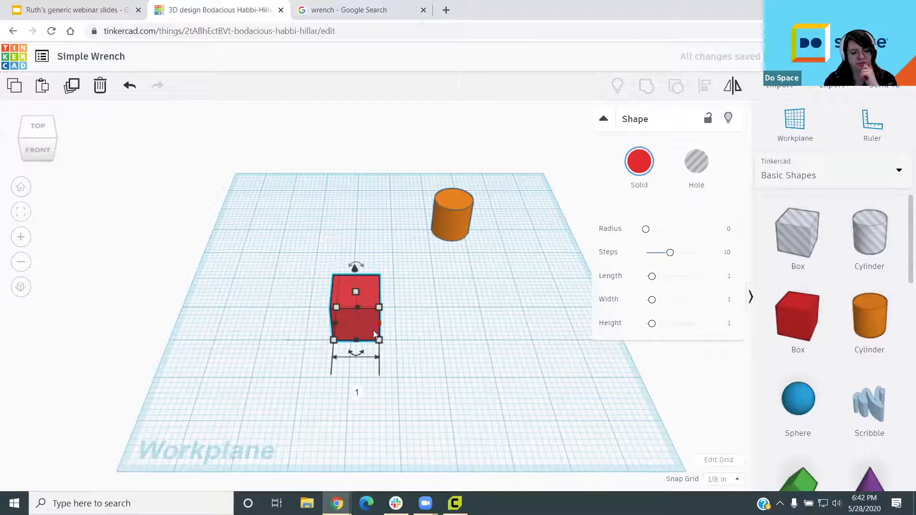
{"action": "left_click_drag", "start_coordinate": [379, 323], "coordinate": [548, 318]}
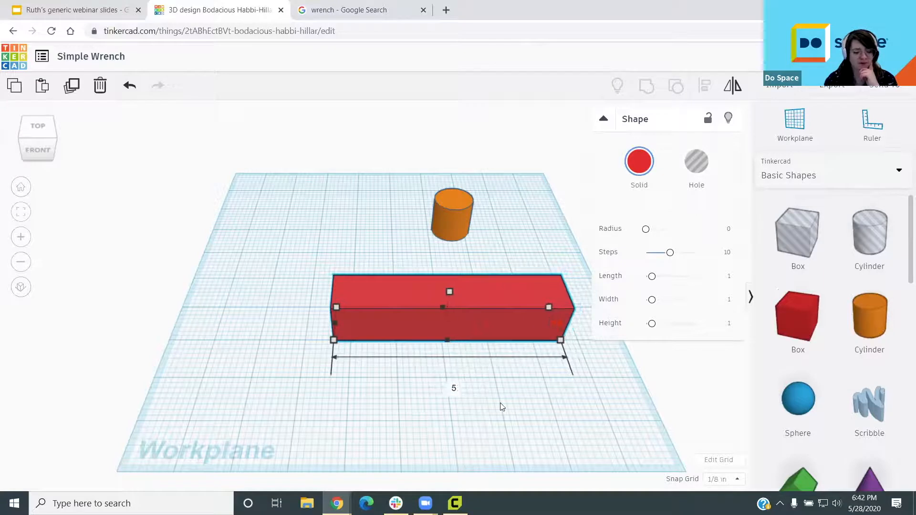
Step: Flatten the long red box to a height of 1/4 in
{"action": "right_click_drag", "start_coordinate": [509, 366], "coordinate": [394, 244]}
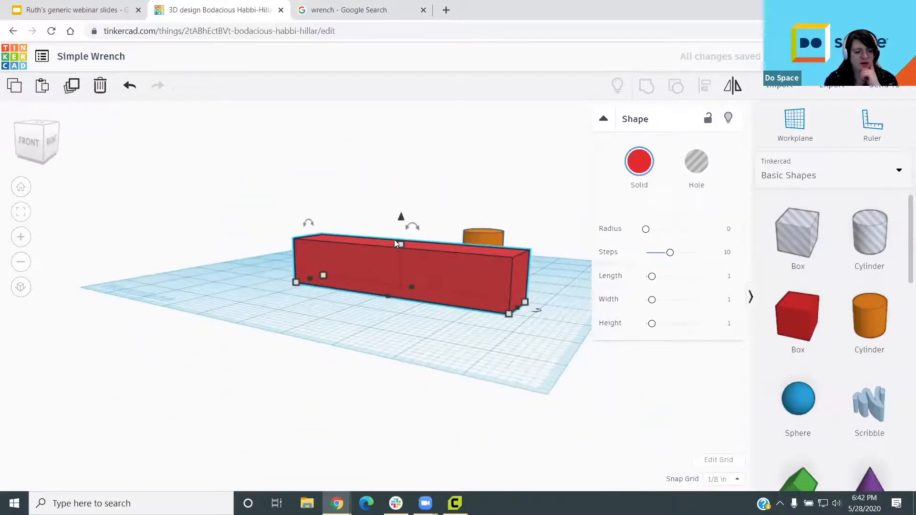
{"action": "left_click_drag", "start_coordinate": [398, 243], "coordinate": [398, 283]}
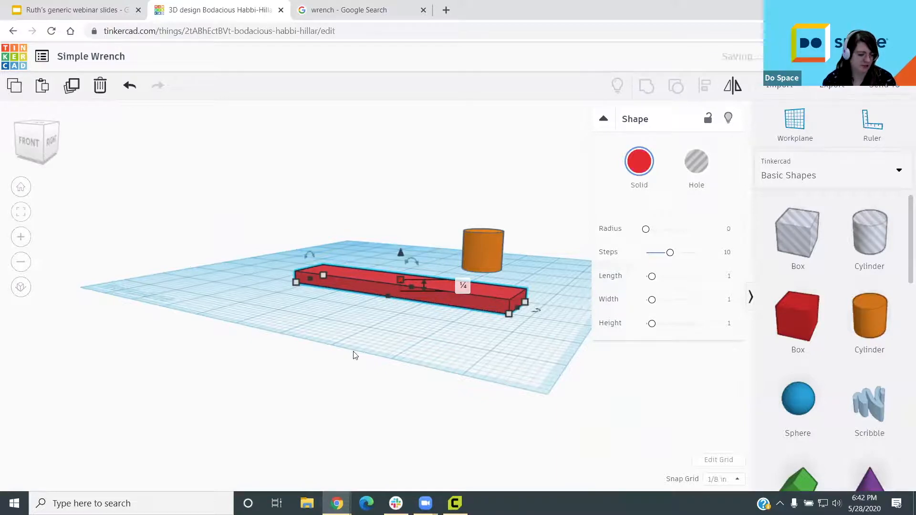
{"action": "scroll", "coordinate": [351, 344], "scroll_direction": "up", "scroll_amount": 5}
{"action": "mouse_move", "coordinate": [347, 339]}
{"action": "right_mouse_down"}
{"action": "mouse_move", "coordinate": [364, 337]}
{"action": "mouse_move", "coordinate": [227, 339]}
{"action": "mouse_move", "coordinate": [363, 332]}
{"action": "right_mouse_up"}
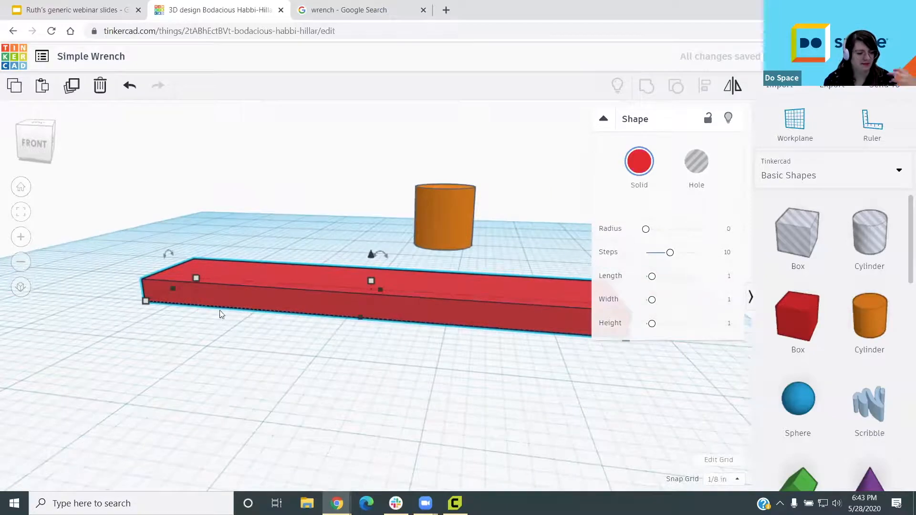
{"action": "scroll", "coordinate": [343, 348], "scroll_direction": "up", "scroll_amount": 6}
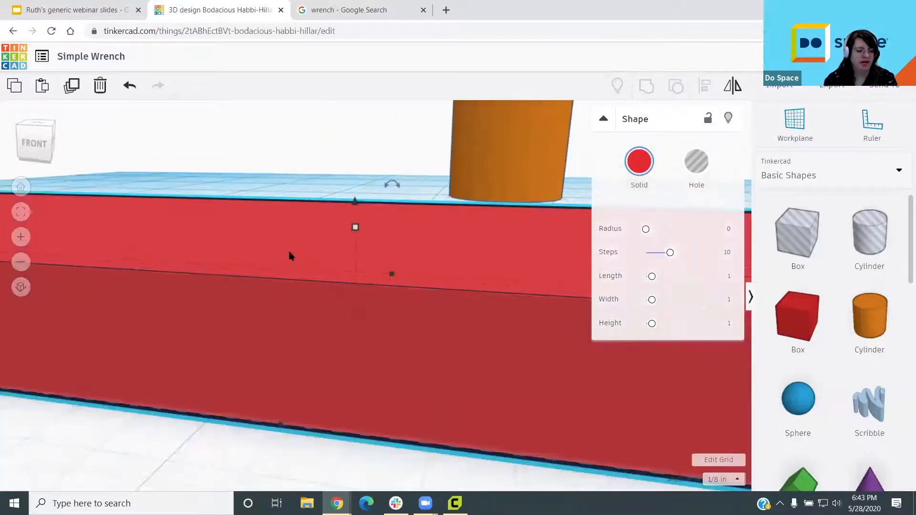
Step: Round the corners of the long red box with a radius of 0.1 and 4 steps
{"action": "right_click_drag", "start_coordinate": [291, 256], "coordinate": [291, 304]}
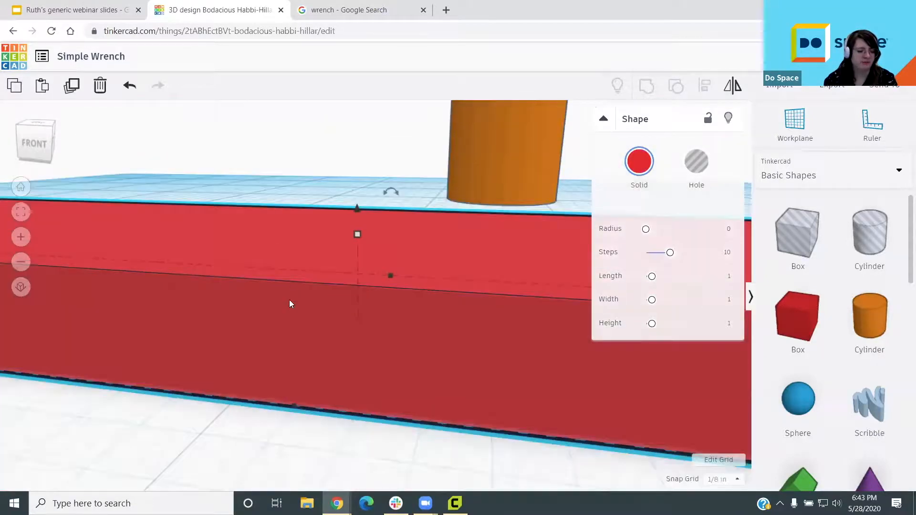
{"action": "left_click_drag", "start_coordinate": [647, 232], "coordinate": [655, 229]}
{"action": "scroll", "coordinate": [316, 402], "scroll_direction": "down", "scroll_amount": 3}
{"action": "right_click_drag", "start_coordinate": [316, 401], "coordinate": [267, 389]}
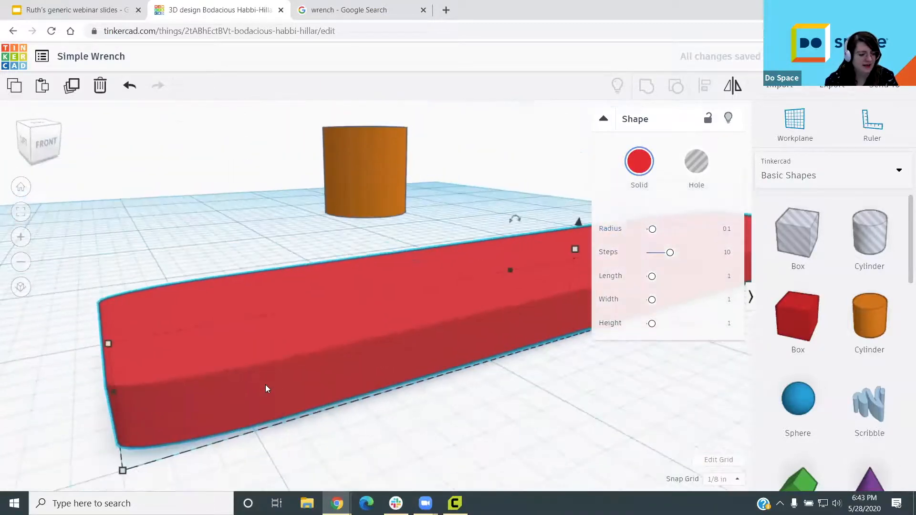
{"action": "right_click_drag", "start_coordinate": [461, 376], "coordinate": [487, 382]}
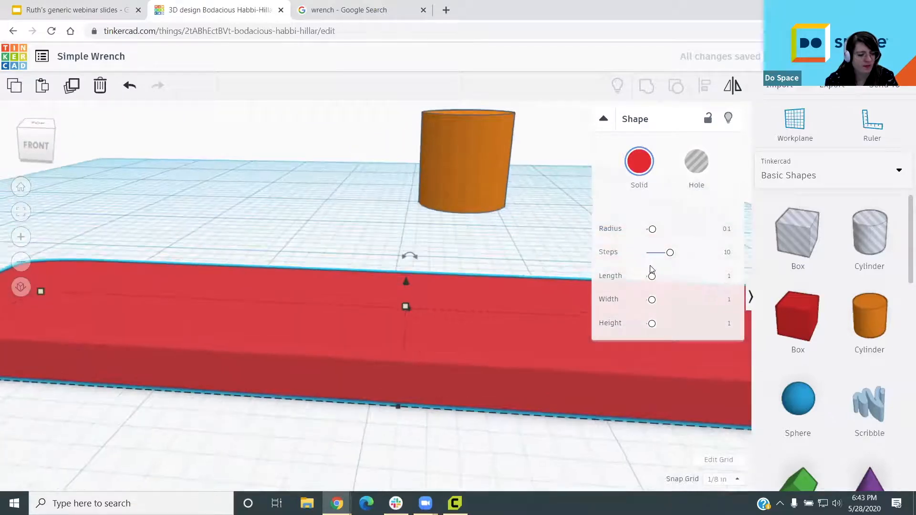
{"action": "left_click_drag", "start_coordinate": [669, 256], "coordinate": [653, 255]}
Step: Examine the red box's rounded corners from directly above and from its short end
{"action": "right_click_drag", "start_coordinate": [164, 412], "coordinate": [245, 419]}
{"action": "scroll", "coordinate": [221, 445], "scroll_direction": "up", "scroll_amount": 6}
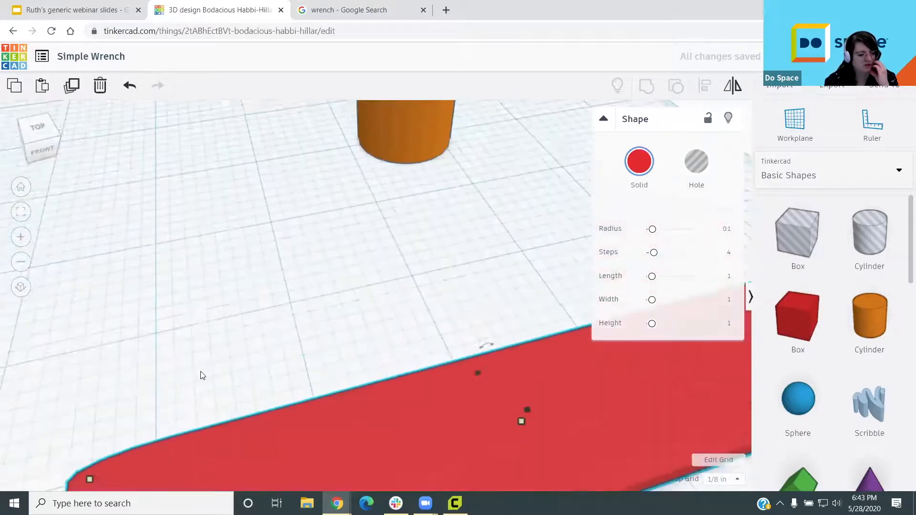
{"action": "middle_click_drag", "start_coordinate": [214, 282], "coordinate": [215, 187]}
{"action": "left_click", "coordinate": [29, 125]}
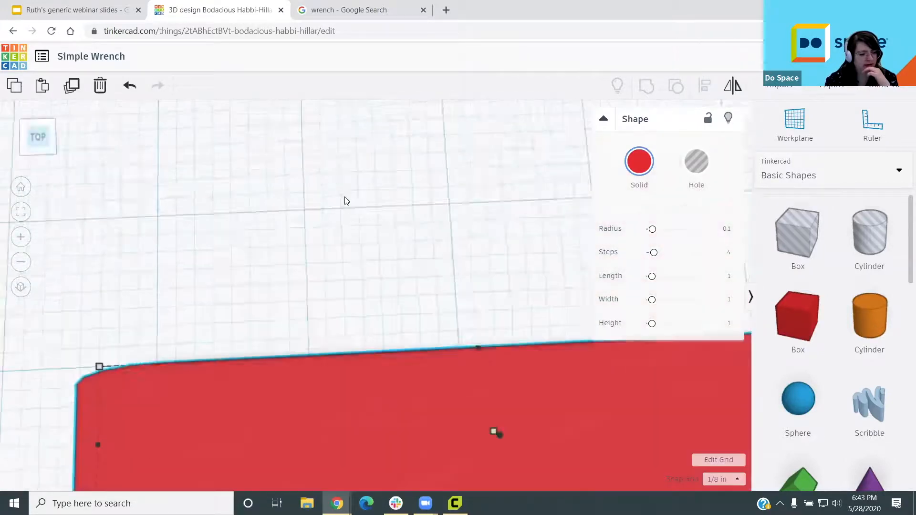
{"action": "scroll", "coordinate": [341, 305], "scroll_direction": "down", "scroll_amount": 4}
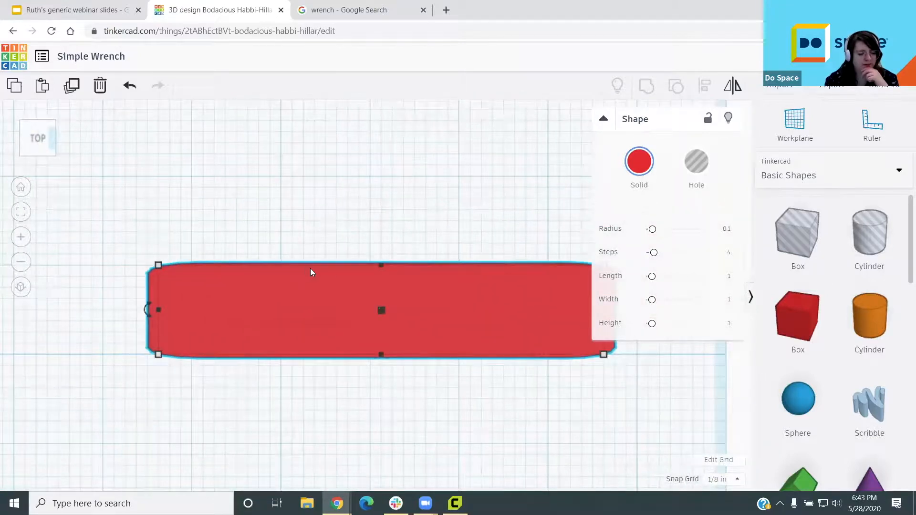
{"action": "scroll", "coordinate": [374, 327], "scroll_direction": "down", "scroll_amount": 1}
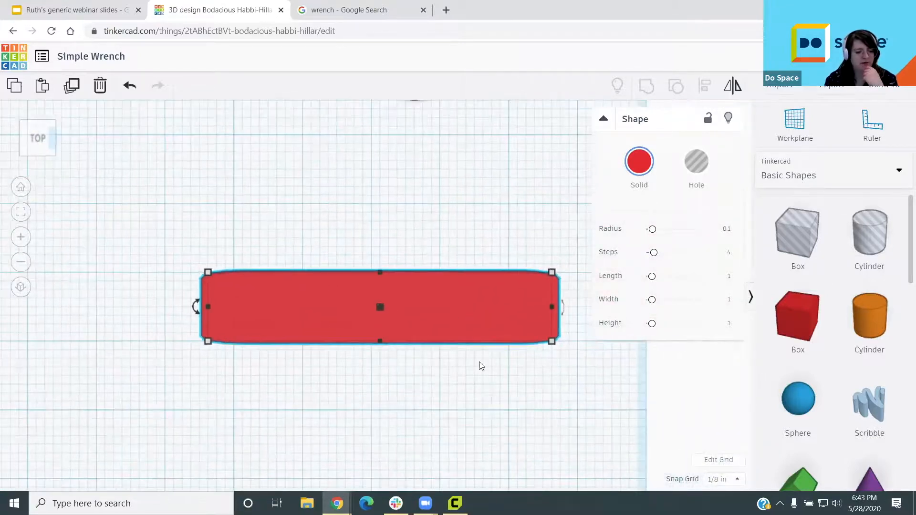
{"action": "right_click_drag", "start_coordinate": [363, 390], "coordinate": [384, 291]}
{"action": "scroll", "coordinate": [392, 270], "scroll_direction": "up", "scroll_amount": 1}
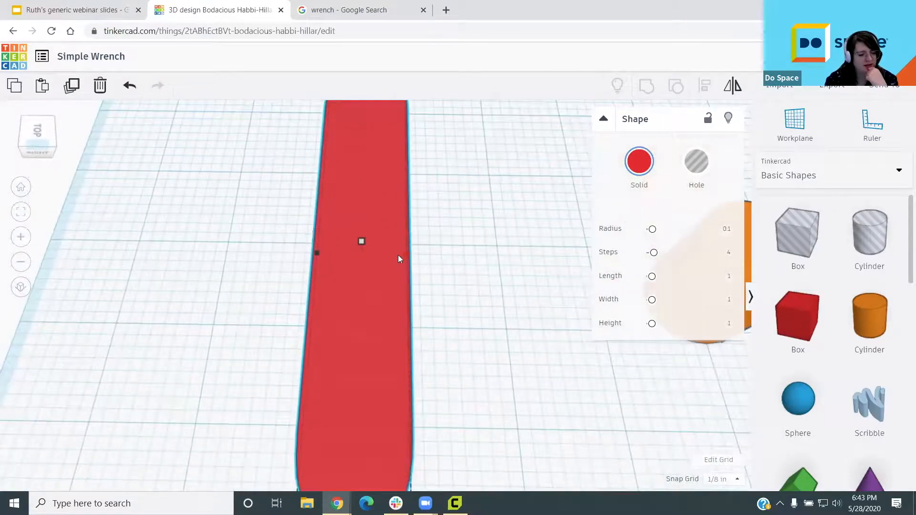
{"action": "left_click_drag", "start_coordinate": [398, 256], "coordinate": [412, 257]}
{"action": "scroll", "coordinate": [306, 334], "scroll_direction": "down", "scroll_amount": 1}
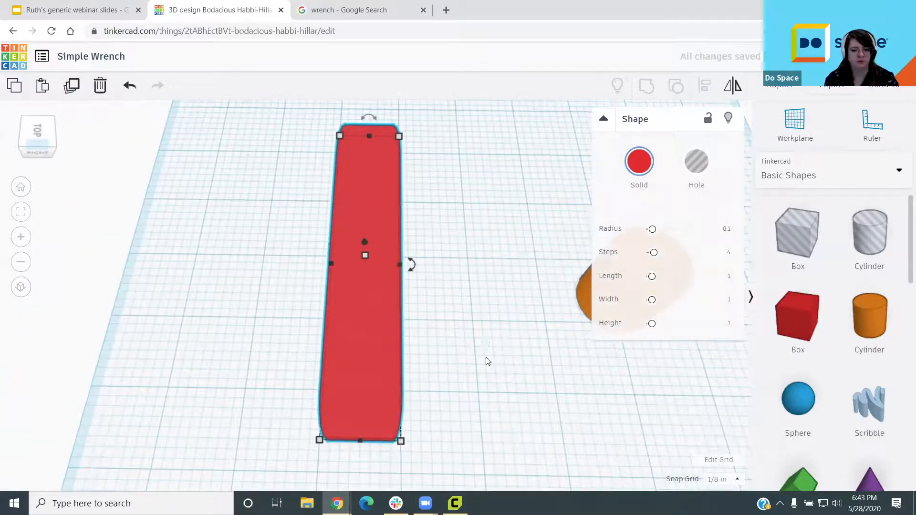
{"action": "scroll", "coordinate": [292, 328], "scroll_direction": "up", "scroll_amount": 1}
{"action": "right_click_drag", "start_coordinate": [293, 328], "coordinate": [442, 354]}
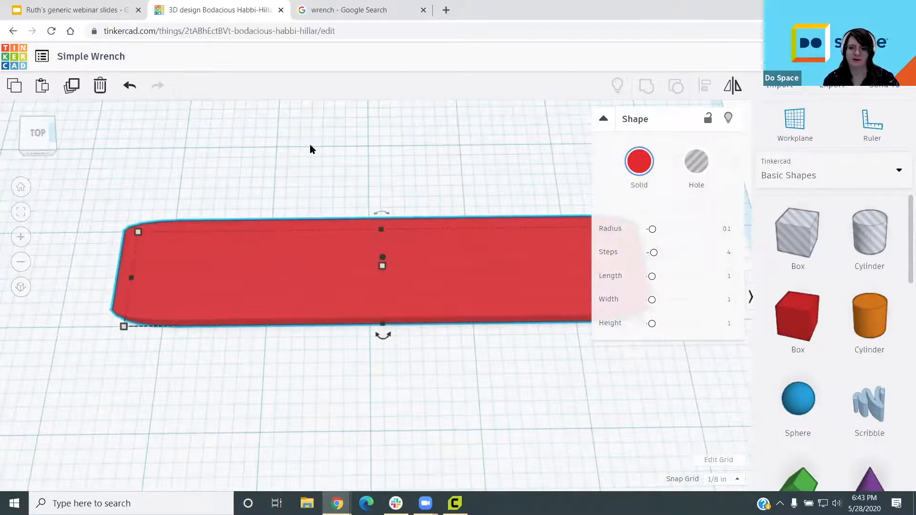
Step: Move the orange cylinder to the left end of the red bar and widen it to 1 1/4 by 1 1/4 in
{"action": "scroll", "coordinate": [313, 144], "scroll_direction": "down", "scroll_amount": 3}
{"action": "middle_click_drag", "start_coordinate": [451, 205], "coordinate": [563, 260]}
{"action": "left_click_drag", "start_coordinate": [474, 114], "coordinate": [228, 338]}
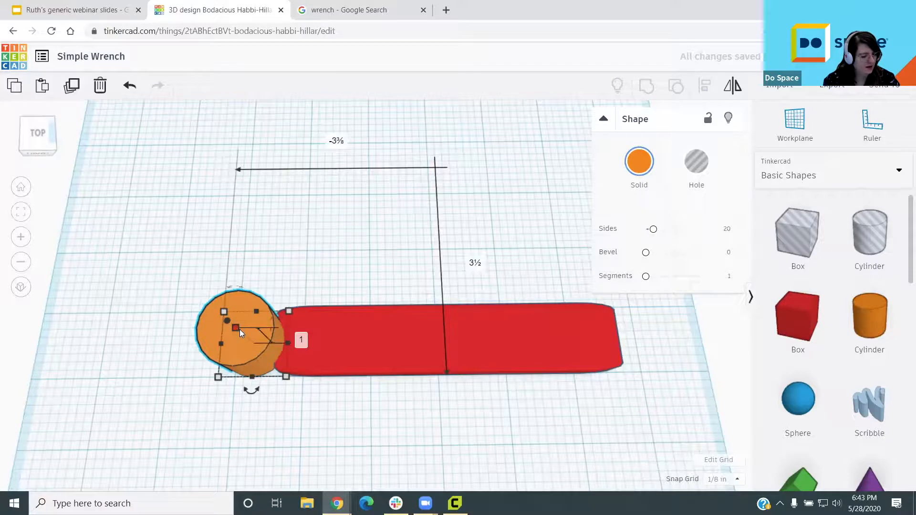
{"action": "left_click_drag", "start_coordinate": [286, 377], "coordinate": [302, 394]}
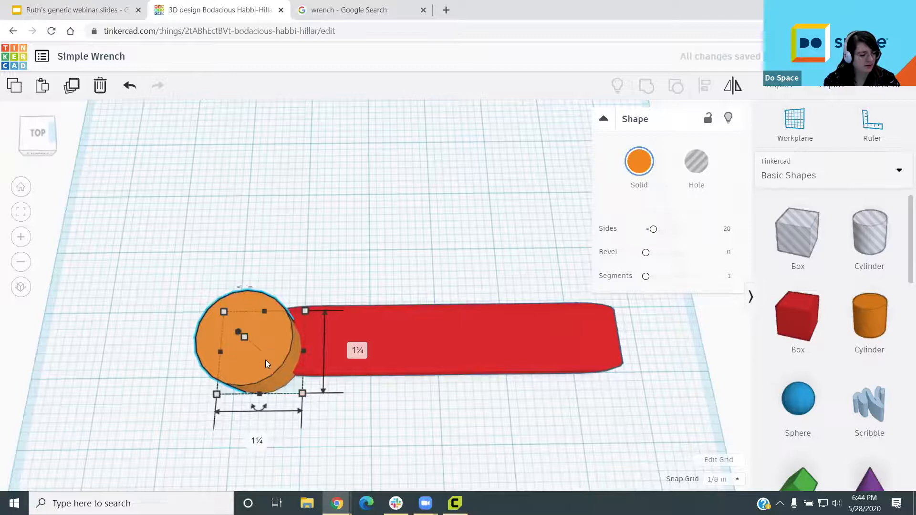
{"action": "left_click_drag", "start_coordinate": [265, 363], "coordinate": [268, 345]}
Step: Flatten the orange cylinder to a height of 1/4 in
{"action": "right_click_drag", "start_coordinate": [349, 368], "coordinate": [254, 205]}
{"action": "left_click_drag", "start_coordinate": [247, 245], "coordinate": [250, 256]}
{"action": "scroll", "coordinate": [277, 286], "scroll_direction": "up", "scroll_amount": 1}
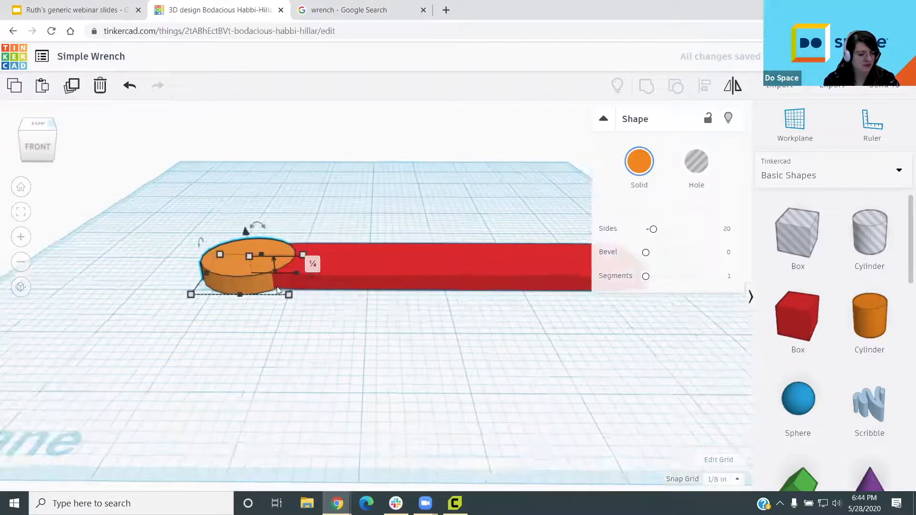
Step: Slide the flattened cylinder sideways so it overlaps more of the red bar's end
{"action": "scroll", "coordinate": [276, 286], "scroll_direction": "up", "scroll_amount": 2}
{"action": "right_click_drag", "start_coordinate": [325, 379], "coordinate": [316, 429]}
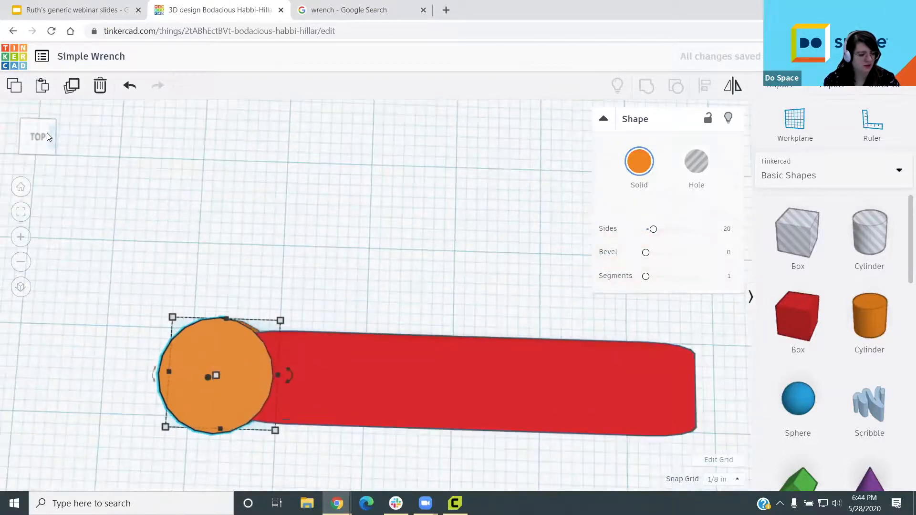
{"action": "left_click", "coordinate": [48, 150]}
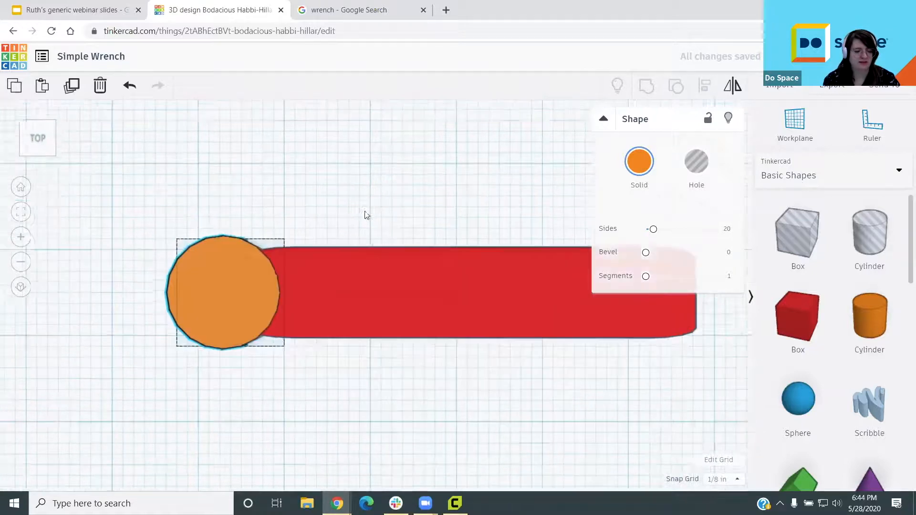
{"action": "scroll", "coordinate": [288, 160], "scroll_direction": "up", "scroll_amount": 3}
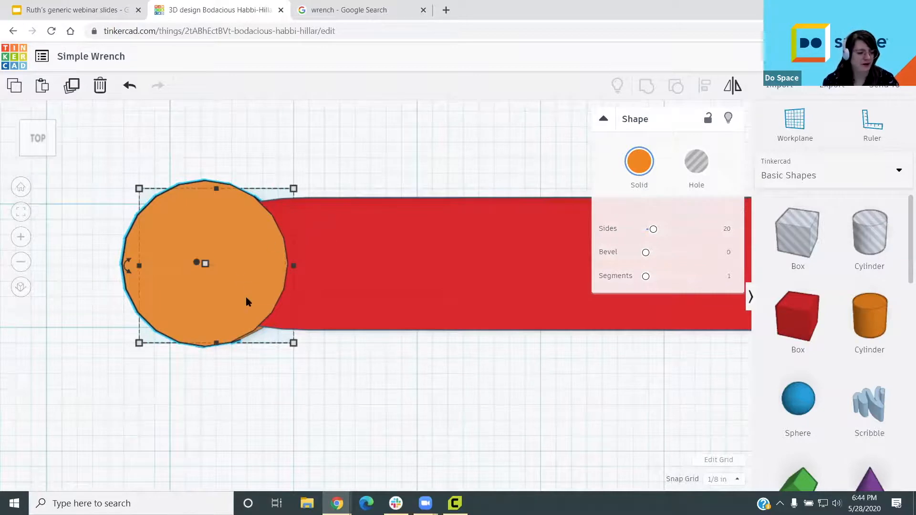
{"action": "left_click_drag", "start_coordinate": [225, 277], "coordinate": [259, 275]}
{"action": "scroll", "coordinate": [403, 388], "scroll_direction": "down", "scroll_amount": 2}
{"action": "scroll", "coordinate": [405, 385], "scroll_direction": "down", "scroll_amount": 3}
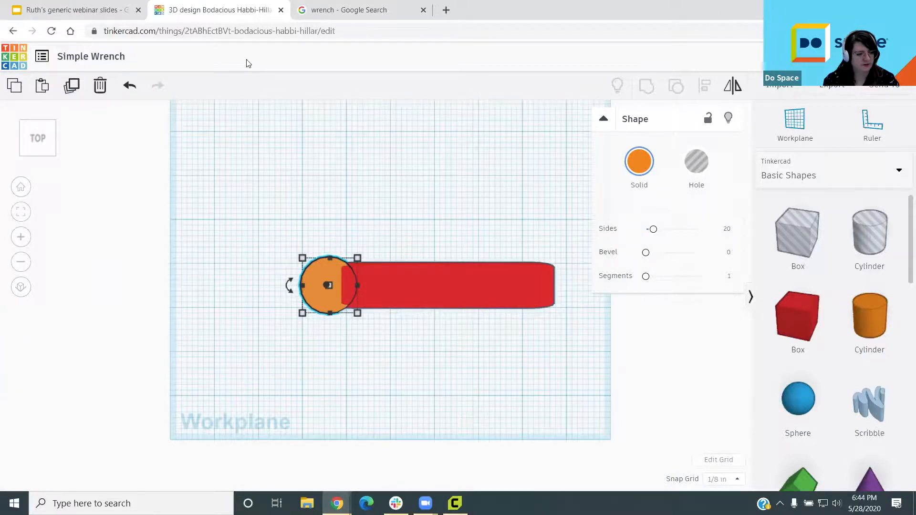
Step: Check the wrench reference picture and narrow the red bar by 1/8 in along each long edge
{"action": "key", "text": "ctrl+Tab"}
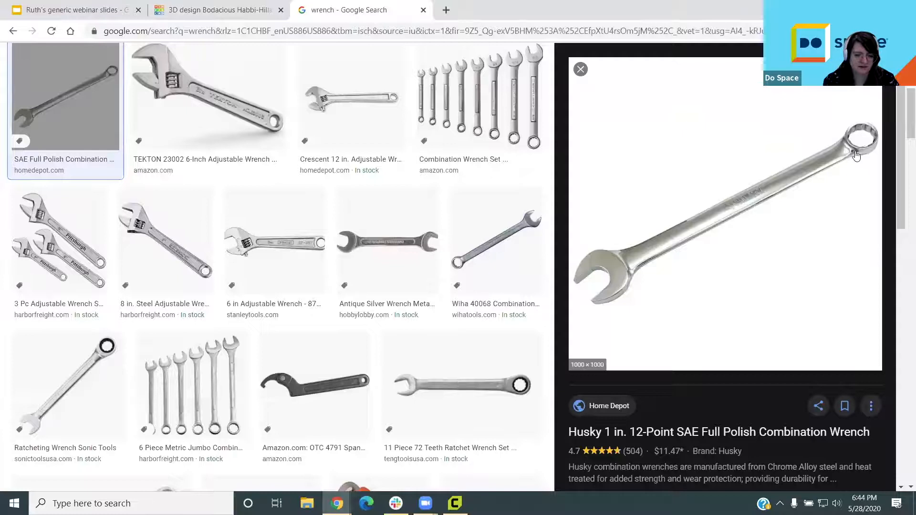
{"action": "left_click", "coordinate": [183, 7]}
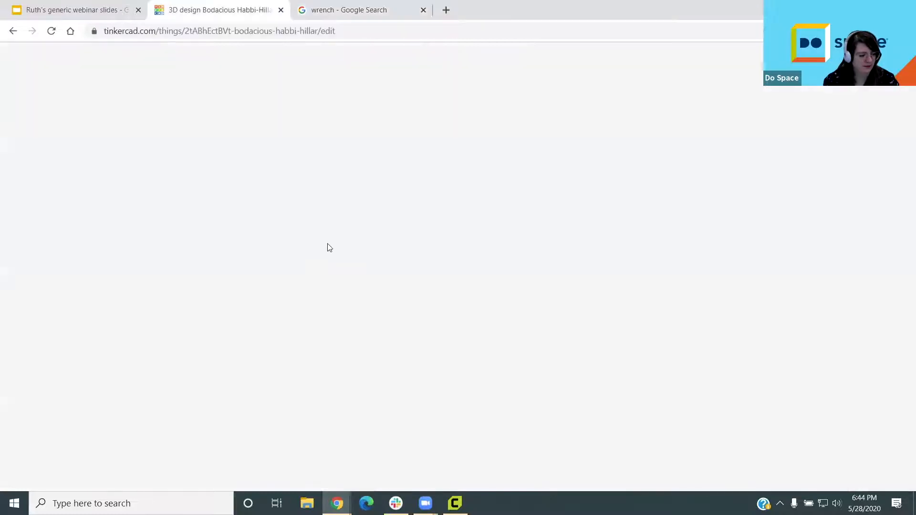
{"action": "scroll", "coordinate": [359, 321], "scroll_direction": "up", "scroll_amount": 3}
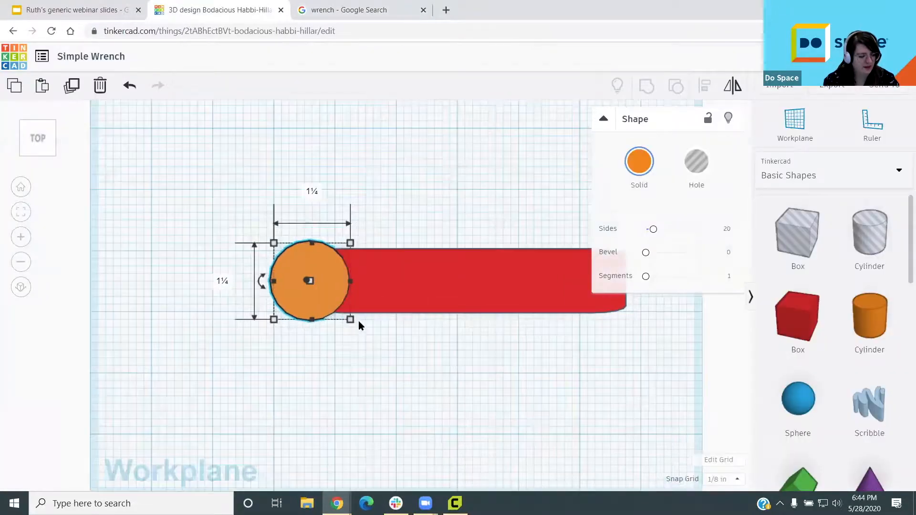
{"action": "left_click", "coordinate": [394, 297]}
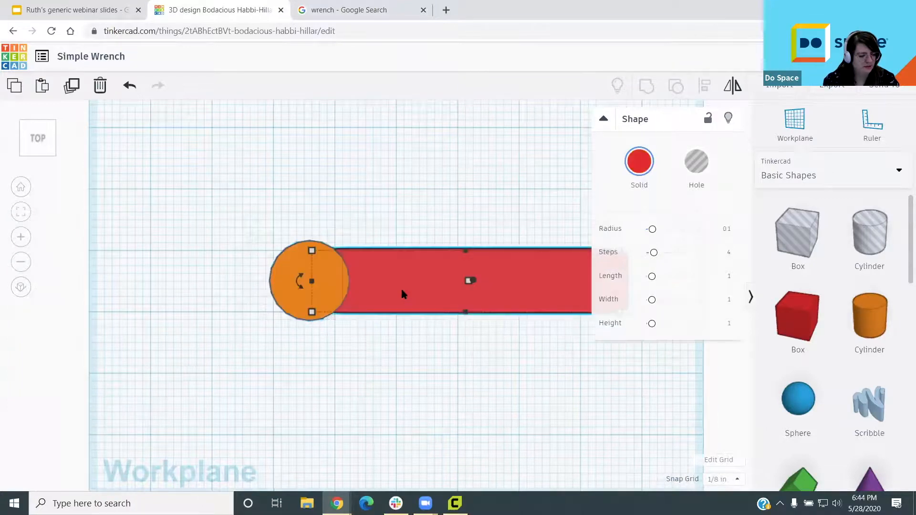
{"action": "left_click_drag", "start_coordinate": [465, 312], "coordinate": [465, 305]}
{"action": "middle_click_drag", "start_coordinate": [364, 359], "coordinate": [328, 351]}
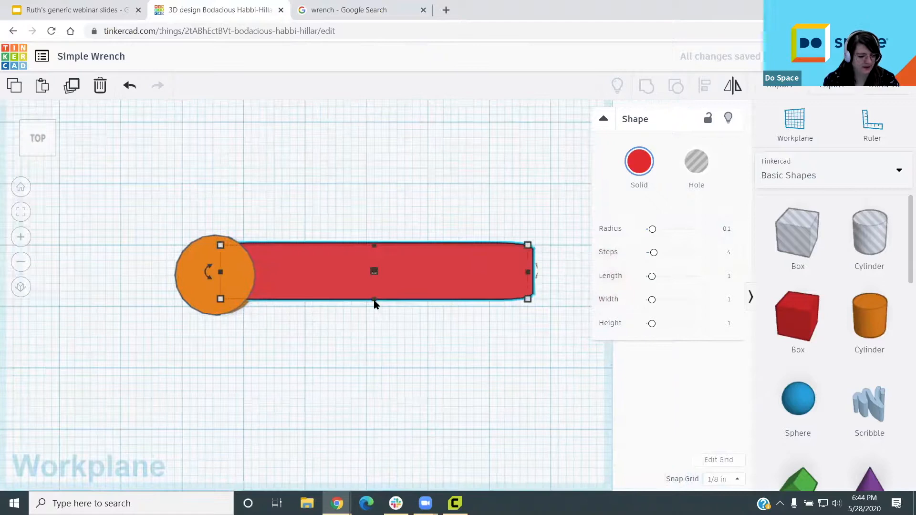
{"action": "left_click_drag", "start_coordinate": [375, 294], "coordinate": [375, 297]}
{"action": "left_click_drag", "start_coordinate": [320, 260], "coordinate": [323, 271]}
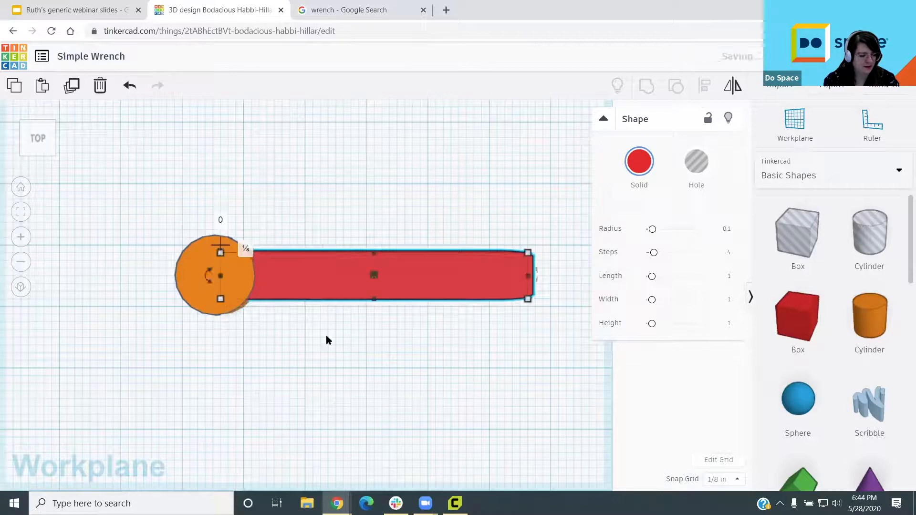
{"action": "left_click", "coordinate": [327, 340]}
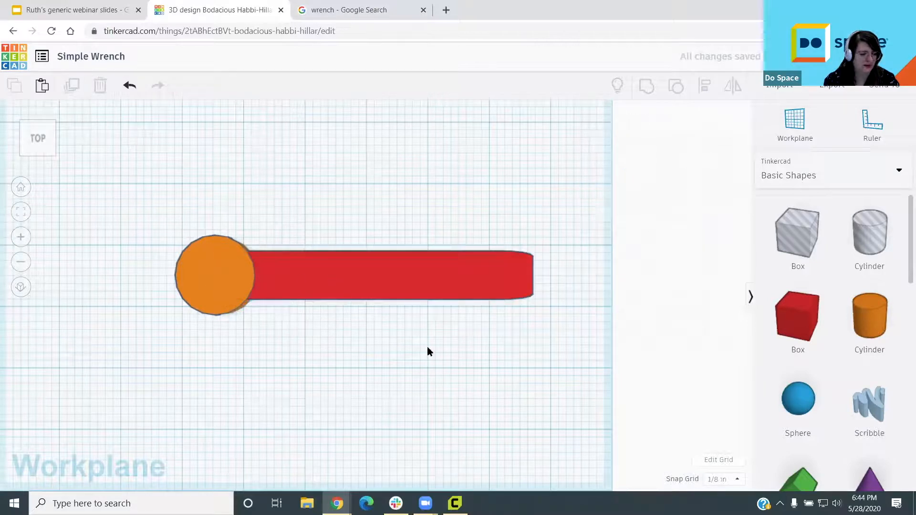
Step: Group the orange cylinder and the red bar into one shape
{"action": "scroll", "coordinate": [247, 357], "scroll_direction": "up", "scroll_amount": 2}
{"action": "right_click_drag", "start_coordinate": [244, 306], "coordinate": [177, 217]}
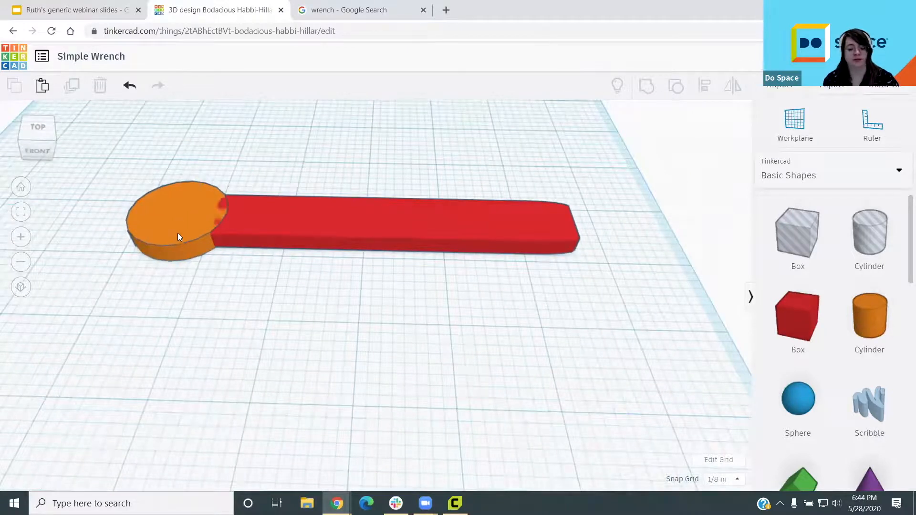
{"action": "left_click", "coordinate": [175, 214]}
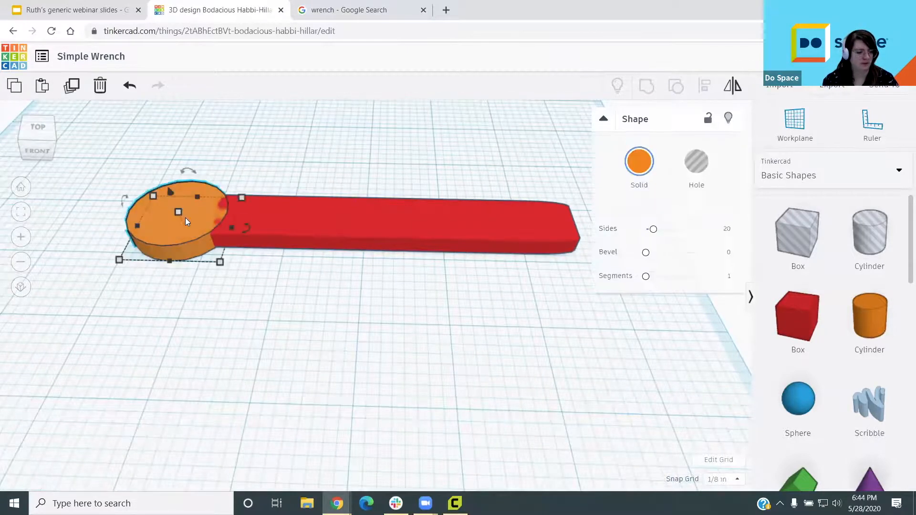
{"action": "left_click", "coordinate": [356, 224], "text": "shift"}
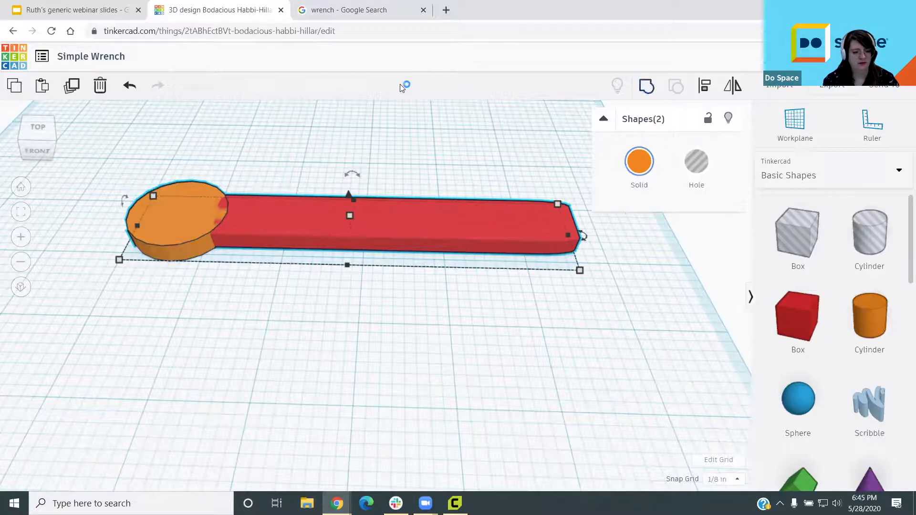
{"action": "left_click_drag", "start_coordinate": [631, 71], "coordinate": [652, 106]}
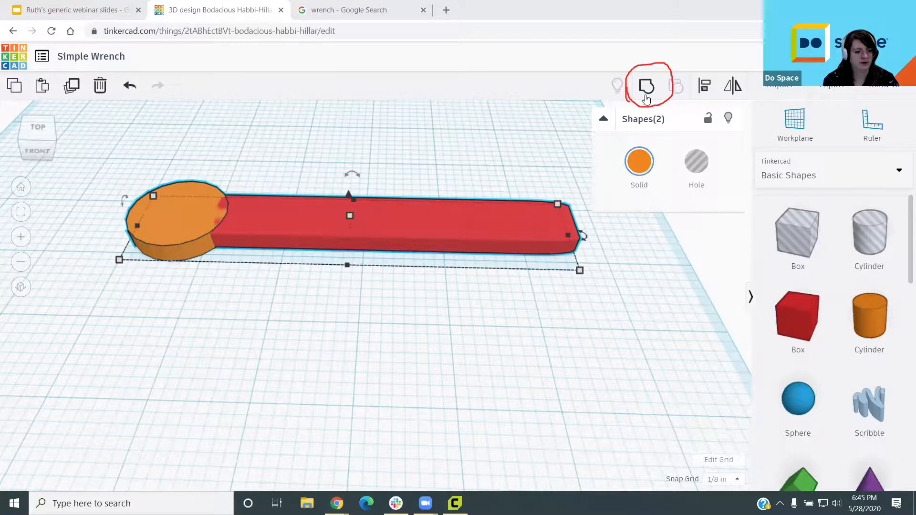
{"action": "left_click", "coordinate": [646, 98]}
{"action": "left_click", "coordinate": [337, 297]}
{"action": "right_click_drag", "start_coordinate": [338, 298], "coordinate": [289, 336]}
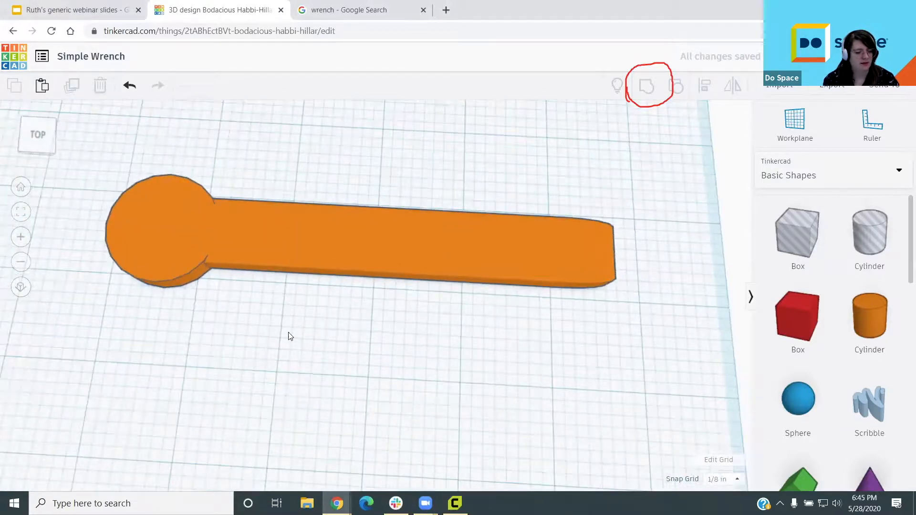
Step: Move the grouped wrench body 1 in to the left and 1/4 in toward the back of the workplane
{"action": "scroll", "coordinate": [289, 337], "scroll_direction": "down", "scroll_amount": 3}
{"action": "left_click_drag", "start_coordinate": [287, 271], "coordinate": [254, 258]}
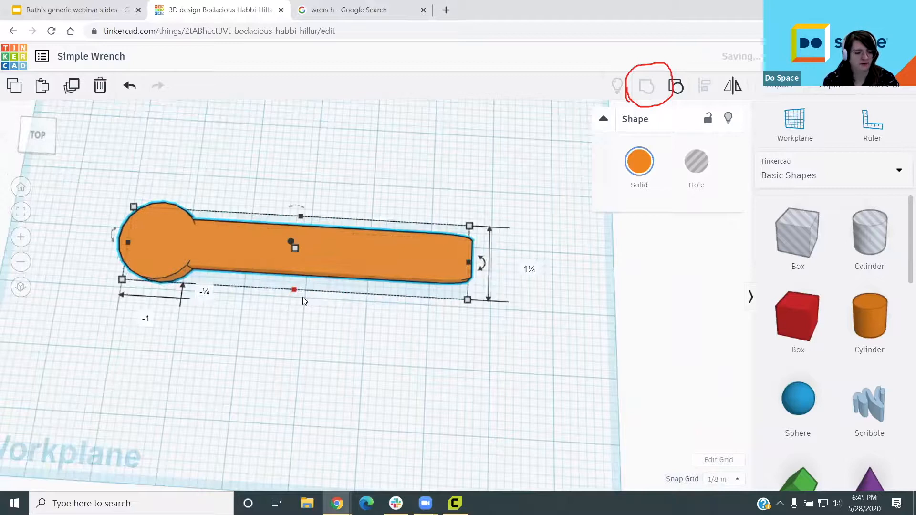
{"action": "right_click_drag", "start_coordinate": [427, 337], "coordinate": [820, 321]}
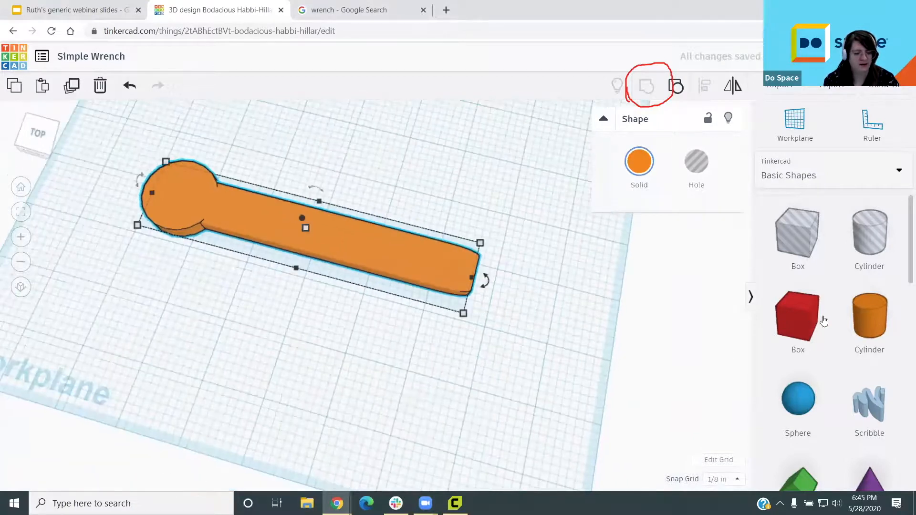
Step: Place a polygon from the basic shapes at the bar's free end, opposite the round head
{"action": "scroll", "coordinate": [832, 327], "scroll_direction": "down", "scroll_amount": 5}
{"action": "scroll", "coordinate": [832, 328], "scroll_direction": "down", "scroll_amount": 4}
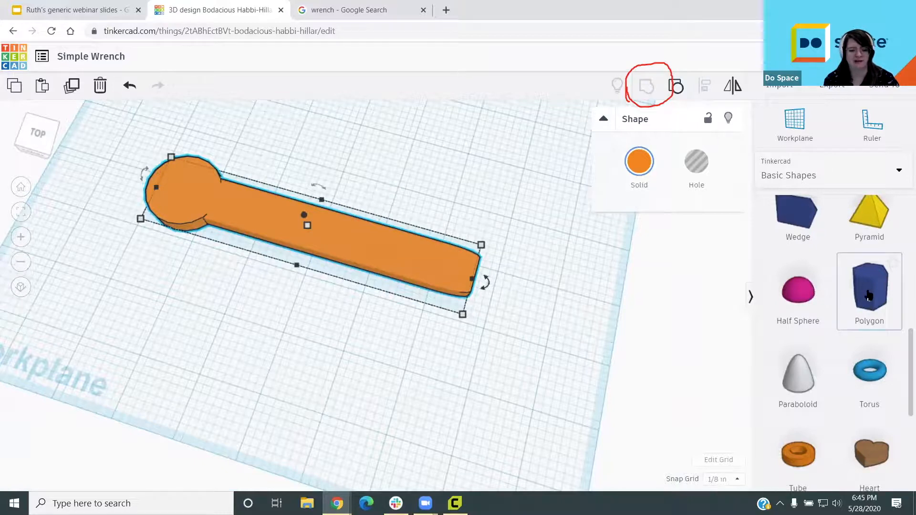
{"action": "scroll", "coordinate": [815, 323], "scroll_direction": "up", "scroll_amount": 3}
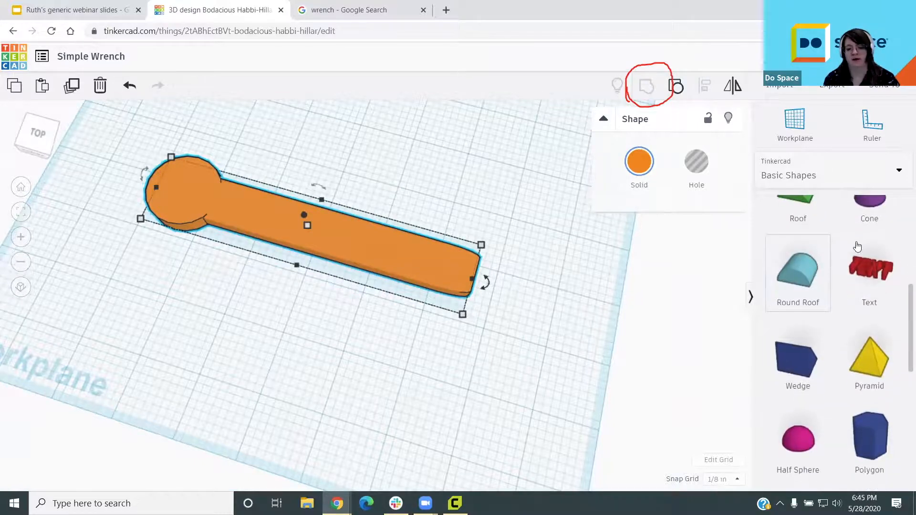
{"action": "scroll", "coordinate": [873, 296], "scroll_direction": "down", "scroll_amount": 3}
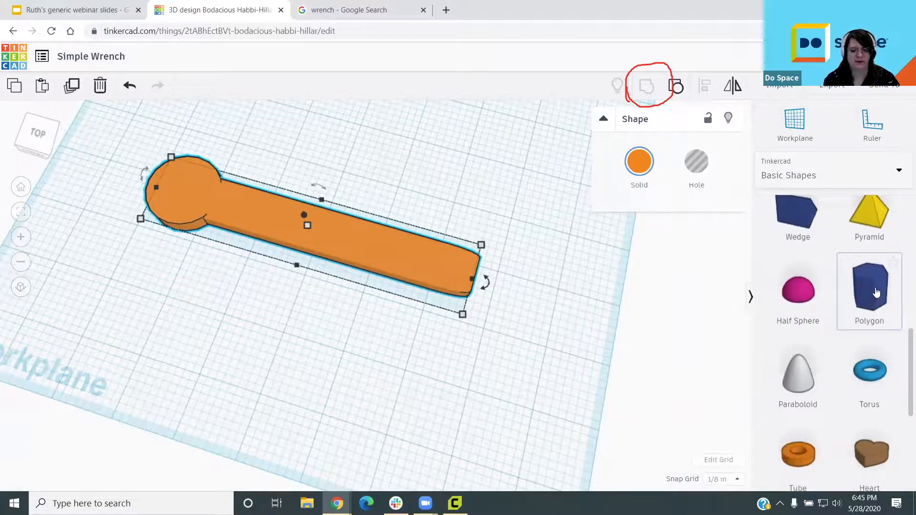
{"action": "left_click_drag", "start_coordinate": [753, 326], "coordinate": [506, 276]}
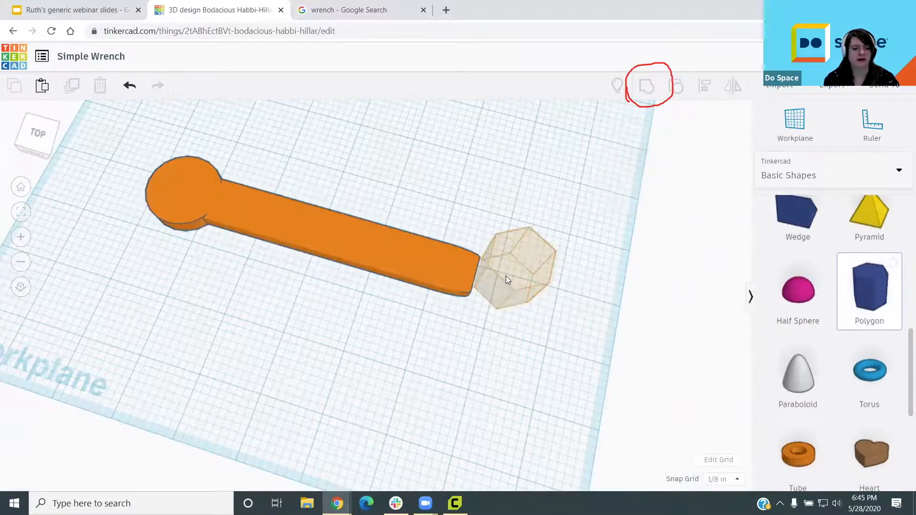
Step: Enlarge the polygon's footprint to about 1.56 in along the bar by 1 3/4 in across
{"action": "scroll", "coordinate": [529, 267], "scroll_direction": "up", "scroll_amount": 2}
{"action": "middle_click_drag", "start_coordinate": [412, 313], "coordinate": [241, 320]}
{"action": "left_click_drag", "start_coordinate": [493, 321], "coordinate": [533, 375]}
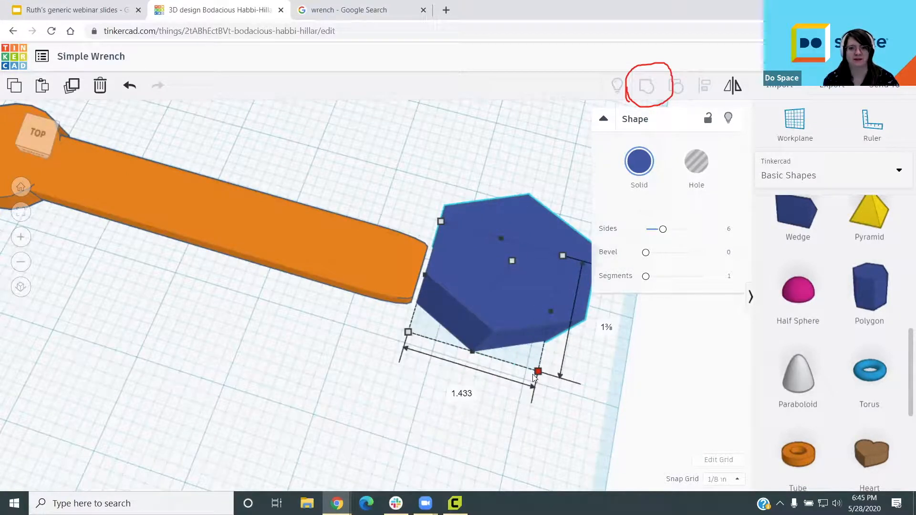
{"action": "left_click_drag", "start_coordinate": [534, 377], "coordinate": [542, 409]}
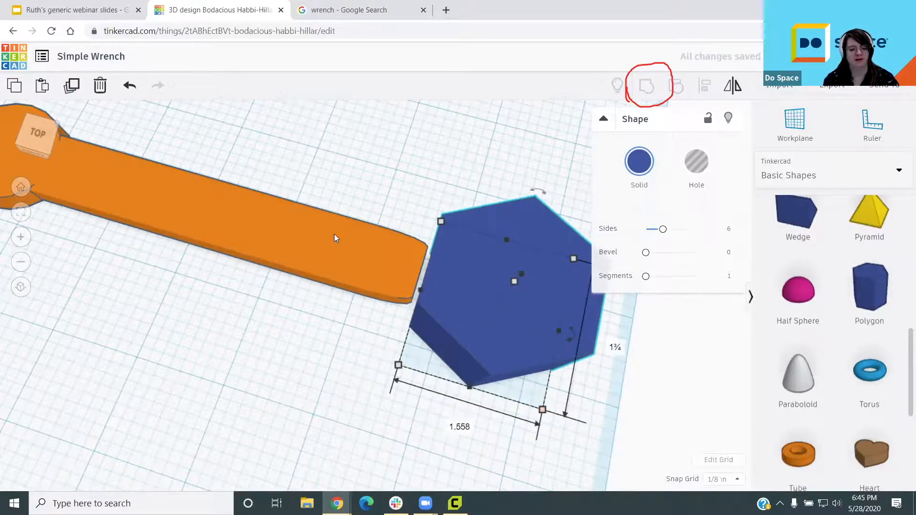
Step: Lower the polygon's height to 1/4 in and compare its thickness with the orange wrench body
{"action": "scroll", "coordinate": [340, 305], "scroll_direction": "down", "scroll_amount": 2}
{"action": "middle_click_drag", "start_coordinate": [267, 307], "coordinate": [201, 315]}
{"action": "right_click_drag", "start_coordinate": [234, 302], "coordinate": [382, 217]}
{"action": "mouse_move", "coordinate": [382, 218]}
{"action": "left_click_drag", "start_coordinate": [380, 235], "coordinate": [380, 260]}
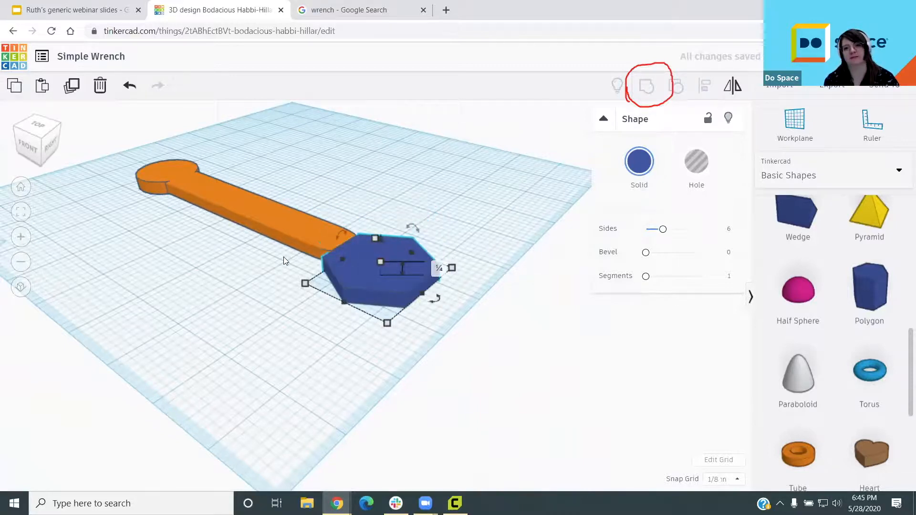
{"action": "right_click_drag", "start_coordinate": [281, 258], "coordinate": [279, 301]}
{"action": "scroll", "coordinate": [369, 326], "scroll_direction": "up", "scroll_amount": 5}
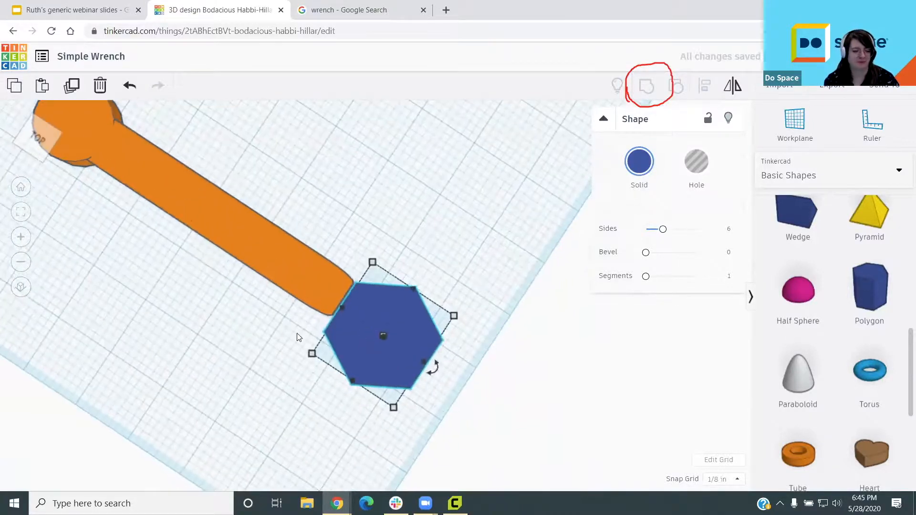
{"action": "right_click_drag", "start_coordinate": [267, 355], "coordinate": [262, 313]}
{"action": "scroll", "coordinate": [278, 362], "scroll_direction": "down", "scroll_amount": 3}
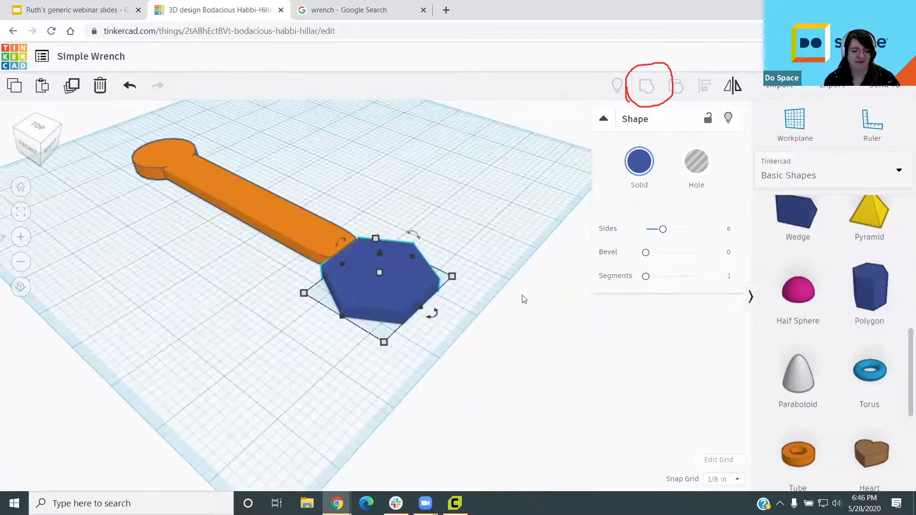
Step: Place a fresh polygon behind the bar's free end and delete the flattened one
{"action": "left_click_drag", "start_coordinate": [865, 300], "coordinate": [450, 206]}
{"action": "left_click", "coordinate": [390, 282]}
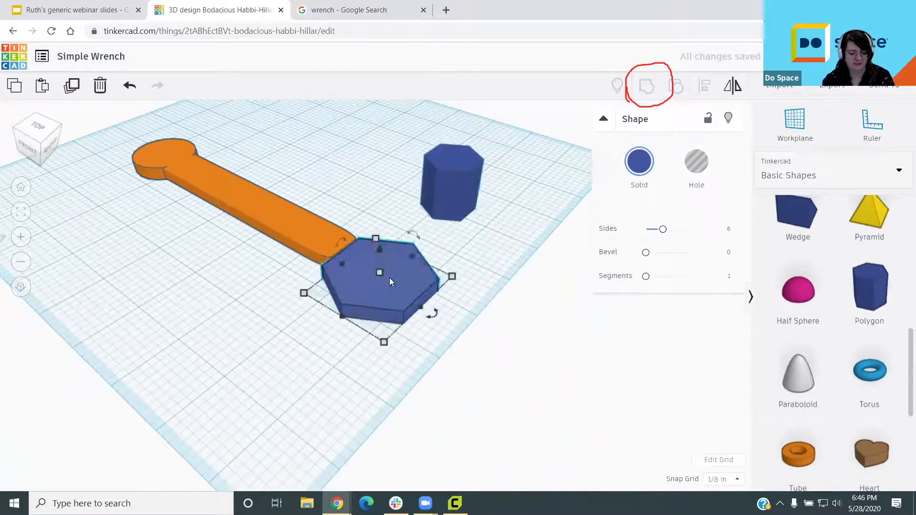
{"action": "key", "text": "Delete"}
Step: Flatten the new polygon and move it 2 3/8 in so it sits at the bar's free end
{"action": "left_click", "coordinate": [438, 201]}
{"action": "left_click_drag", "start_coordinate": [438, 201], "coordinate": [360, 280]}
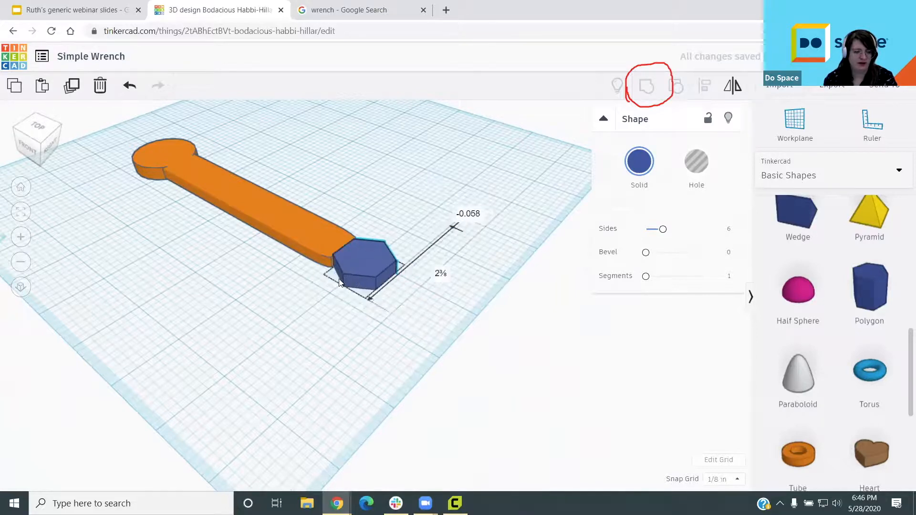
{"action": "scroll", "coordinate": [387, 300], "scroll_direction": "up", "scroll_amount": 2}
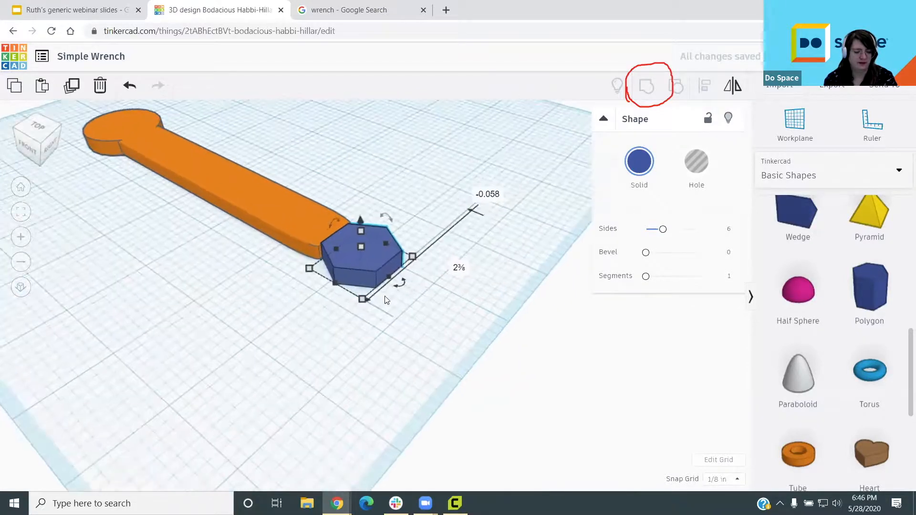
Step: Enlarge the new polygon's footprint and set its length along the bar to 2 in
{"action": "left_click_drag", "start_coordinate": [371, 297], "coordinate": [347, 386]}
{"action": "right_click_drag", "start_coordinate": [347, 387], "coordinate": [448, 358]}
{"action": "left_click_drag", "start_coordinate": [437, 358], "coordinate": [466, 354]}
{"action": "left_click", "coordinate": [405, 398]}
{"action": "type", "text": "2"}
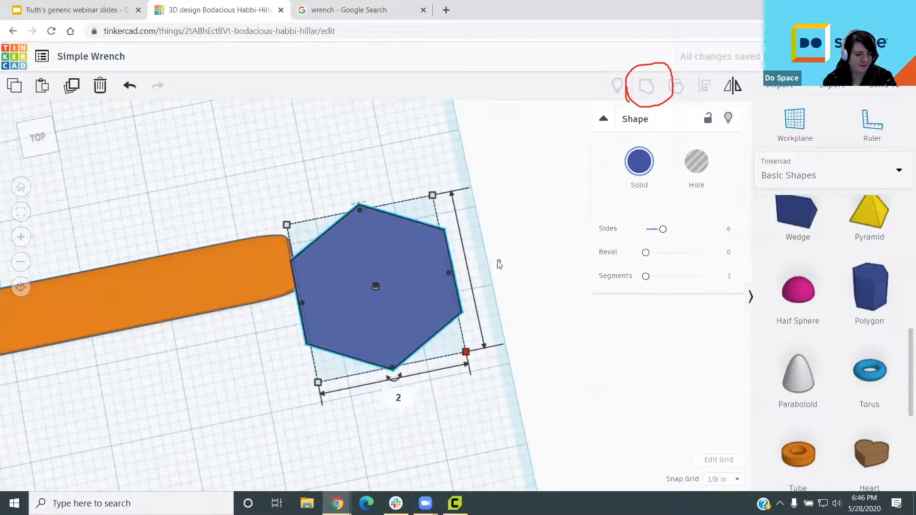
{"action": "key", "text": "Return"}
{"action": "key", "text": "Escape"}
Step: Move the hexagon 1/2 in toward the back of the workplane and check the wrench reference picture
{"action": "left_click_drag", "start_coordinate": [379, 262], "coordinate": [370, 222]}
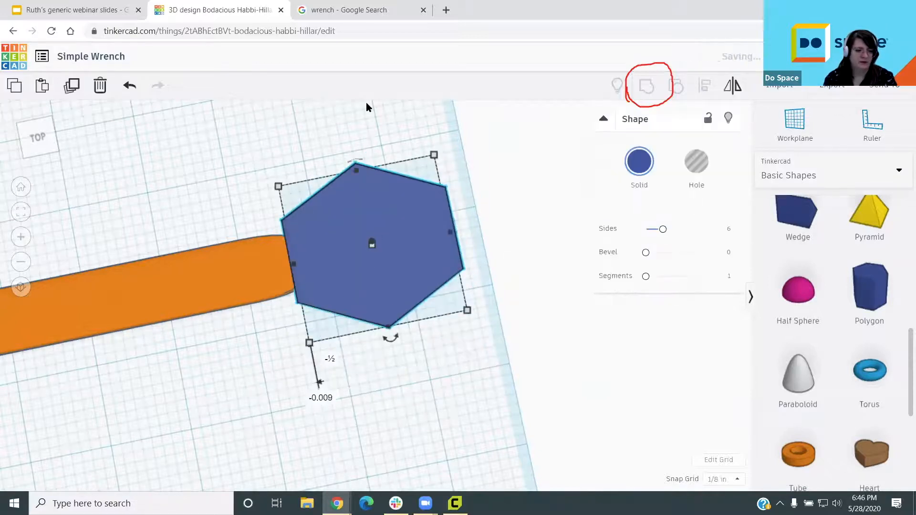
{"action": "left_click", "coordinate": [353, 6]}
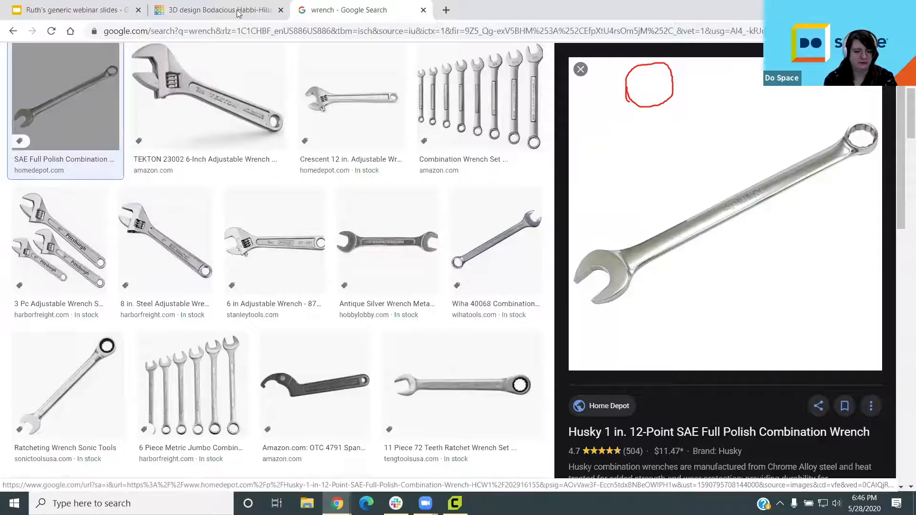
{"action": "left_click", "coordinate": [221, 10]}
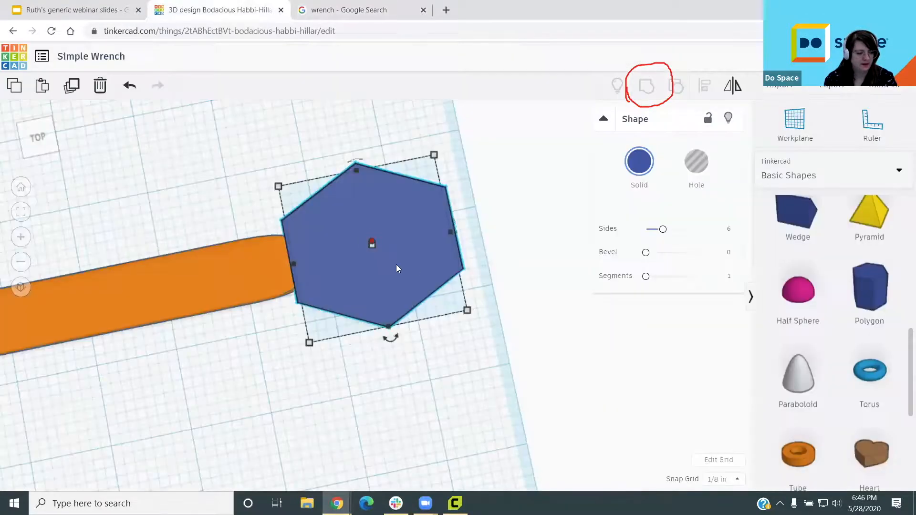
Step: Rotate the hexagon by -22.5° and shift it so that it overlaps the end of the bar
{"action": "left_click_drag", "start_coordinate": [395, 343], "coordinate": [415, 335]}
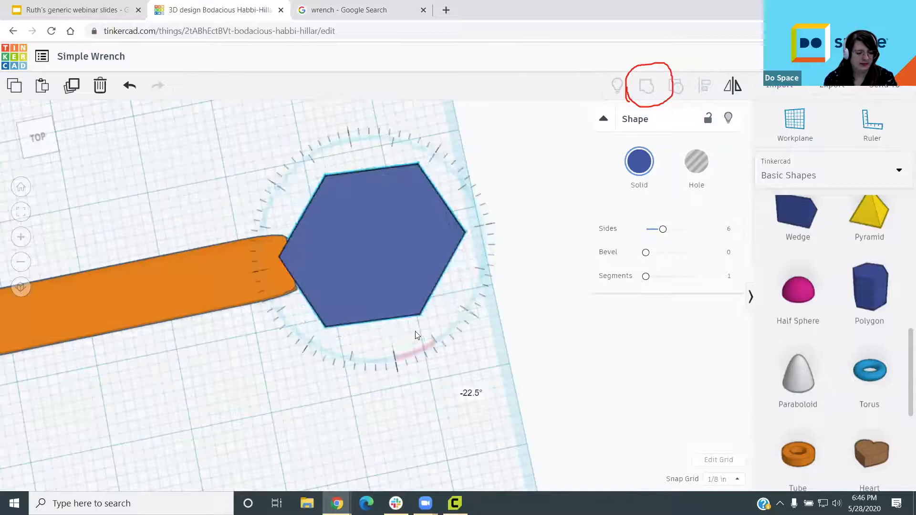
{"action": "left_click_drag", "start_coordinate": [357, 226], "coordinate": [316, 210]}
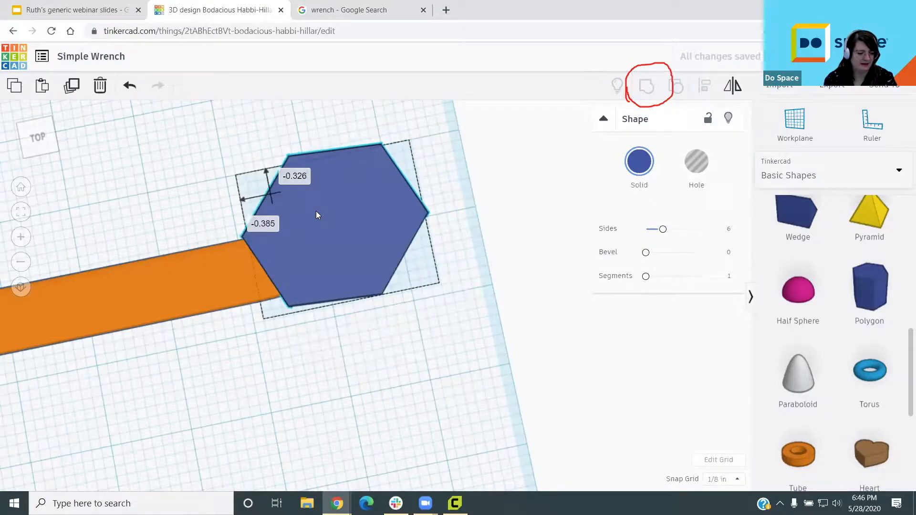
{"action": "right_click_drag", "start_coordinate": [224, 377], "coordinate": [351, 253]}
{"action": "left_click_drag", "start_coordinate": [351, 253], "coordinate": [344, 255]}
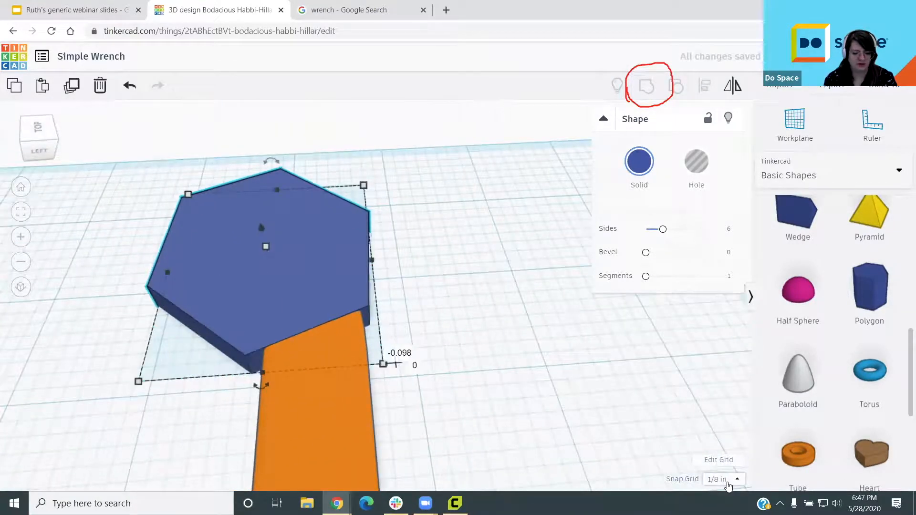
Step: Turn the snap grid off and nudge the hexagon about 0.055 in by 0.016 in
{"action": "left_click", "coordinate": [729, 482]}
{"action": "left_click", "coordinate": [725, 359]}
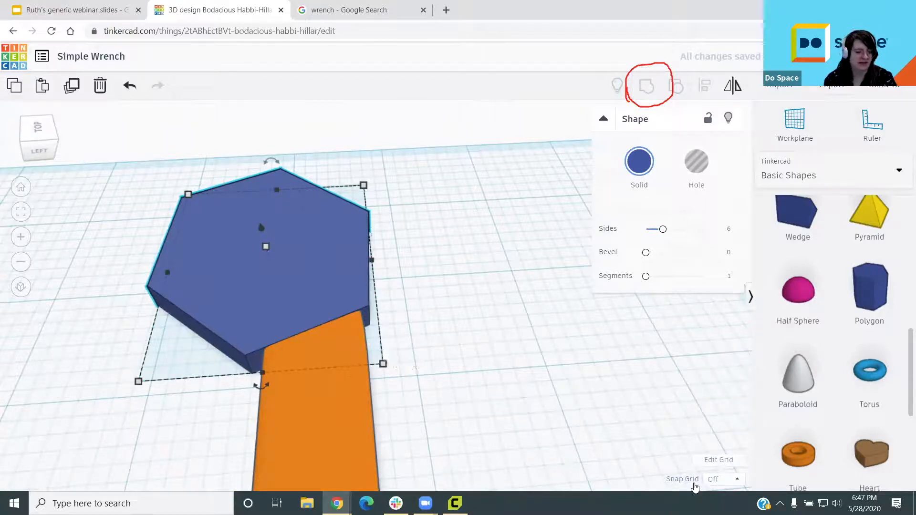
{"action": "left_click_drag", "start_coordinate": [307, 268], "coordinate": [315, 266]}
Step: Rotate the hexagon until one flat side faces the bar and center it on the bar's end
{"action": "mouse_move", "coordinate": [267, 383]}
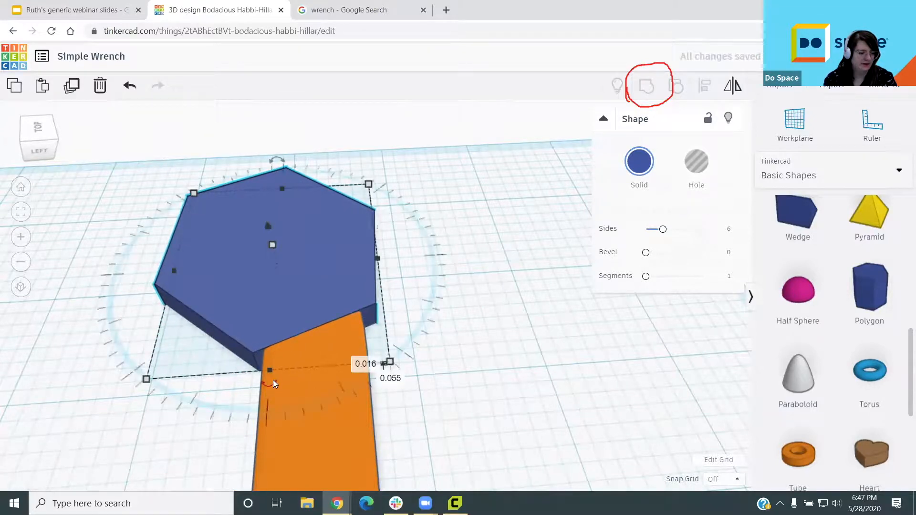
{"action": "left_click_drag", "start_coordinate": [266, 385], "coordinate": [222, 391]}
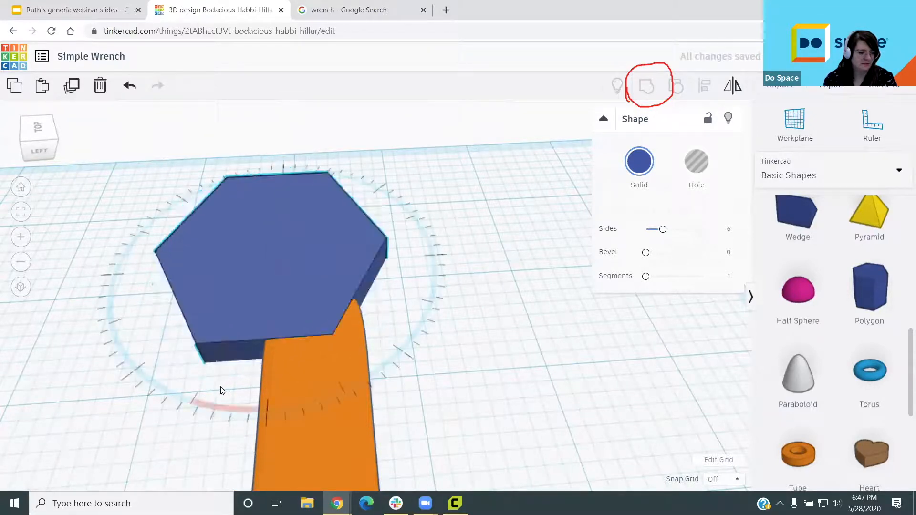
{"action": "left_click_drag", "start_coordinate": [309, 270], "coordinate": [394, 370]}
{"action": "mouse_move", "coordinate": [319, 361]}
{"action": "mouse_move", "coordinate": [346, 388]}
{"action": "left_mouse_down"}
{"action": "mouse_move", "coordinate": [331, 393]}
{"action": "mouse_move", "coordinate": [384, 380]}
{"action": "mouse_move", "coordinate": [337, 397]}
{"action": "left_mouse_up"}
{"action": "mouse_move", "coordinate": [334, 235]}
{"action": "left_mouse_down"}
{"action": "mouse_move", "coordinate": [337, 245]}
{"action": "mouse_move", "coordinate": [333, 237]}
{"action": "left_mouse_up"}
{"action": "scroll", "coordinate": [509, 259], "scroll_direction": "down", "scroll_amount": 3}
{"action": "right_click_drag", "start_coordinate": [446, 314], "coordinate": [220, 347]}
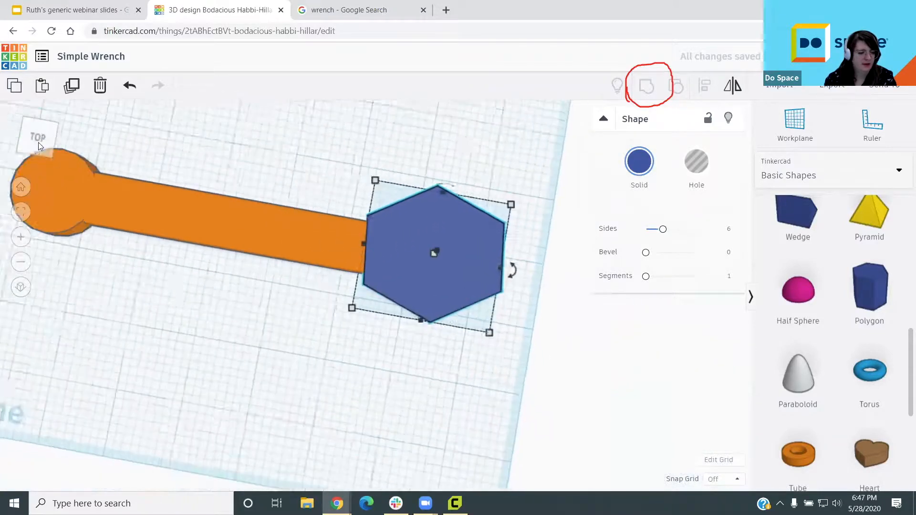
Step: Group the hexagon with the orange wrench body and inspect the combined shape
{"action": "left_click", "coordinate": [39, 143]}
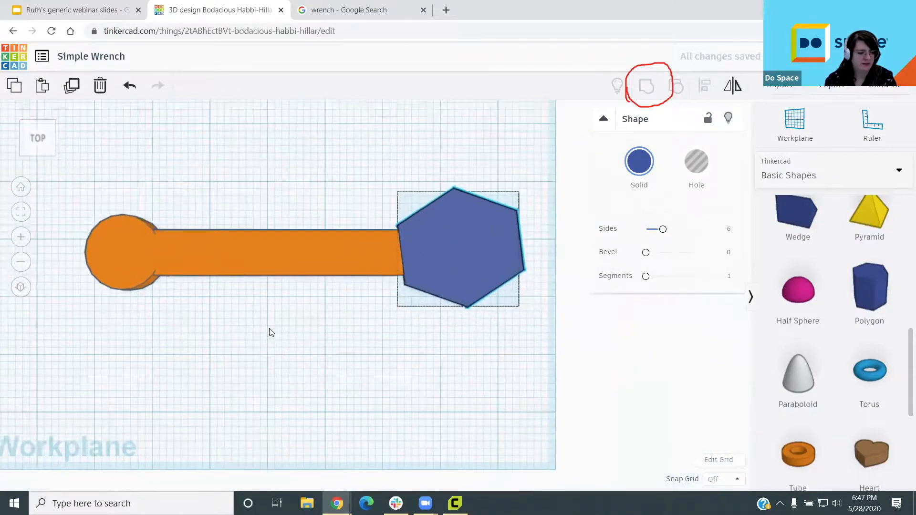
{"action": "right_click_drag", "start_coordinate": [216, 344], "coordinate": [201, 256]}
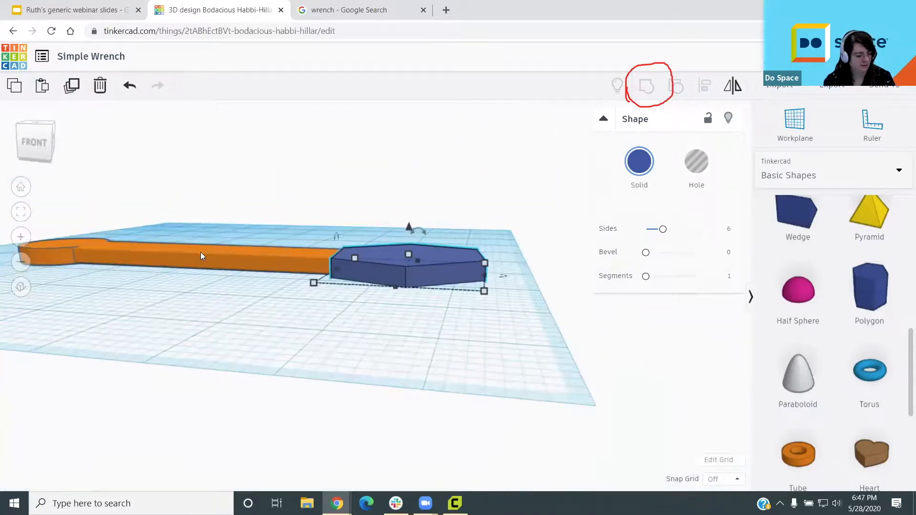
{"action": "left_click", "coordinate": [200, 256], "text": "shift"}
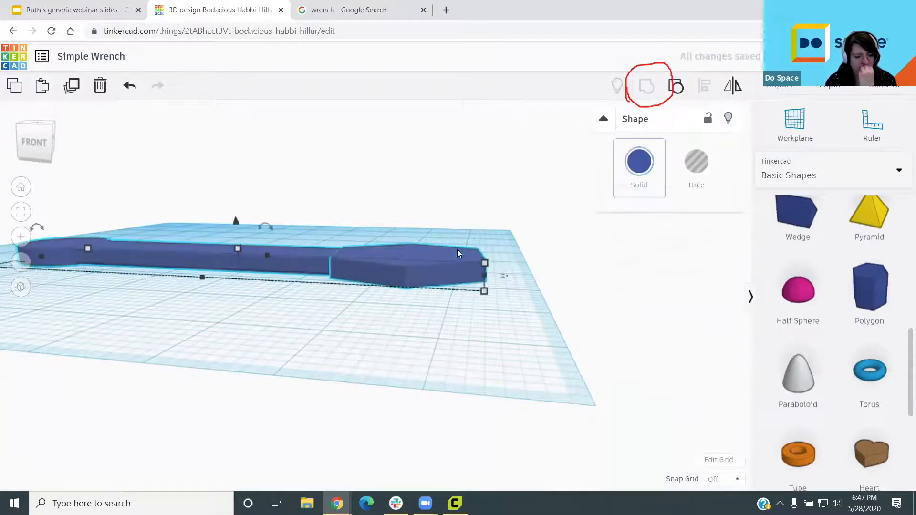
{"action": "left_click", "coordinate": [259, 326]}
{"action": "right_click_drag", "start_coordinate": [262, 339], "coordinate": [265, 381]}
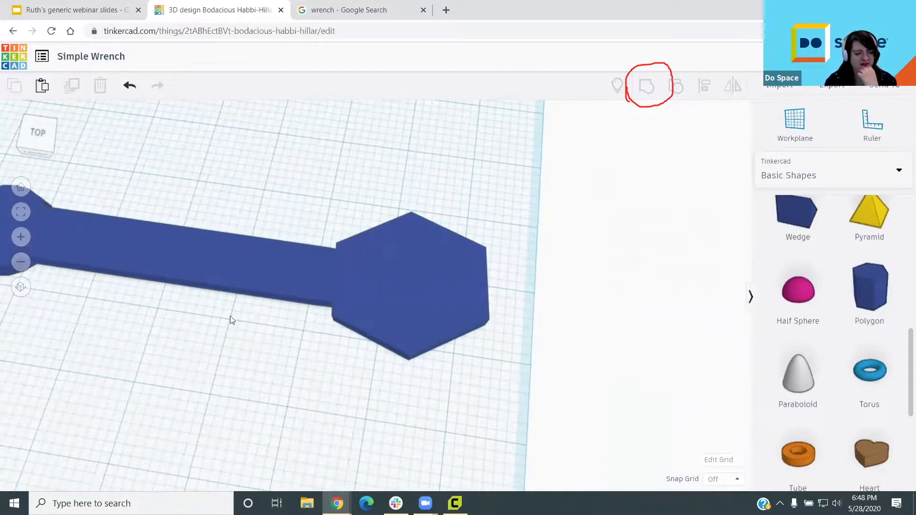
Step: Place a solid cylinder from the basic shapes and move it onto the wrench's round head
{"action": "scroll", "coordinate": [819, 295], "scroll_direction": "up", "scroll_amount": 10}
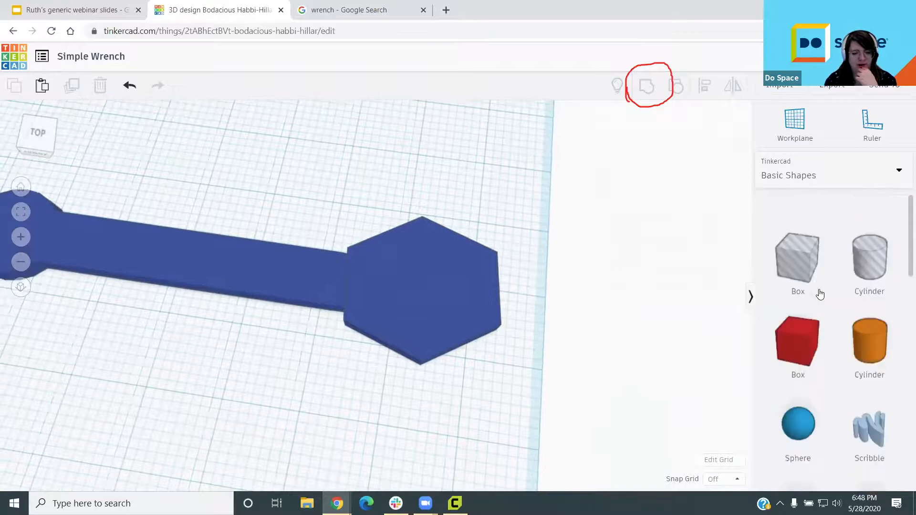
{"action": "left_click_drag", "start_coordinate": [878, 336], "coordinate": [414, 393]}
{"action": "right_click_drag", "start_coordinate": [414, 393], "coordinate": [576, 292]}
{"action": "left_click_drag", "start_coordinate": [465, 213], "coordinate": [159, 269]}
{"action": "scroll", "coordinate": [531, 311], "scroll_direction": "up", "scroll_amount": 5}
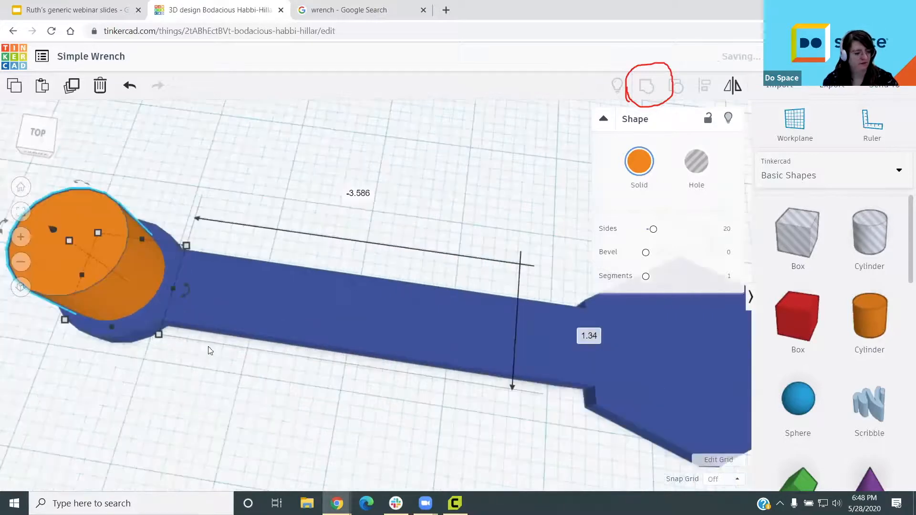
Step: From the top view, set the cylinder's length and width to 0.8 in
{"action": "scroll", "coordinate": [531, 312], "scroll_direction": "down", "scroll_amount": 4}
{"action": "right_click_drag", "start_coordinate": [390, 364], "coordinate": [312, 458]}
{"action": "middle_click_drag", "start_coordinate": [331, 270], "coordinate": [581, 232]}
{"action": "left_click", "coordinate": [39, 138]}
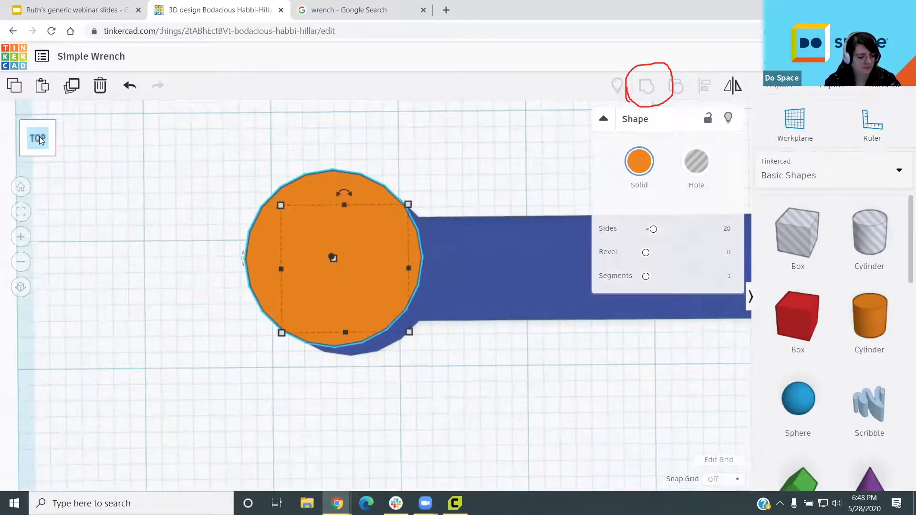
{"action": "scroll", "coordinate": [251, 302], "scroll_direction": "down", "scroll_amount": 5}
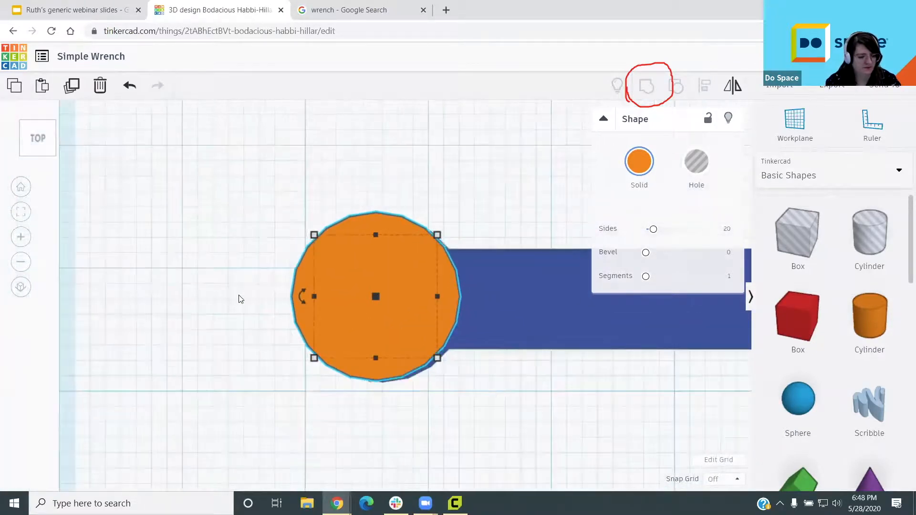
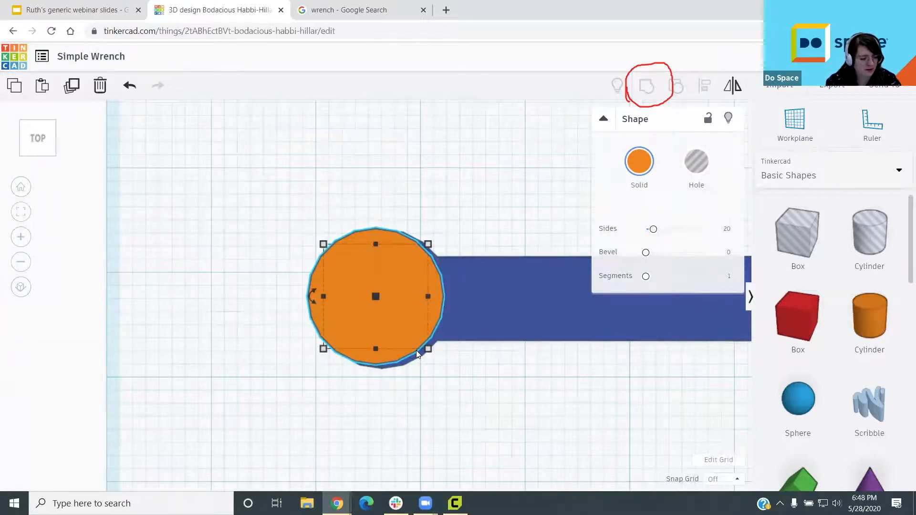
{"action": "mouse_move", "coordinate": [427, 349]}
{"action": "left_click_drag", "start_coordinate": [419, 342], "coordinate": [388, 319]}
{"action": "left_click", "coordinate": [445, 282]}
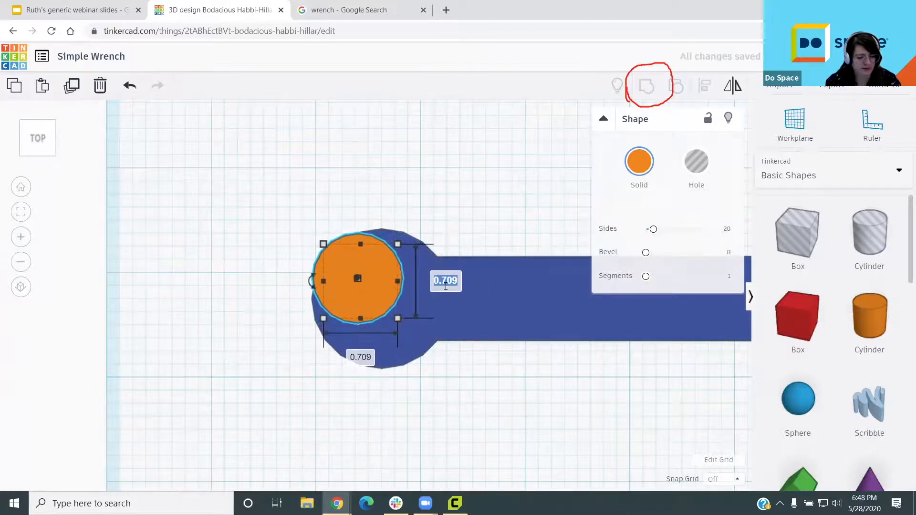
{"action": "type", "text": ".8"}
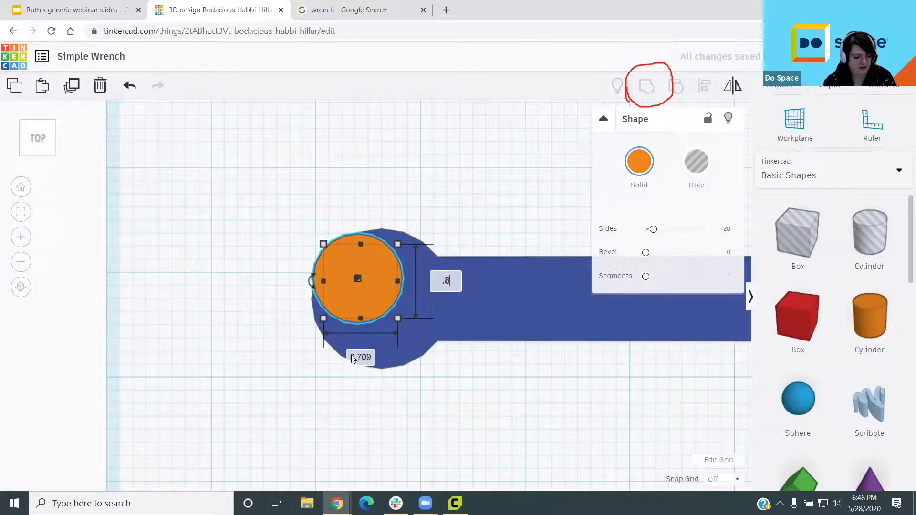
{"action": "left_click", "coordinate": [353, 358]}
{"action": "type", "text": ".8"}
{"action": "key", "text": "Return"}
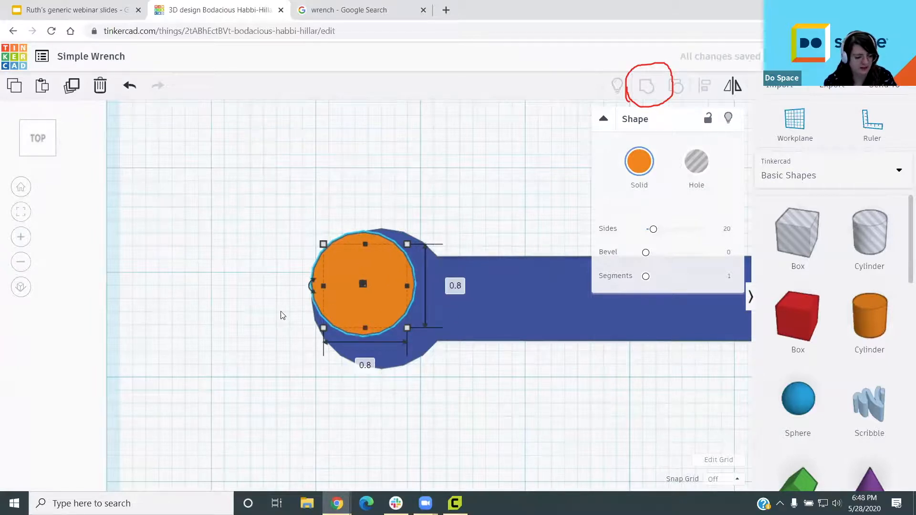
Step: Try to center the cylinder on the round head with and without grid snapping, leaving the snap grid off
{"action": "left_click_drag", "start_coordinate": [368, 276], "coordinate": [400, 297]}
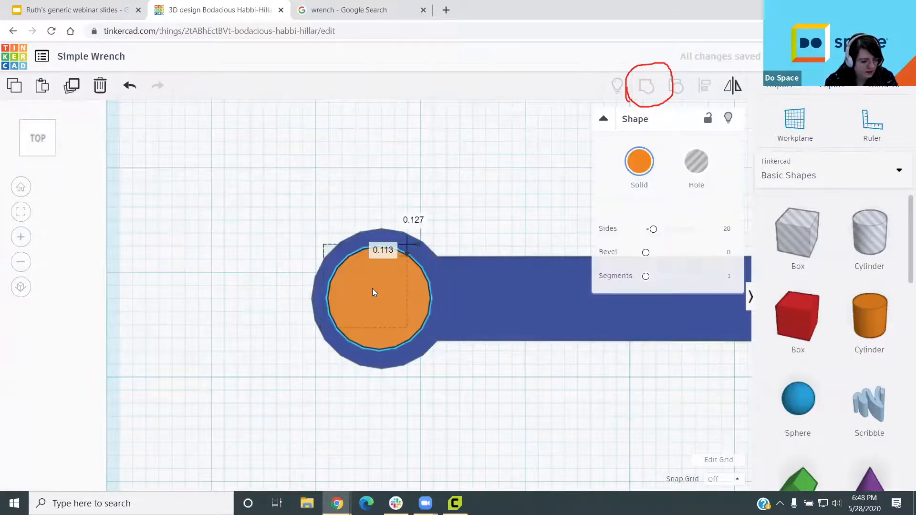
{"action": "left_click", "coordinate": [730, 481]}
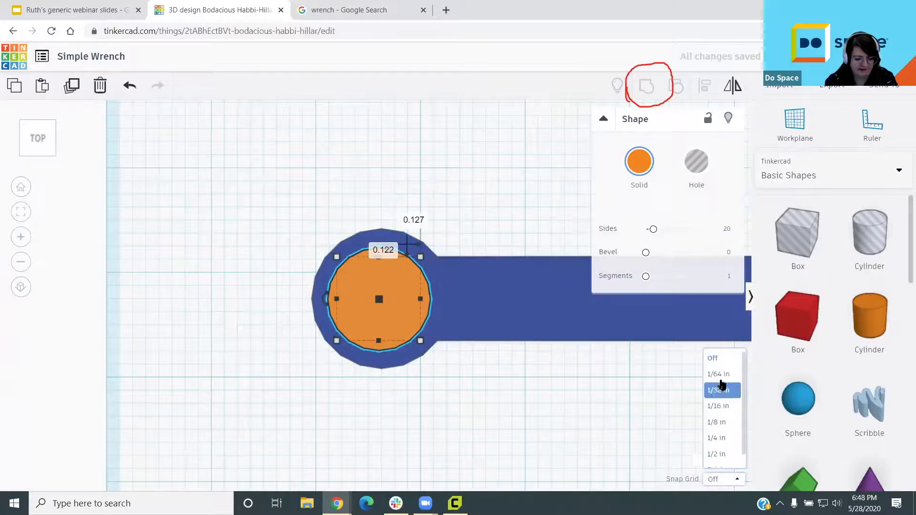
{"action": "left_click", "coordinate": [721, 447]}
{"action": "mouse_move", "coordinate": [381, 298]}
{"action": "left_mouse_down"}
{"action": "mouse_move", "coordinate": [377, 289]}
{"action": "mouse_move", "coordinate": [377, 311]}
{"action": "left_mouse_up"}
{"action": "left_click", "coordinate": [732, 481]}
{"action": "left_click", "coordinate": [716, 358]}
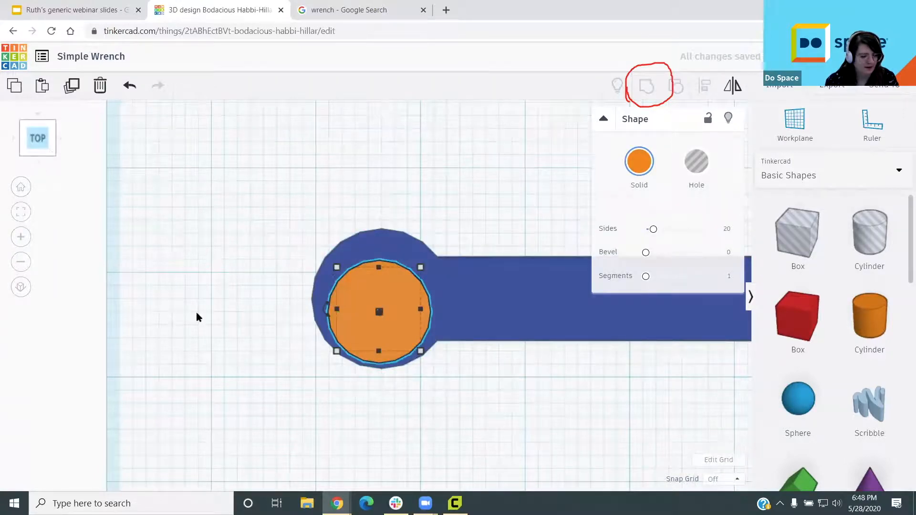
Step: Center the cylinder on the wrench's round head, shifting it about 0.08 in toward the back
{"action": "left_click_drag", "start_coordinate": [402, 293], "coordinate": [373, 296]}
{"action": "scroll", "coordinate": [478, 368], "scroll_direction": "down", "scroll_amount": 2}
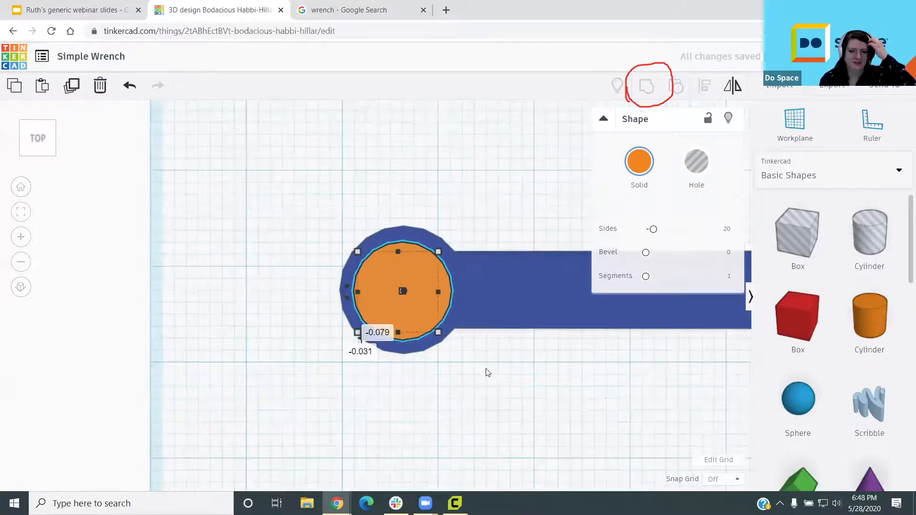
Step: From the front view, nudge the cylinder sideways and lower it so it passes through the wrench's round head
{"action": "right_click_drag", "start_coordinate": [496, 287], "coordinate": [408, 280]}
{"action": "right_click_drag", "start_coordinate": [408, 376], "coordinate": [413, 373]}
{"action": "left_click", "coordinate": [25, 142]}
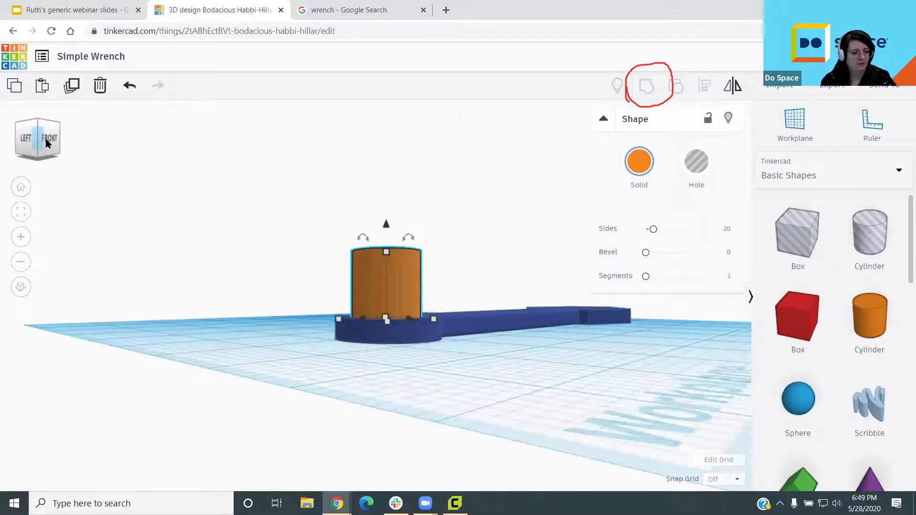
{"action": "left_click", "coordinate": [50, 138]}
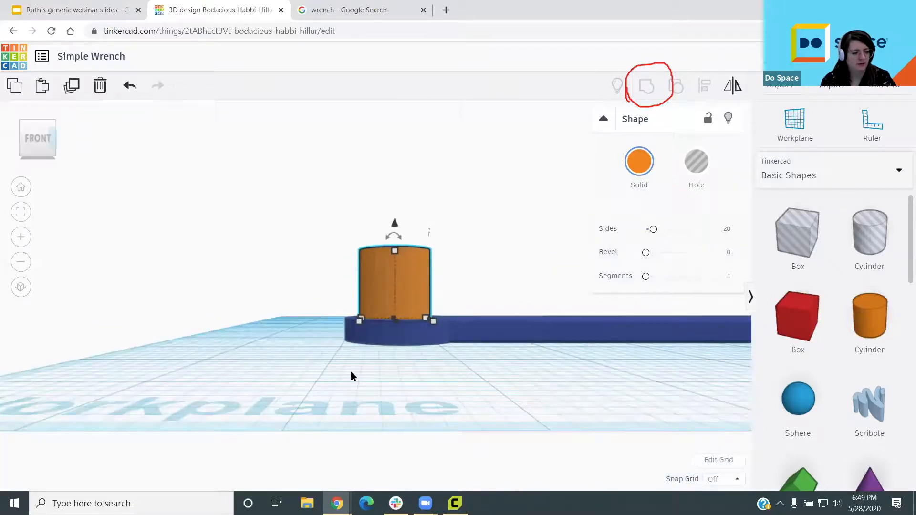
{"action": "scroll", "coordinate": [351, 371], "scroll_direction": "up", "scroll_amount": 3}
{"action": "middle_click_drag", "start_coordinate": [177, 300], "coordinate": [127, 298]}
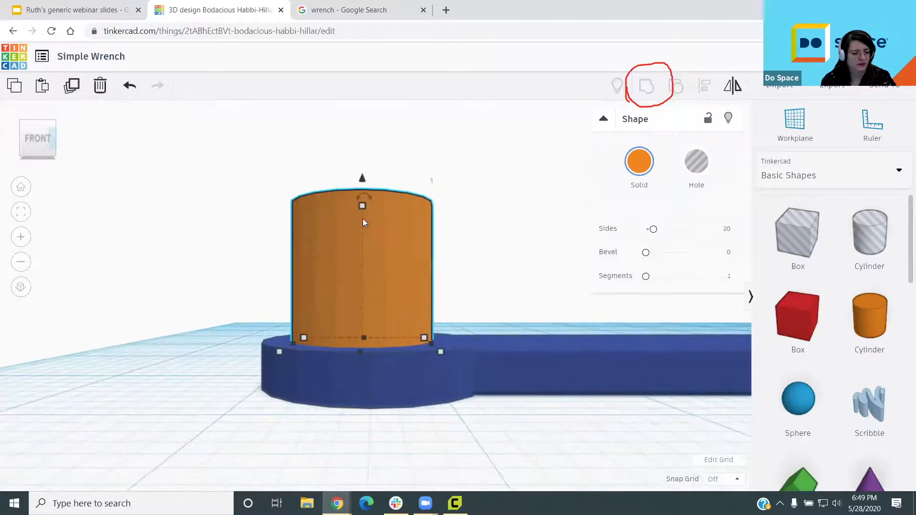
{"action": "left_click_drag", "start_coordinate": [380, 233], "coordinate": [383, 240]}
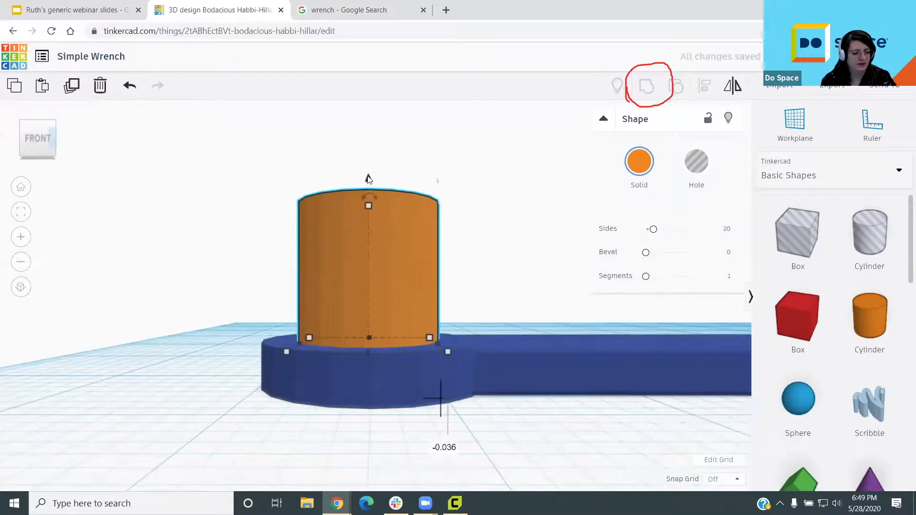
{"action": "left_click_drag", "start_coordinate": [369, 185], "coordinate": [380, 241]}
{"action": "right_click_drag", "start_coordinate": [446, 376], "coordinate": [355, 299]}
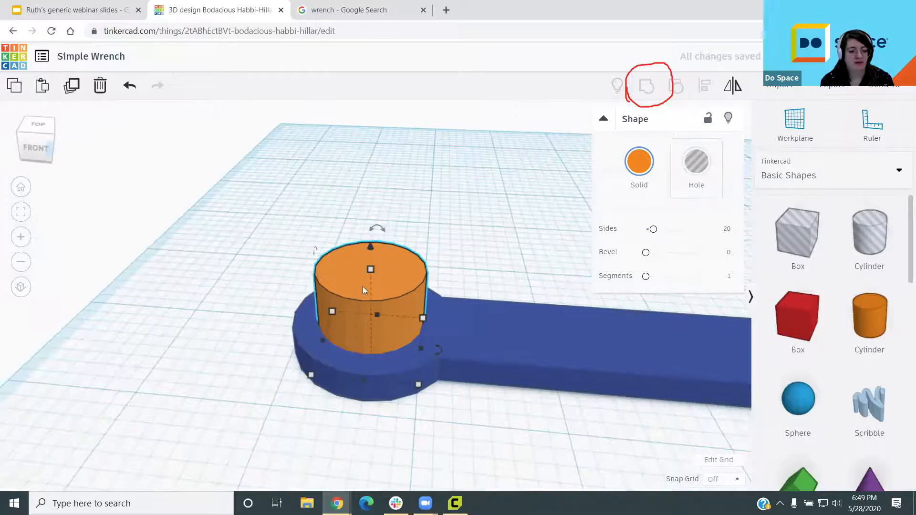
Step: Turn the cylinder into a hole and group it with the wrench to cut an opening through the round head
{"action": "left_click", "coordinate": [331, 221]}
{"action": "left_click", "coordinate": [361, 252]}
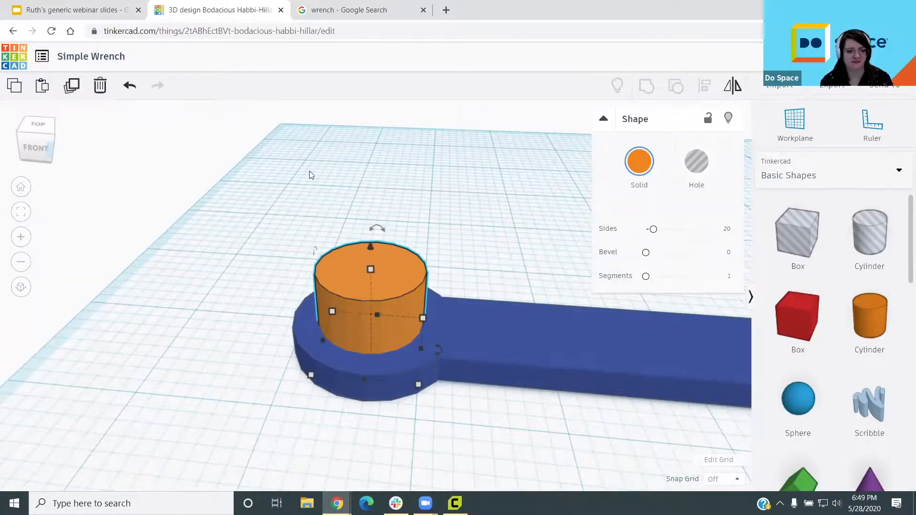
{"action": "left_click", "coordinate": [701, 168]}
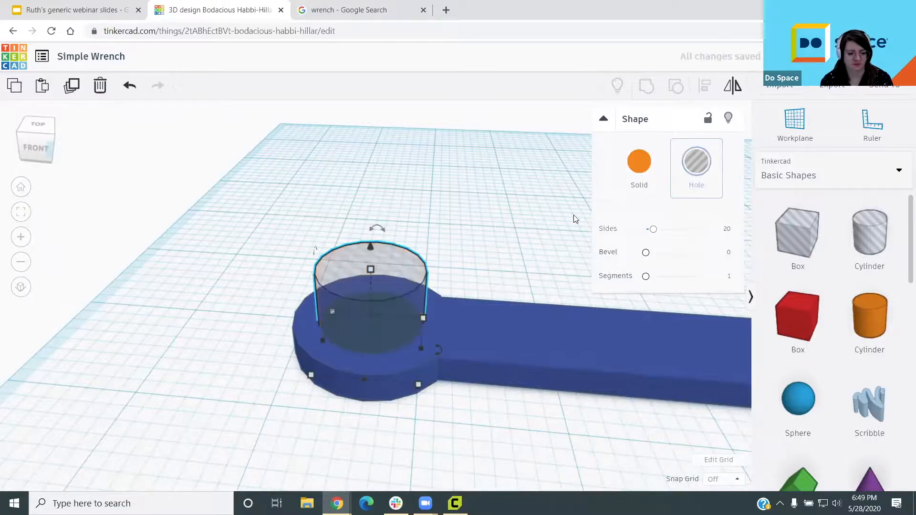
{"action": "left_click", "coordinate": [496, 197]}
{"action": "left_click", "coordinate": [478, 329]}
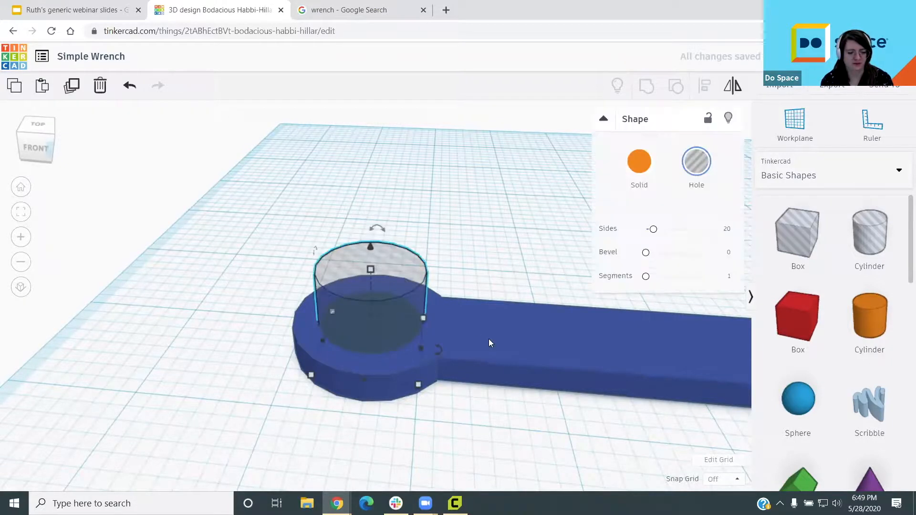
{"action": "left_click", "coordinate": [382, 294], "text": "shift"}
{"action": "left_click", "coordinate": [374, 253], "text": "shift"}
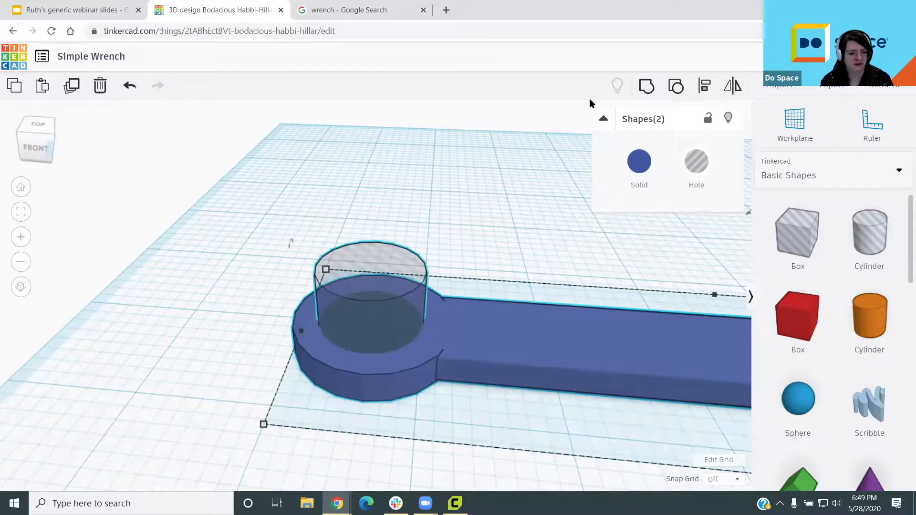
{"action": "key", "text": "ctrl+g"}
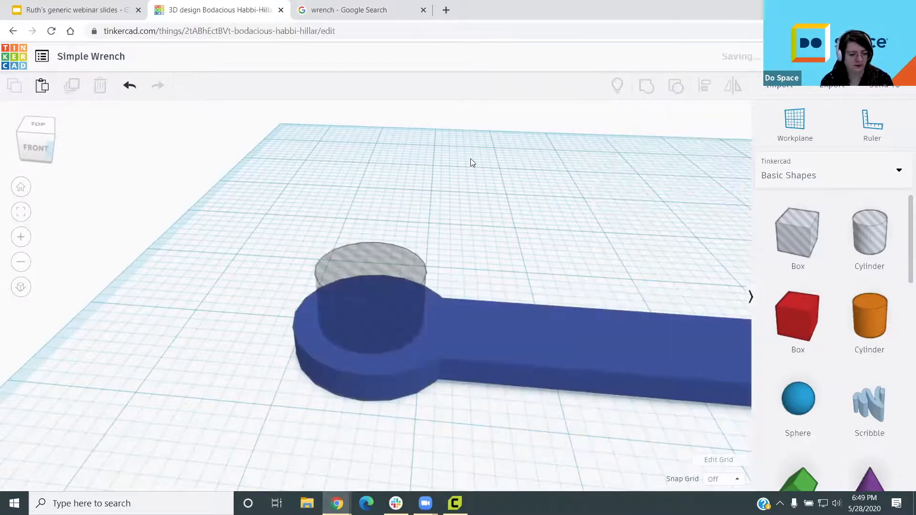
{"action": "right_click_drag", "start_coordinate": [480, 159], "coordinate": [485, 251]}
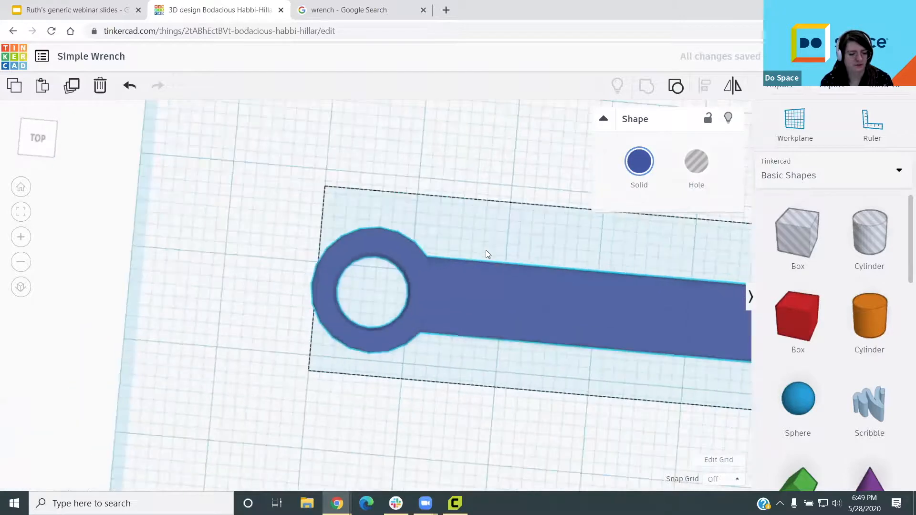
{"action": "scroll", "coordinate": [464, 146], "scroll_direction": "down", "scroll_amount": 5}
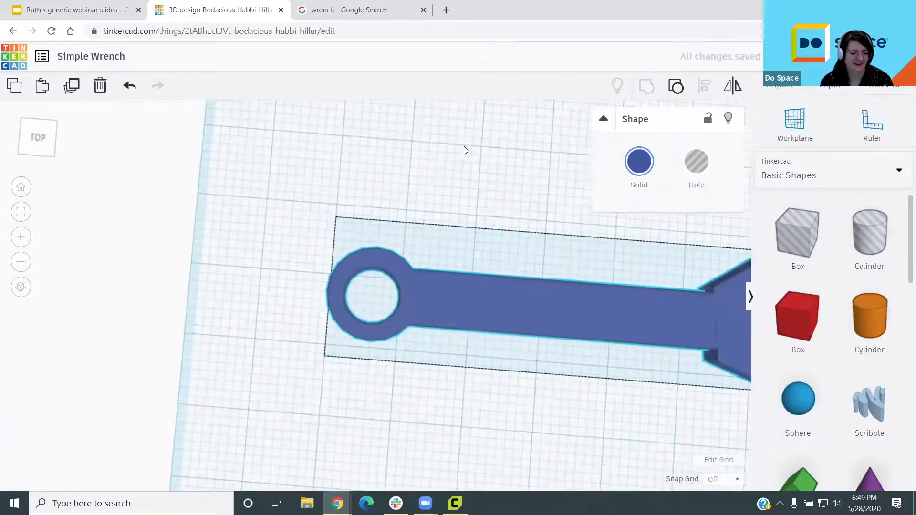
Step: Place a six-sided polygon from the basic shapes on the workplane beside the wrench's hexagonal end
{"action": "right_click_drag", "start_coordinate": [438, 221], "coordinate": [318, 293]}
{"action": "middle_click_drag", "start_coordinate": [573, 349], "coordinate": [387, 272]}
{"action": "middle_click_drag", "start_coordinate": [436, 183], "coordinate": [410, 134]}
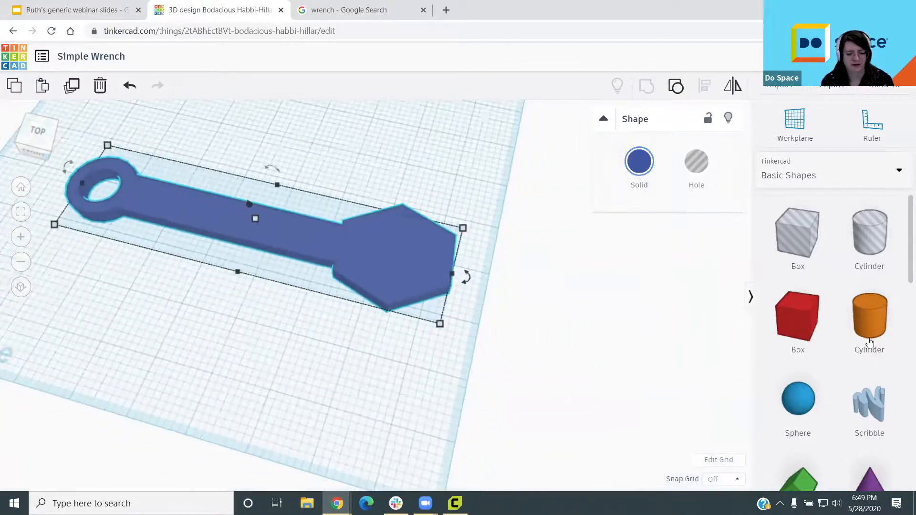
{"action": "scroll", "coordinate": [870, 342], "scroll_direction": "down", "scroll_amount": 9}
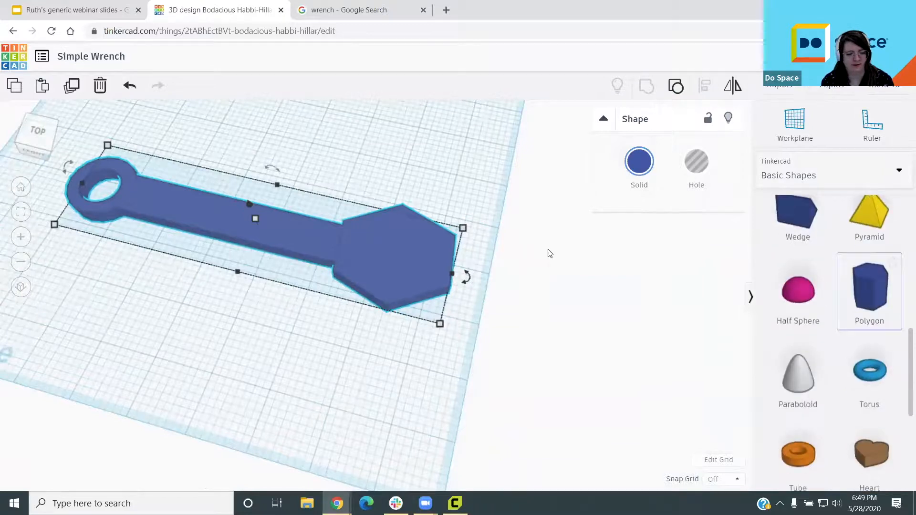
{"action": "left_click", "coordinate": [400, 164]}
{"action": "middle_click_drag", "start_coordinate": [332, 177], "coordinate": [327, 241]}
{"action": "left_click", "coordinate": [408, 217]}
{"action": "scroll", "coordinate": [405, 216], "scroll_direction": "up", "scroll_amount": 2}
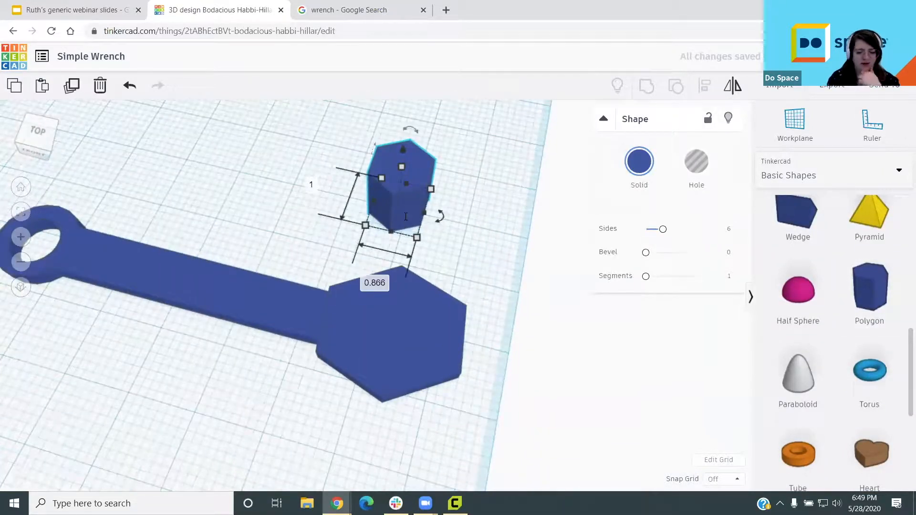
{"action": "scroll", "coordinate": [405, 216], "scroll_direction": "up", "scroll_amount": 1}
Step: Check the reference wrench picture in the image search and set the new polygon's sides to 5
{"action": "left_click", "coordinate": [357, 9]}
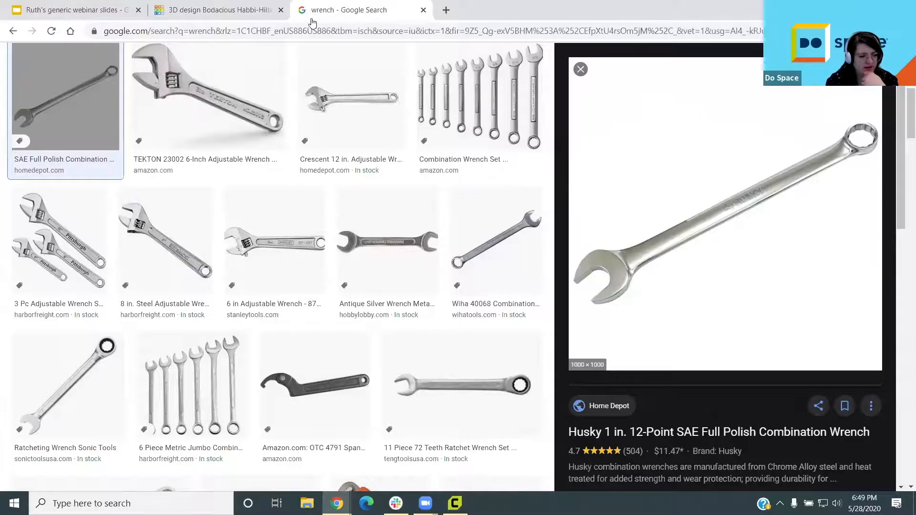
{"action": "key", "text": "ctrl+shift+Tab"}
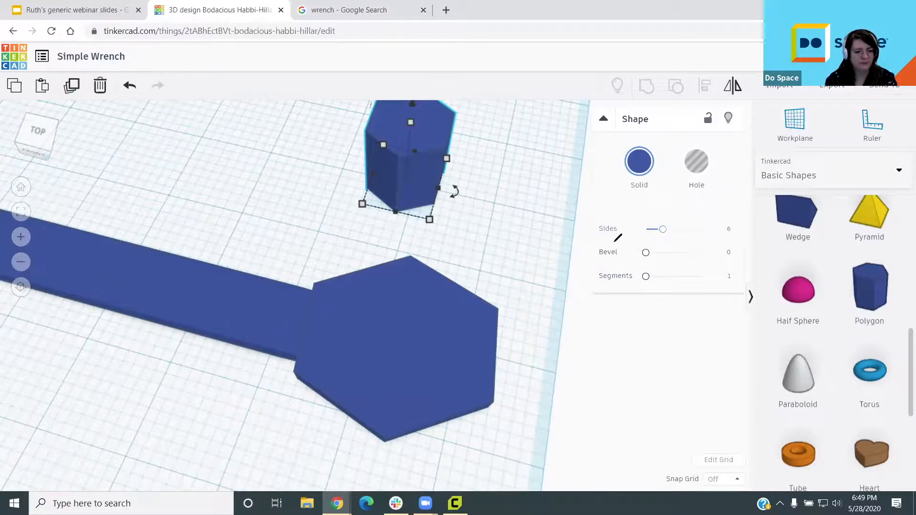
{"action": "mouse_move", "coordinate": [588, 237]}
{"action": "left_mouse_down"}
{"action": "mouse_move", "coordinate": [729, 221]}
{"action": "mouse_move", "coordinate": [594, 246]}
{"action": "left_mouse_up"}
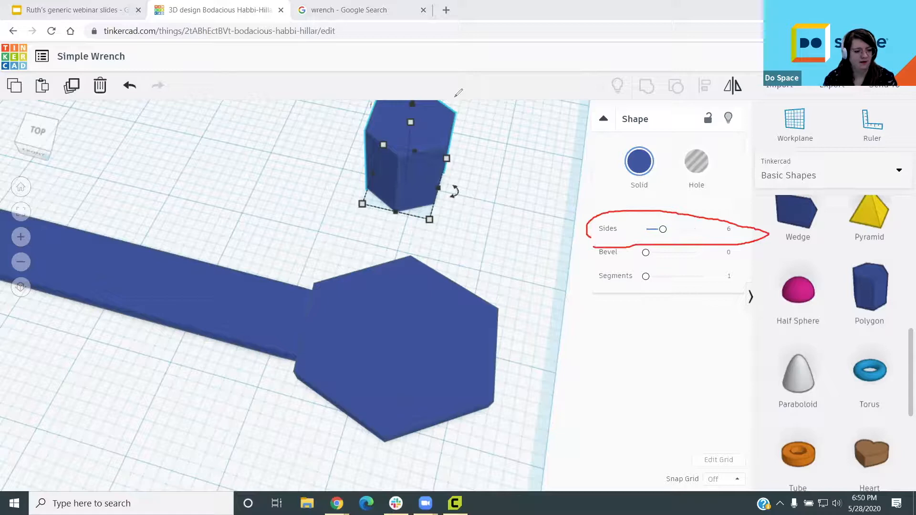
{"action": "left_click_drag", "start_coordinate": [663, 229], "coordinate": [657, 230]}
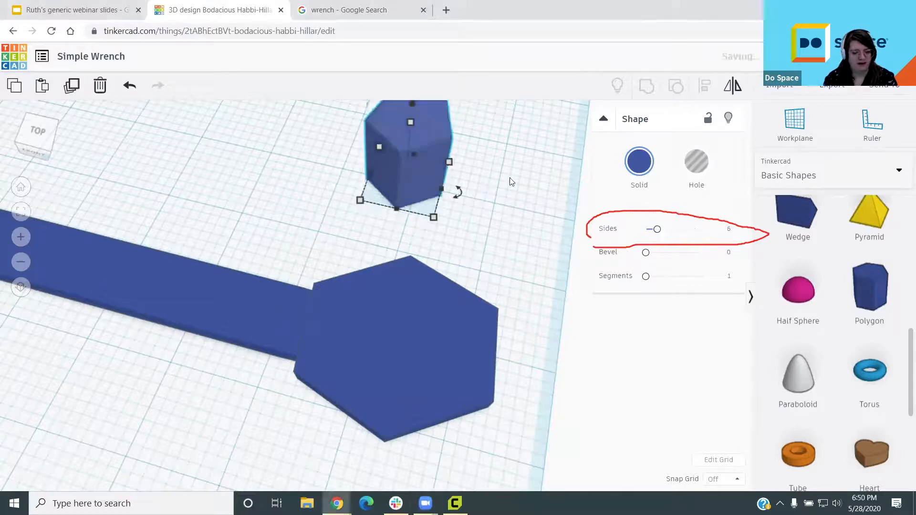
Step: Move the pentagon closer to the wrench's hexagonal end and color it red
{"action": "right_click_drag", "start_coordinate": [467, 212], "coordinate": [408, 187]}
{"action": "scroll", "coordinate": [408, 186], "scroll_direction": "down", "scroll_amount": 2}
{"action": "left_click_drag", "start_coordinate": [418, 194], "coordinate": [411, 249]}
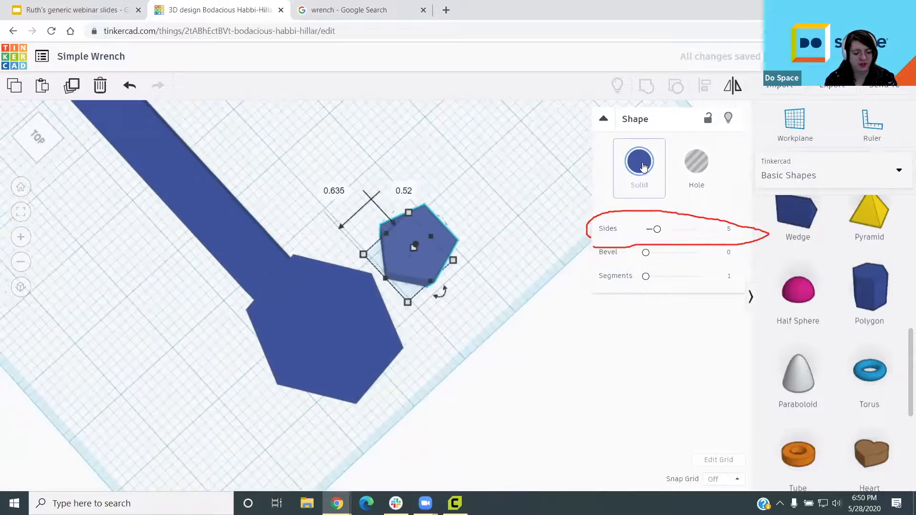
{"action": "left_click", "coordinate": [642, 168]}
{"action": "left_click", "coordinate": [626, 271]}
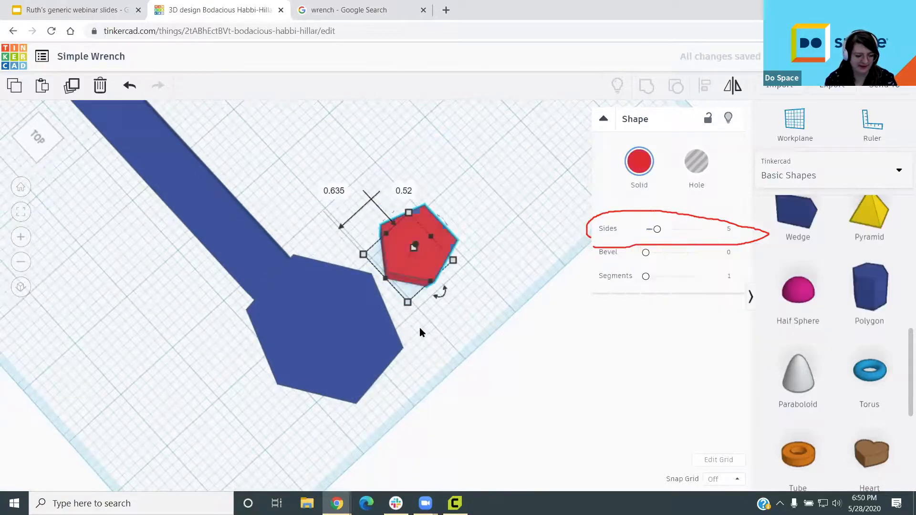
Step: Move the red pentagon onto the hexagonal end and rotate it to face along the wrench
{"action": "right_click_drag", "start_coordinate": [420, 328], "coordinate": [400, 254]}
{"action": "middle_click_drag", "start_coordinate": [400, 254], "coordinate": [400, 146]}
{"action": "right_click_drag", "start_coordinate": [368, 272], "coordinate": [334, 272]}
{"action": "left_click_drag", "start_coordinate": [437, 139], "coordinate": [367, 292]}
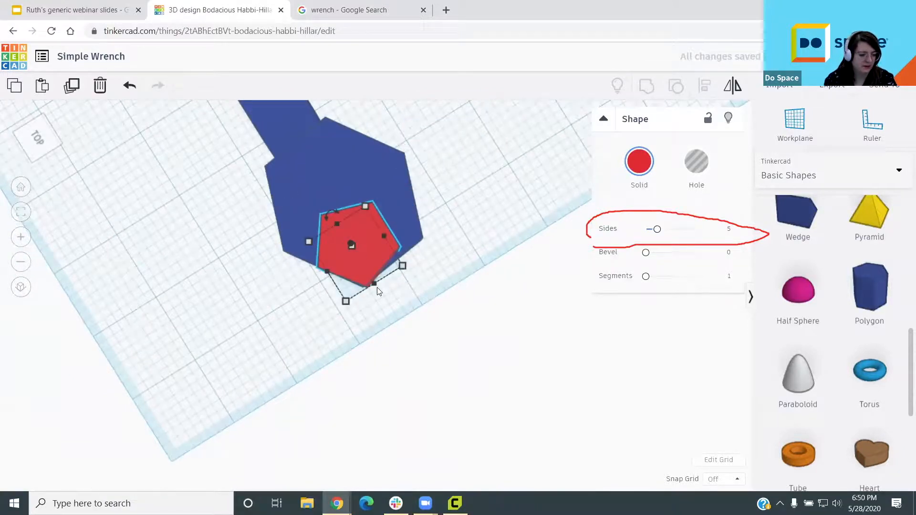
{"action": "left_click_drag", "start_coordinate": [329, 216], "coordinate": [309, 222]}
{"action": "left_click_drag", "start_coordinate": [357, 247], "coordinate": [363, 224]}
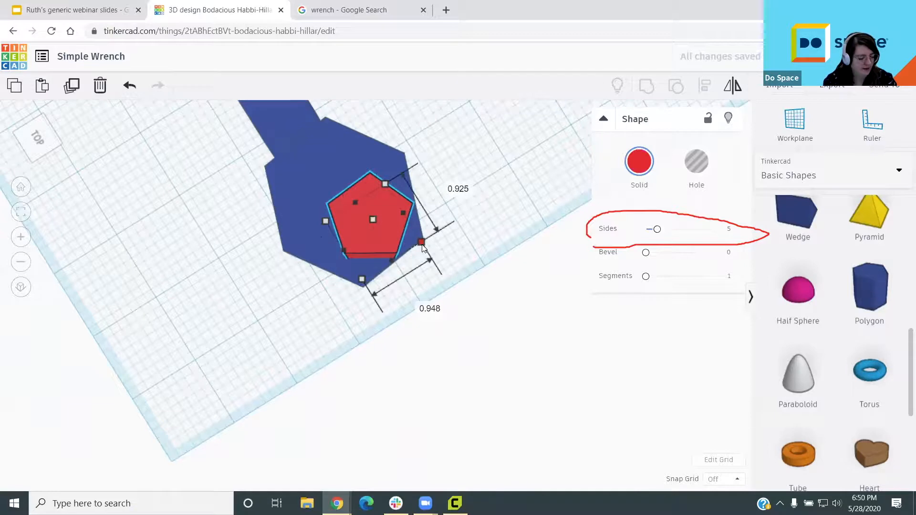
Step: Enlarge the red pentagon, stretch it past the outer edge of the hexagonal end, and line it up with the handle
{"action": "left_click_drag", "start_coordinate": [421, 242], "coordinate": [472, 251]}
{"action": "left_click_drag", "start_coordinate": [396, 212], "coordinate": [330, 201]}
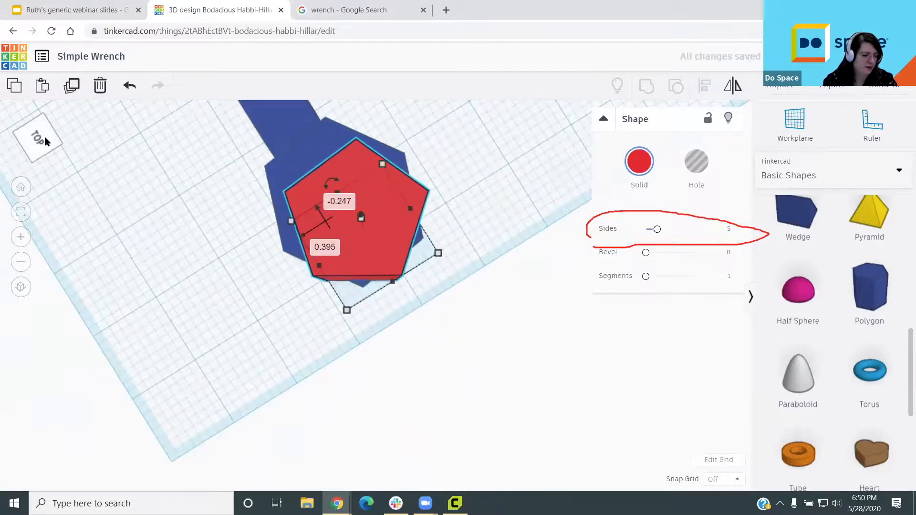
{"action": "left_click", "coordinate": [38, 138]}
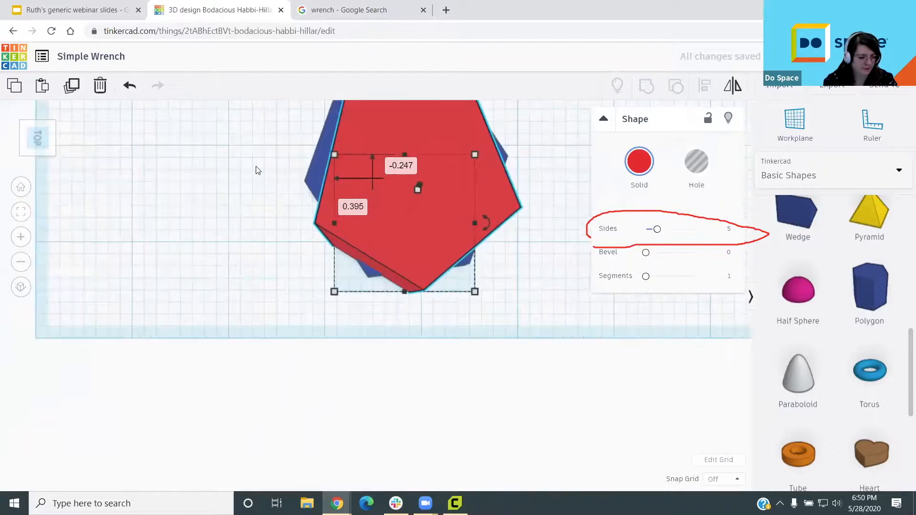
{"action": "left_click_drag", "start_coordinate": [377, 288], "coordinate": [375, 273]}
{"action": "left_click_drag", "start_coordinate": [379, 349], "coordinate": [378, 389]}
{"action": "left_click_drag", "start_coordinate": [375, 292], "coordinate": [375, 297]}
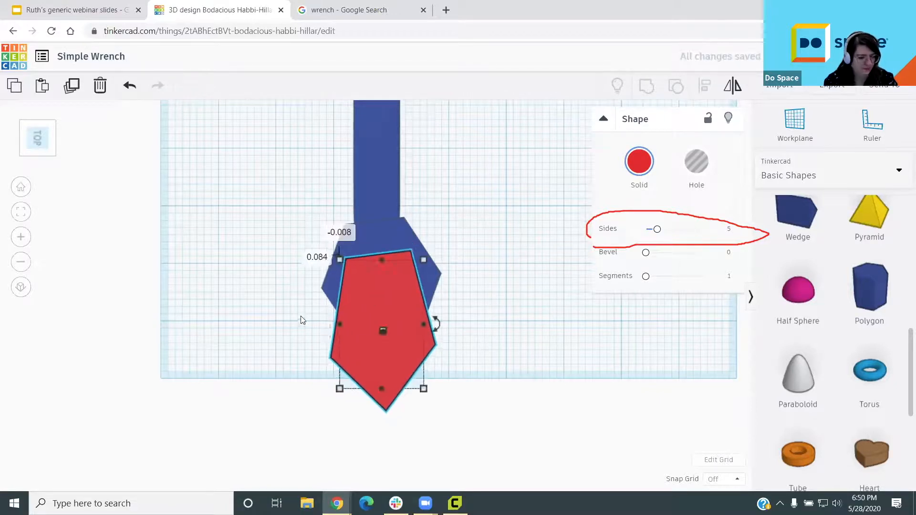
Step: Lower the red pentagon so it passes through the thickness of the hexagonal end
{"action": "right_click_drag", "start_coordinate": [310, 292], "coordinate": [413, 173]}
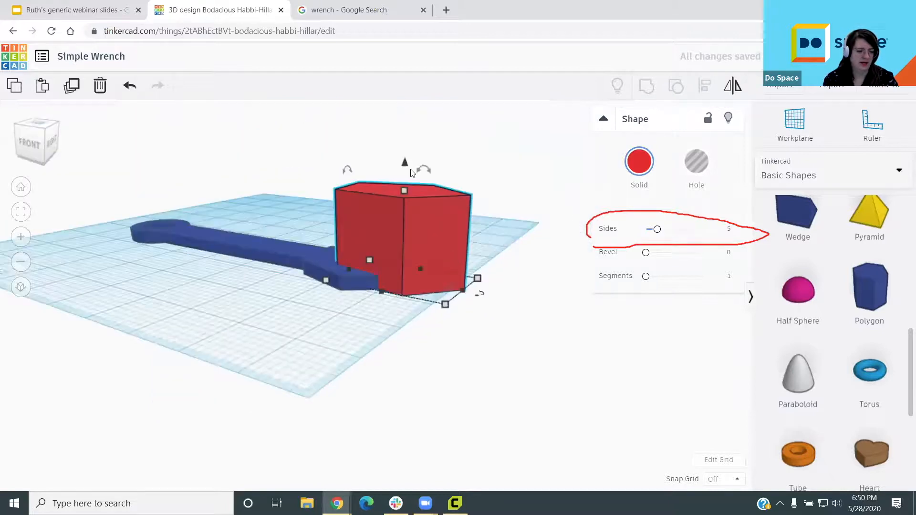
{"action": "left_click_drag", "start_coordinate": [405, 163], "coordinate": [406, 198]}
{"action": "right_click_drag", "start_coordinate": [316, 294], "coordinate": [312, 343]}
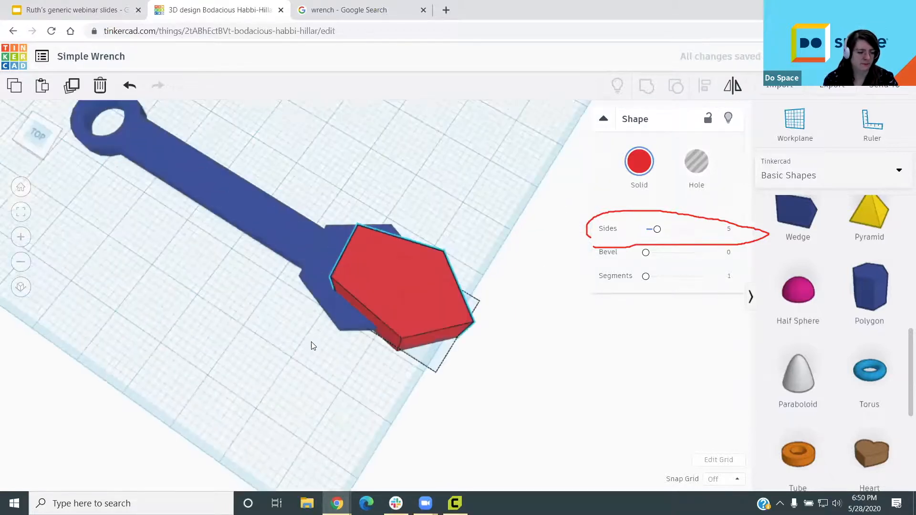
{"action": "left_click", "coordinate": [275, 223], "text": "shift"}
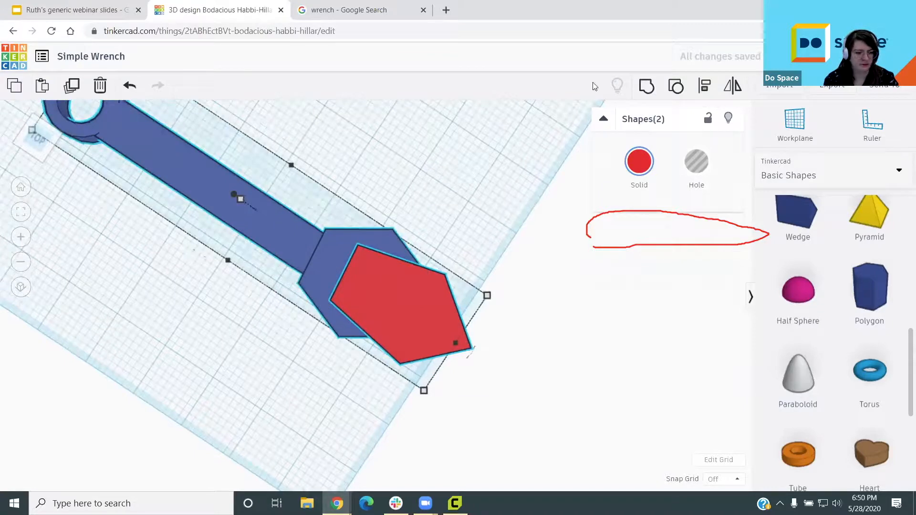
{"action": "left_click", "coordinate": [619, 87]}
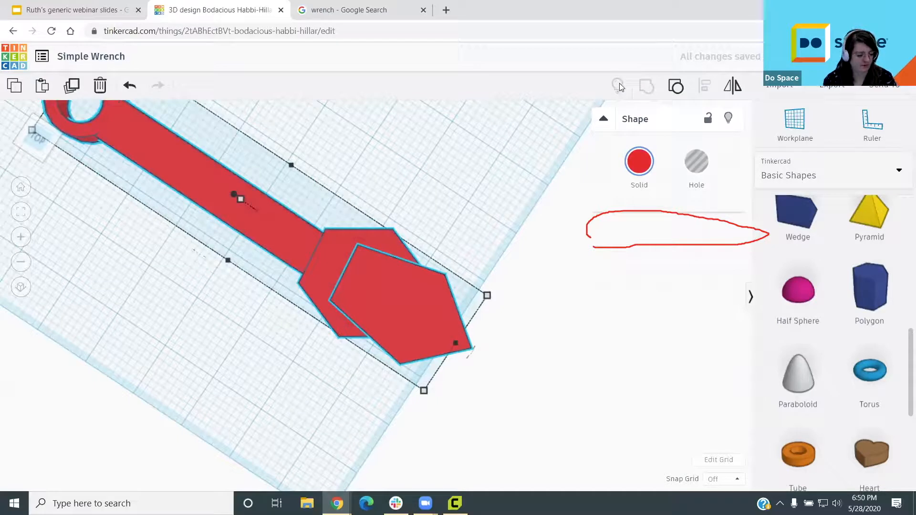
{"action": "key", "text": "ctrl+z"}
Step: Turn the pentagon into a hole and group it with the wrench to cut the open jaw in the hexagonal end
{"action": "left_click", "coordinate": [407, 304]}
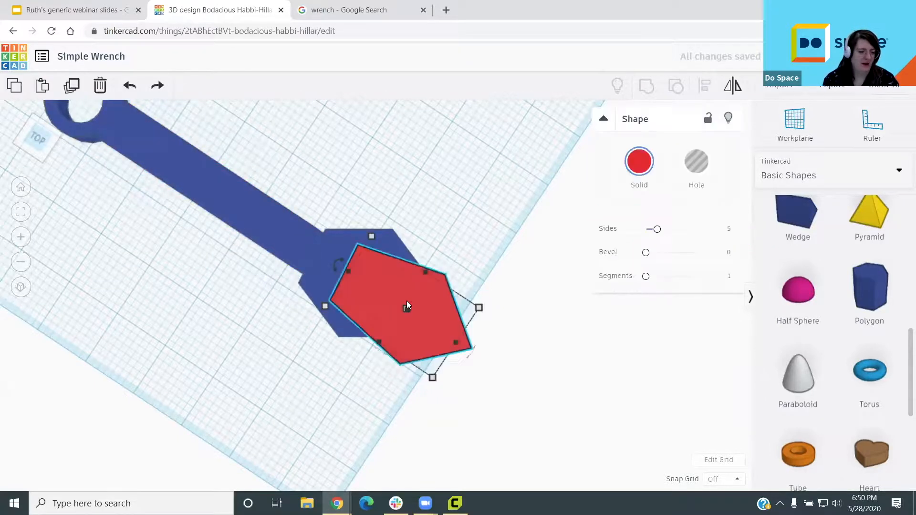
{"action": "left_click", "coordinate": [696, 161]}
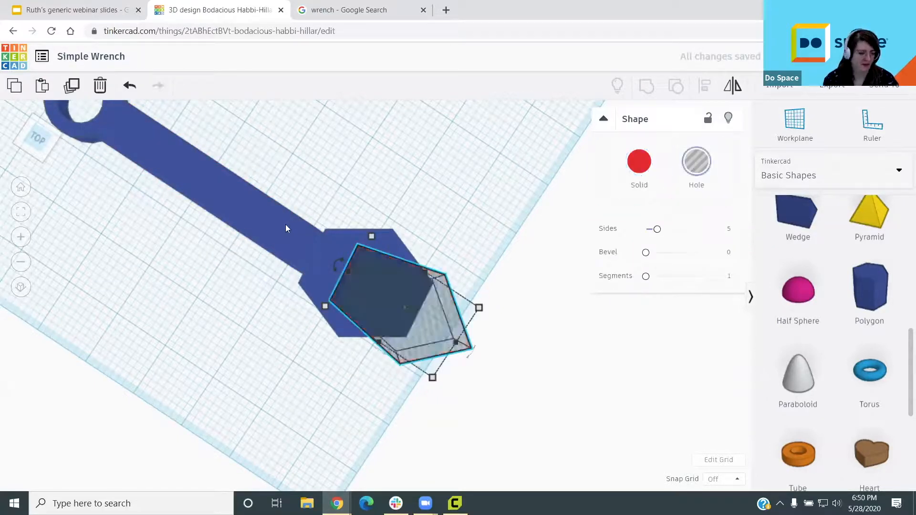
{"action": "left_click", "coordinate": [273, 236], "text": "shift"}
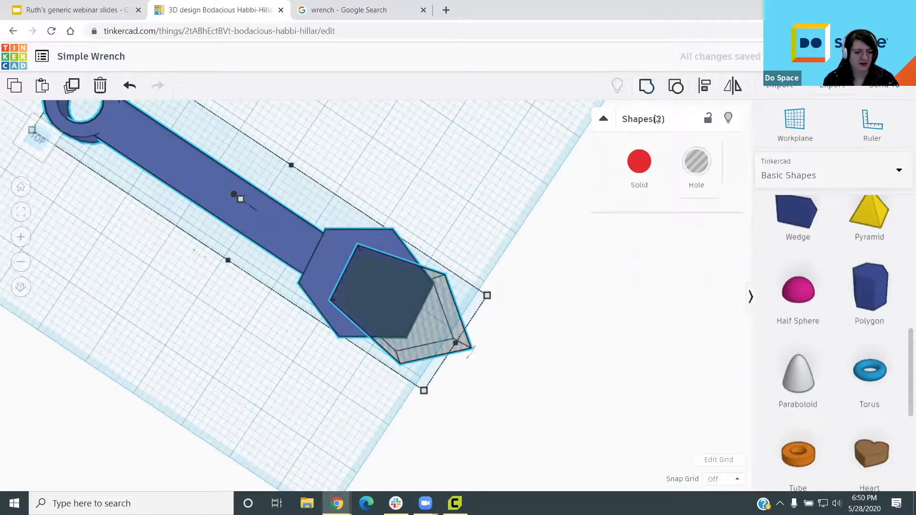
{"action": "left_click", "coordinate": [363, 167]}
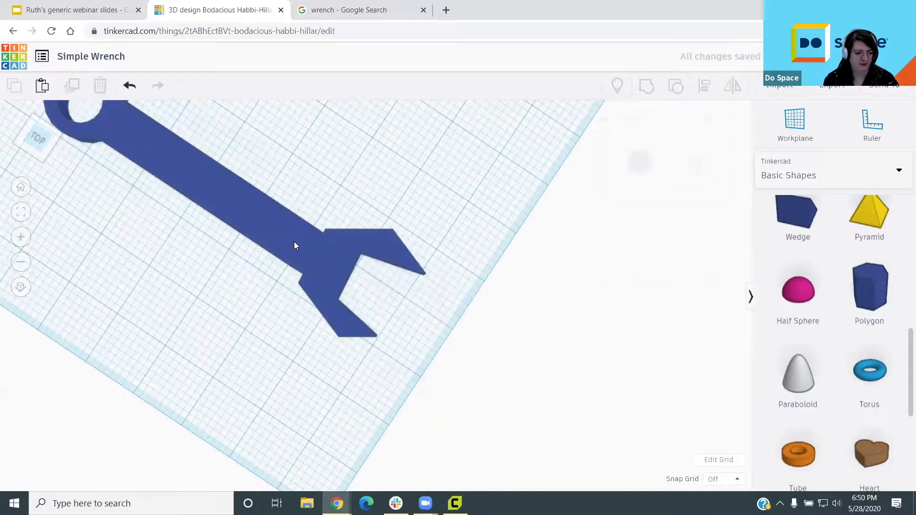
{"action": "scroll", "coordinate": [180, 299], "scroll_direction": "down", "scroll_amount": 3}
{"action": "right_click_drag", "start_coordinate": [209, 267], "coordinate": [329, 308]}
{"action": "scroll", "coordinate": [360, 241], "scroll_direction": "up", "scroll_amount": 3}
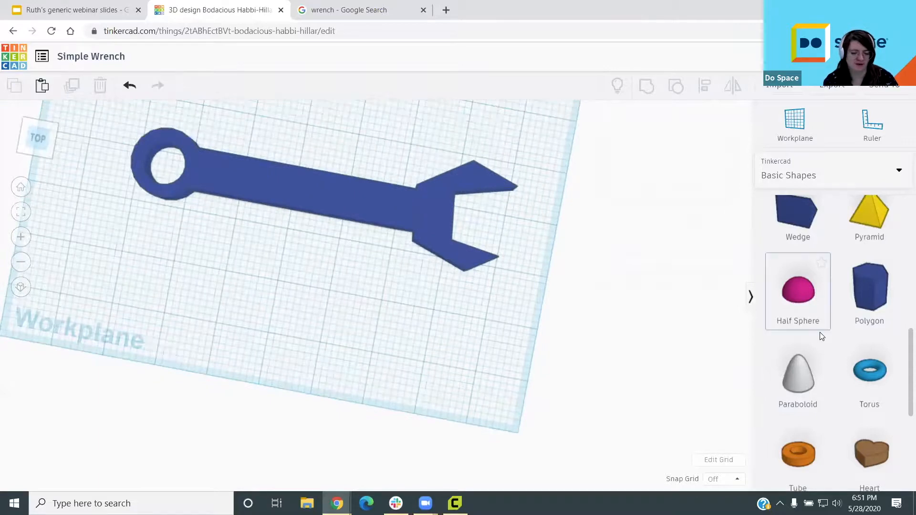
Step: Examine the finished wrench from above and at an angle
{"action": "scroll", "coordinate": [823, 329], "scroll_direction": "up", "scroll_amount": 10}
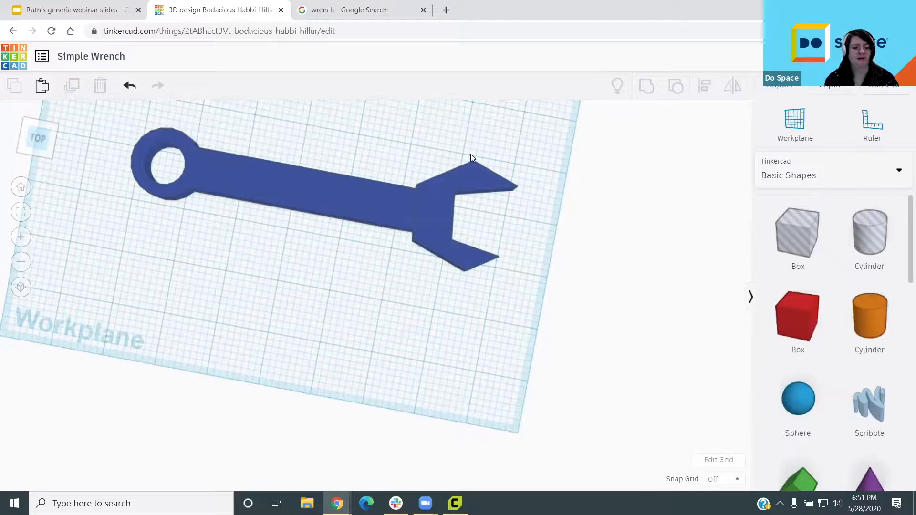
{"action": "scroll", "coordinate": [358, 259], "scroll_direction": "up", "scroll_amount": 2}
{"action": "middle_click_drag", "start_coordinate": [353, 251], "coordinate": [445, 343]}
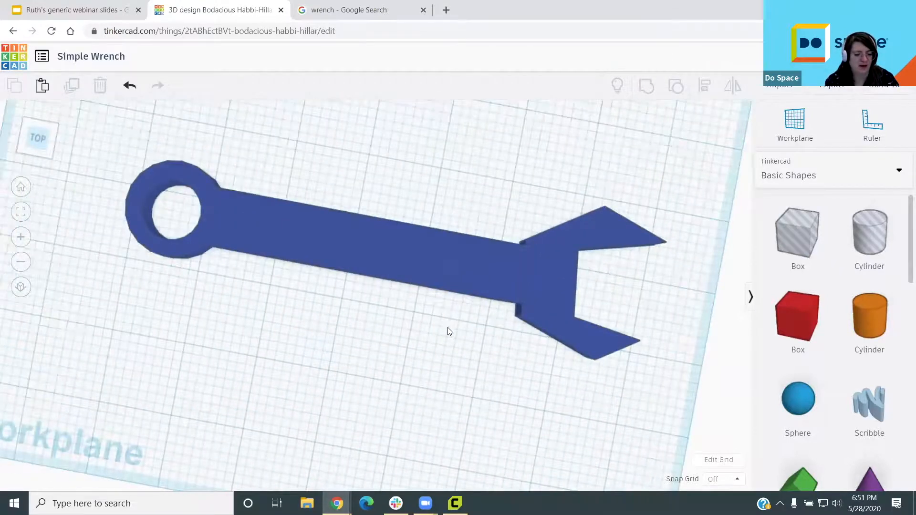
{"action": "right_click_drag", "start_coordinate": [447, 327], "coordinate": [457, 303]}
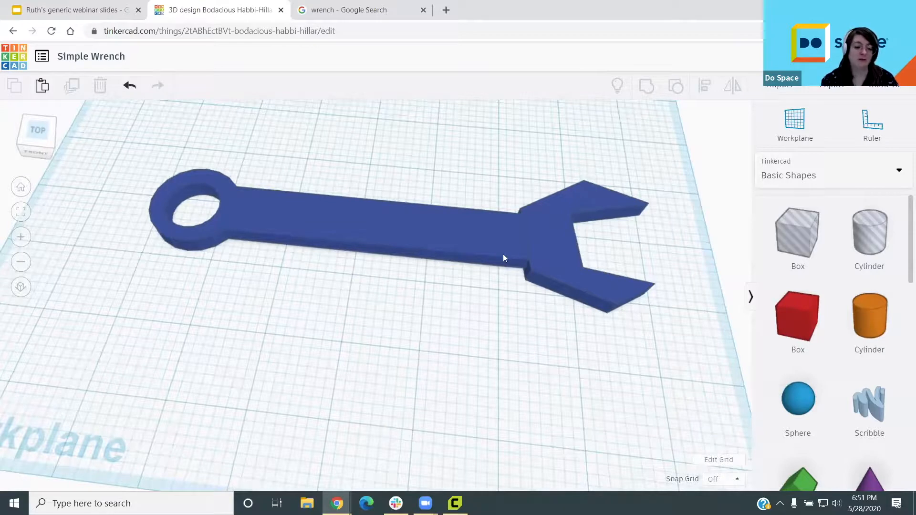
{"action": "scroll", "coordinate": [404, 282], "scroll_direction": "down", "scroll_amount": 2}
{"action": "scroll", "coordinate": [325, 281], "scroll_direction": "up", "scroll_amount": 3}
{"action": "middle_click_drag", "start_coordinate": [324, 281], "coordinate": [327, 303]}
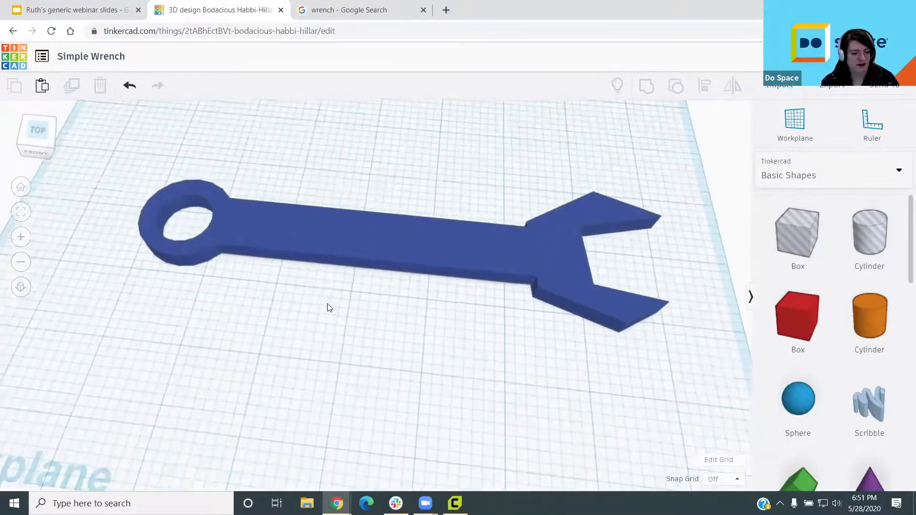
{"action": "left_click", "coordinate": [426, 266]}
{"action": "left_click", "coordinate": [372, 359]}
Step: Add a red box beside the wrench handle and set its length along the handle to 5 in
{"action": "left_click_drag", "start_coordinate": [810, 326], "coordinate": [323, 335]}
{"action": "scroll", "coordinate": [391, 377], "scroll_direction": "down", "scroll_amount": 3}
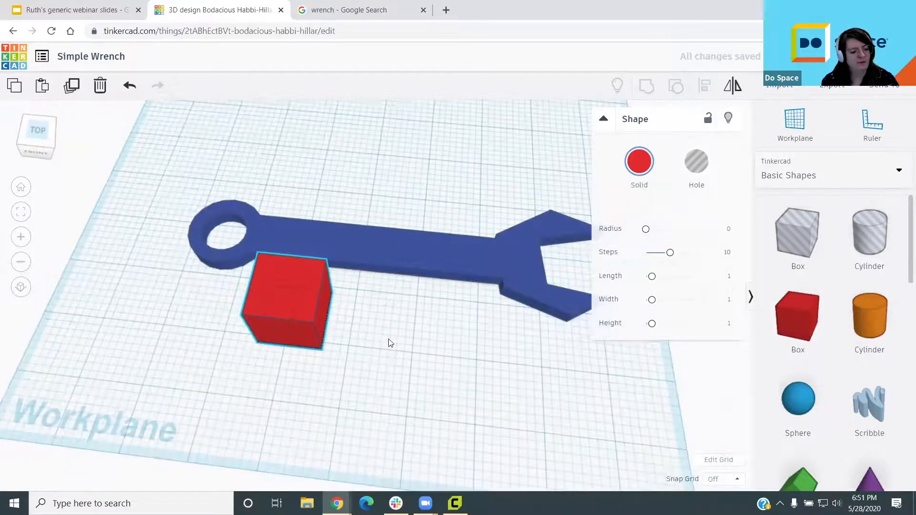
{"action": "middle_click_drag", "start_coordinate": [389, 340], "coordinate": [387, 295]}
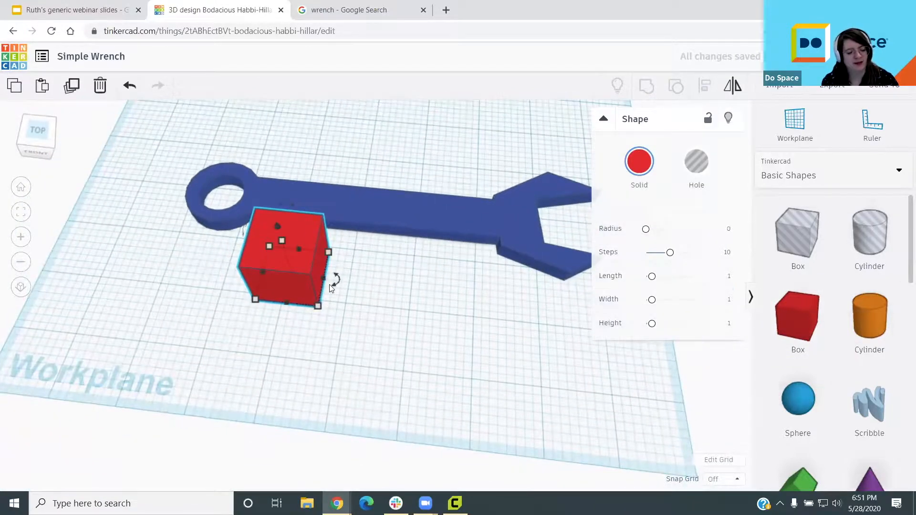
{"action": "left_click_drag", "start_coordinate": [318, 306], "coordinate": [515, 311]}
{"action": "left_click", "coordinate": [383, 358]}
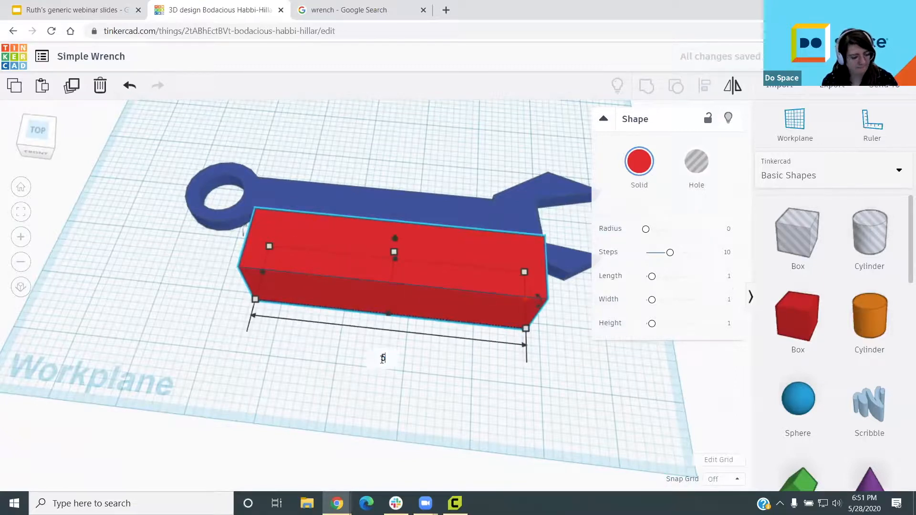
{"action": "type", "text": "5"}
{"action": "key", "text": "Return"}
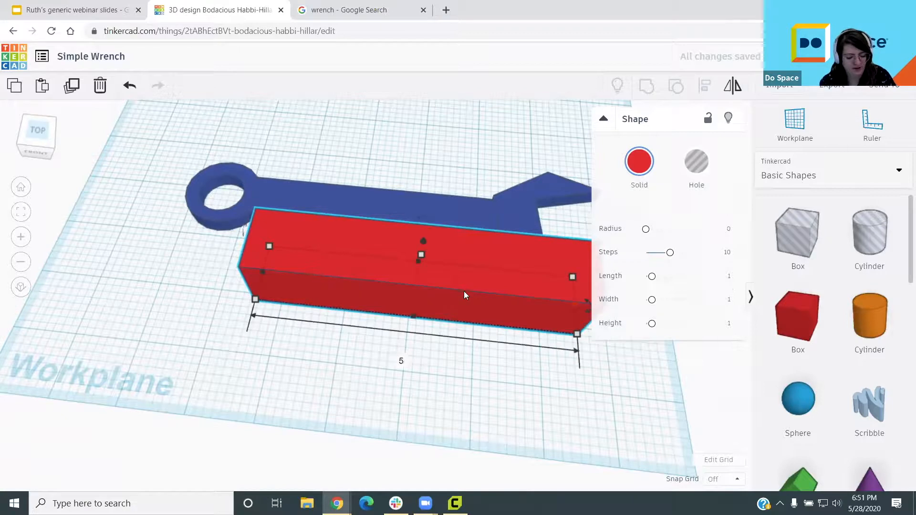
{"action": "scroll", "coordinate": [858, 362], "scroll_direction": "down", "scroll_amount": 6}
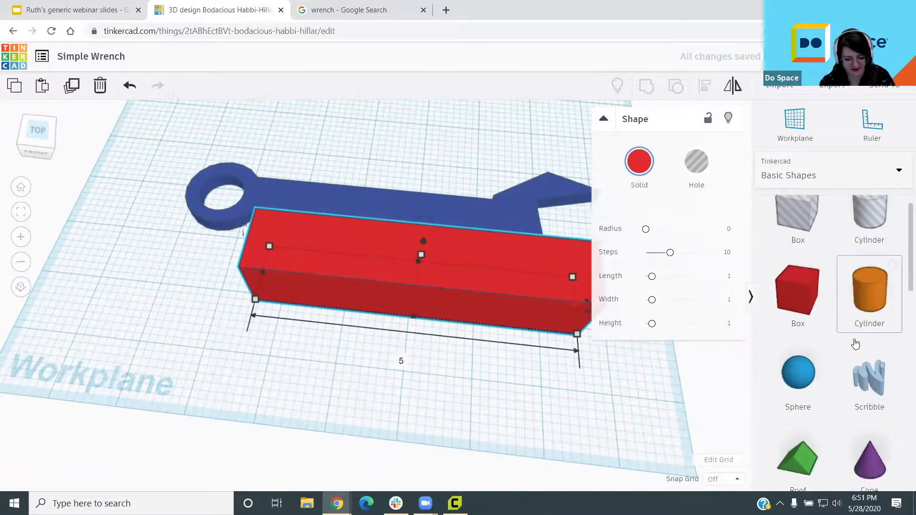
{"action": "scroll", "coordinate": [854, 343], "scroll_direction": "down", "scroll_amount": 6}
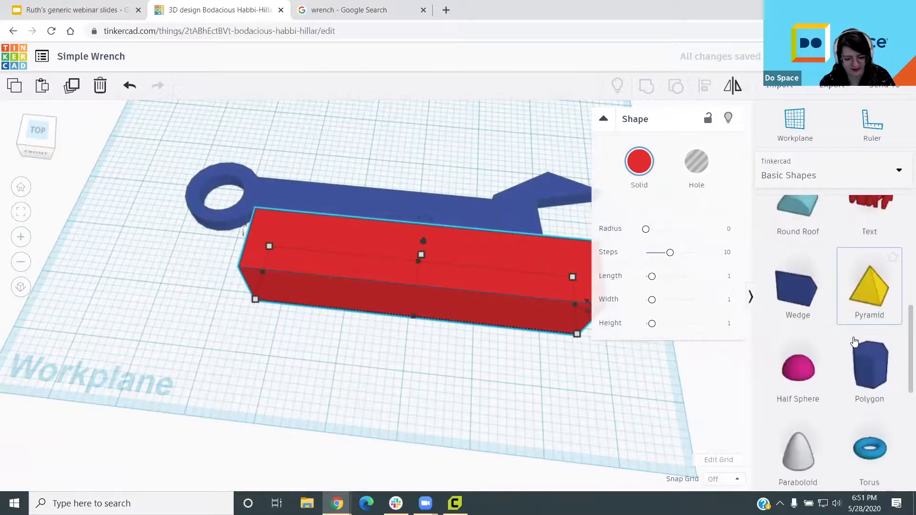
{"action": "scroll", "coordinate": [854, 343], "scroll_direction": "down", "scroll_amount": 3}
{"action": "scroll", "coordinate": [855, 343], "scroll_direction": "up", "scroll_amount": 10}
{"action": "scroll", "coordinate": [855, 343], "scroll_direction": "up", "scroll_amount": 2}
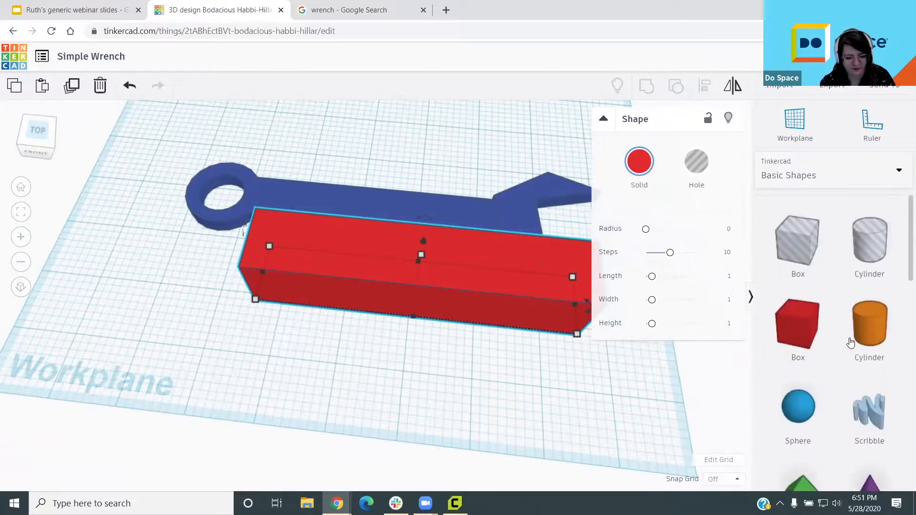
{"action": "left_click_drag", "start_coordinate": [861, 330], "coordinate": [638, 398]}
{"action": "key", "text": "Delete"}
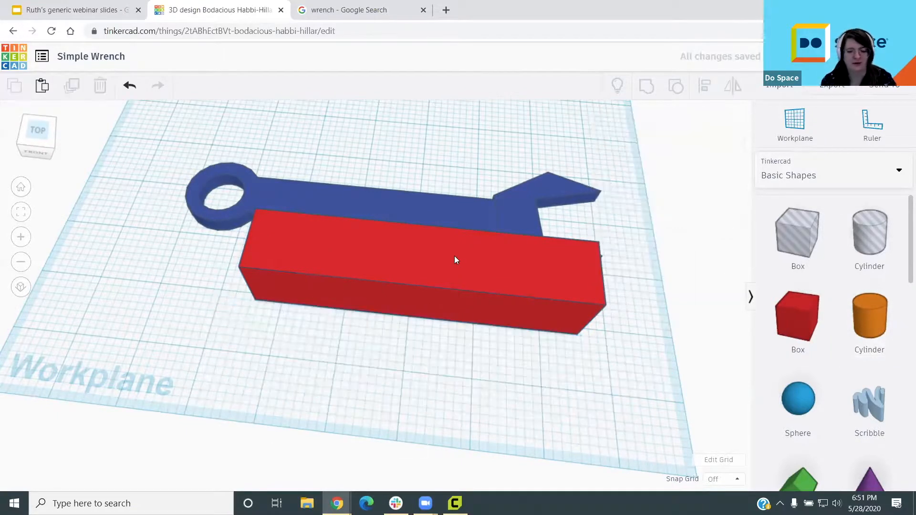
Step: Switch to the Google image results for wrenches and enlarge the TEKTON 6-inch adjustable wrench to study its handle
{"action": "left_click", "coordinate": [454, 256]}
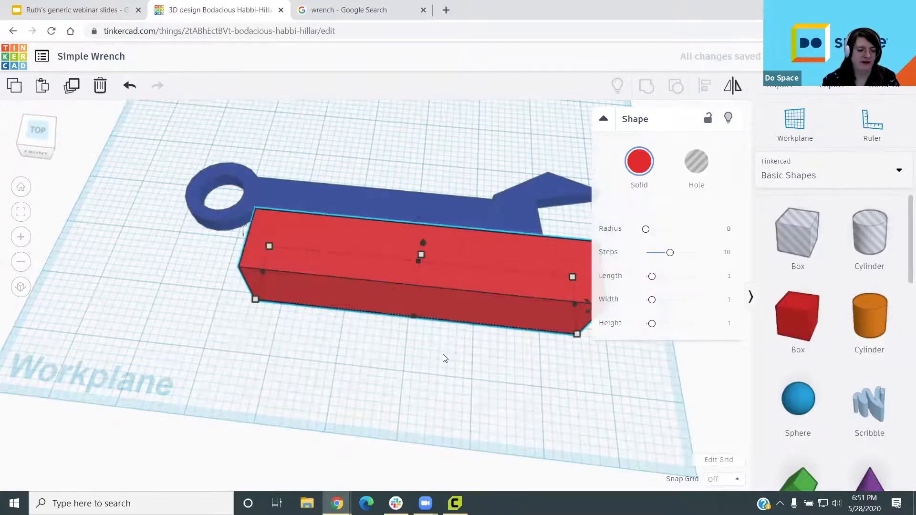
{"action": "scroll", "coordinate": [405, 336], "scroll_direction": "down", "scroll_amount": 2}
{"action": "right_click_drag", "start_coordinate": [356, 331], "coordinate": [348, 8]}
{"action": "scroll", "coordinate": [358, 337], "scroll_direction": "up", "scroll_amount": 4}
{"action": "scroll", "coordinate": [368, 281], "scroll_direction": "down", "scroll_amount": 2}
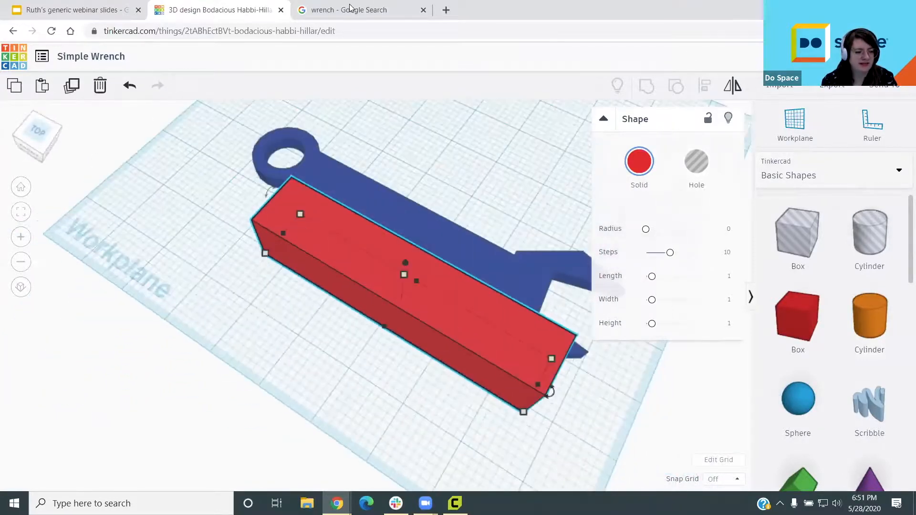
{"action": "left_click", "coordinate": [342, 10]}
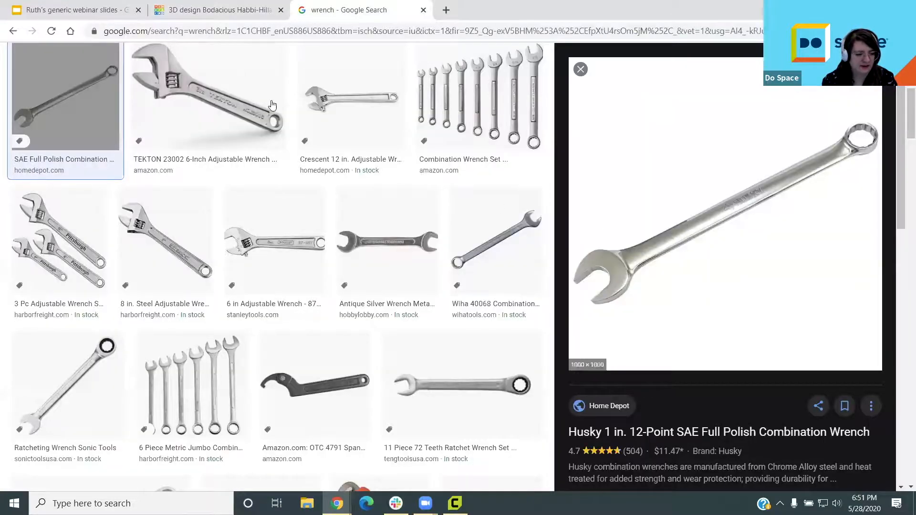
{"action": "left_click", "coordinate": [209, 95]}
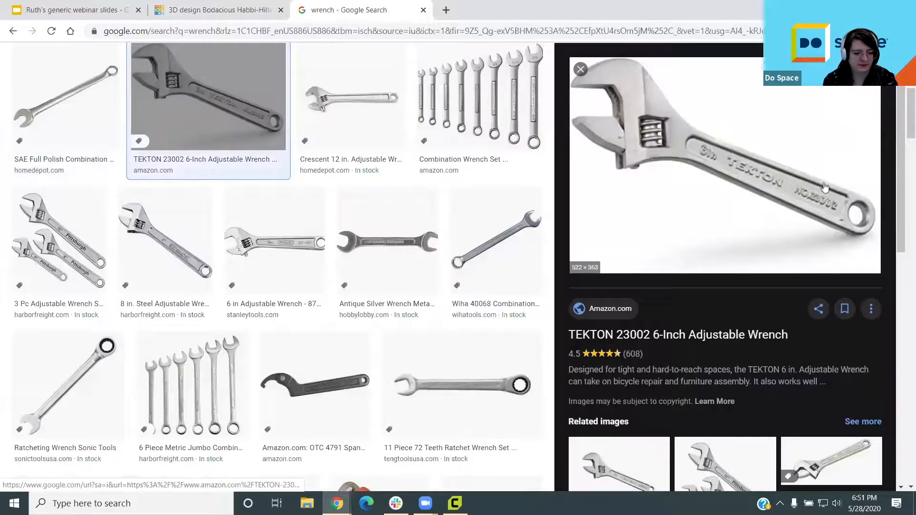
{"action": "left_click", "coordinate": [215, 9]}
{"action": "left_click", "coordinate": [23, 4]}
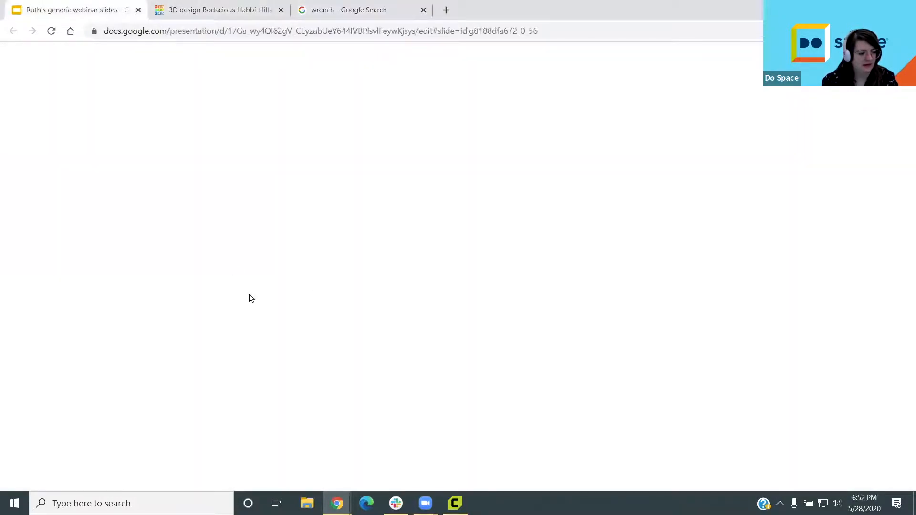
Step: Switch back to the Tinkercad design and flatten the long red box to a height of about 0.117 in
{"action": "left_click", "coordinate": [219, 6]}
{"action": "right_click_drag", "start_coordinate": [301, 309], "coordinate": [424, 174]}
{"action": "left_click_drag", "start_coordinate": [424, 173], "coordinate": [425, 239]}
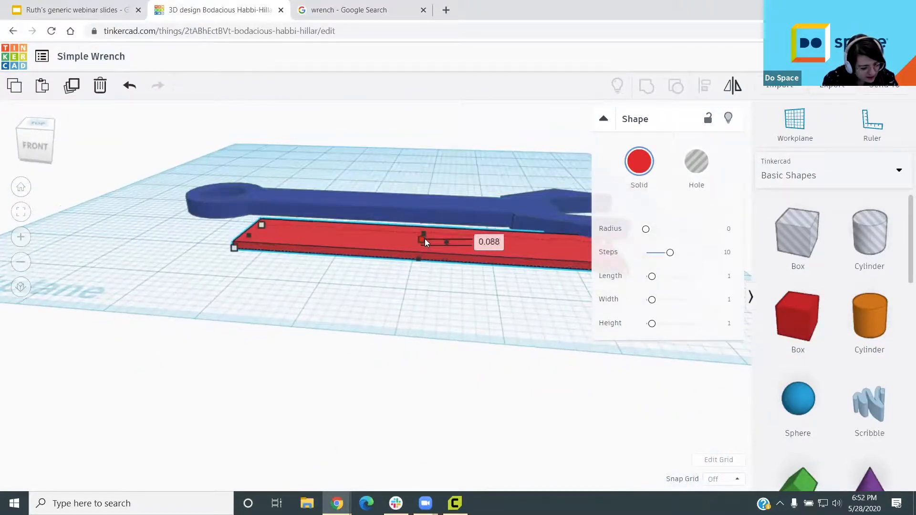
{"action": "left_click", "coordinate": [497, 242]}
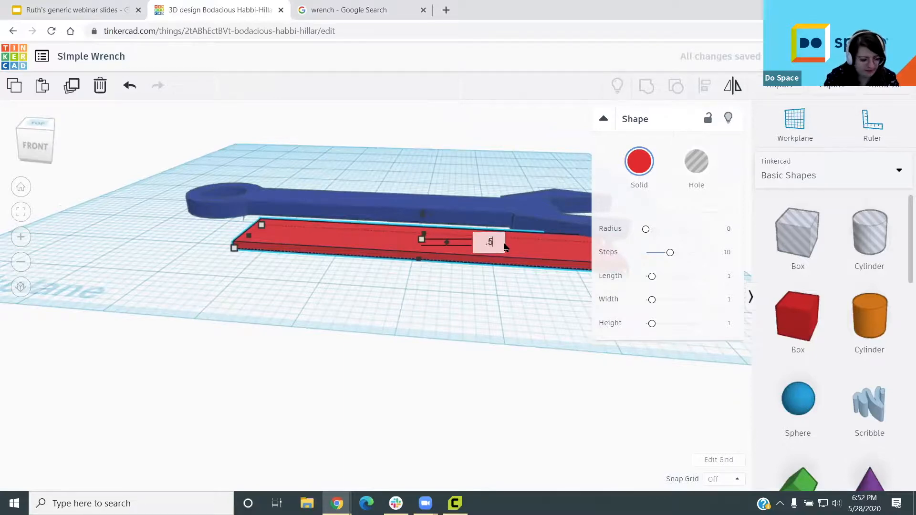
{"action": "type", "text": ".5"}
{"action": "key", "text": "Return"}
{"action": "left_click_drag", "start_coordinate": [422, 210], "coordinate": [424, 236]}
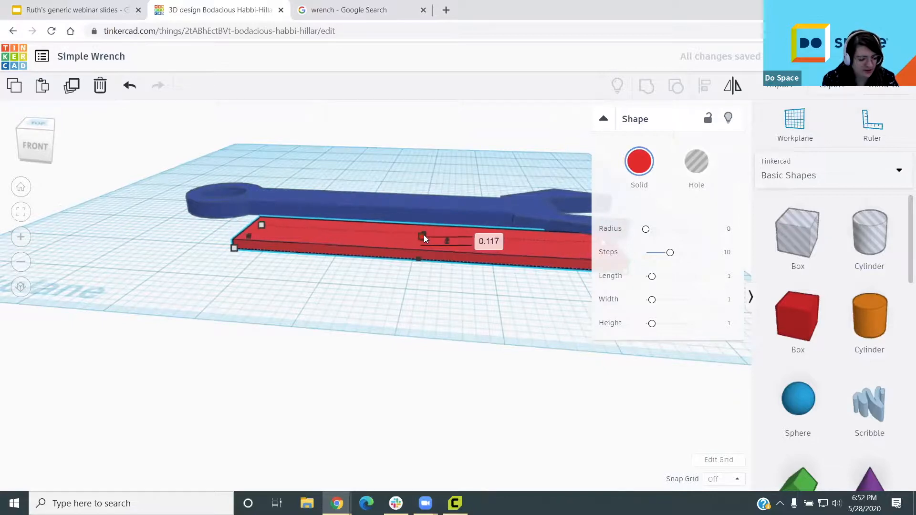
Step: Round the red box's edges with a radius of 0.33 and 5 steps
{"action": "right_click_drag", "start_coordinate": [302, 302], "coordinate": [297, 368]}
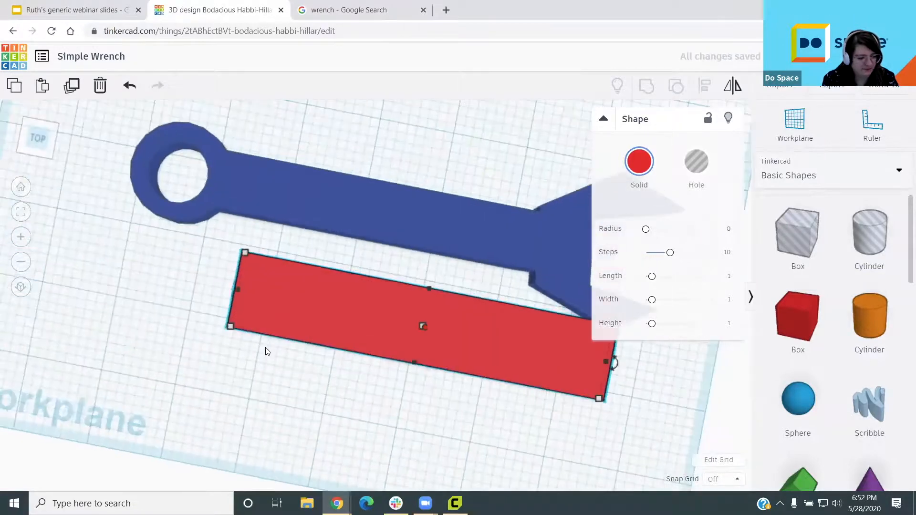
{"action": "middle_click_drag", "start_coordinate": [267, 352], "coordinate": [172, 273]}
{"action": "left_click_drag", "start_coordinate": [645, 229], "coordinate": [666, 258]}
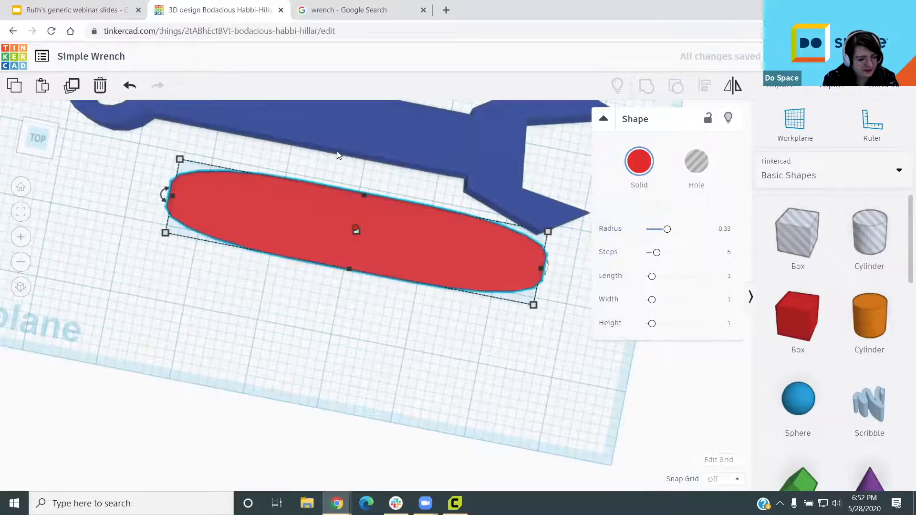
{"action": "middle_click_drag", "start_coordinate": [353, 154], "coordinate": [404, 213]}
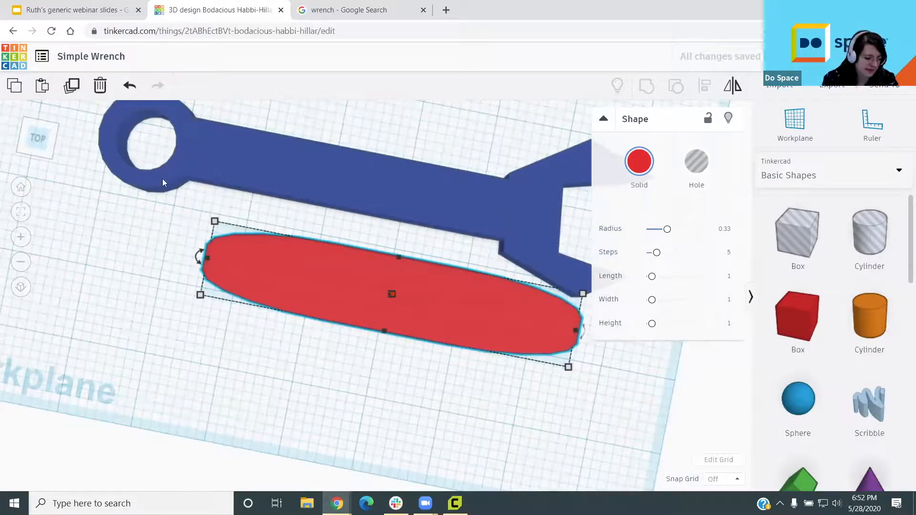
Step: Narrow the rounded red shape toward the handle's width and set the snap grid to 1/8 in
{"action": "left_click_drag", "start_coordinate": [357, 294], "coordinate": [341, 261]}
{"action": "left_click", "coordinate": [723, 479]}
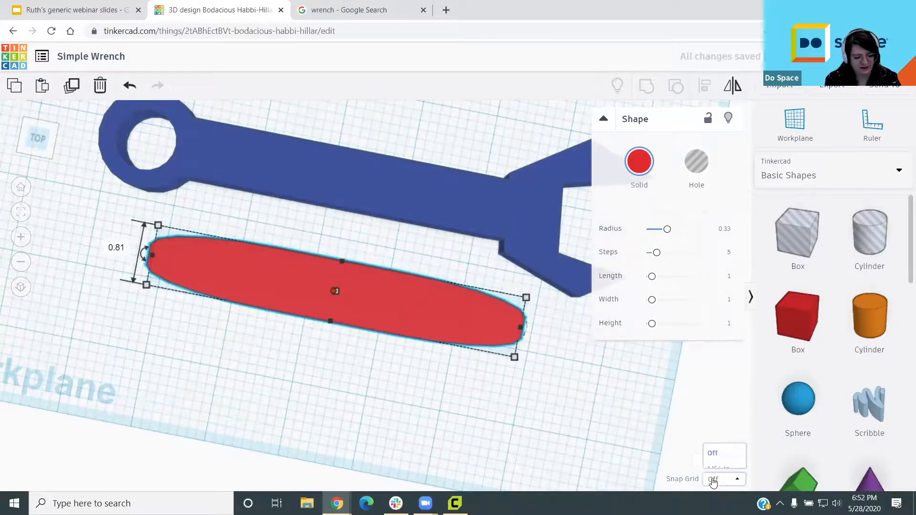
{"action": "left_click", "coordinate": [718, 422]}
{"action": "left_click_drag", "start_coordinate": [344, 261], "coordinate": [348, 256]}
Step: Move the rounded red shape over the wrench handle and raise it to the handle's top surface
{"action": "left_click_drag", "start_coordinate": [336, 288], "coordinate": [378, 197]}
{"action": "key", "text": "ctrl+z"}
{"action": "scroll", "coordinate": [336, 292], "scroll_direction": "up", "scroll_amount": 3}
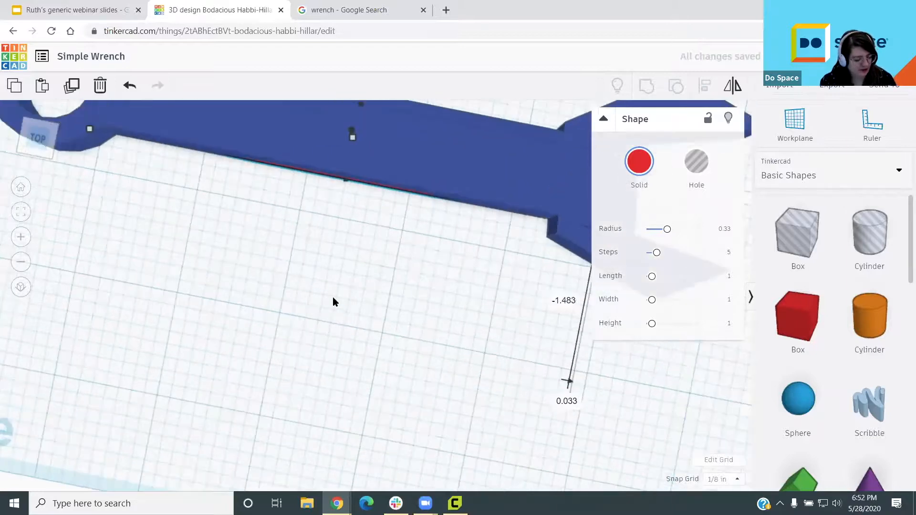
{"action": "scroll", "coordinate": [333, 301], "scroll_direction": "down", "scroll_amount": 5}
{"action": "scroll", "coordinate": [331, 276], "scroll_direction": "up", "scroll_amount": 3}
{"action": "right_click_drag", "start_coordinate": [321, 262], "coordinate": [329, 234]}
{"action": "left_click_drag", "start_coordinate": [329, 234], "coordinate": [329, 215]}
{"action": "scroll", "coordinate": [308, 314], "scroll_direction": "down", "scroll_amount": 3}
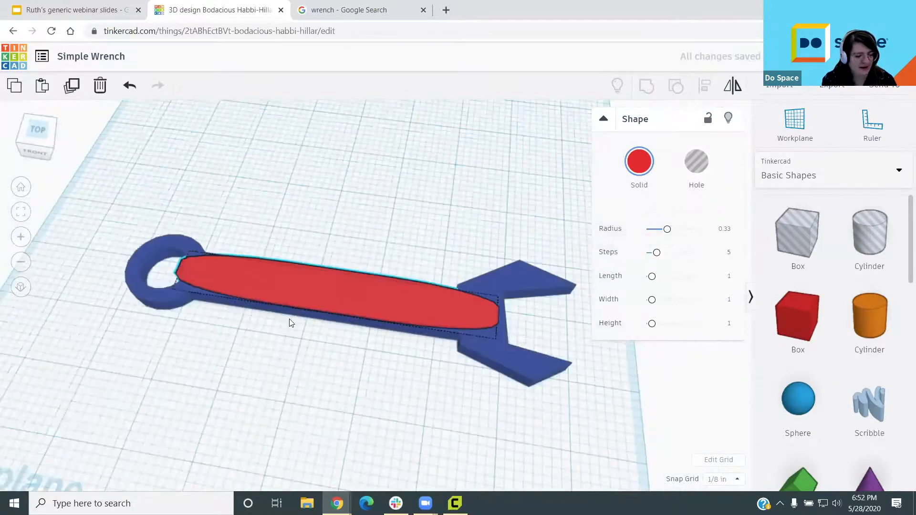
Step: Shorten the red shape to 3 7/8 in and make it narrower than the handle
{"action": "right_click_drag", "start_coordinate": [301, 291], "coordinate": [510, 367]}
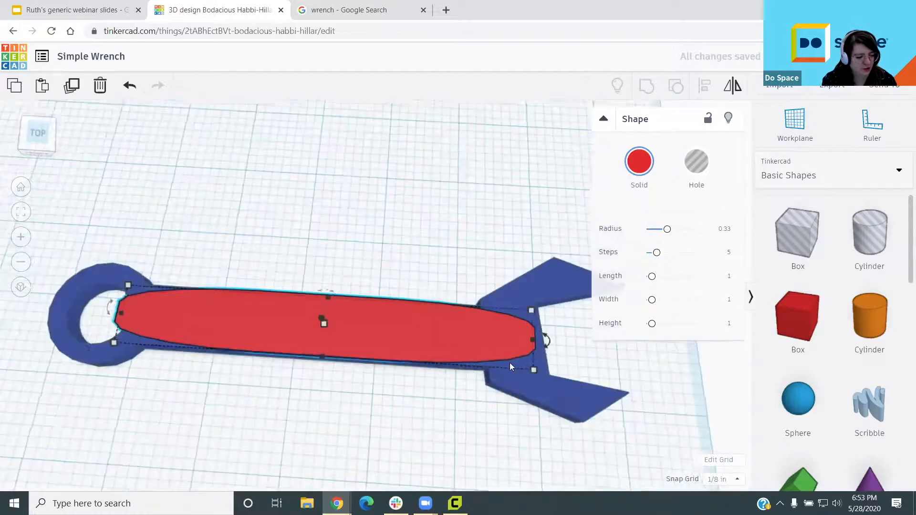
{"action": "left_click_drag", "start_coordinate": [532, 339], "coordinate": [439, 336]}
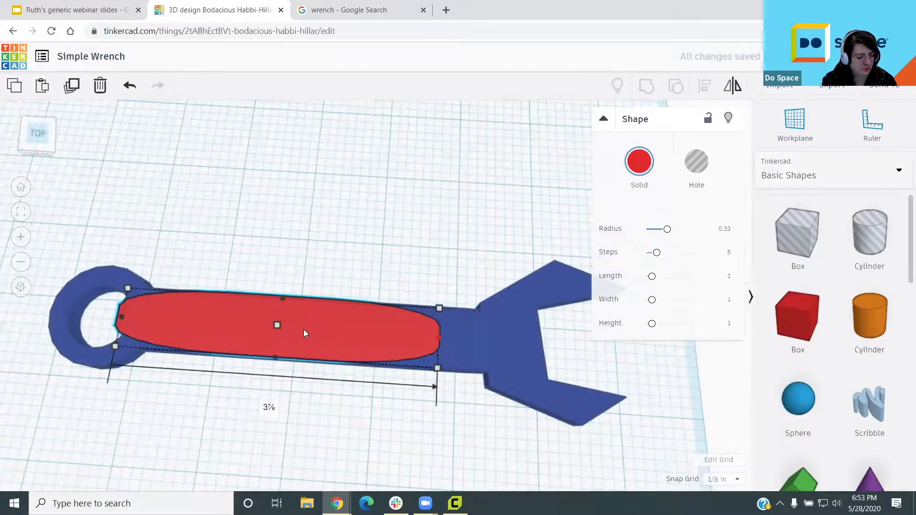
{"action": "left_click_drag", "start_coordinate": [280, 296], "coordinate": [315, 309]}
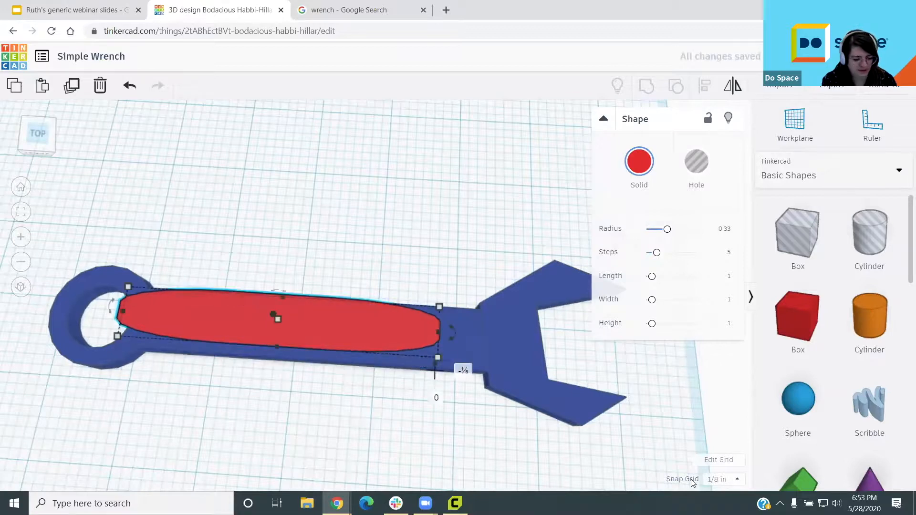
Step: Turn off grid snapping and centre the red shape on the handle between the ring and the jaw
{"action": "left_click", "coordinate": [713, 477]}
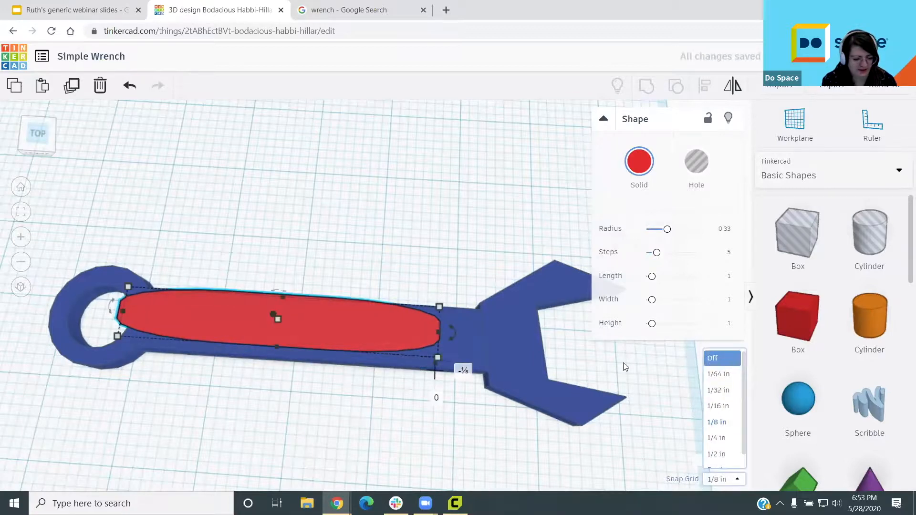
{"action": "left_click", "coordinate": [713, 362]}
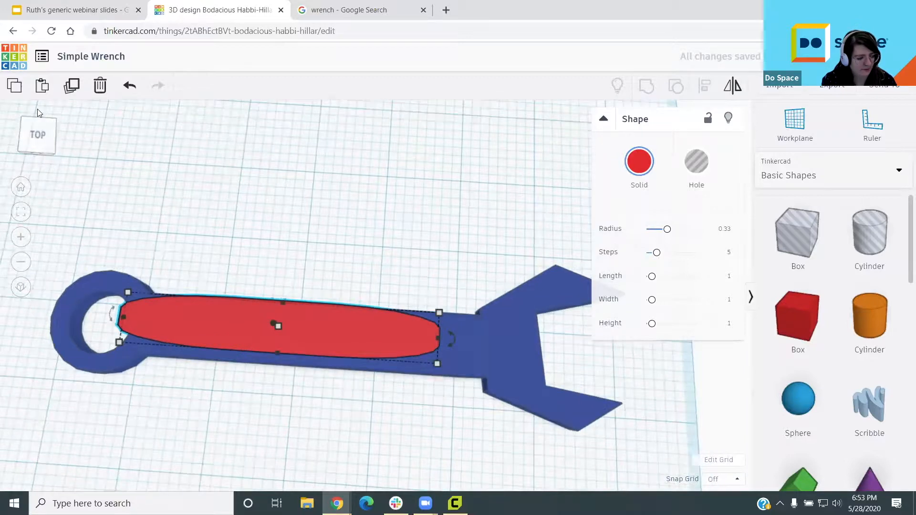
{"action": "left_click", "coordinate": [37, 137]}
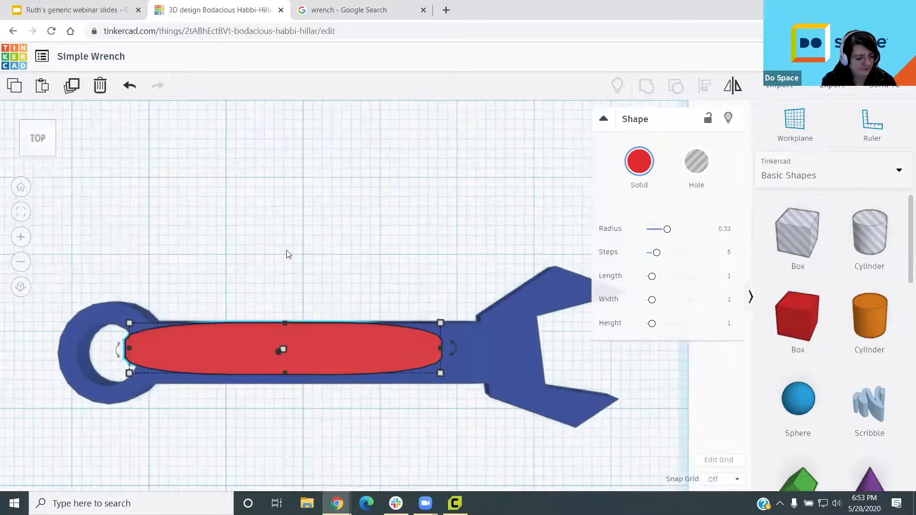
{"action": "left_click_drag", "start_coordinate": [244, 307], "coordinate": [274, 309]}
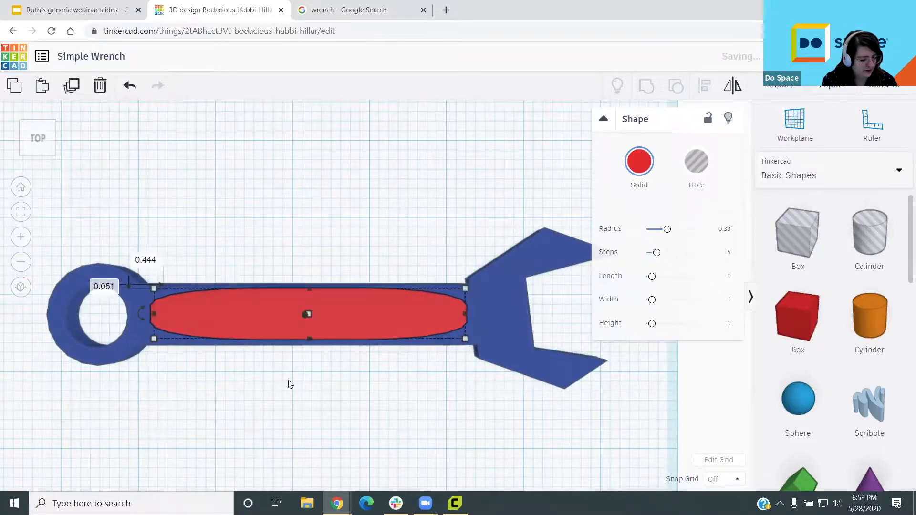
Step: Thicken the red shape on the handle to a height of about 0.304 in
{"action": "right_click_drag", "start_coordinate": [286, 315], "coordinate": [305, 232]}
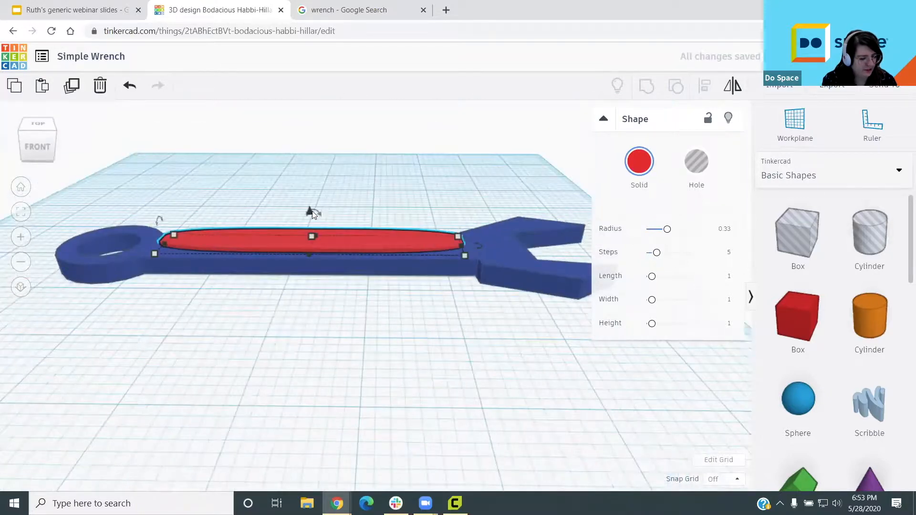
{"action": "left_click_drag", "start_coordinate": [310, 235], "coordinate": [312, 221]}
{"action": "scroll", "coordinate": [344, 319], "scroll_direction": "up", "scroll_amount": 4}
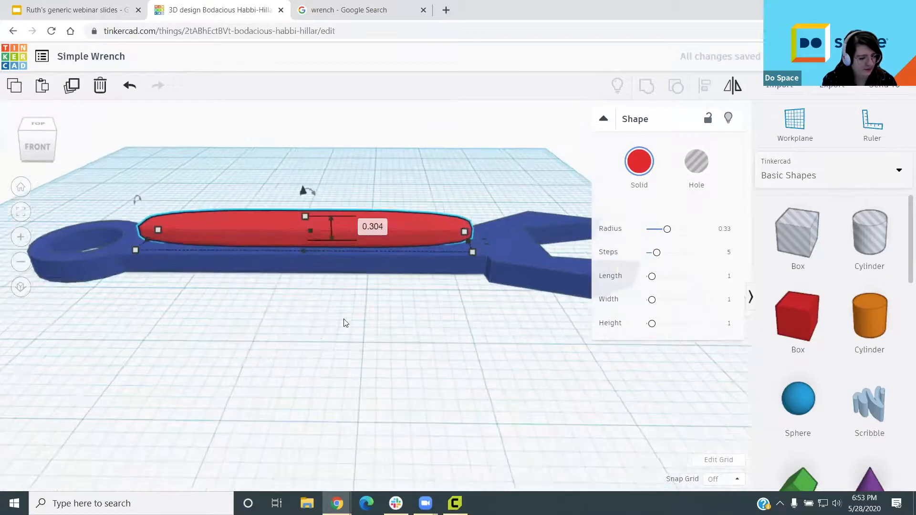
Step: Set the red shape's radius to about 0.19 and its steps to 8
{"action": "scroll", "coordinate": [304, 319], "scroll_direction": "up", "scroll_amount": 4}
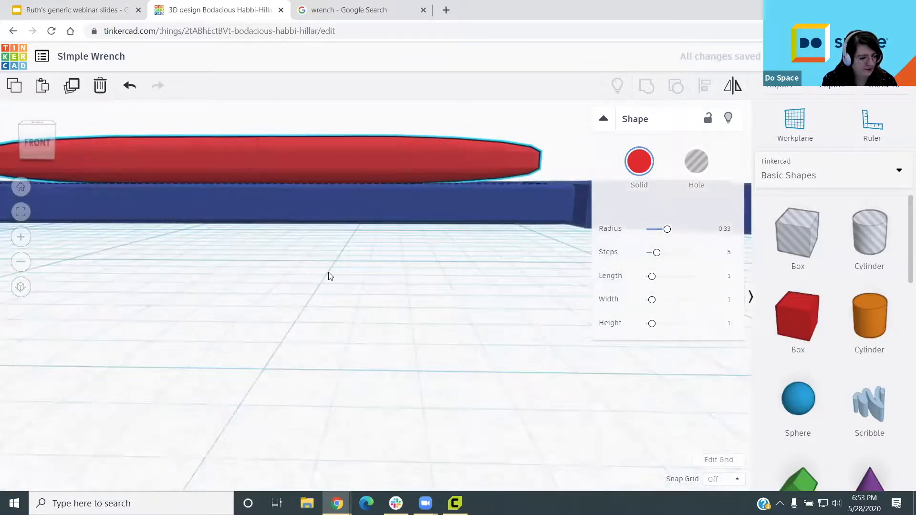
{"action": "scroll", "coordinate": [365, 337], "scroll_direction": "up", "scroll_amount": 3}
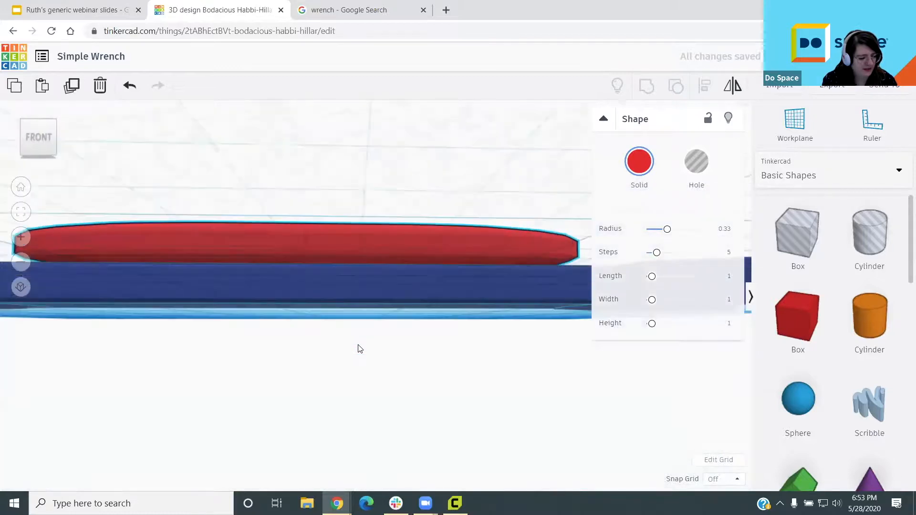
{"action": "scroll", "coordinate": [359, 348], "scroll_direction": "up", "scroll_amount": 1}
{"action": "scroll", "coordinate": [357, 350], "scroll_direction": "up", "scroll_amount": 1}
{"action": "scroll", "coordinate": [350, 352], "scroll_direction": "up", "scroll_amount": 1}
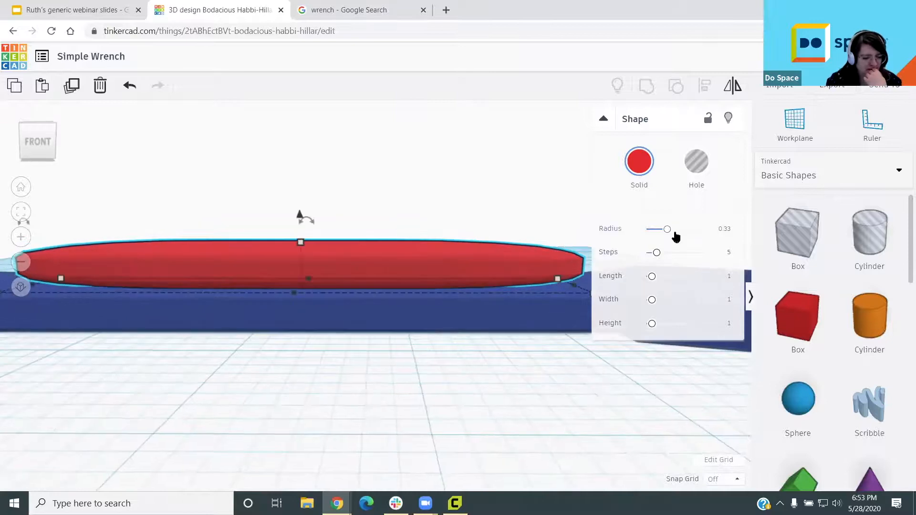
{"action": "left_click_drag", "start_coordinate": [656, 253], "coordinate": [662, 229]}
{"action": "right_click_drag", "start_coordinate": [316, 354], "coordinate": [336, 243]}
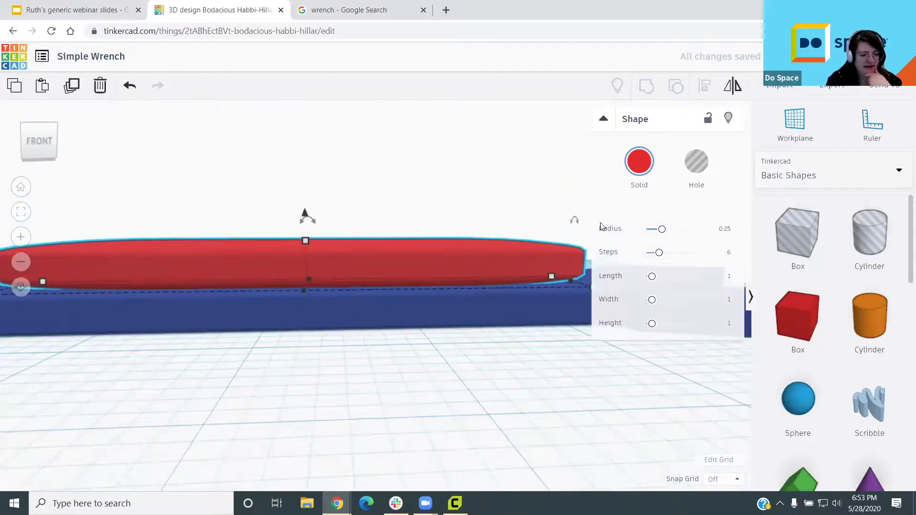
{"action": "left_click_drag", "start_coordinate": [659, 231], "coordinate": [658, 231]}
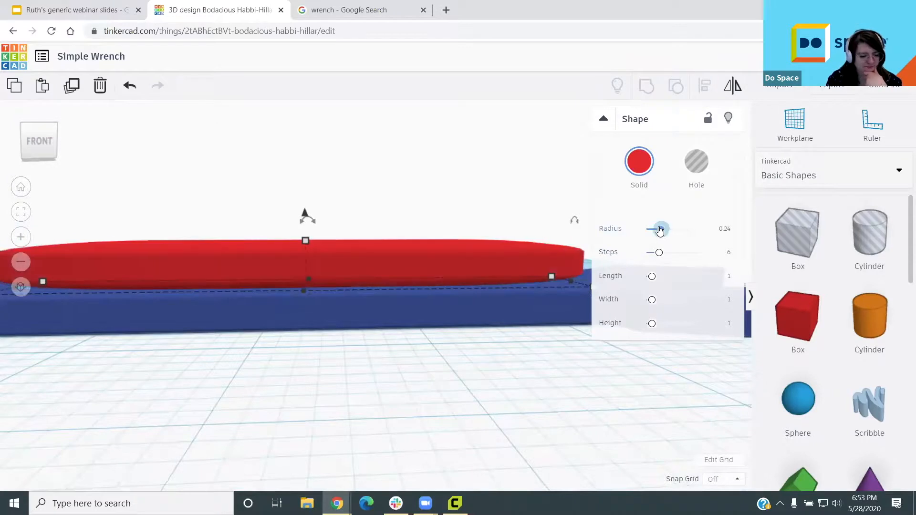
{"action": "right_click_drag", "start_coordinate": [411, 272], "coordinate": [381, 406]}
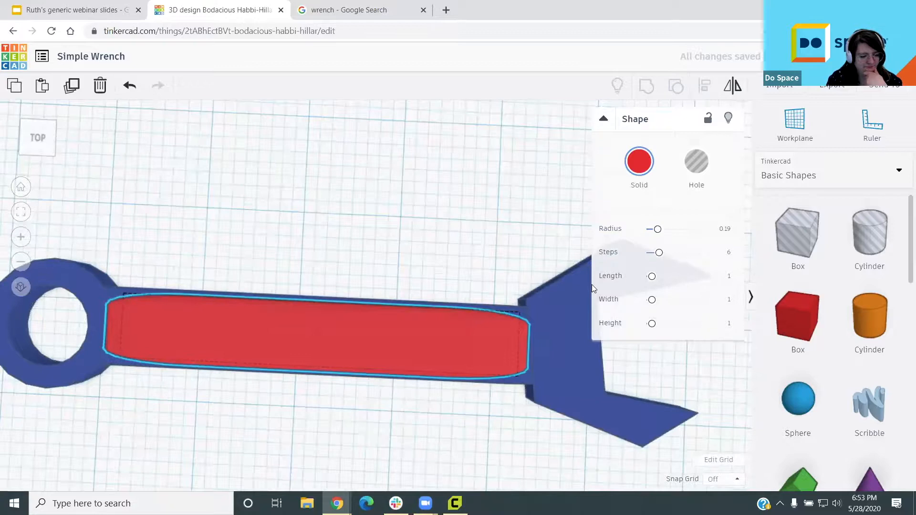
{"action": "left_click_drag", "start_coordinate": [660, 254], "coordinate": [665, 253]}
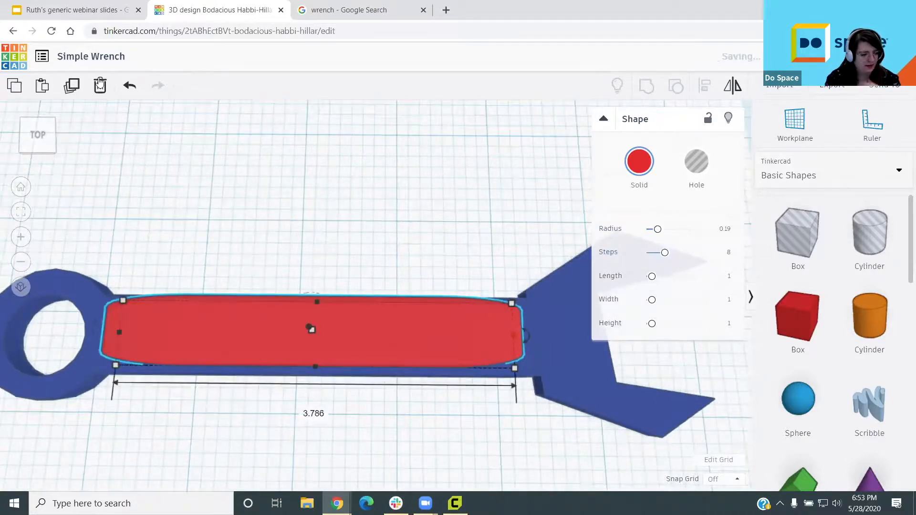
Step: Switch to an orthographic top view and move the red shape about 0.06 in towards the jaw to centre it on the handle
{"action": "left_click", "coordinate": [41, 136]}
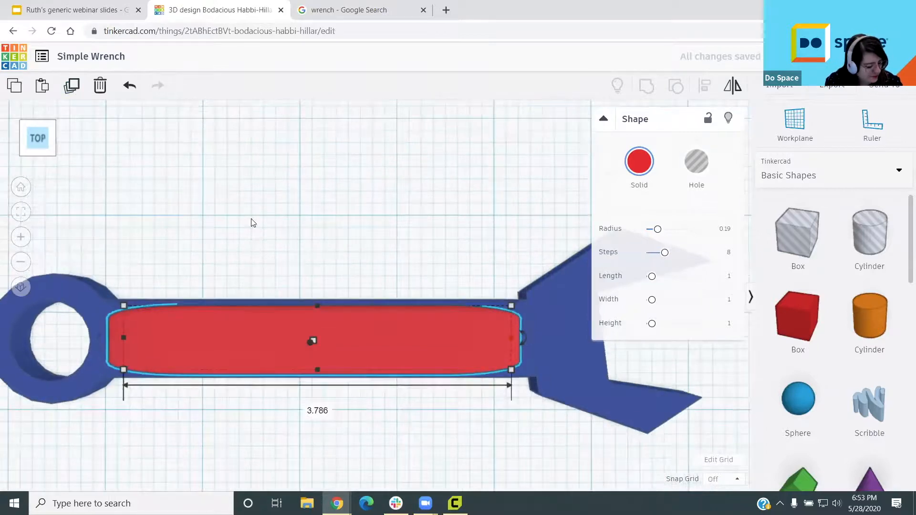
{"action": "scroll", "coordinate": [352, 295], "scroll_direction": "up", "scroll_amount": 3}
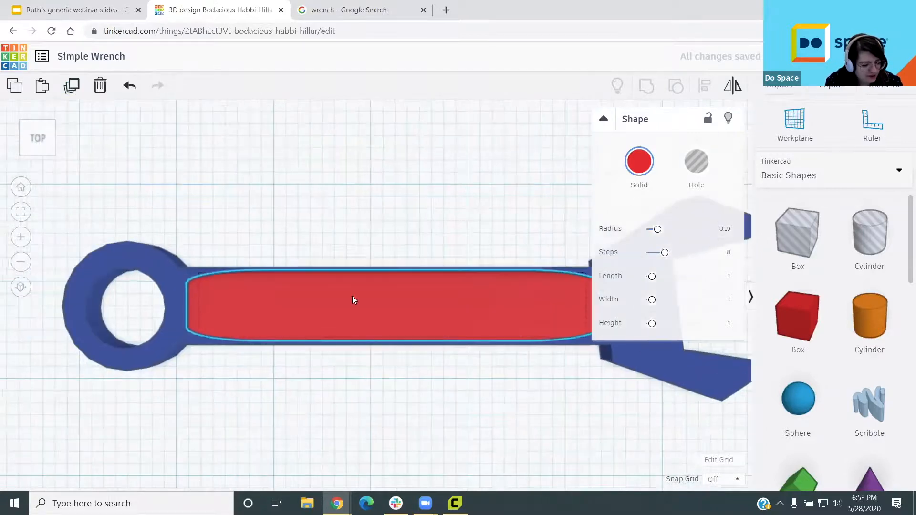
{"action": "left_click", "coordinate": [19, 290]}
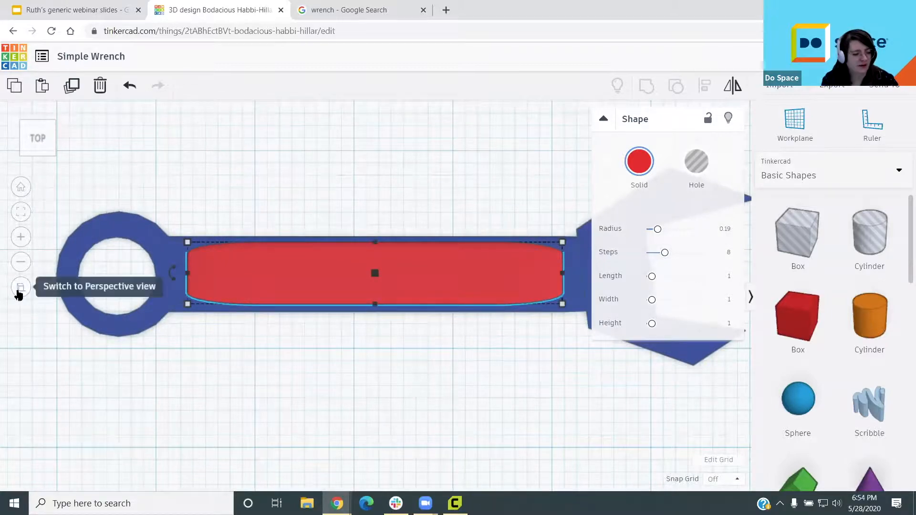
{"action": "middle_click_drag", "start_coordinate": [400, 330], "coordinate": [369, 334]}
{"action": "left_click_drag", "start_coordinate": [358, 274], "coordinate": [369, 274]}
Step: Lower the red shape about 0.065 in into the handle and turn it into a hole
{"action": "scroll", "coordinate": [407, 375], "scroll_direction": "down", "scroll_amount": 5}
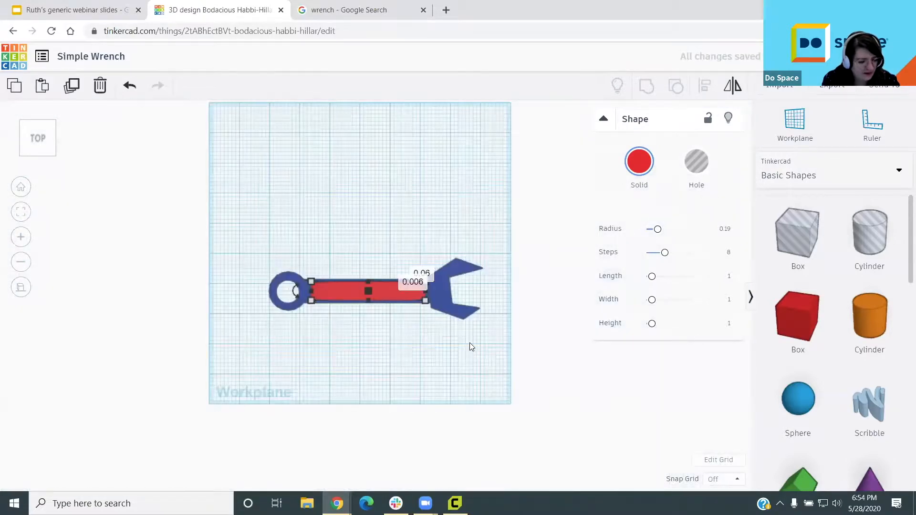
{"action": "scroll", "coordinate": [469, 342], "scroll_direction": "down", "scroll_amount": 2}
{"action": "middle_click_drag", "start_coordinate": [530, 342], "coordinate": [593, 339]}
{"action": "middle_click_drag", "start_coordinate": [279, 317], "coordinate": [79, 317]}
{"action": "middle_click_drag", "start_coordinate": [318, 316], "coordinate": [351, 316]}
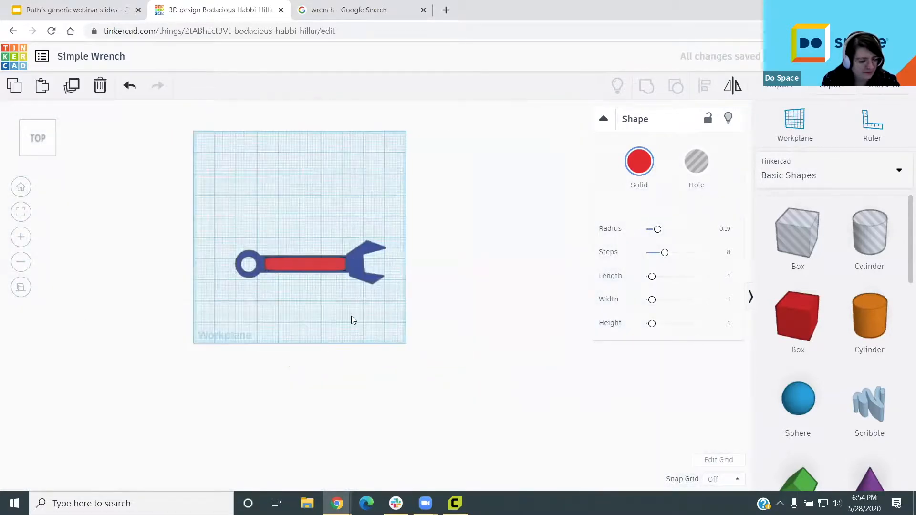
{"action": "scroll", "coordinate": [379, 312], "scroll_direction": "up", "scroll_amount": 5}
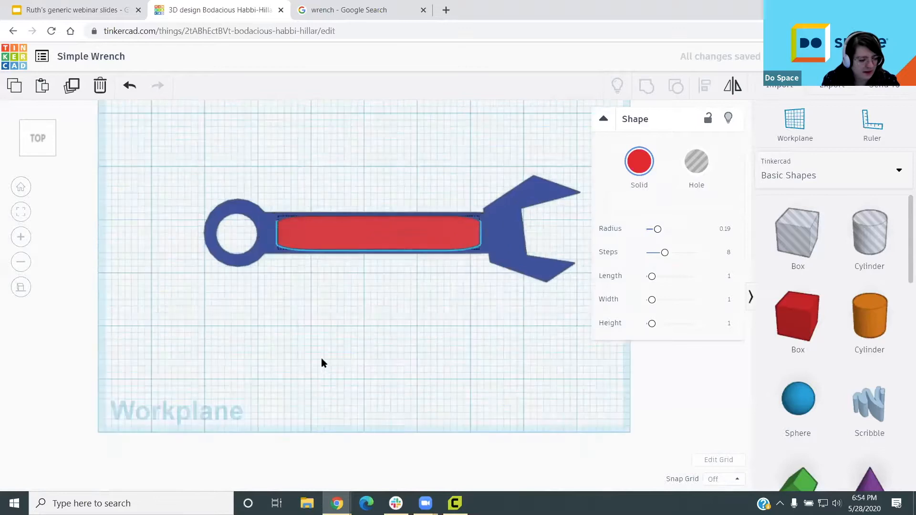
{"action": "mouse_move", "coordinate": [319, 333]}
{"action": "right_mouse_down"}
{"action": "mouse_move", "coordinate": [326, 225]}
{"action": "mouse_move", "coordinate": [290, 263]}
{"action": "mouse_move", "coordinate": [318, 317]}
{"action": "right_mouse_up"}
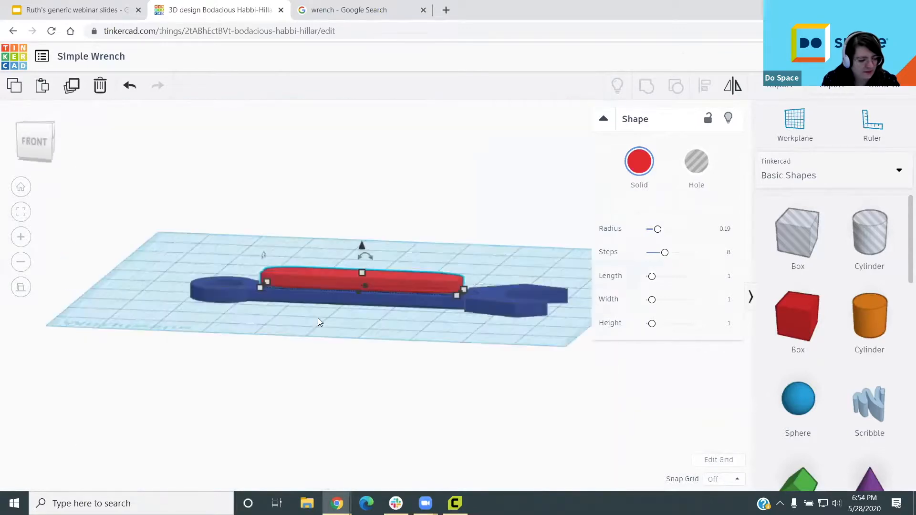
{"action": "scroll", "coordinate": [319, 322], "scroll_direction": "up", "scroll_amount": 5}
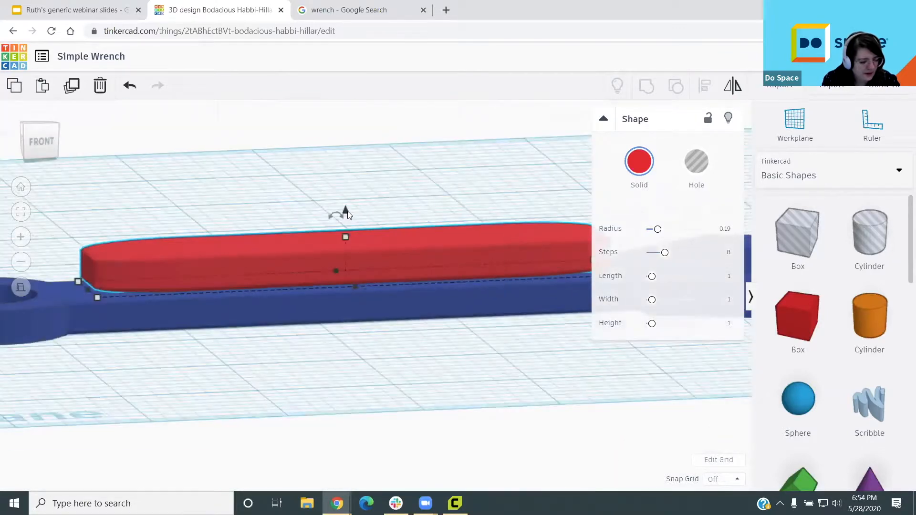
{"action": "left_click_drag", "start_coordinate": [348, 217], "coordinate": [347, 226]}
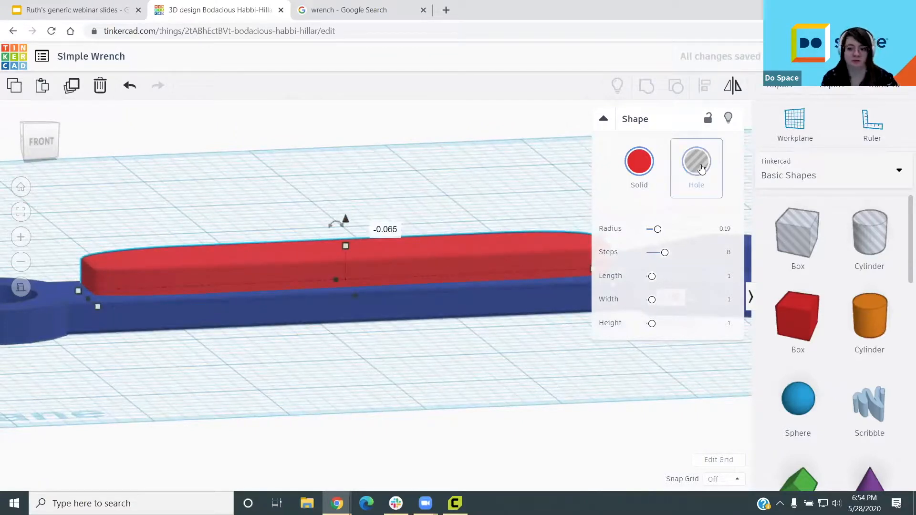
{"action": "left_click", "coordinate": [702, 168]}
Step: Group the hole with the wrench to cut a shallow recess and inspect it along the handle
{"action": "right_click_drag", "start_coordinate": [198, 334], "coordinate": [342, 243]}
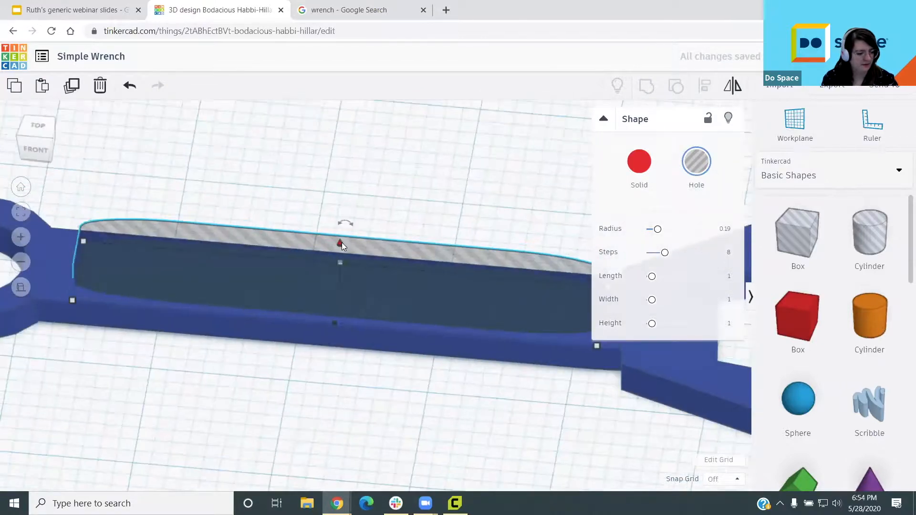
{"action": "left_click", "coordinate": [51, 293], "text": "shift"}
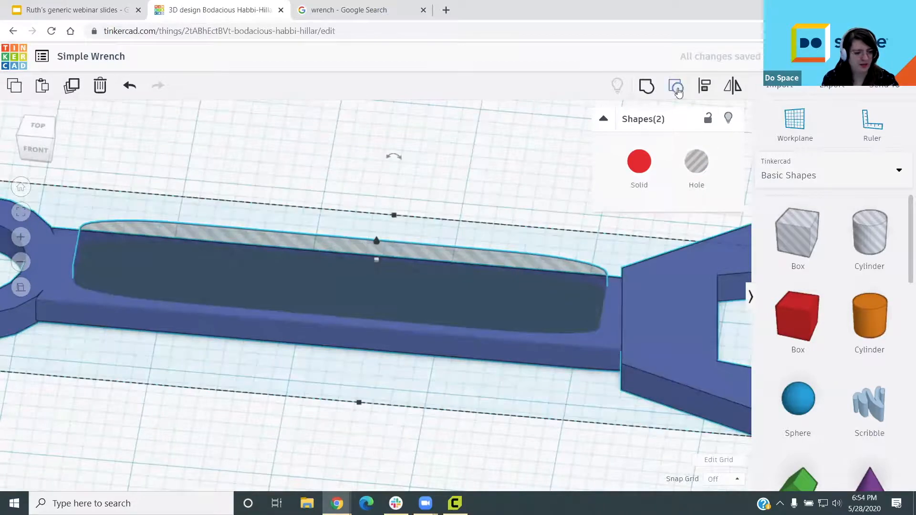
{"action": "left_click", "coordinate": [647, 88]}
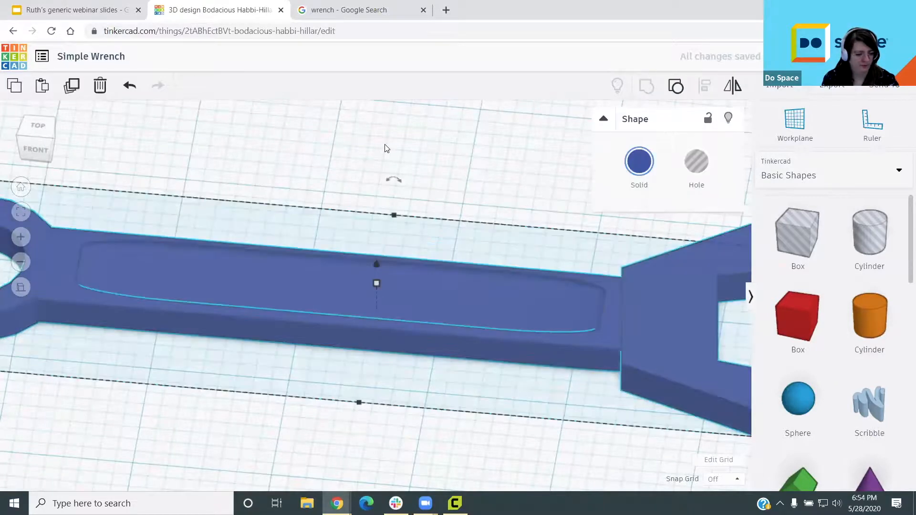
{"action": "scroll", "coordinate": [452, 172], "scroll_direction": "down", "scroll_amount": 3}
{"action": "left_click", "coordinate": [451, 194]}
{"action": "scroll", "coordinate": [444, 167], "scroll_direction": "up", "scroll_amount": 5}
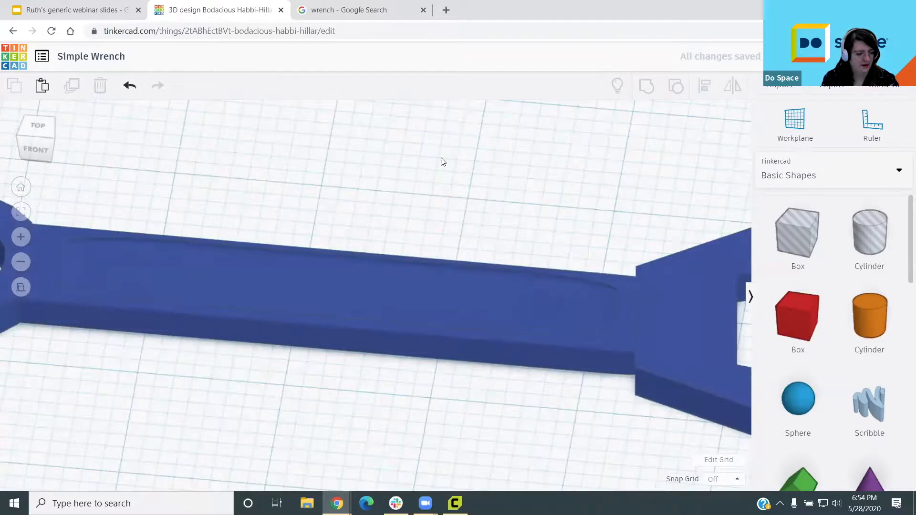
{"action": "right_click_drag", "start_coordinate": [455, 173], "coordinate": [641, 171]}
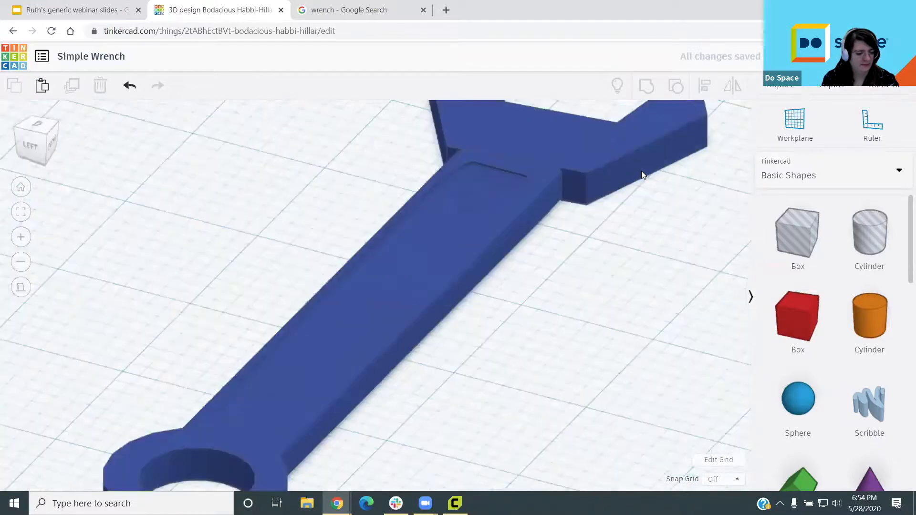
{"action": "right_click_drag", "start_coordinate": [526, 196], "coordinate": [477, 197]}
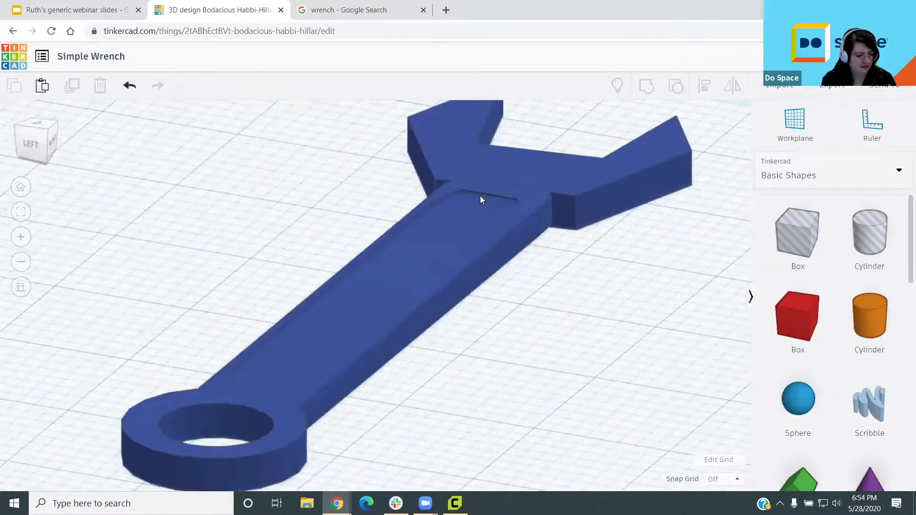
Step: Undo the last grouping and lower the hole a little further into the handle
{"action": "left_click", "coordinate": [512, 262]}
{"action": "key", "text": "ctrl+z"}
{"action": "left_click", "coordinate": [419, 237]}
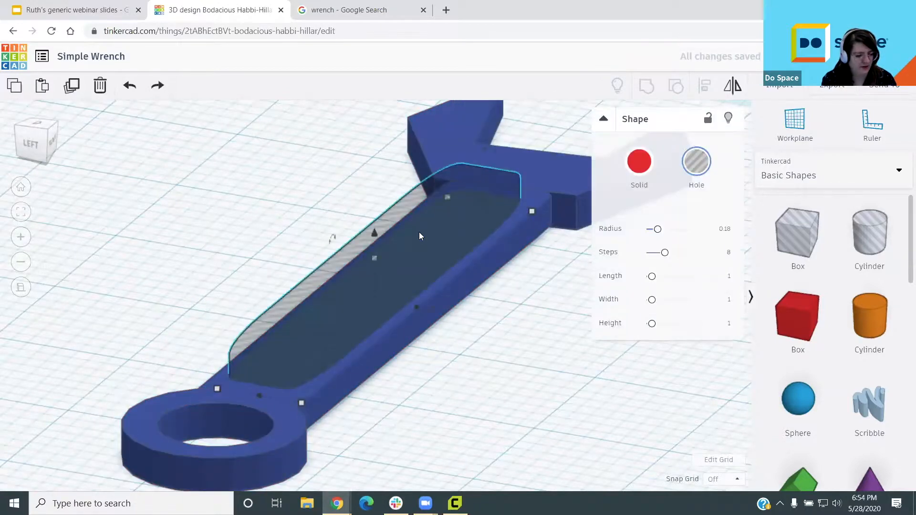
{"action": "left_click_drag", "start_coordinate": [376, 233], "coordinate": [376, 239]}
Step: Group the lowered hole with the wrench and check the recess depth from a low side angle
{"action": "left_click", "coordinate": [549, 163], "text": "shift"}
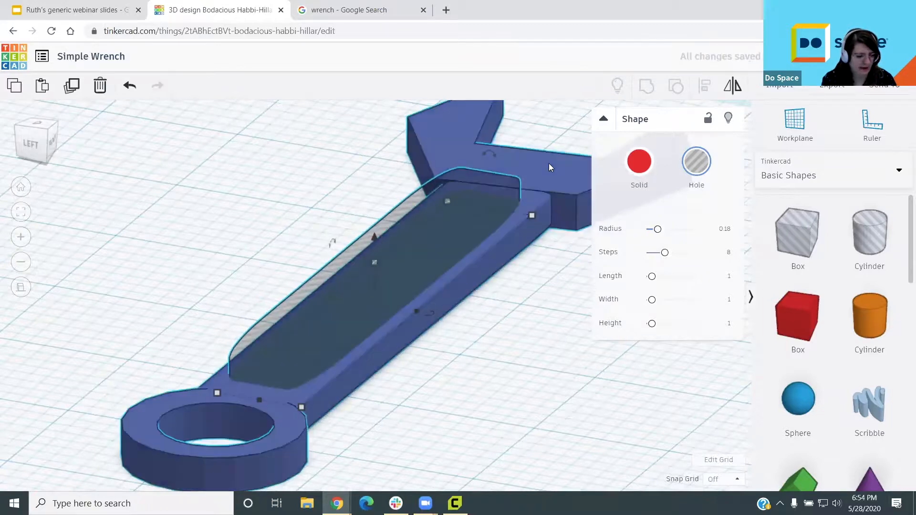
{"action": "key", "text": "ctrl+g"}
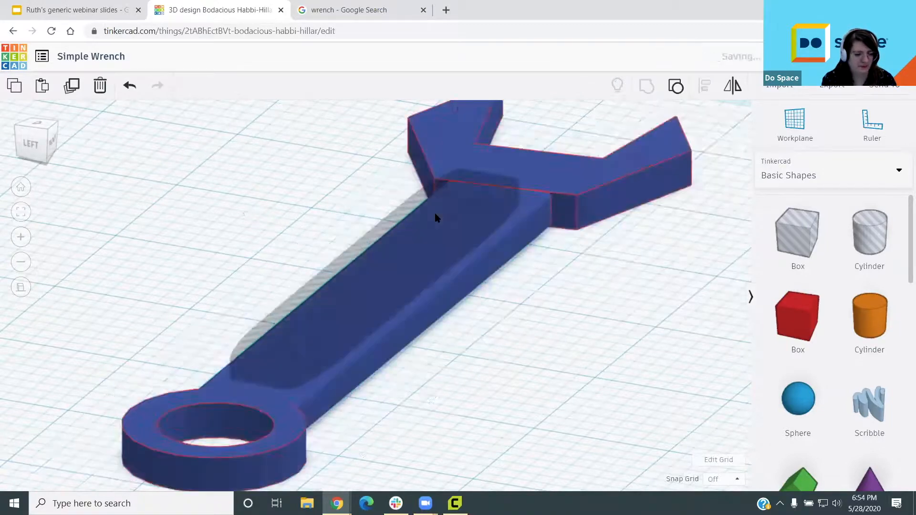
{"action": "left_click", "coordinate": [536, 299]}
{"action": "right_click_drag", "start_coordinate": [536, 299], "coordinate": [501, 243]}
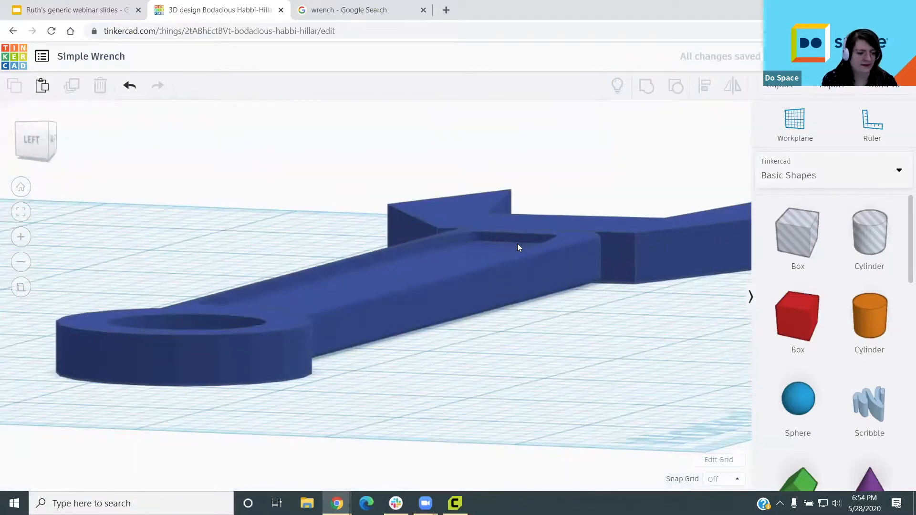
{"action": "scroll", "coordinate": [517, 243], "scroll_direction": "up", "scroll_amount": 2}
{"action": "scroll", "coordinate": [522, 260], "scroll_direction": "down", "scroll_amount": 1}
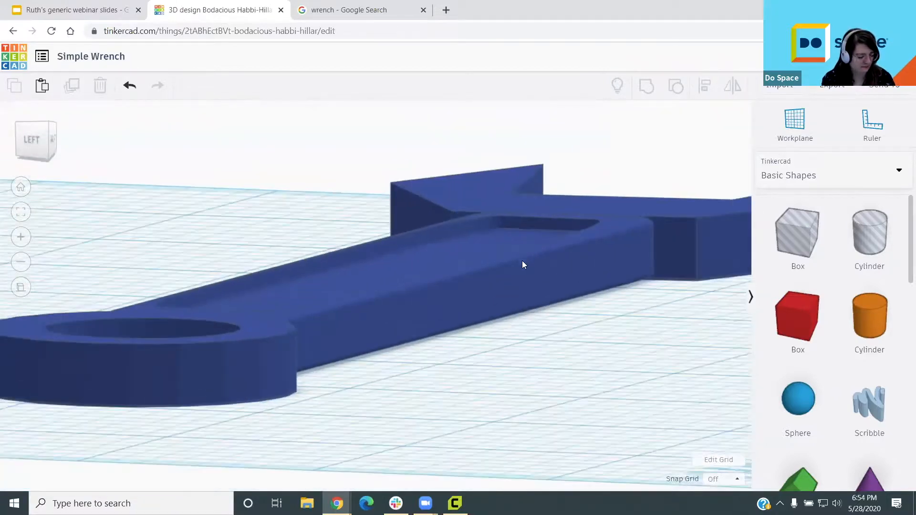
{"action": "scroll", "coordinate": [455, 302], "scroll_direction": "down", "scroll_amount": 1}
Step: Undo the grouping again and sink the hole slightly deeper into the handle
{"action": "key", "text": "ctrl+z"}
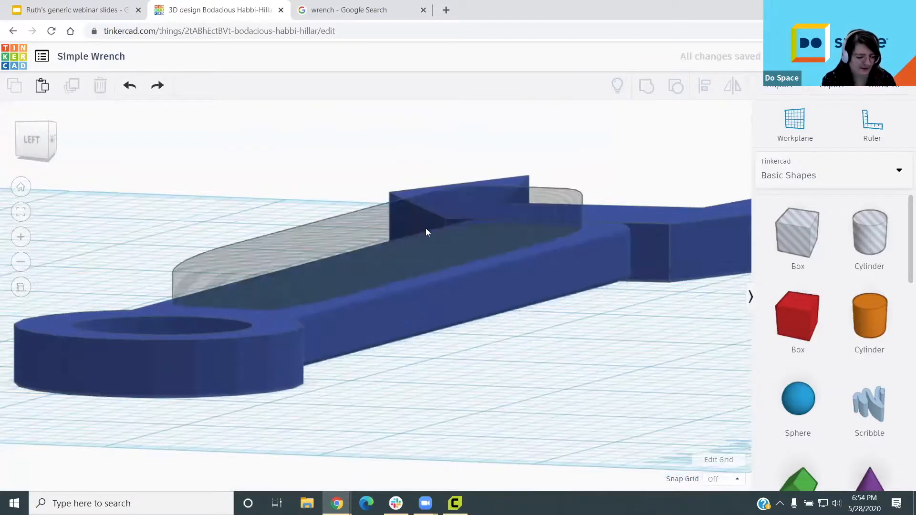
{"action": "left_click", "coordinate": [377, 225]}
{"action": "left_click_drag", "start_coordinate": [377, 194], "coordinate": [377, 198]}
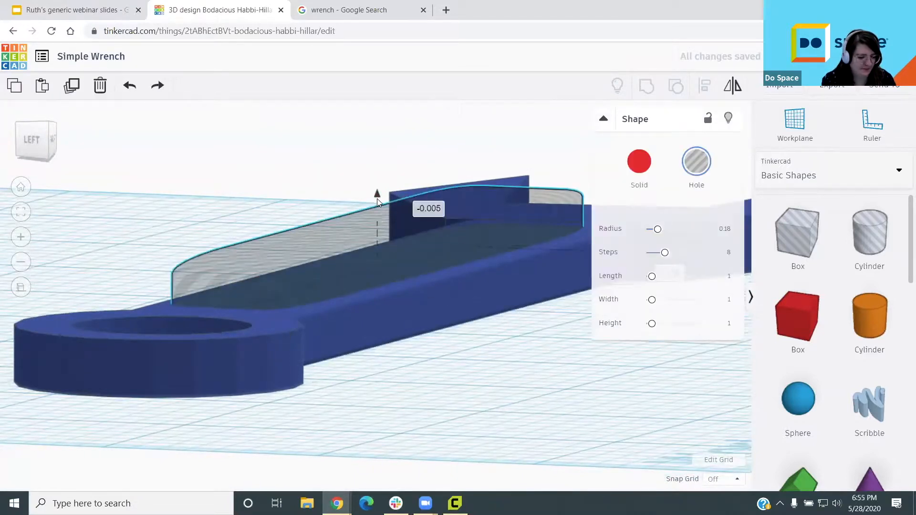
Step: Group the deepened hole with the wrench to cut the rounded recess into the handle
{"action": "left_click", "coordinate": [409, 330], "text": "shift"}
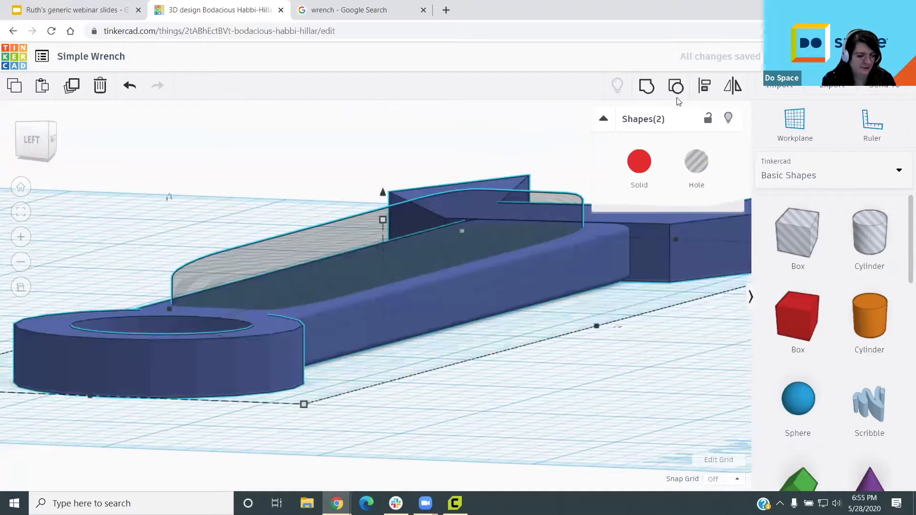
{"action": "key", "text": "ctrl+g"}
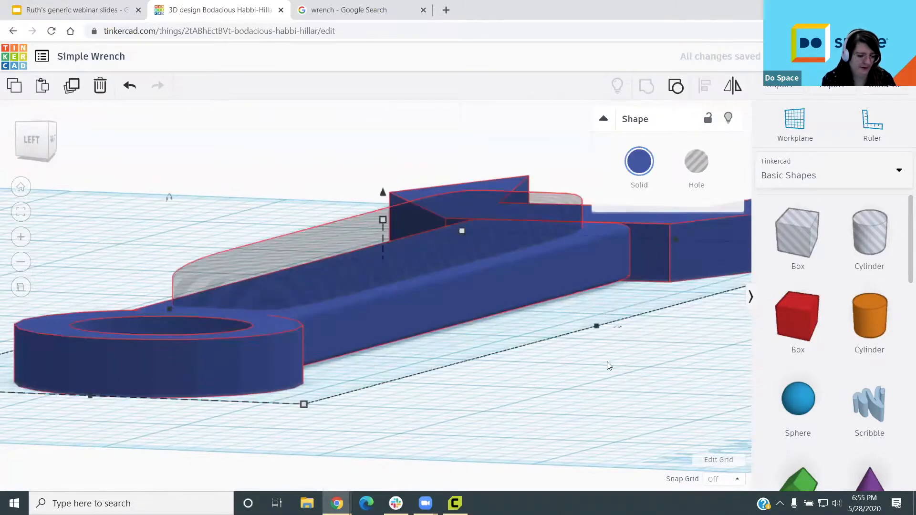
{"action": "left_click", "coordinate": [607, 362]}
Step: Return to perspective view and examine the recess in the handle from the jaw end
{"action": "right_click_drag", "start_coordinate": [529, 304], "coordinate": [171, 279]}
{"action": "scroll", "coordinate": [121, 310], "scroll_direction": "down", "scroll_amount": 3}
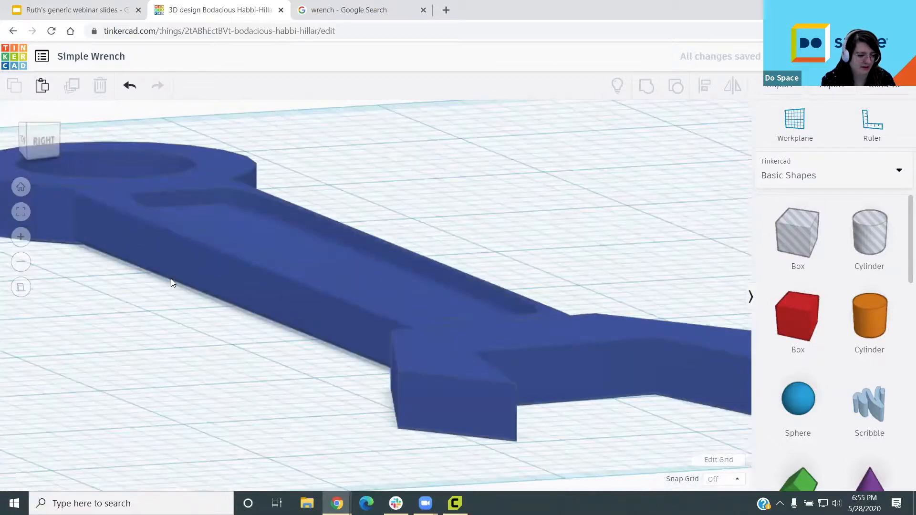
{"action": "left_click", "coordinate": [21, 287]}
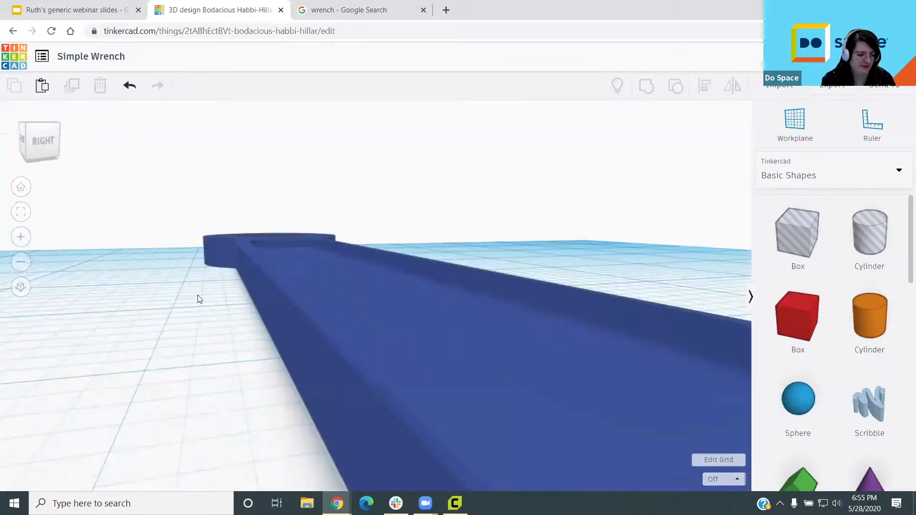
{"action": "scroll", "coordinate": [156, 307], "scroll_direction": "down", "scroll_amount": 5}
{"action": "scroll", "coordinate": [339, 329], "scroll_direction": "up", "scroll_amount": 5}
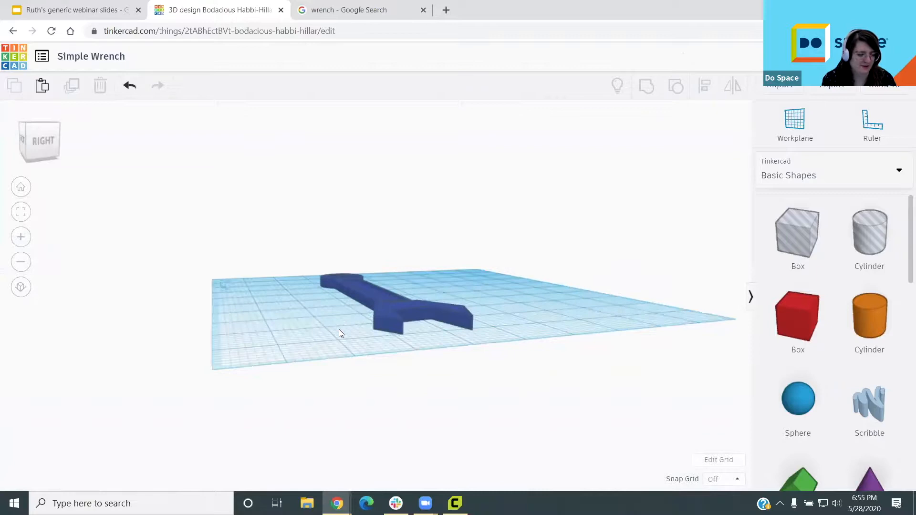
{"action": "scroll", "coordinate": [339, 333], "scroll_direction": "up", "scroll_amount": 3}
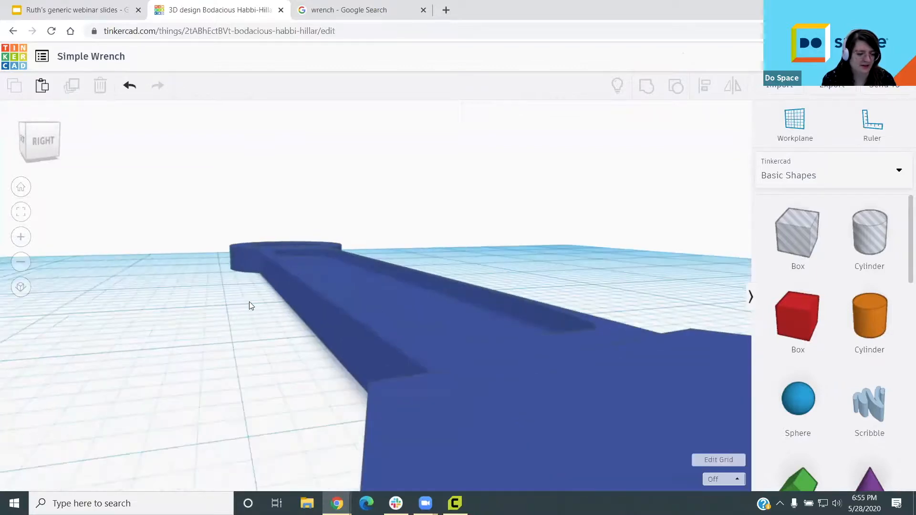
Step: Place a Text shape from Basic Shapes on the workplane beside the wrench handle
{"action": "right_click_drag", "start_coordinate": [301, 365], "coordinate": [475, 348]}
{"action": "scroll", "coordinate": [476, 340], "scroll_direction": "down", "scroll_amount": 3}
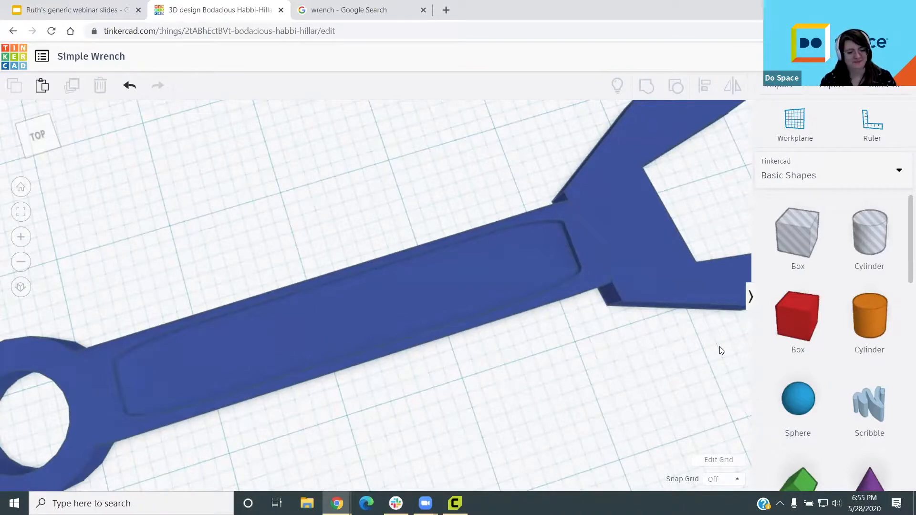
{"action": "scroll", "coordinate": [325, 187], "scroll_direction": "down", "scroll_amount": 4}
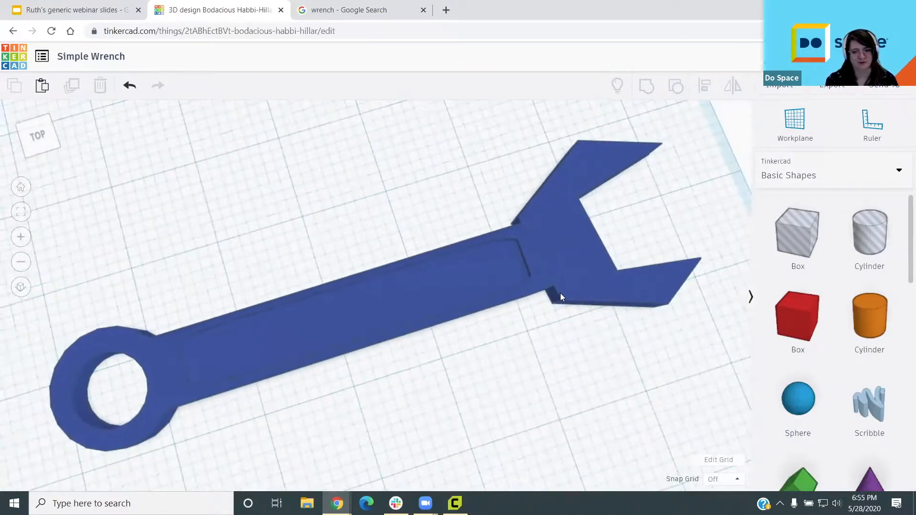
{"action": "right_click_drag", "start_coordinate": [440, 355], "coordinate": [677, 345]}
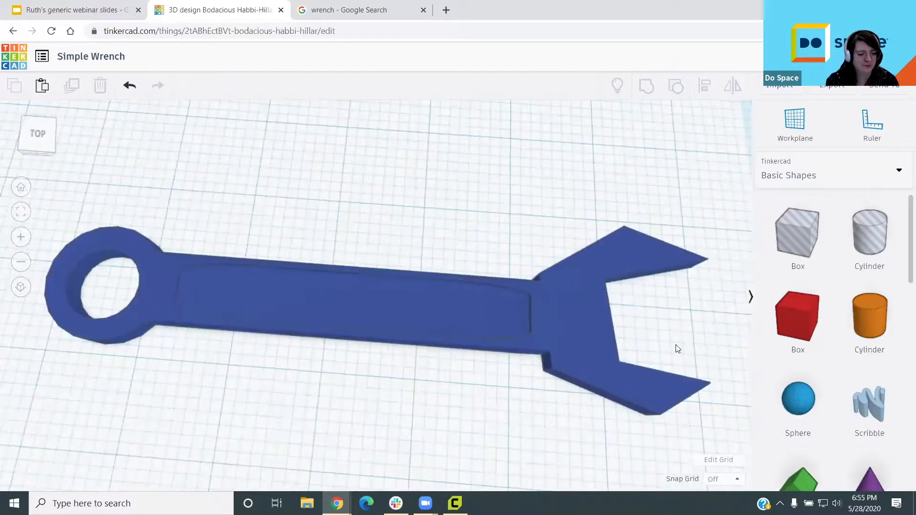
{"action": "scroll", "coordinate": [815, 350], "scroll_direction": "down", "scroll_amount": 2}
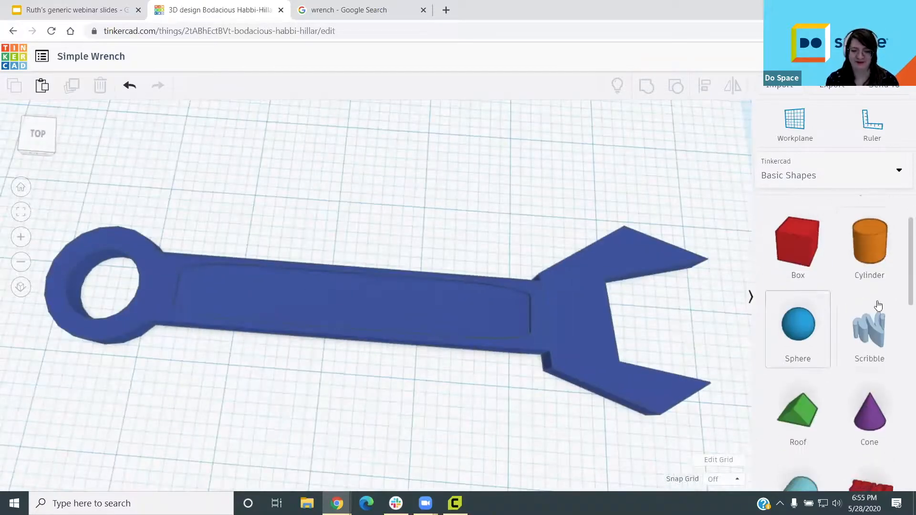
{"action": "scroll", "coordinate": [862, 298], "scroll_direction": "down", "scroll_amount": 3}
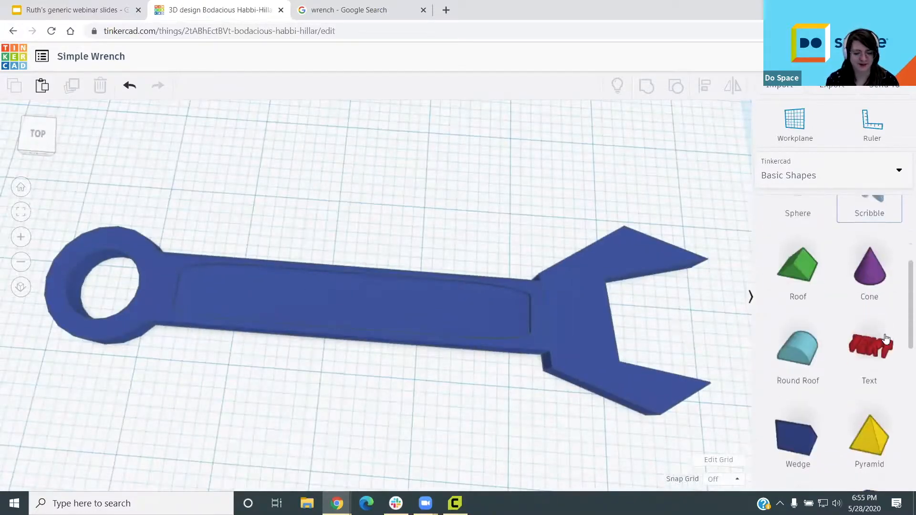
{"action": "left_click_drag", "start_coordinate": [854, 346], "coordinate": [333, 188]}
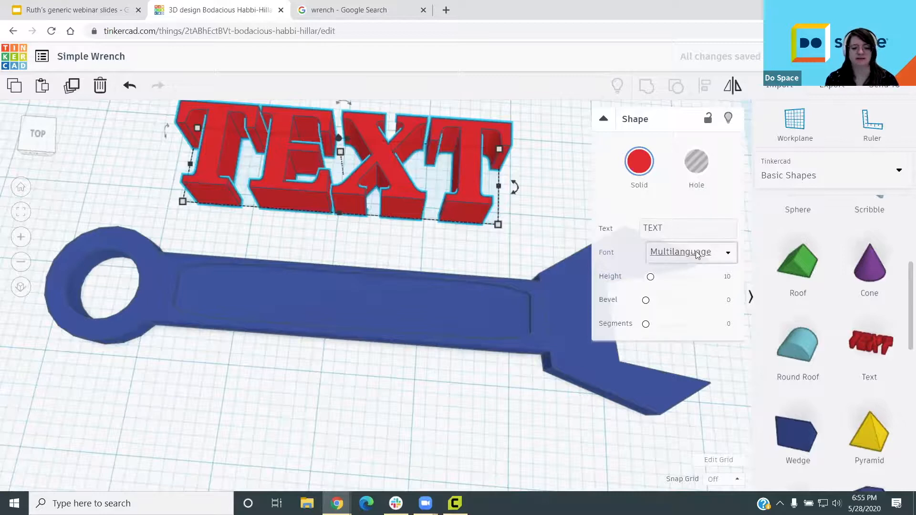
Step: Replace the default wording of the text shape with DO Space
{"action": "left_click_drag", "start_coordinate": [696, 235], "coordinate": [625, 237]}
{"action": "left_click", "coordinate": [703, 222]}
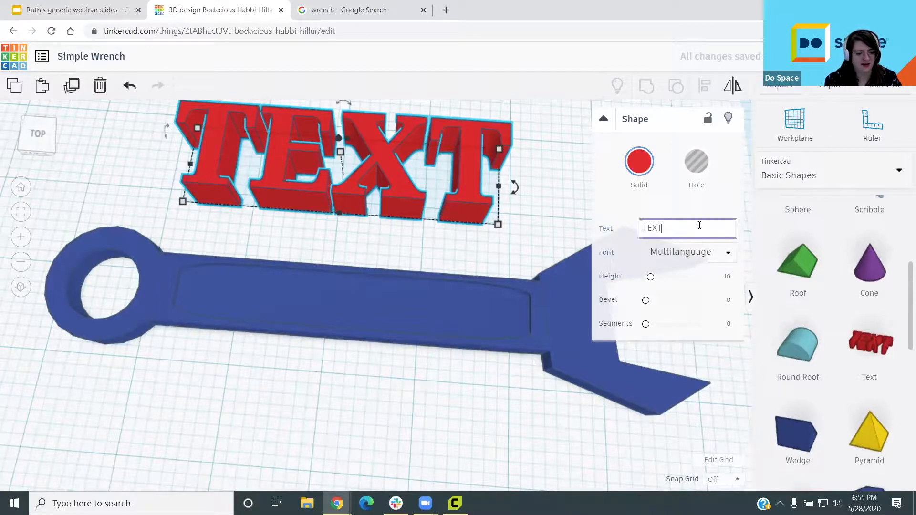
{"action": "key", "text": "BackSpace"}
{"action": "key", "text": "BackSpace"}
{"action": "key", "text": "BackSpace"}
{"action": "key", "text": "BackSpace"}
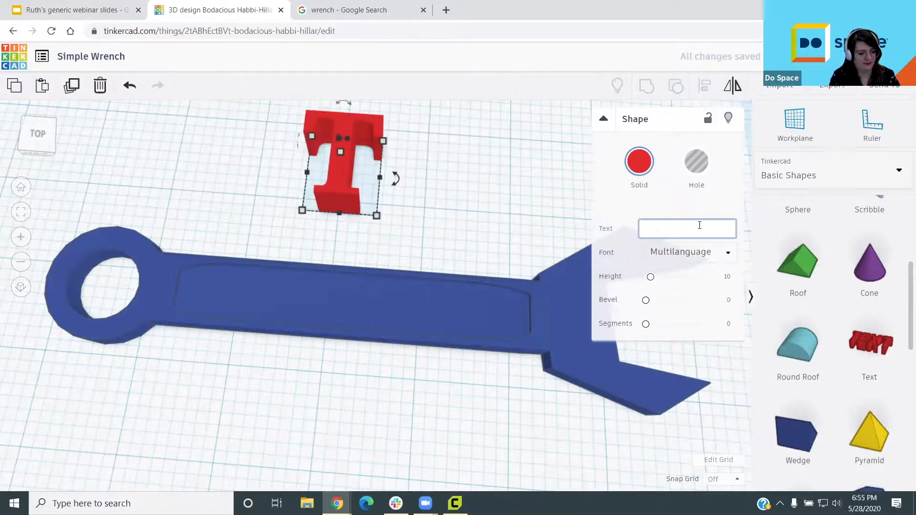
{"action": "type", "text": "DO Space"}
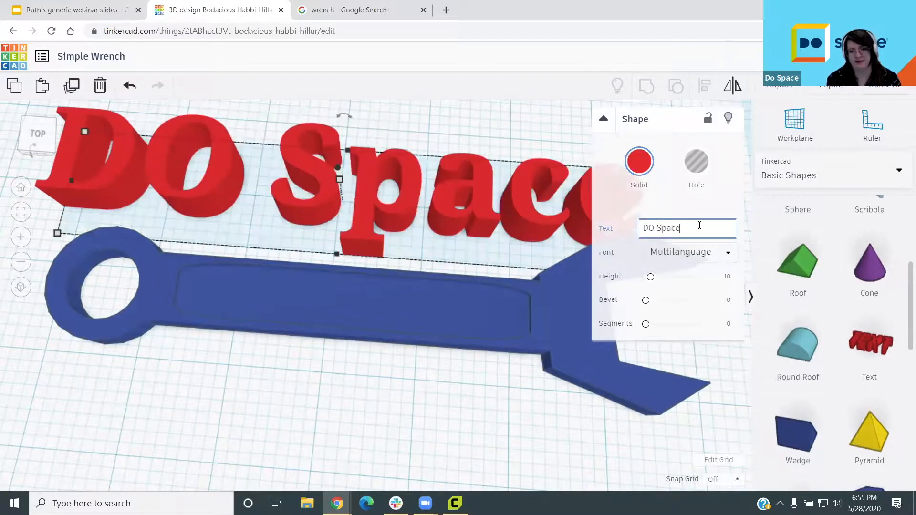
Step: Set the text shape's font to Sans and its wording to DO SPACE in capitals
{"action": "left_click_drag", "start_coordinate": [700, 227], "coordinate": [615, 228]}
{"action": "left_click", "coordinate": [705, 253]}
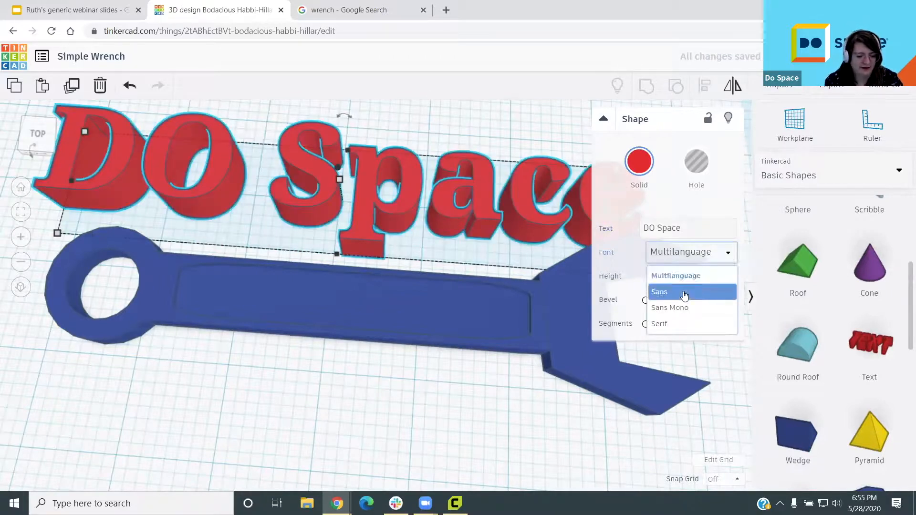
{"action": "left_click", "coordinate": [669, 293]}
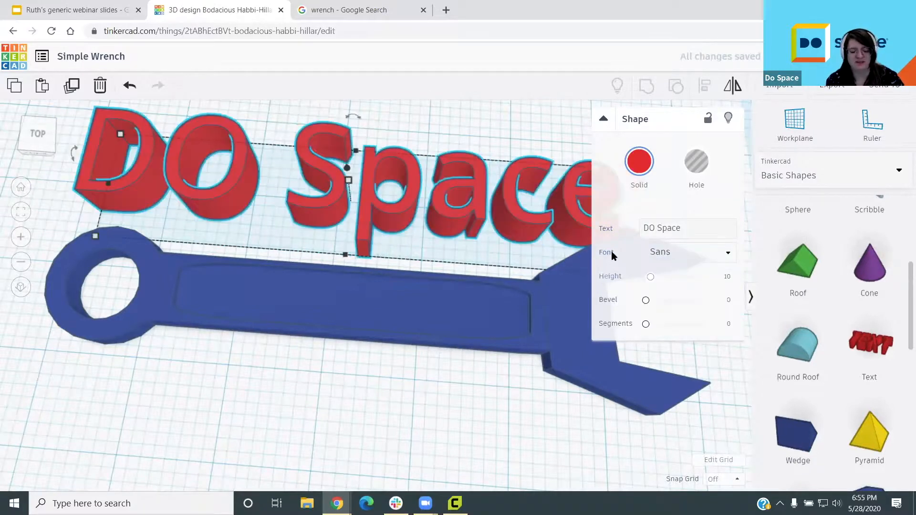
{"action": "left_click", "coordinate": [683, 228]}
{"action": "left_click_drag", "start_coordinate": [683, 228], "coordinate": [604, 225]}
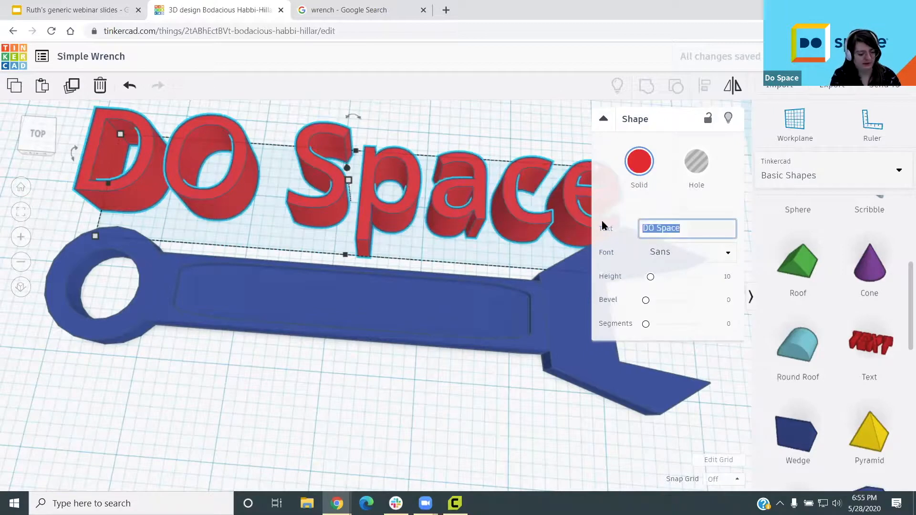
{"action": "type", "text": "DO SPACE"}
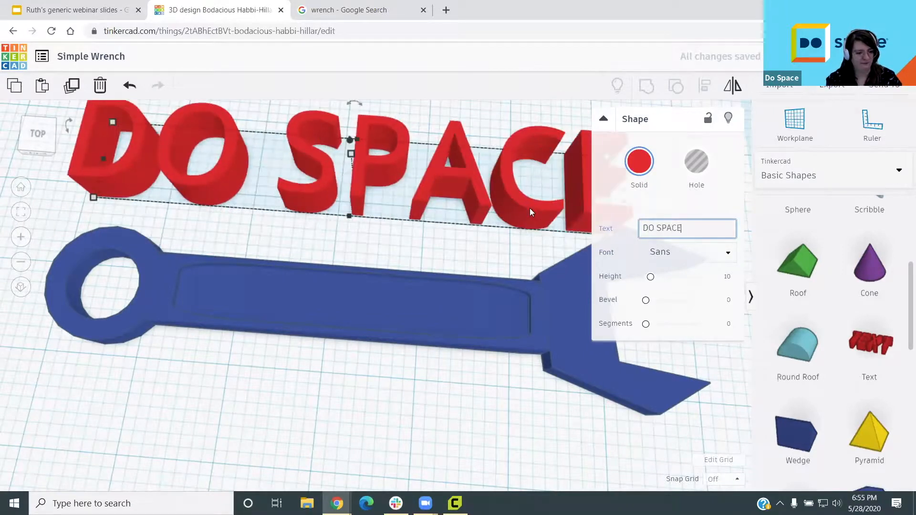
Step: Give the DO SPACE text a bevel of 1.28 with 1 segment
{"action": "scroll", "coordinate": [499, 245], "scroll_direction": "down", "scroll_amount": 3}
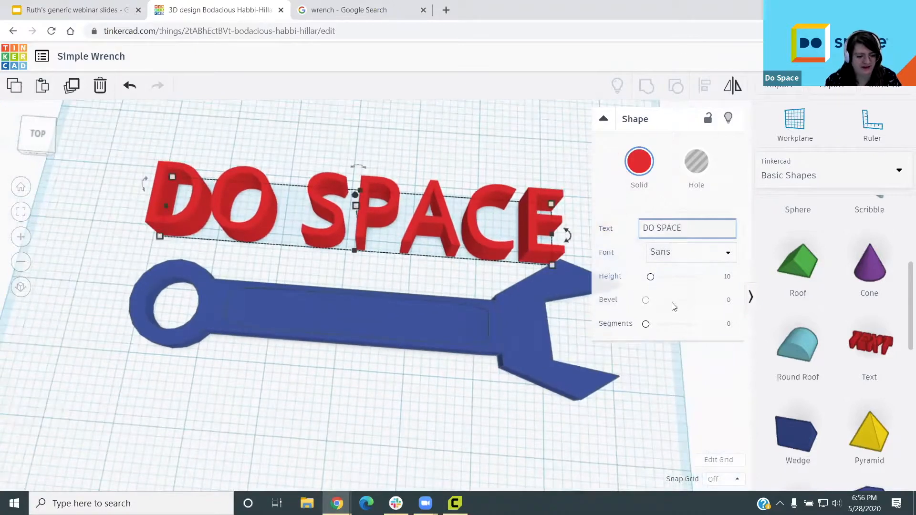
{"action": "left_click_drag", "start_coordinate": [654, 303], "coordinate": [706, 325]}
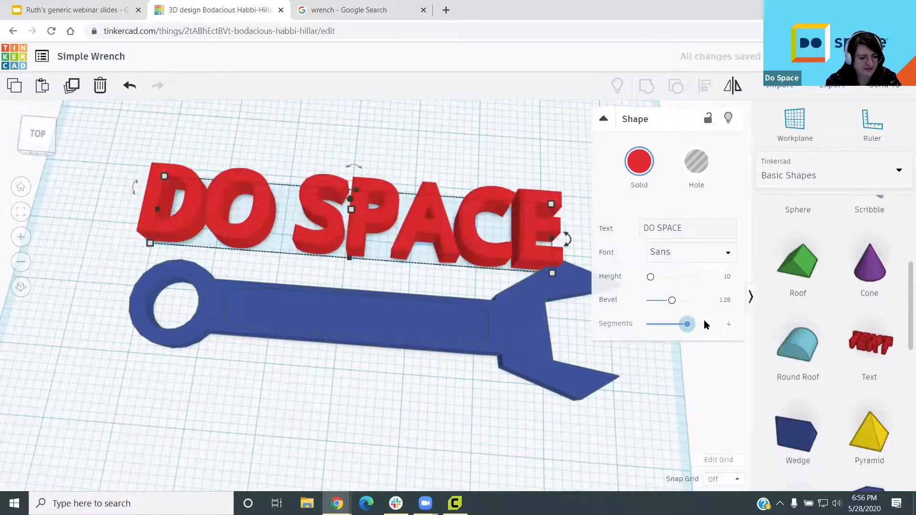
{"action": "mouse_move", "coordinate": [649, 325]}
{"action": "left_mouse_down"}
{"action": "mouse_move", "coordinate": [594, 320]}
{"action": "mouse_move", "coordinate": [666, 329]}
{"action": "mouse_move", "coordinate": [649, 331]}
{"action": "mouse_move", "coordinate": [656, 326]}
{"action": "left_mouse_up"}
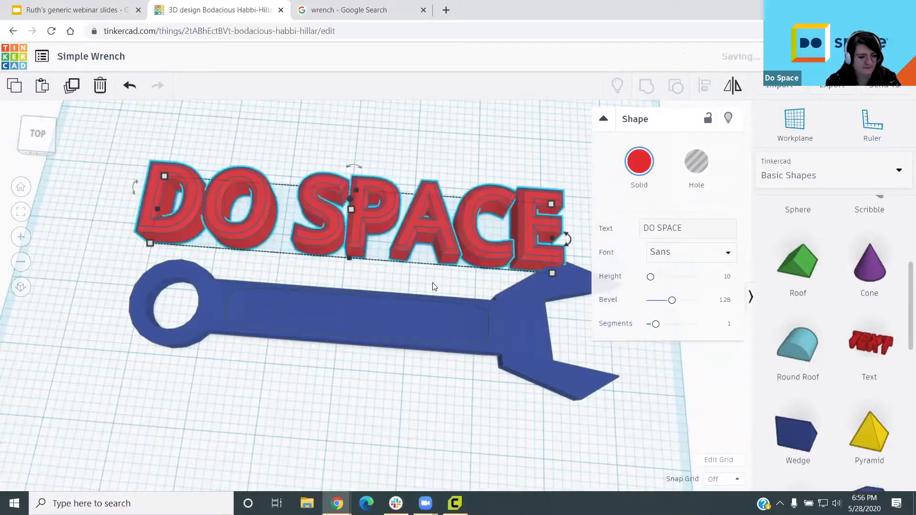
Step: Shrink the DO SPACE text to fit the handle and move it into the recess
{"action": "scroll", "coordinate": [420, 300], "scroll_direction": "up", "scroll_amount": 3}
{"action": "mouse_move", "coordinate": [329, 267]}
{"action": "right_mouse_down"}
{"action": "mouse_move", "coordinate": [396, 221]}
{"action": "mouse_move", "coordinate": [345, 265]}
{"action": "right_mouse_up"}
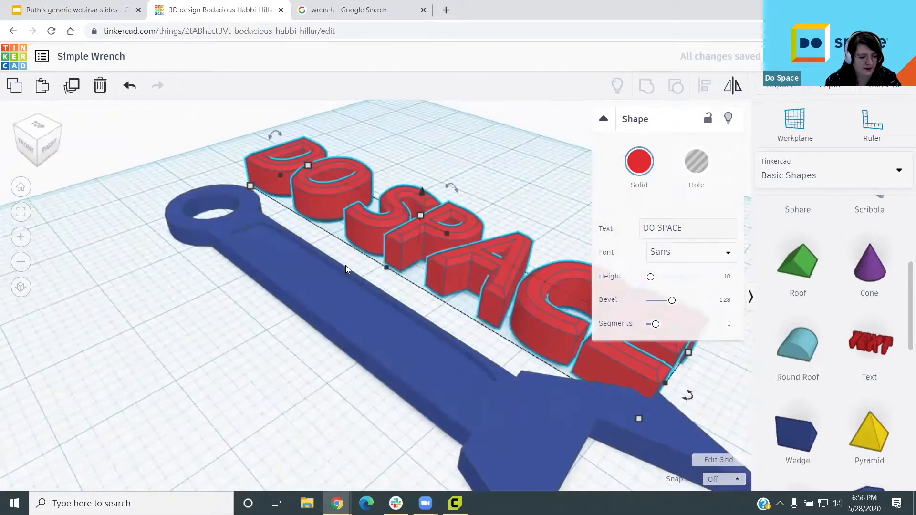
{"action": "right_click_drag", "start_coordinate": [285, 261], "coordinate": [553, 237]}
{"action": "left_click_drag", "start_coordinate": [553, 238], "coordinate": [397, 201]}
{"action": "left_click_drag", "start_coordinate": [415, 311], "coordinate": [426, 351]}
{"action": "right_click_drag", "start_coordinate": [426, 351], "coordinate": [305, 280]}
{"action": "left_click_drag", "start_coordinate": [427, 309], "coordinate": [391, 334]}
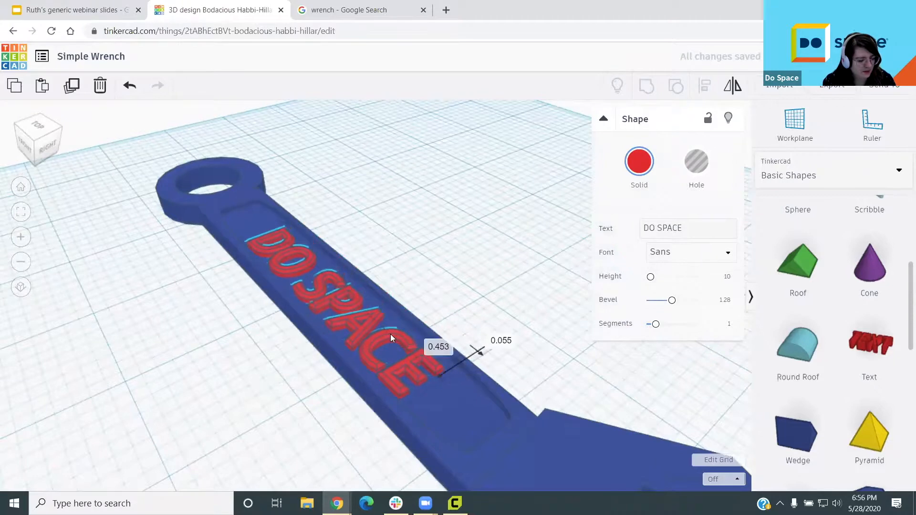
Step: Enlarge the text proportionally in an orthographic top view and center it within the handle's recess
{"action": "left_click", "coordinate": [29, 124]}
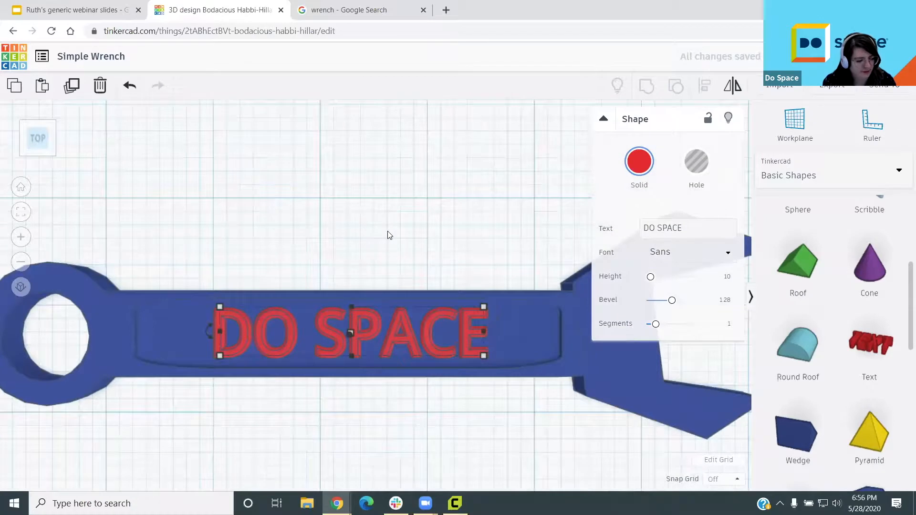
{"action": "left_click", "coordinate": [21, 286]}
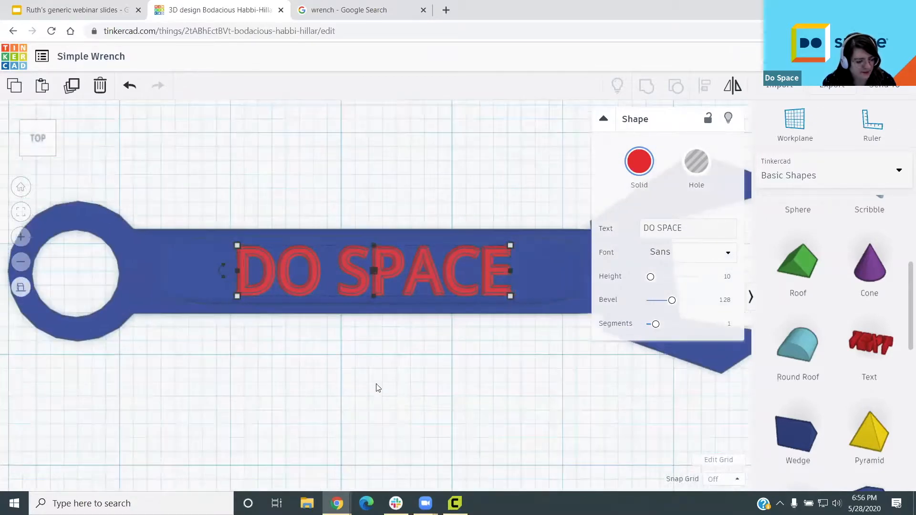
{"action": "scroll", "coordinate": [376, 388], "scroll_direction": "up", "scroll_amount": 5}
{"action": "scroll", "coordinate": [377, 388], "scroll_direction": "down", "scroll_amount": 4}
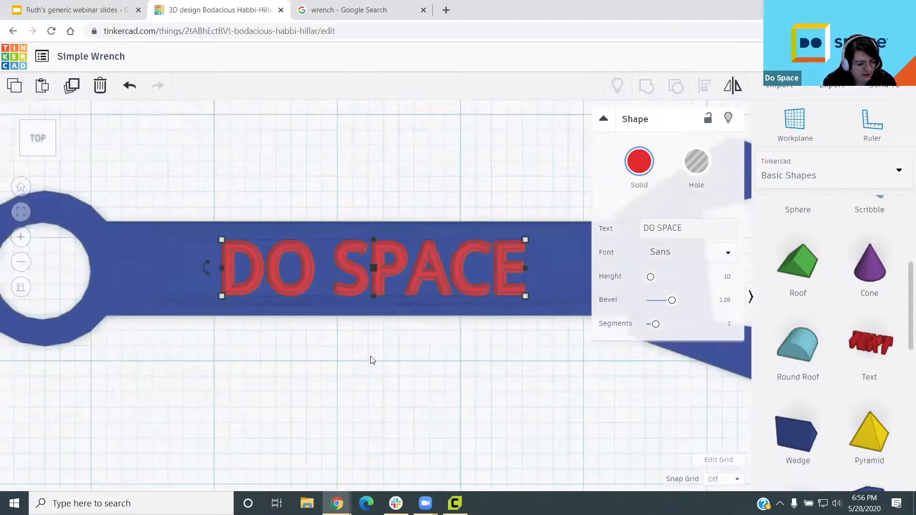
{"action": "scroll", "coordinate": [375, 355], "scroll_direction": "down", "scroll_amount": 2}
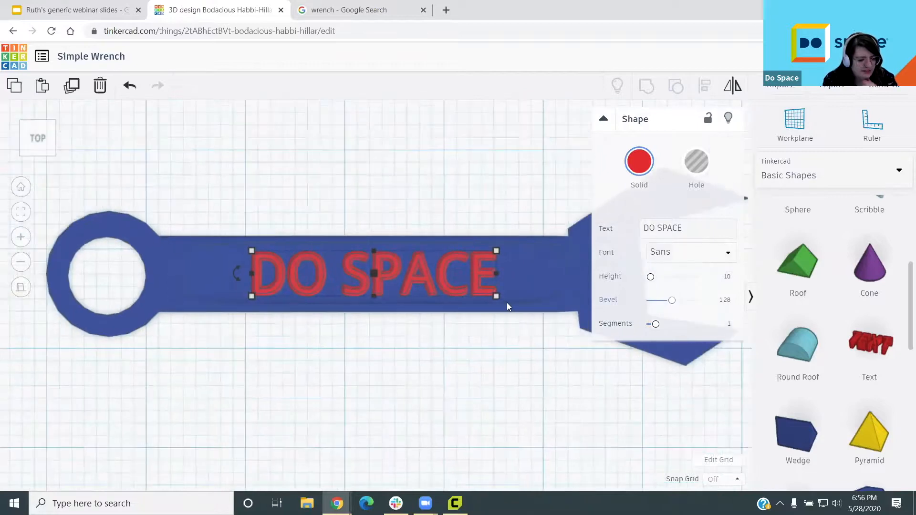
{"action": "mouse_move", "coordinate": [497, 298]}
{"action": "left_mouse_down", "text": "shift"}
{"action": "mouse_move", "coordinate": [515, 305]}
{"action": "mouse_move", "coordinate": [505, 304]}
{"action": "left_mouse_up", "text": "shift"}
{"action": "left_click_drag", "start_coordinate": [419, 279], "coordinate": [387, 273]}
{"action": "left_click_drag", "start_coordinate": [514, 301], "coordinate": [547, 305], "text": "shift"}
{"action": "left_click_drag", "start_coordinate": [414, 262], "coordinate": [400, 258]}
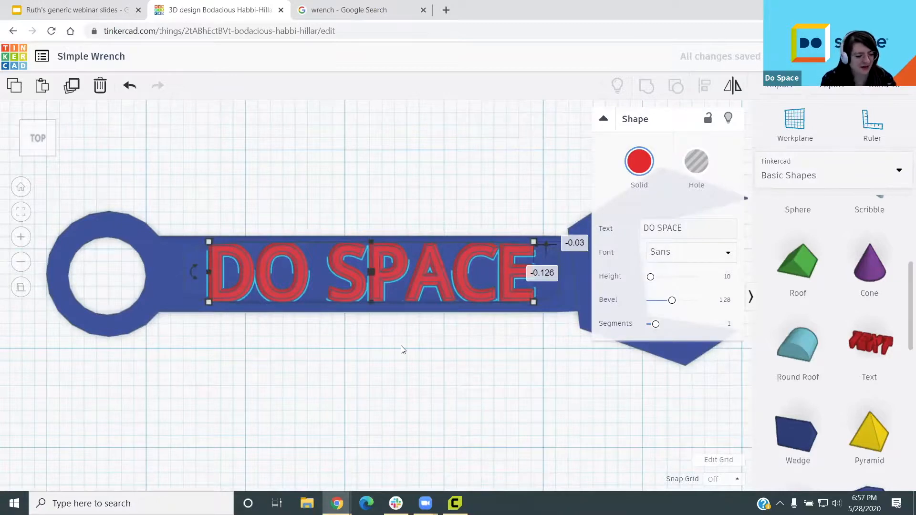
Step: Set the DO SPACE text's height to 9
{"action": "scroll", "coordinate": [396, 351], "scroll_direction": "down", "scroll_amount": 3}
{"action": "right_click_drag", "start_coordinate": [394, 307], "coordinate": [393, 268]}
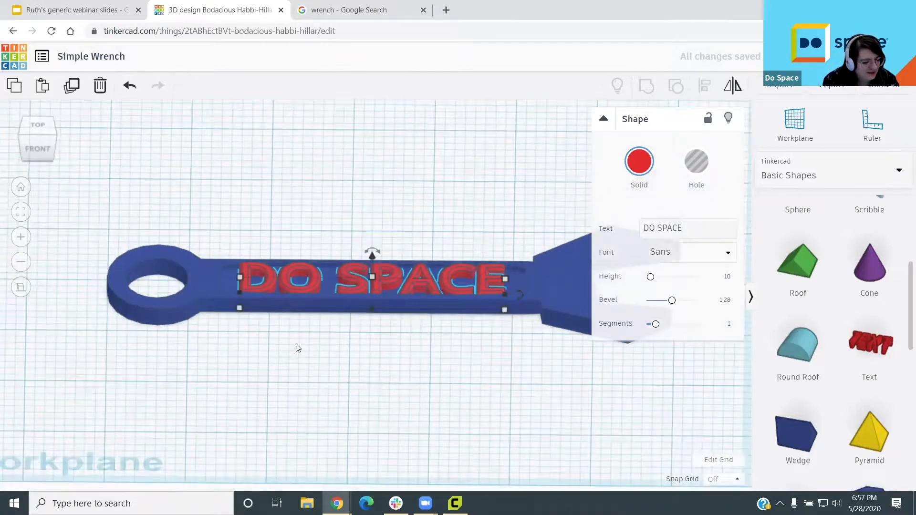
{"action": "scroll", "coordinate": [312, 346], "scroll_direction": "up", "scroll_amount": 4}
{"action": "right_click_drag", "start_coordinate": [302, 322], "coordinate": [313, 395]}
{"action": "right_click_drag", "start_coordinate": [285, 304], "coordinate": [735, 278]}
{"action": "left_click", "coordinate": [728, 278]}
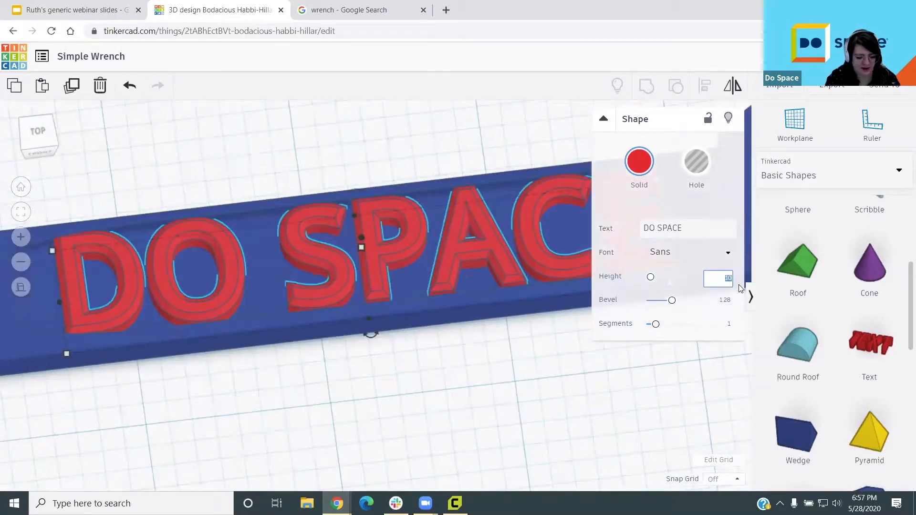
{"action": "key", "text": "Return"}
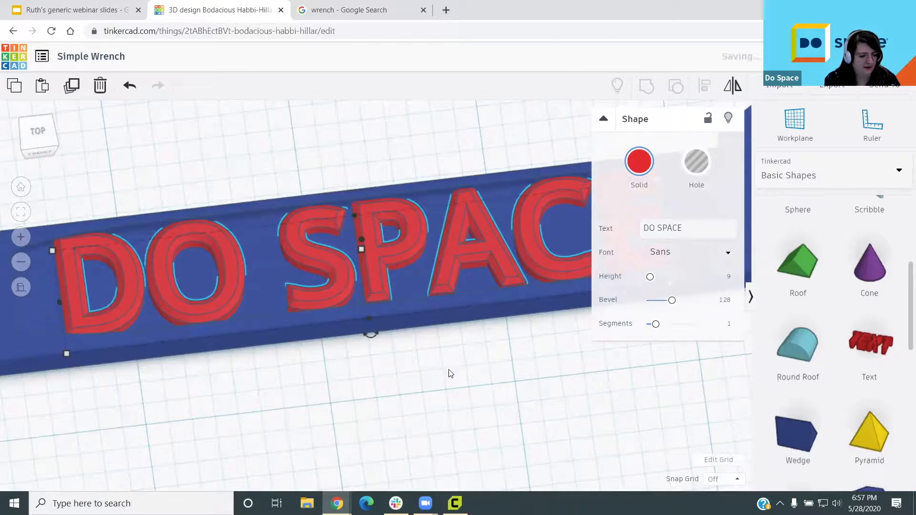
Step: Shift the text vertically by 0.028 and check from a low angle how it sits in the recess
{"action": "scroll", "coordinate": [462, 371], "scroll_direction": "down", "scroll_amount": 2}
{"action": "right_click_drag", "start_coordinate": [462, 370], "coordinate": [367, 240]}
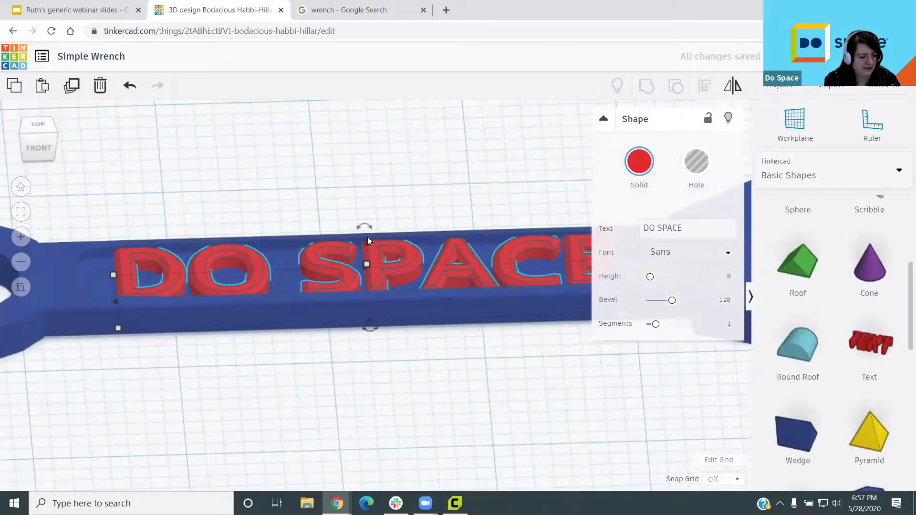
{"action": "scroll", "coordinate": [318, 252], "scroll_direction": "up", "scroll_amount": 5}
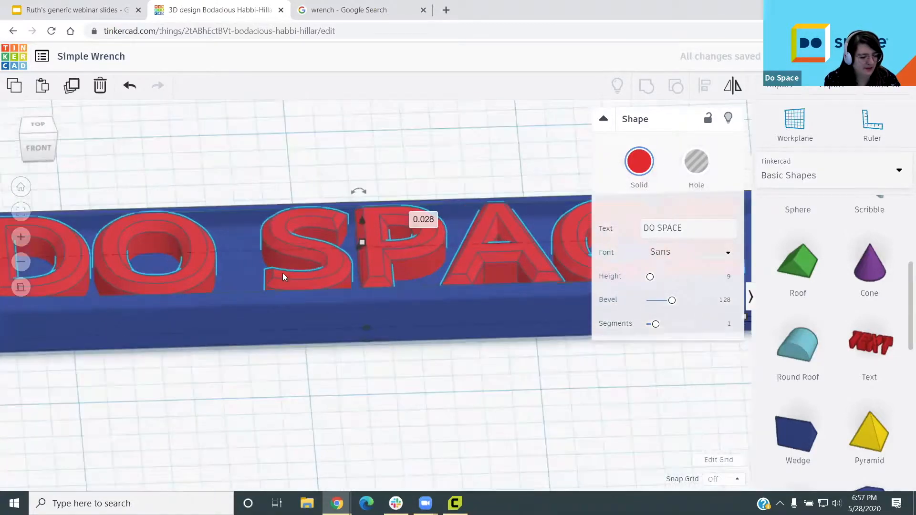
{"action": "middle_click_drag", "start_coordinate": [333, 300], "coordinate": [328, 345]}
{"action": "scroll", "coordinate": [327, 345], "scroll_direction": "up", "scroll_amount": 4}
{"action": "right_click_drag", "start_coordinate": [346, 323], "coordinate": [334, 253]}
{"action": "right_click_drag", "start_coordinate": [282, 363], "coordinate": [456, 422]}
Step: Stretch the letters slightly across the handle's width and inspect their fit in the recess up close
{"action": "scroll", "coordinate": [388, 323], "scroll_direction": "down", "scroll_amount": 5}
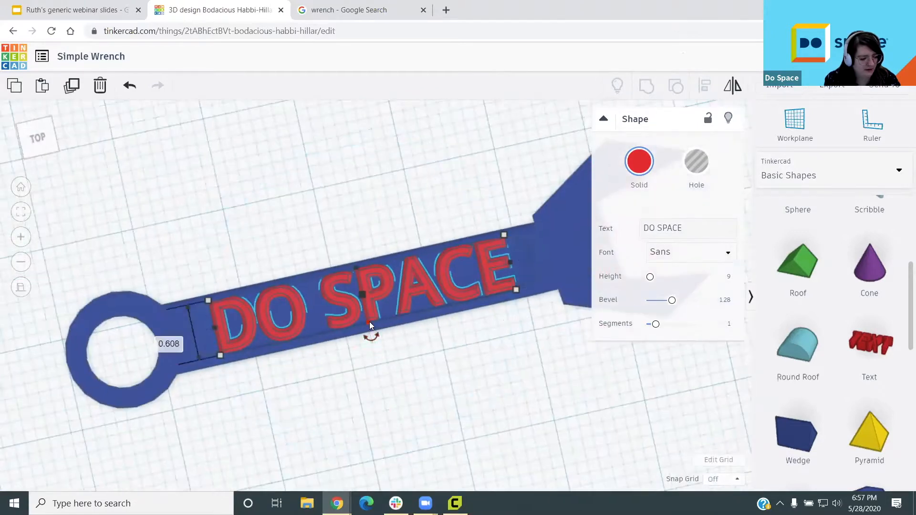
{"action": "left_click_drag", "start_coordinate": [370, 330], "coordinate": [373, 336]}
{"action": "scroll", "coordinate": [373, 343], "scroll_direction": "up", "scroll_amount": 5}
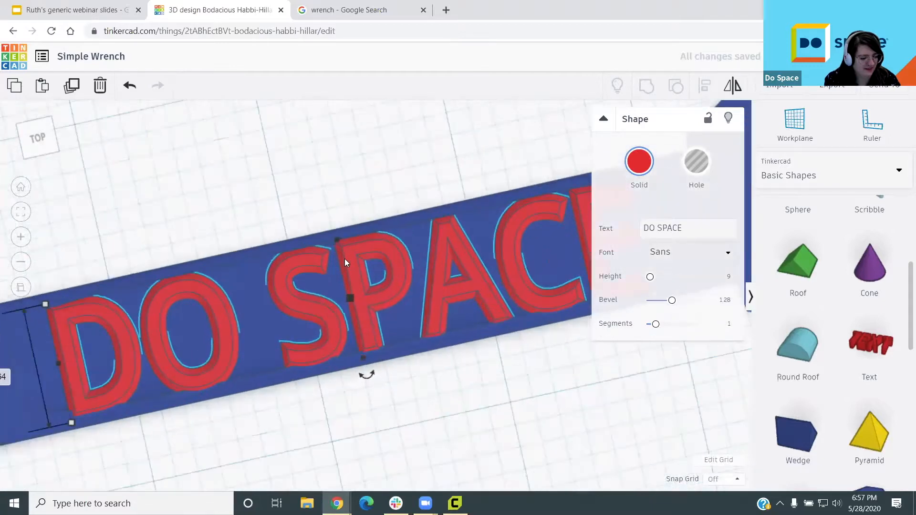
{"action": "right_click_drag", "start_coordinate": [345, 259], "coordinate": [299, 244]}
{"action": "right_click_drag", "start_coordinate": [258, 268], "coordinate": [143, 325]}
{"action": "scroll", "coordinate": [329, 348], "scroll_direction": "up", "scroll_amount": 4}
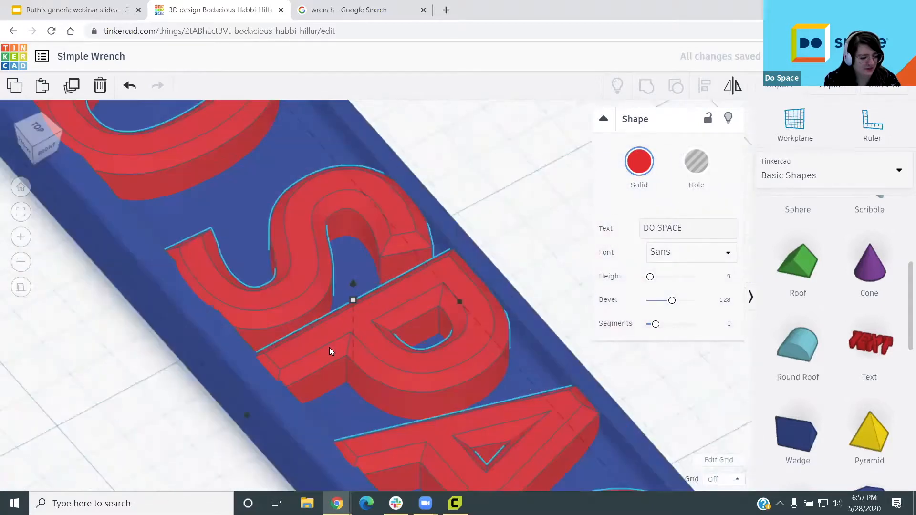
{"action": "right_click_drag", "start_coordinate": [330, 348], "coordinate": [422, 399]}
Step: Select the wrench together with the DO SPACE text and group them into one object
{"action": "scroll", "coordinate": [363, 376], "scroll_direction": "down", "scroll_amount": 5}
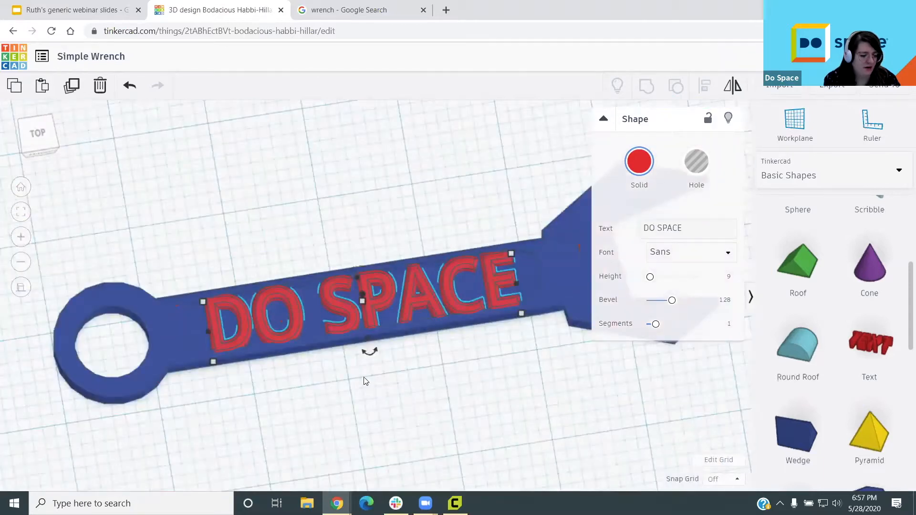
{"action": "scroll", "coordinate": [365, 381], "scroll_direction": "down", "scroll_amount": 5}
{"action": "scroll", "coordinate": [415, 330], "scroll_direction": "up", "scroll_amount": 4}
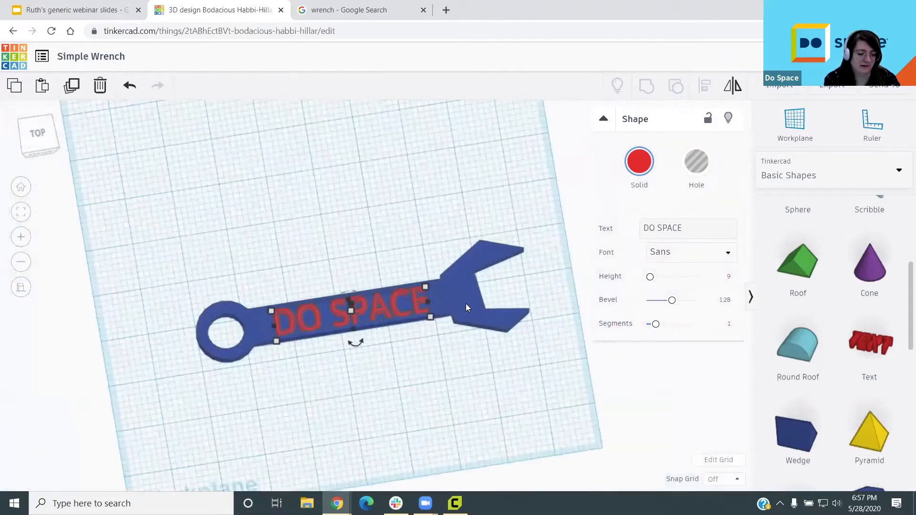
{"action": "left_click", "coordinate": [470, 302], "text": "shift"}
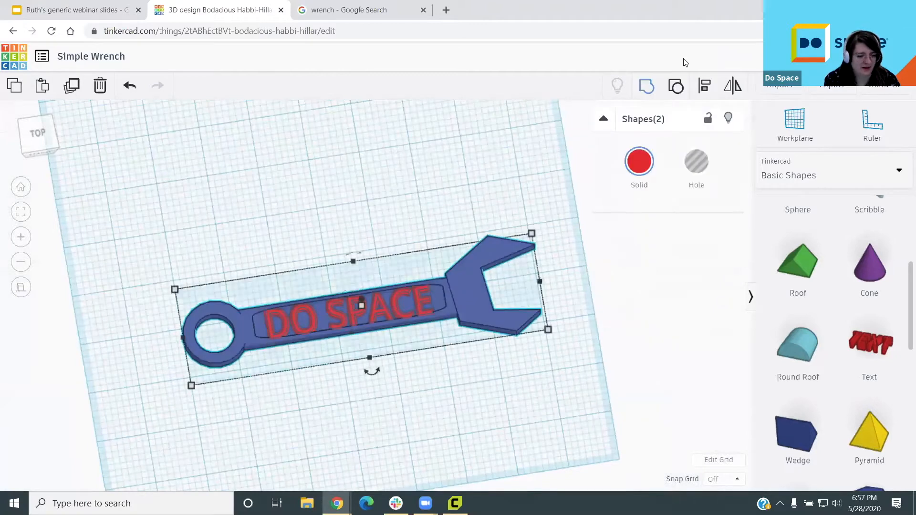
{"action": "left_click", "coordinate": [646, 89]}
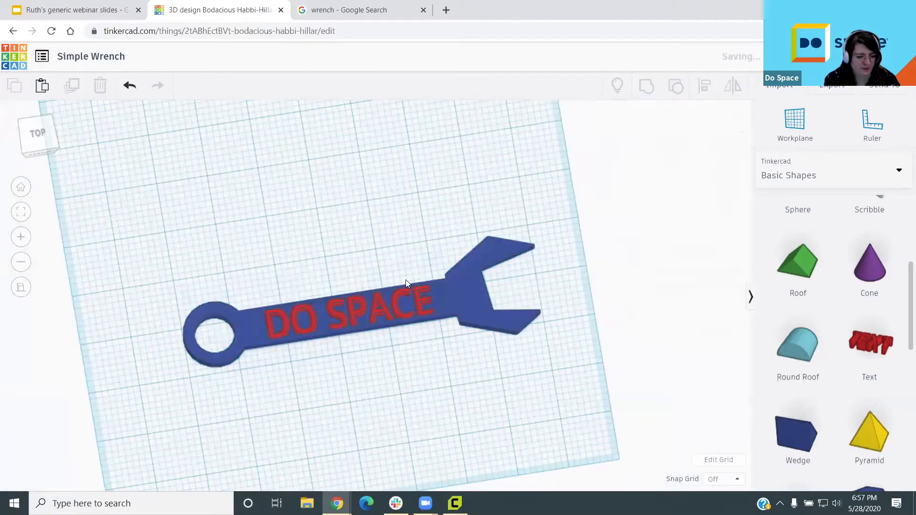
Step: Select the grouped wrench and export only the selected shape as an .STL file for 3D printing
{"action": "left_click", "coordinate": [337, 164]}
{"action": "right_click_drag", "start_coordinate": [337, 162], "coordinate": [407, 183]}
{"action": "scroll", "coordinate": [408, 182], "scroll_direction": "up", "scroll_amount": 2}
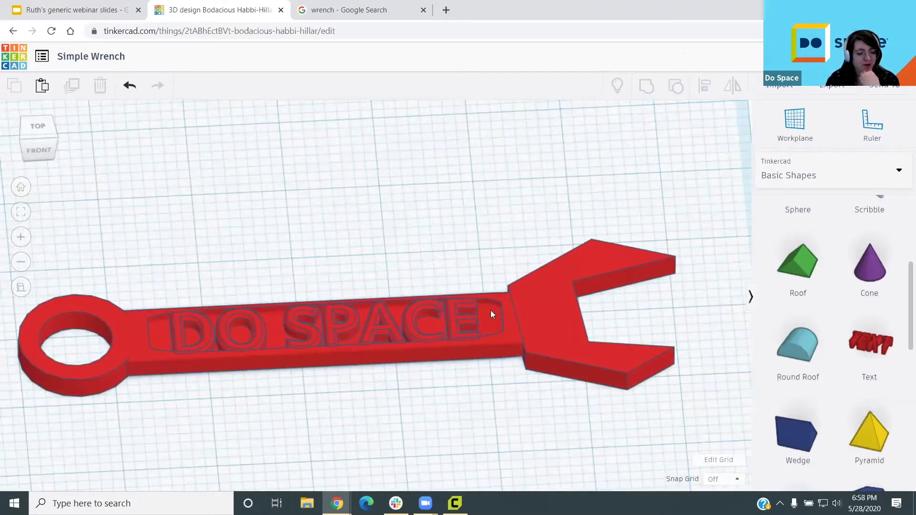
{"action": "left_click", "coordinate": [561, 313]}
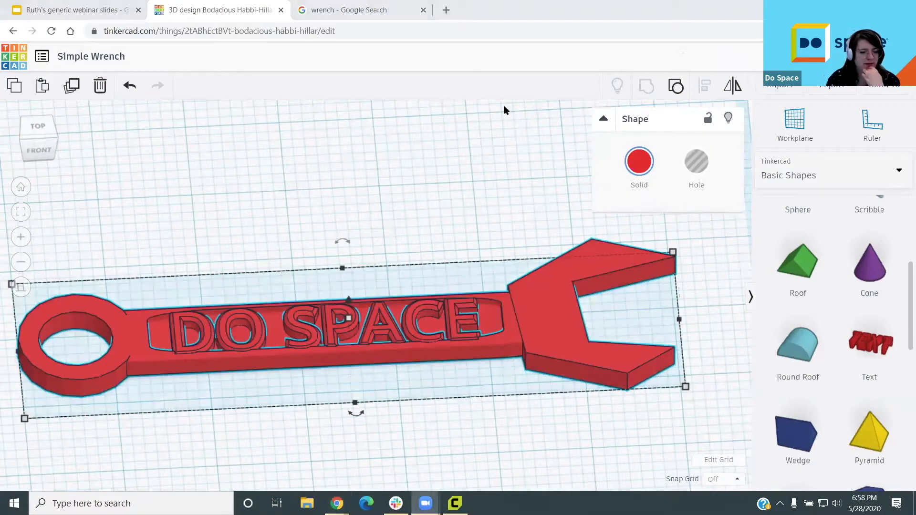
{"action": "left_click_drag", "start_coordinate": [796, 87], "coordinate": [830, 100]}
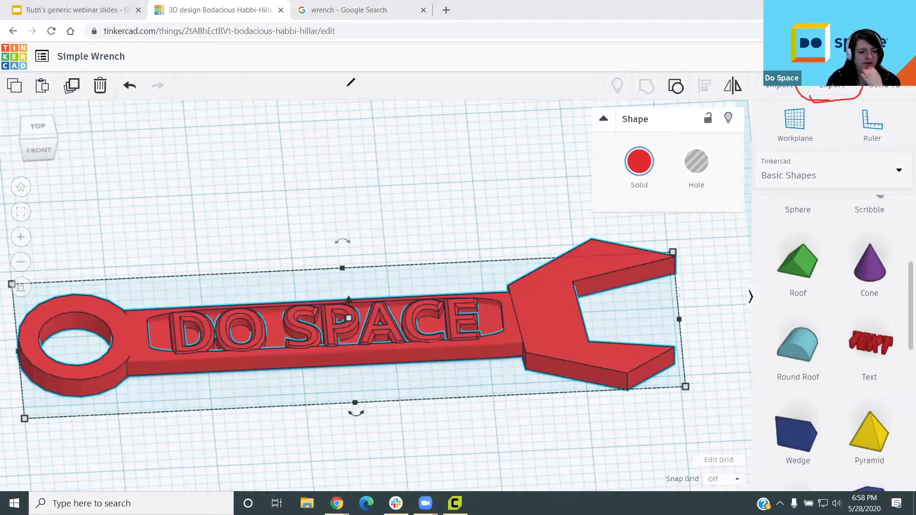
{"action": "left_click", "coordinate": [832, 85]}
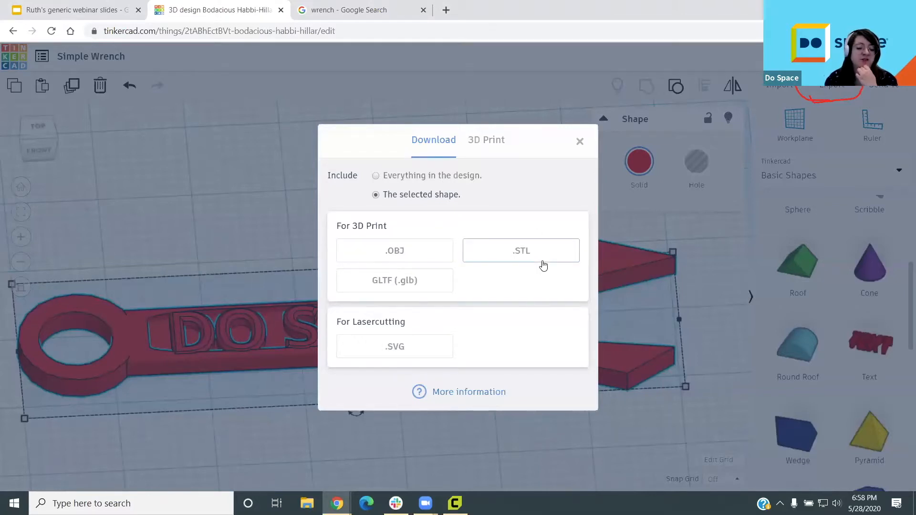
{"action": "left_click", "coordinate": [542, 263]}
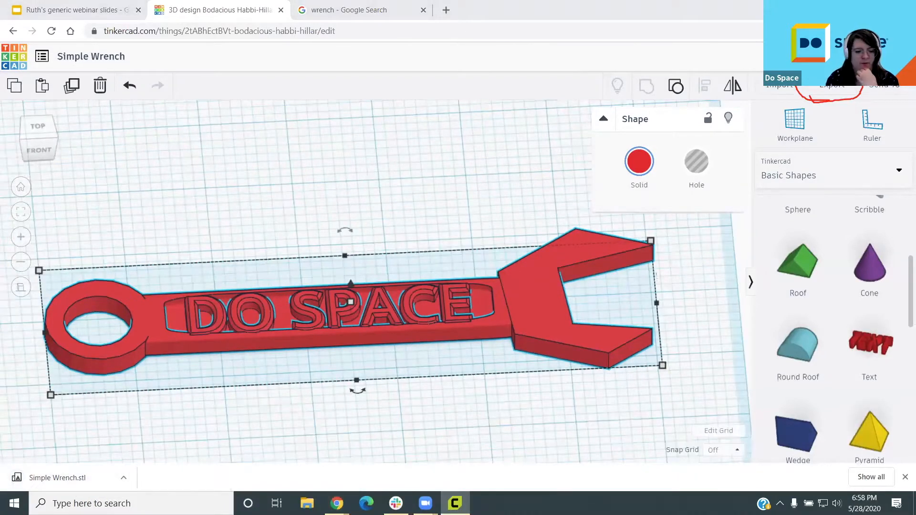
Step: Switch to Cura LulzBot Edition and delete the octopus model from the build plate
{"action": "left_click_drag", "start_coordinate": [498, 141], "coordinate": [515, 141]}
{"action": "left_click", "coordinate": [508, 135]}
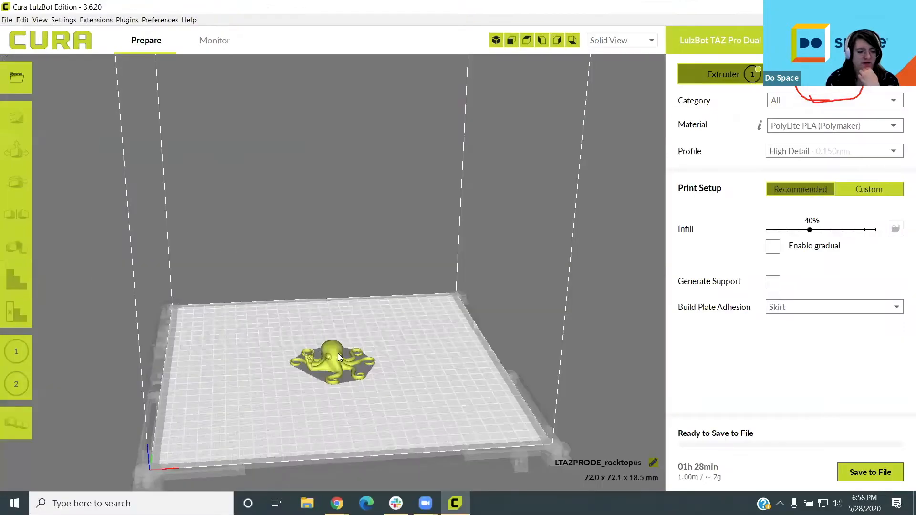
{"action": "left_click", "coordinate": [333, 354]}
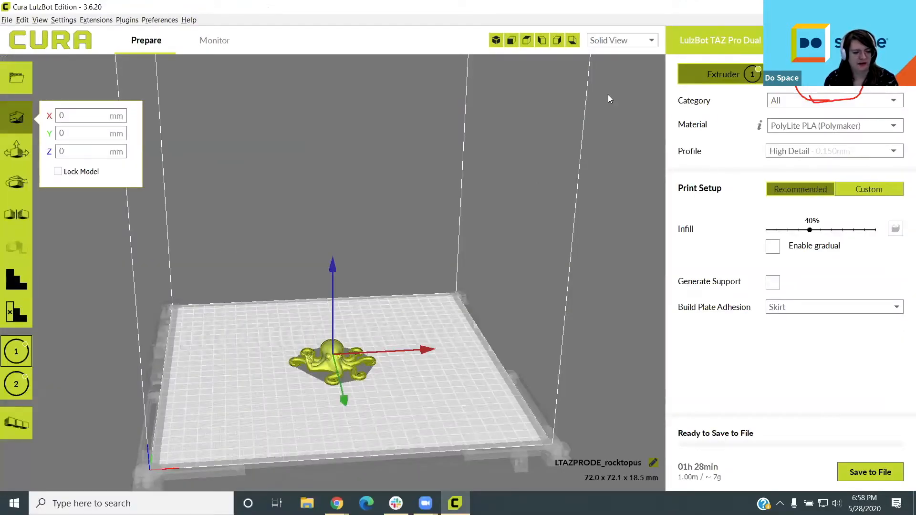
{"action": "left_click", "coordinate": [350, 414]}
{"action": "left_click", "coordinate": [316, 358]}
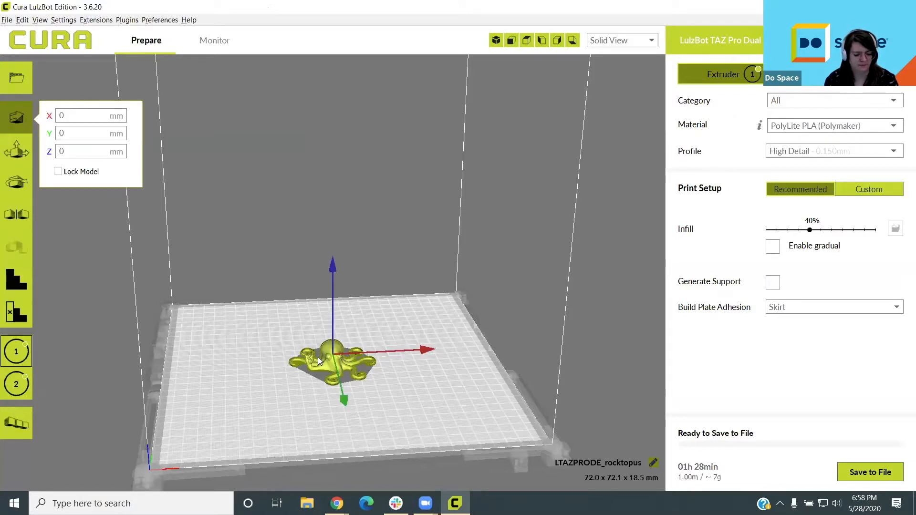
{"action": "key", "text": "Delete"}
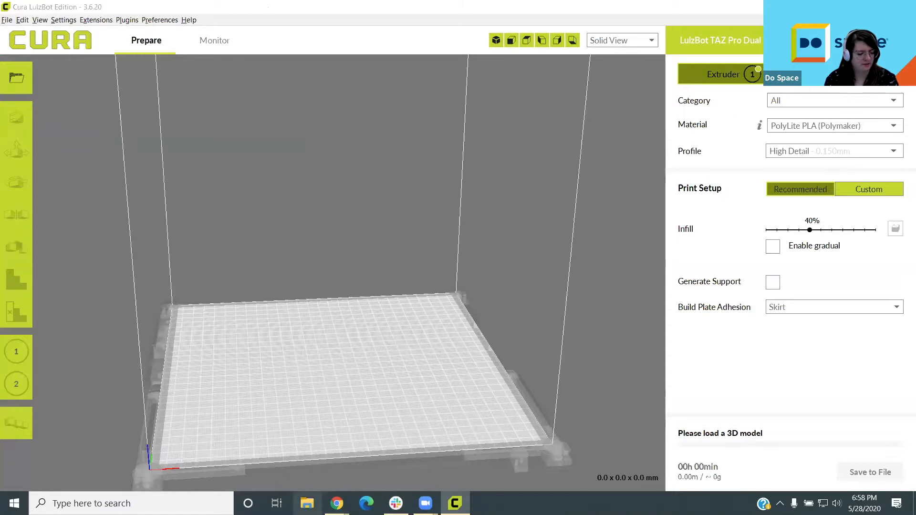
Step: Try to bring the Simple Wrench file from the Downloads folder in File Explorer onto Cura's build plate
{"action": "left_click", "coordinate": [307, 504]}
{"action": "left_click", "coordinate": [176, 187]}
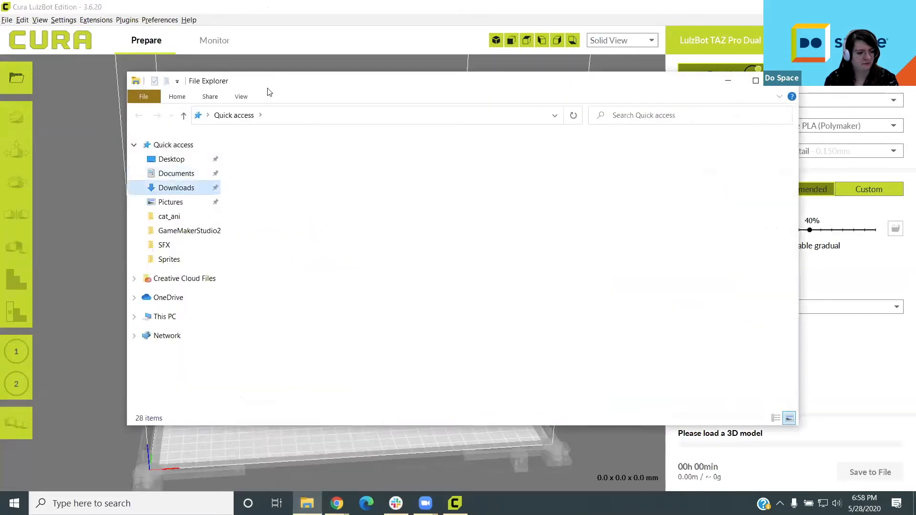
{"action": "left_click_drag", "start_coordinate": [296, 91], "coordinate": [529, 101]}
{"action": "left_click_drag", "start_coordinate": [495, 191], "coordinate": [302, 351]}
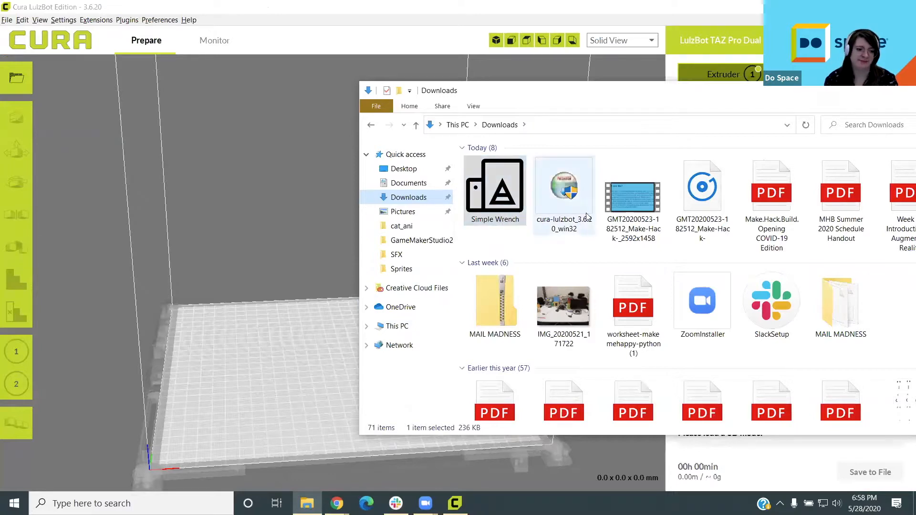
{"action": "left_click_drag", "start_coordinate": [596, 94], "coordinate": [739, 109]}
{"action": "scroll", "coordinate": [407, 318], "scroll_direction": "down", "scroll_amount": 3}
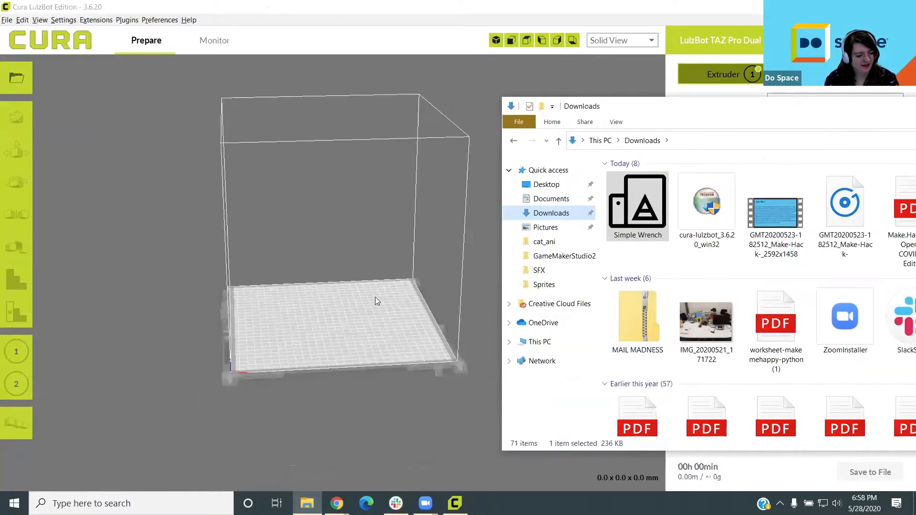
{"action": "left_click", "coordinate": [365, 280]}
{"action": "scroll", "coordinate": [363, 279], "scroll_direction": "up", "scroll_amount": 5}
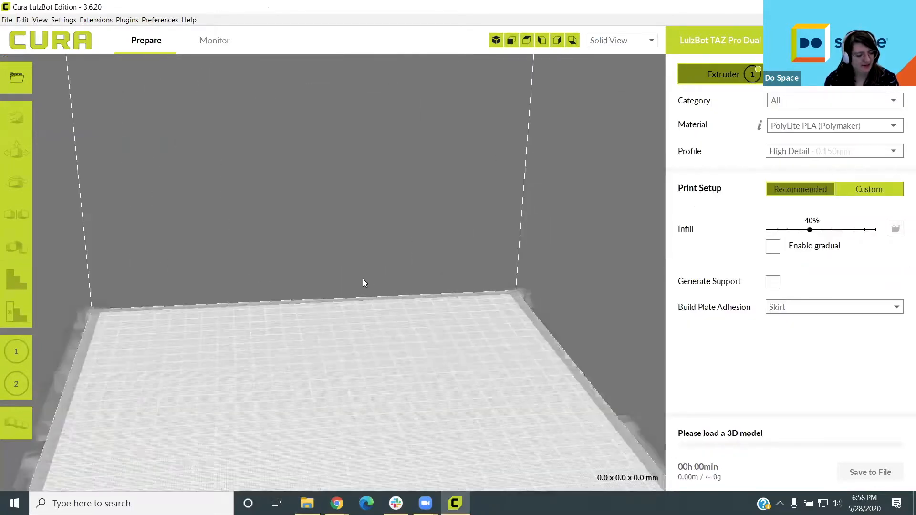
Step: Load the Simple Wrench file from the Downloads folder onto the build plate
{"action": "left_click", "coordinate": [17, 75]}
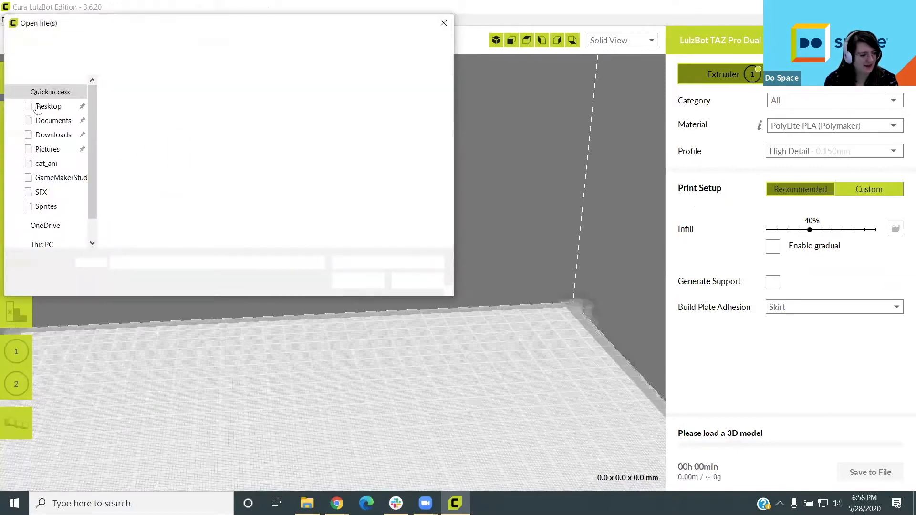
{"action": "left_click", "coordinate": [42, 136]}
{"action": "left_click", "coordinate": [162, 119]}
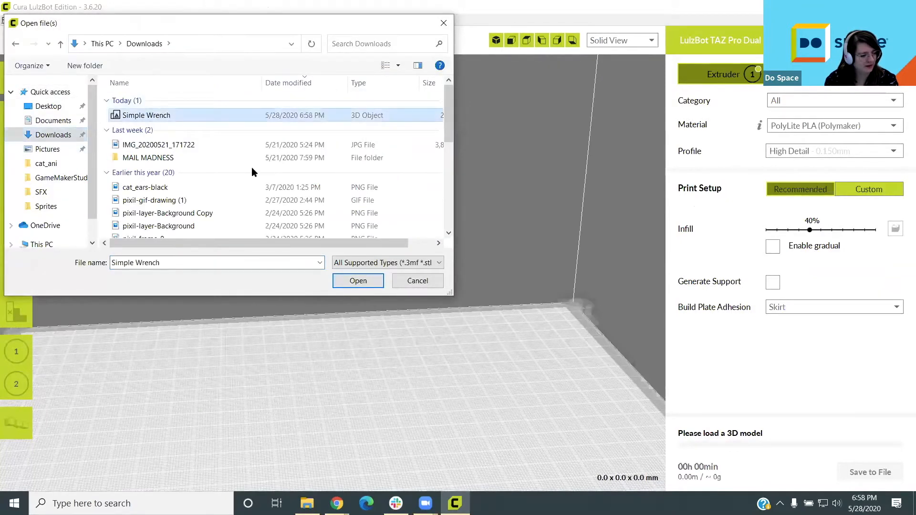
{"action": "left_click", "coordinate": [375, 280]}
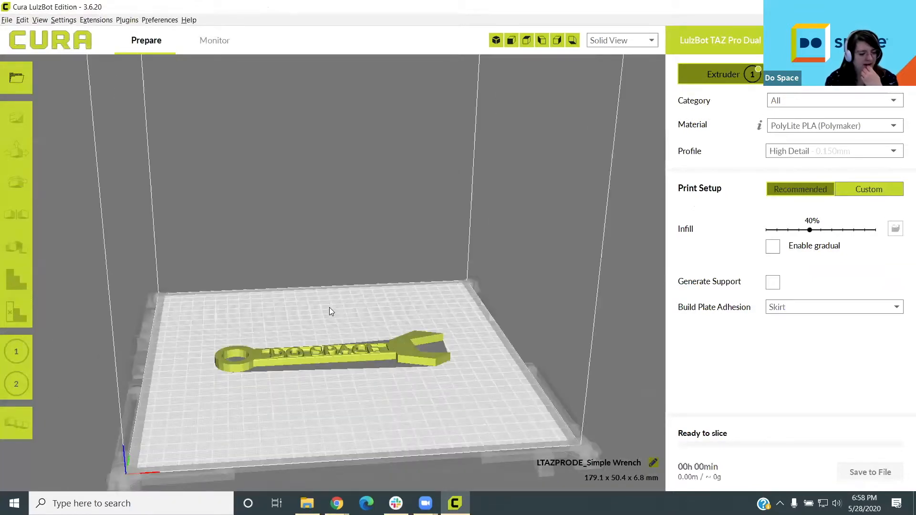
Step: Select the wrench and examine its DO SPACE lettering and placement on the build plate up close and from above
{"action": "left_click", "coordinate": [333, 347]}
{"action": "scroll", "coordinate": [389, 312], "scroll_direction": "up", "scroll_amount": 5}
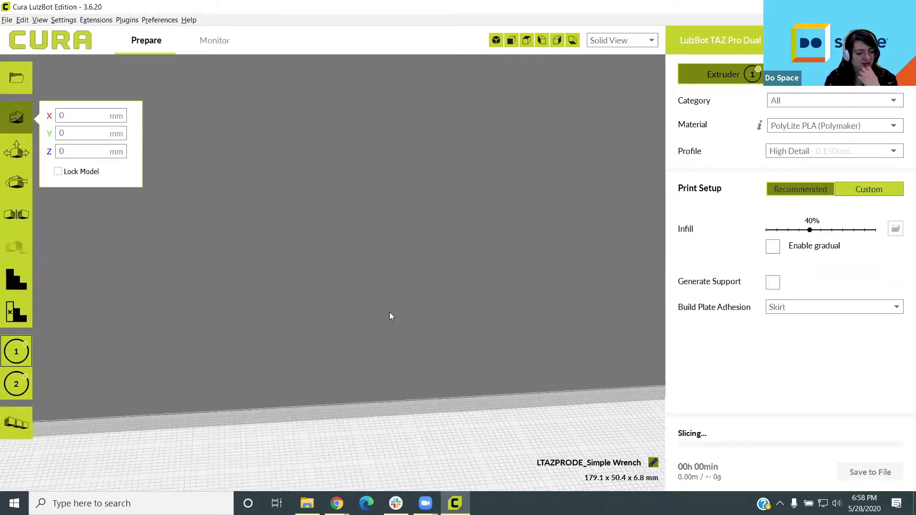
{"action": "middle_click_drag", "start_coordinate": [387, 330], "coordinate": [372, 177]}
{"action": "scroll", "coordinate": [358, 192], "scroll_direction": "down", "scroll_amount": 3}
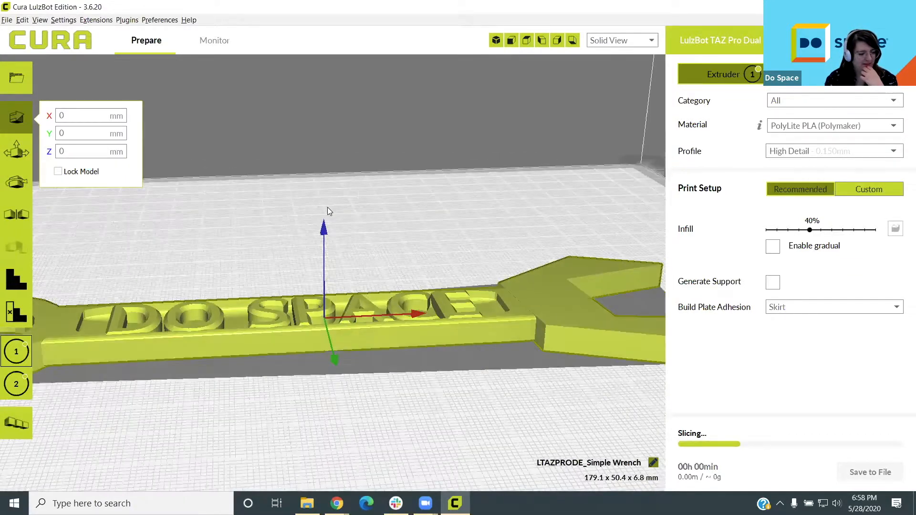
{"action": "scroll", "coordinate": [318, 237], "scroll_direction": "down", "scroll_amount": 5}
{"action": "right_click_drag", "start_coordinate": [246, 244], "coordinate": [248, 306]}
{"action": "scroll", "coordinate": [419, 349], "scroll_direction": "down", "scroll_amount": 4}
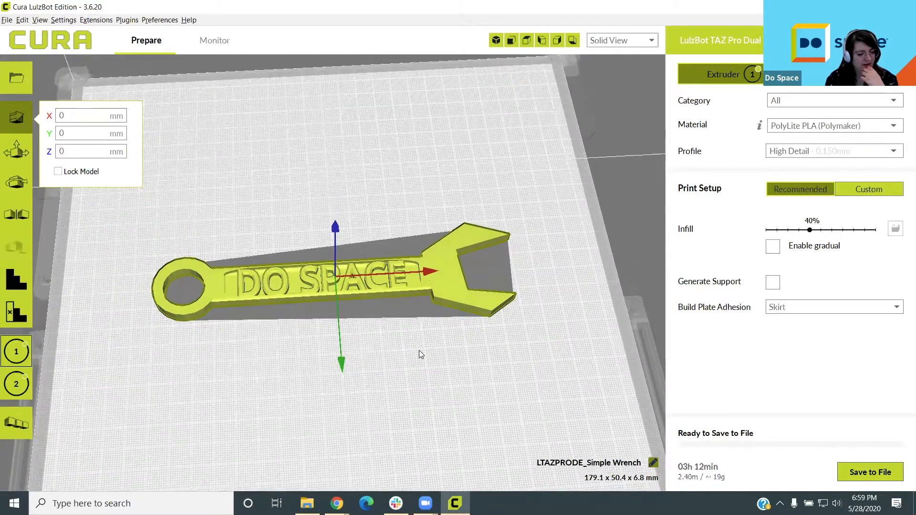
{"action": "scroll", "coordinate": [410, 350], "scroll_direction": "up", "scroll_amount": 5}
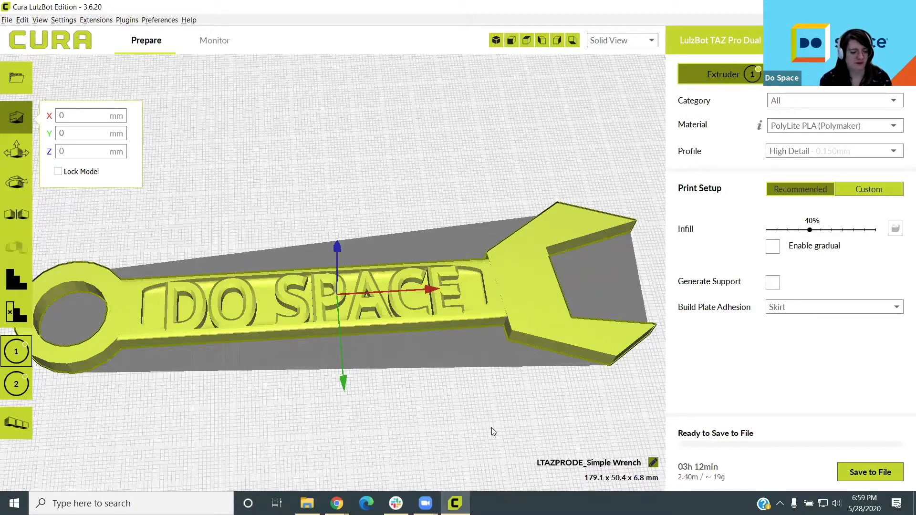
Step: Switch to the webinar presentation in Google Slides and advance from the Requirements slide to the Got More Questions? slide
{"action": "mouse_move", "coordinate": [337, 504]}
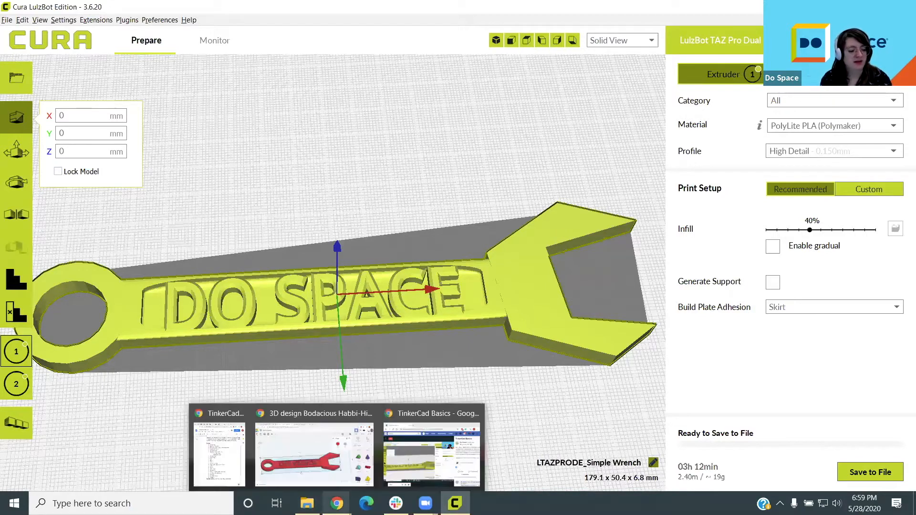
{"action": "left_click", "coordinate": [315, 454]}
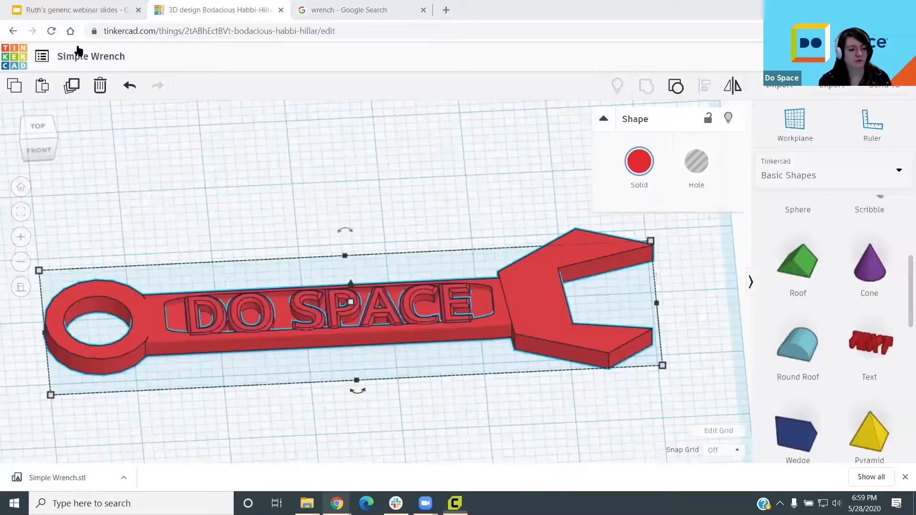
{"action": "left_click", "coordinate": [66, 6]}
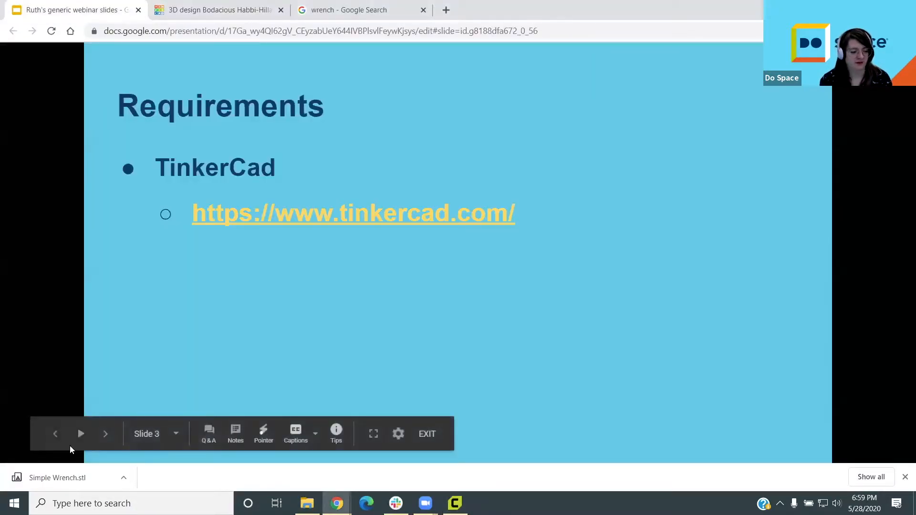
{"action": "left_click", "coordinate": [106, 433]}
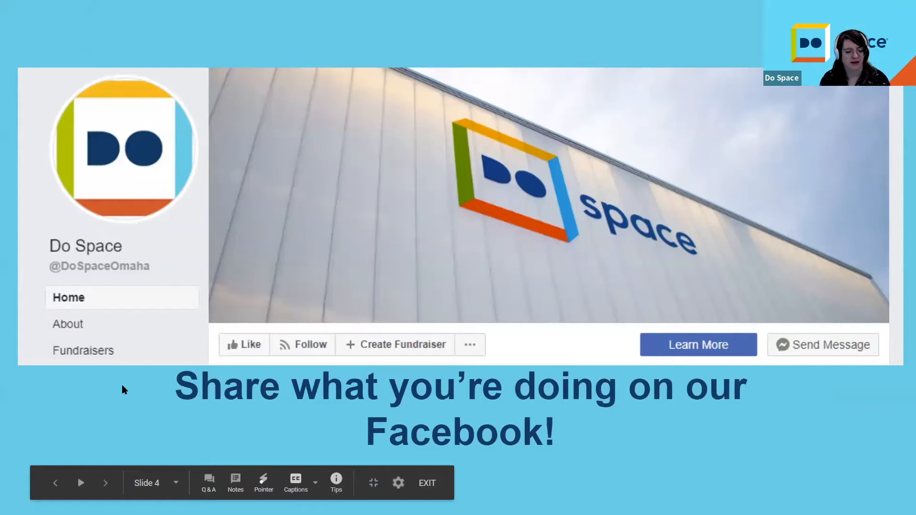
{"action": "key", "text": "Right"}
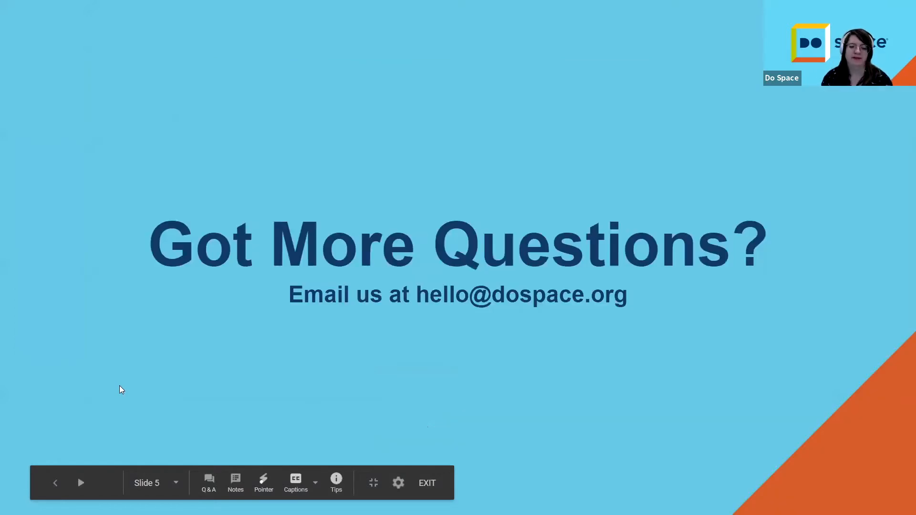